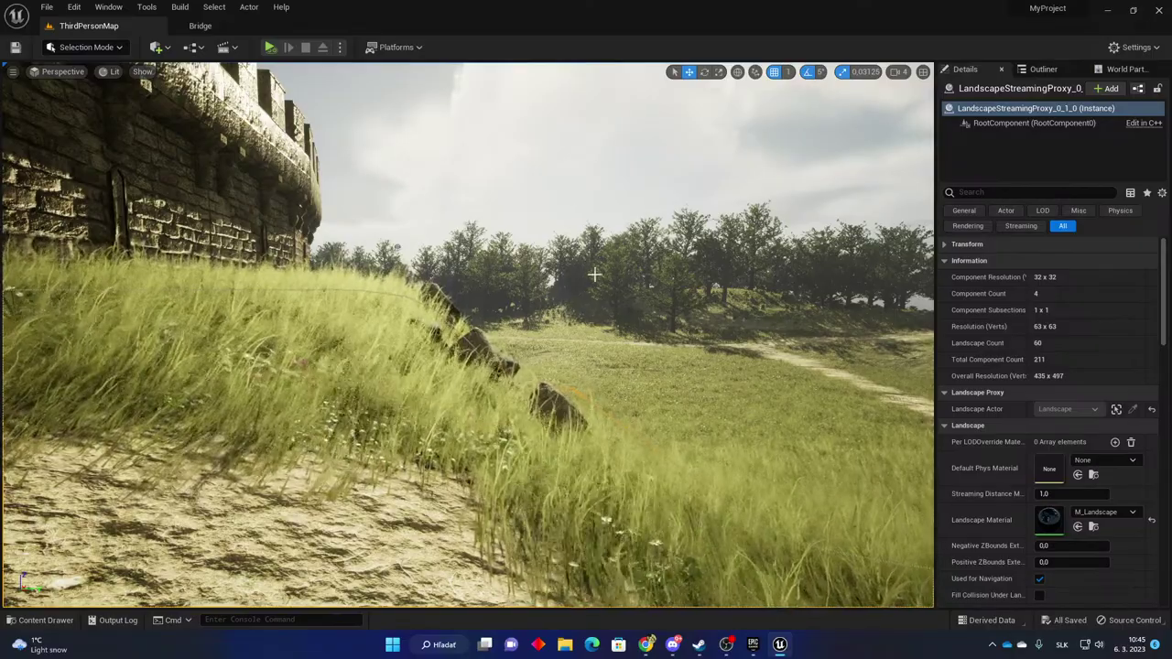
Examine the castle's outer wall, gatehouse, grassy slope and dirt path from ground level and from above.
right_click_drag(683, 307, 907, 282)
right_click_drag(575, 299, 220, 307)
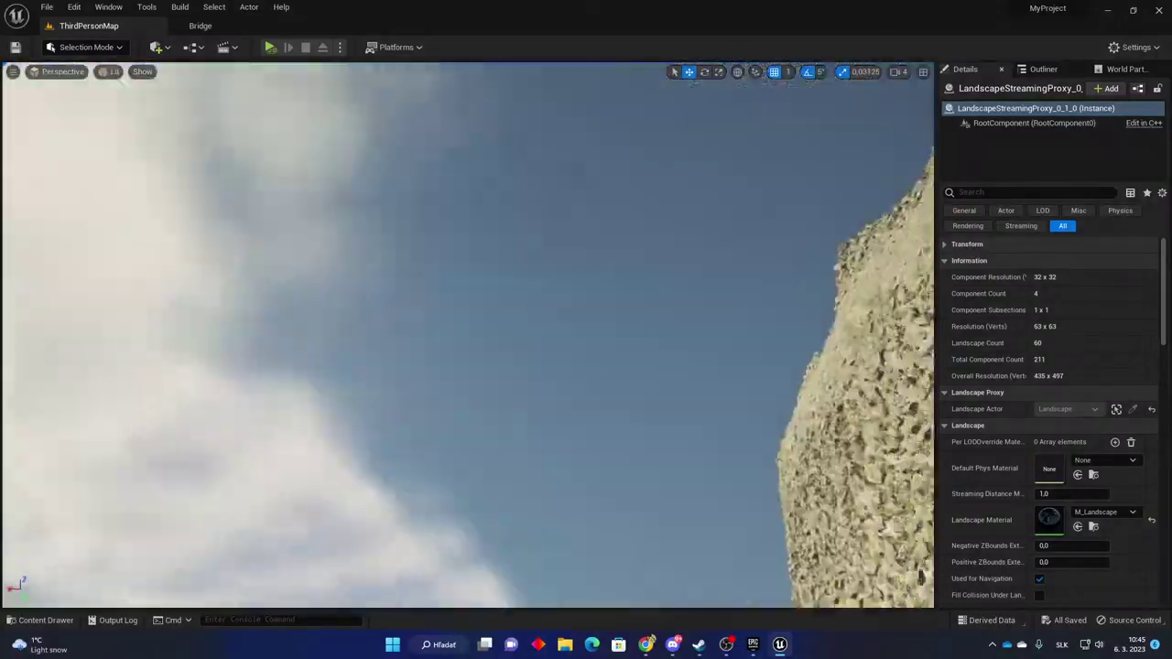
right_click_drag(469, 335, 705, 412)
right_click_drag(604, 348, 541, 340)
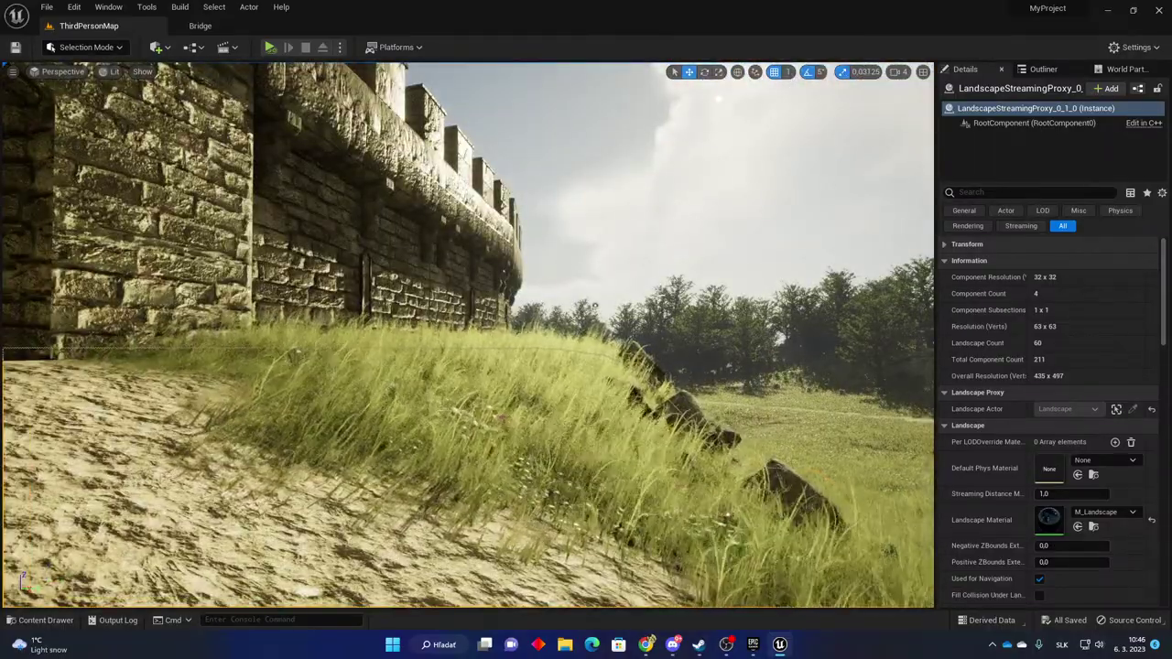
right_click_drag(540, 341, 531, 343)
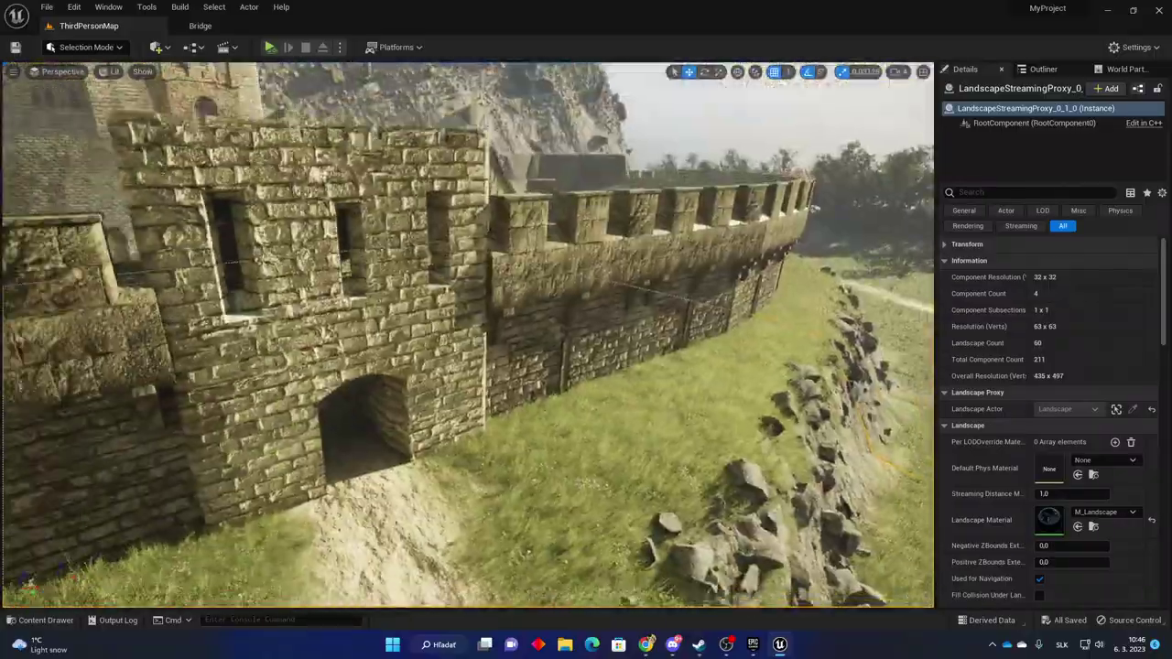
right_click_drag(531, 342, 407, 344)
right_click_drag(485, 353, 430, 350)
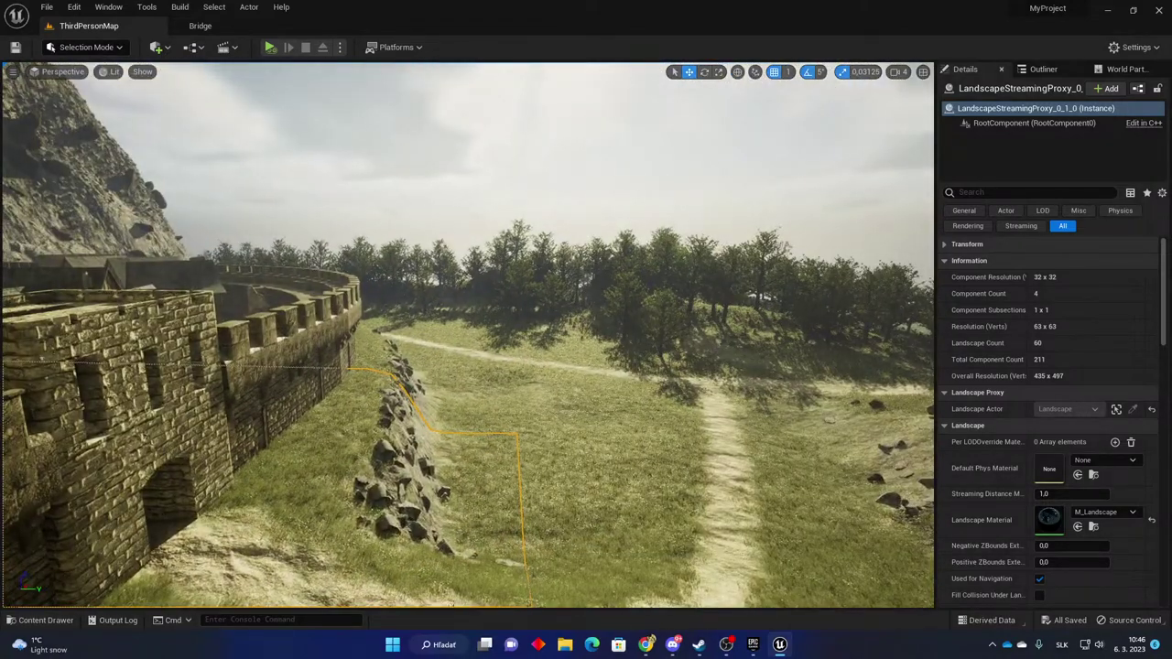
right_click_drag(809, 275, 865, 286)
mouse_move(513, 366)
right_mouse_down()
mouse_move(456, 369)
mouse_move(513, 371)
right_mouse_up()
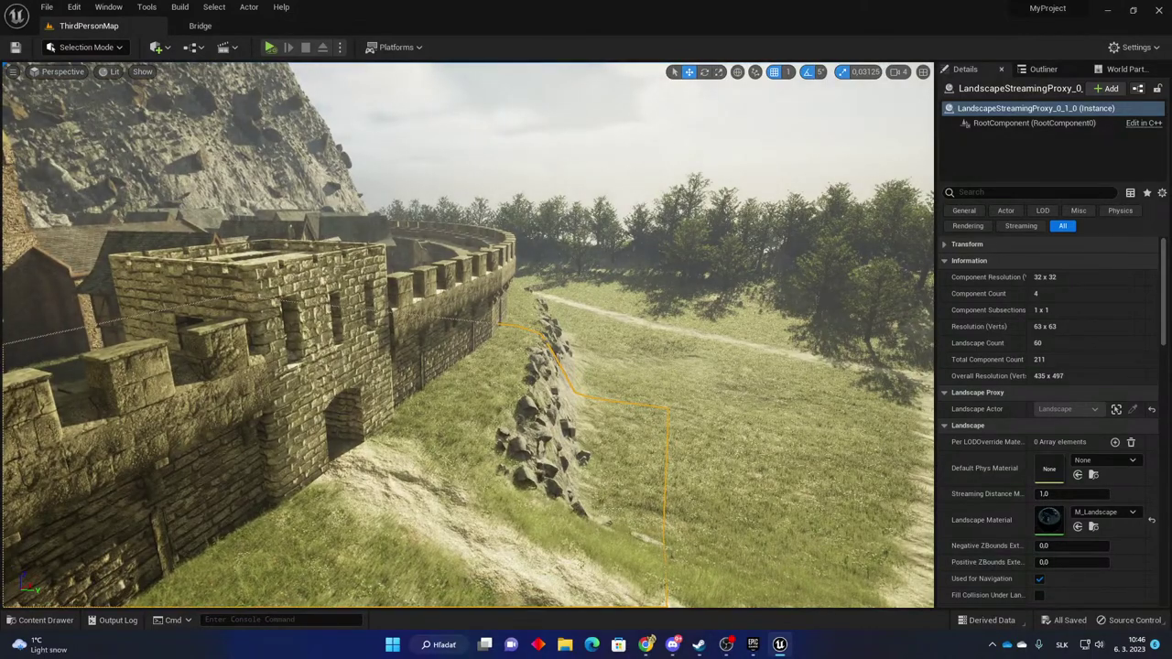
right_click_drag(512, 371, 644, 373)
key("s")
right_click_drag(555, 389, 361, 359)
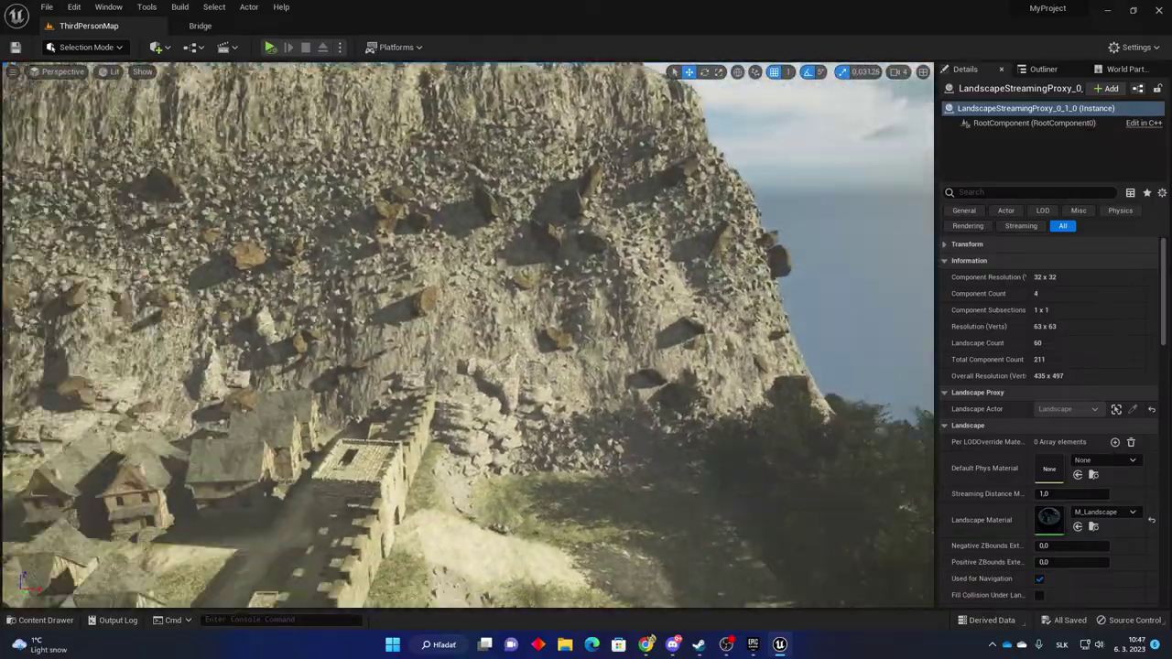
Inspect the rocky mountain backdrop and the outer edges of the landscape beyond the forest.
right_click_drag(469, 335, 220, 376)
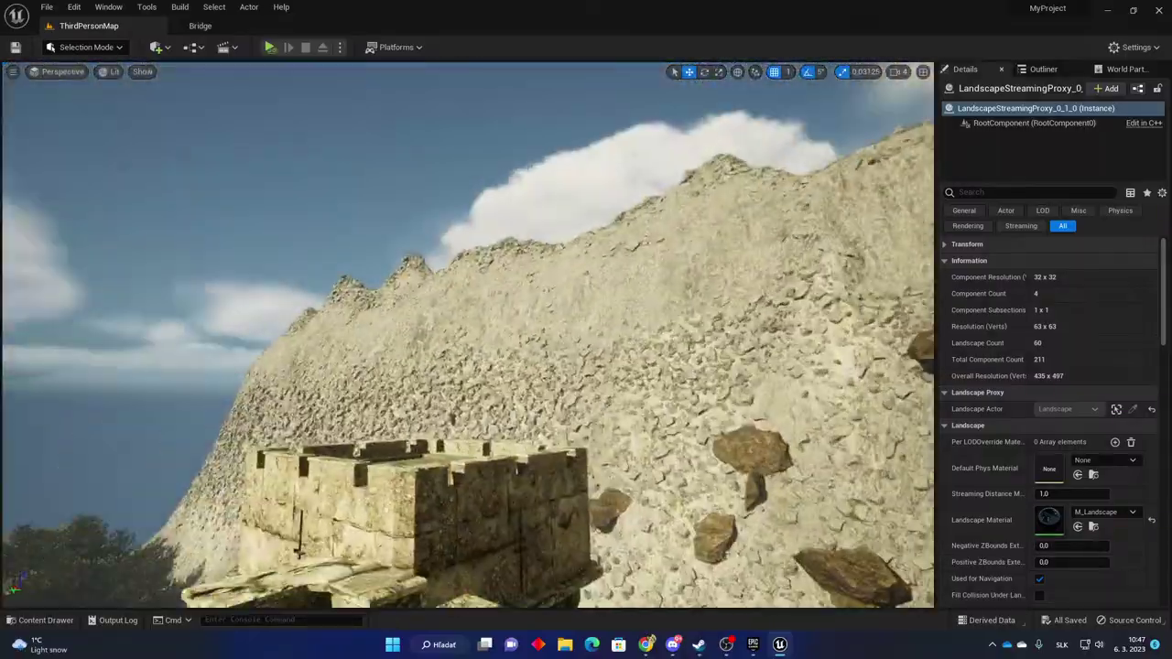
right_click_drag(467, 336, 696, 329)
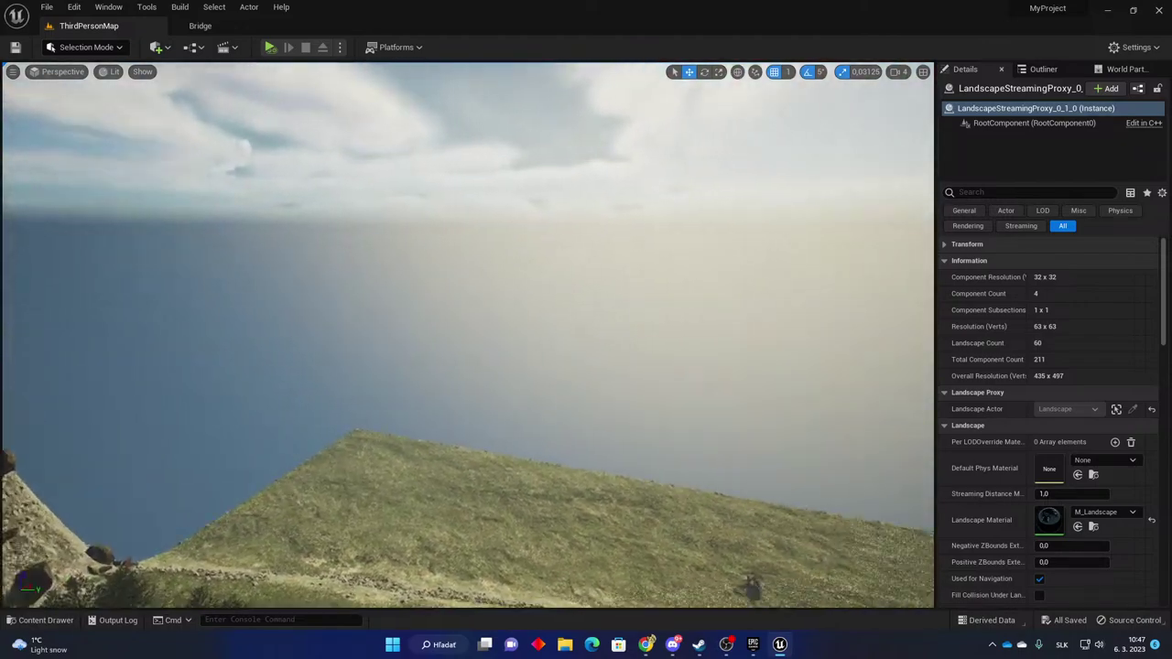
right_click_drag(468, 334, 240, 334)
right_click_drag(540, 332, 640, 393)
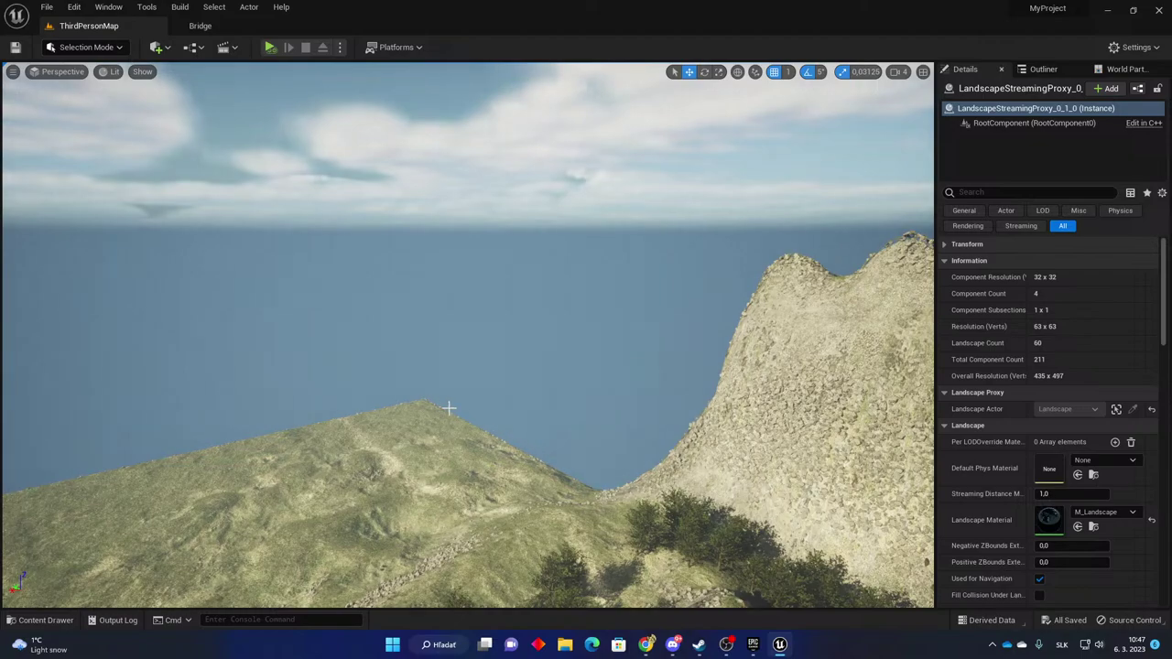
right_click_drag(629, 396, 384, 448)
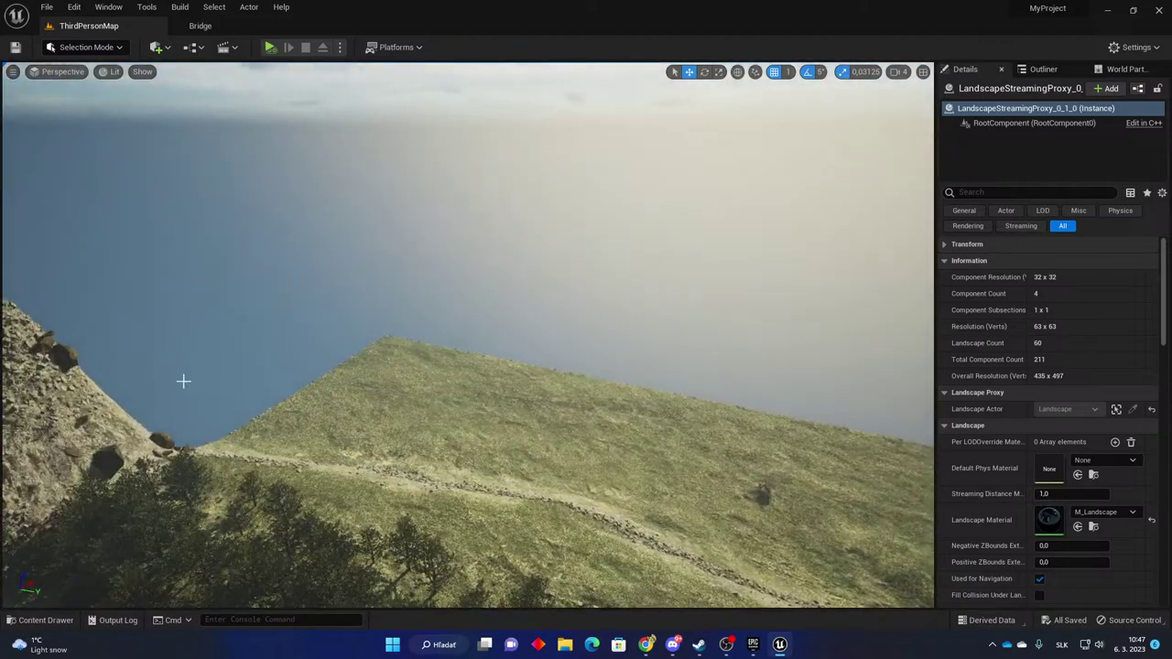
right_click_drag(369, 310, 165, 353)
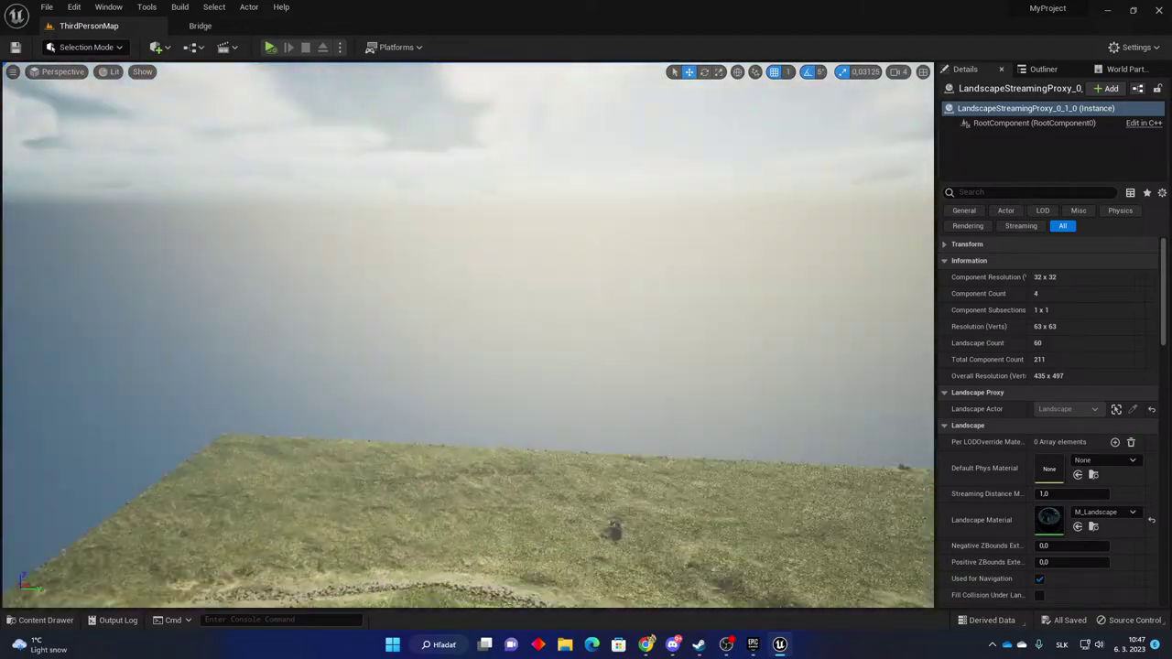
right_click_drag(203, 351, 357, 426)
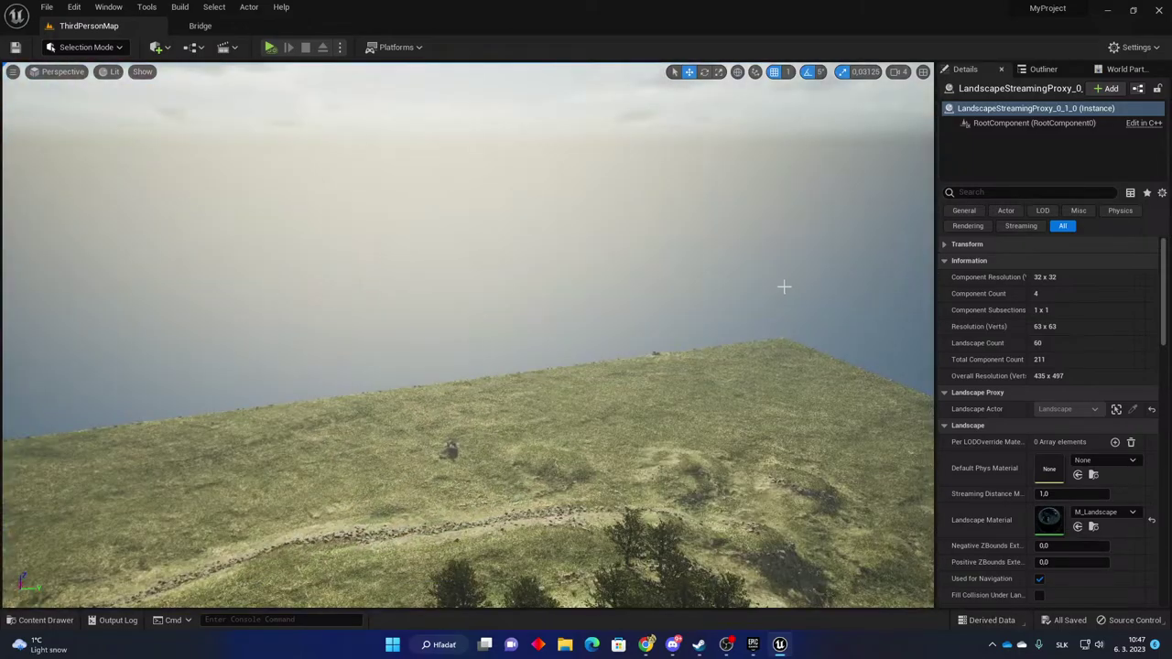
right_click_drag(760, 286, 512, 211)
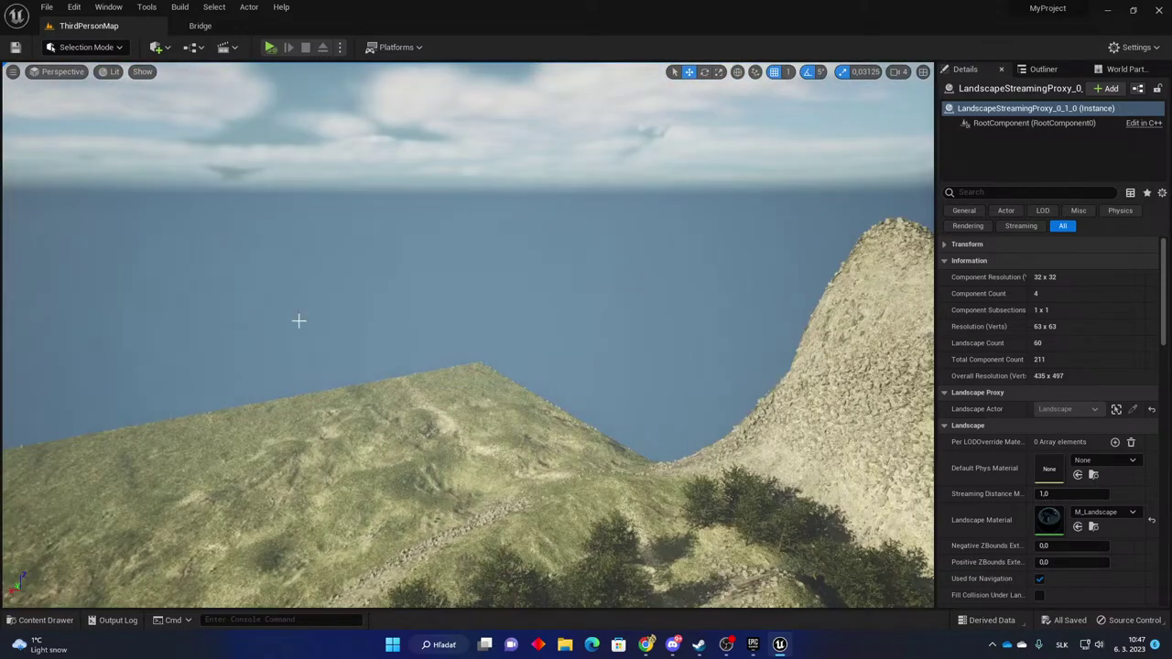
right_click_drag(73, 290, 412, 282)
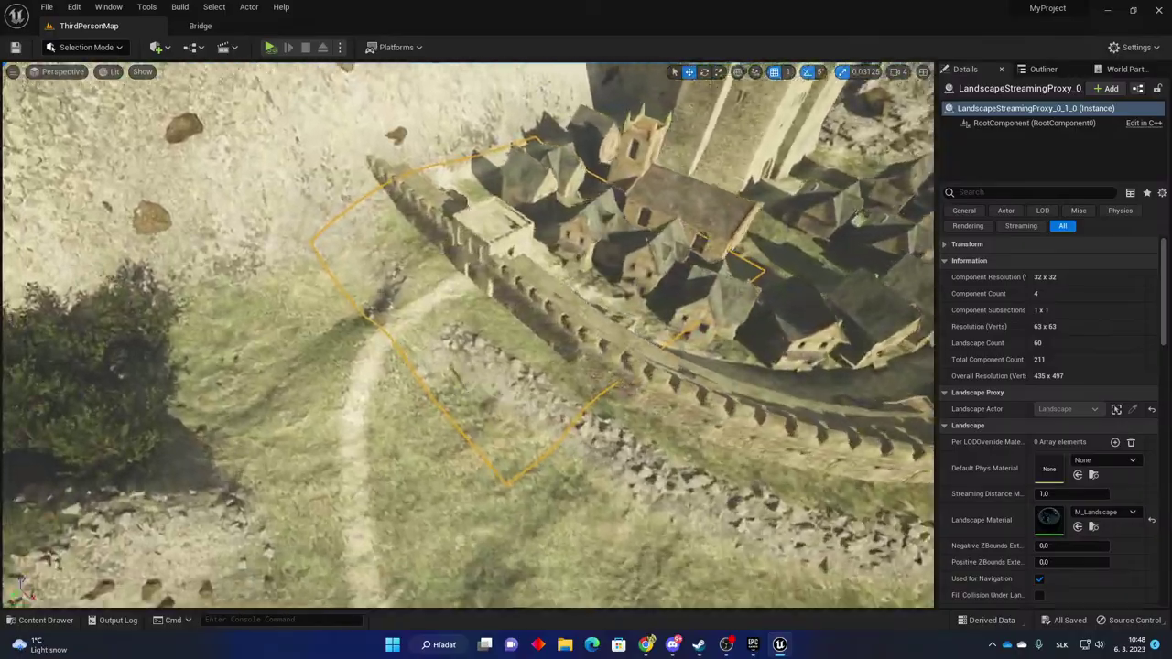
Inspect the cliff's rocks and grass up close, and view the whole walled castle town from outside.
right_click_drag(469, 335, 531, 238)
right_click_drag(467, 335, 321, 283)
right_click_drag(486, 317, 620, 318)
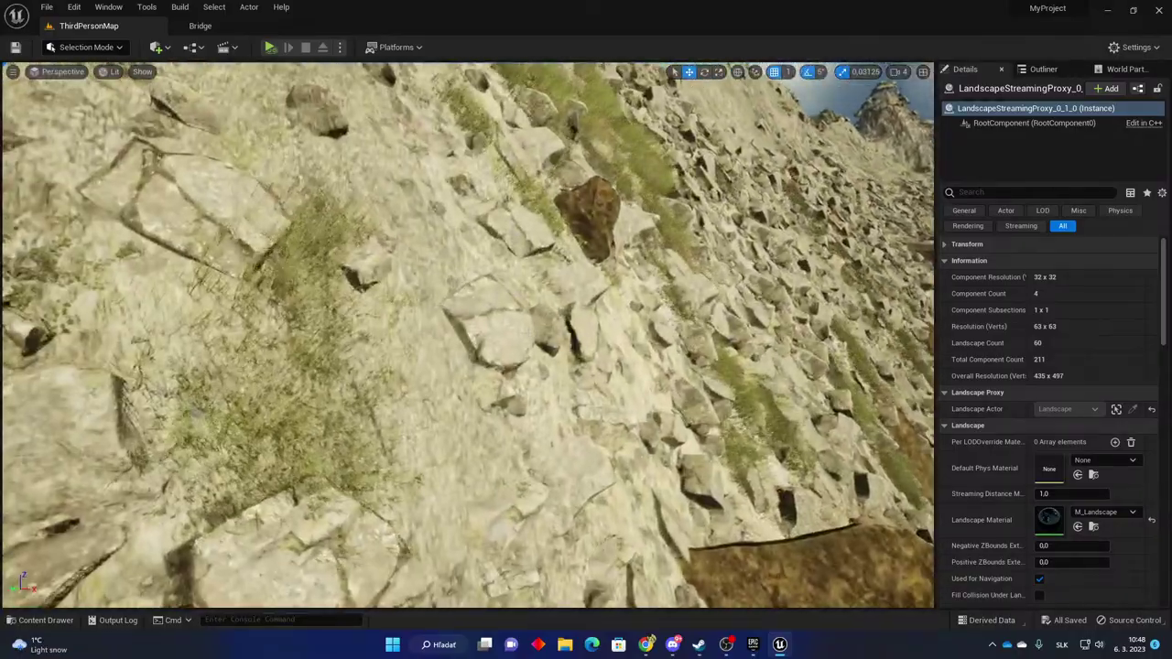
right_click_drag(469, 335, 632, 340)
right_click_drag(501, 299, 641, 319)
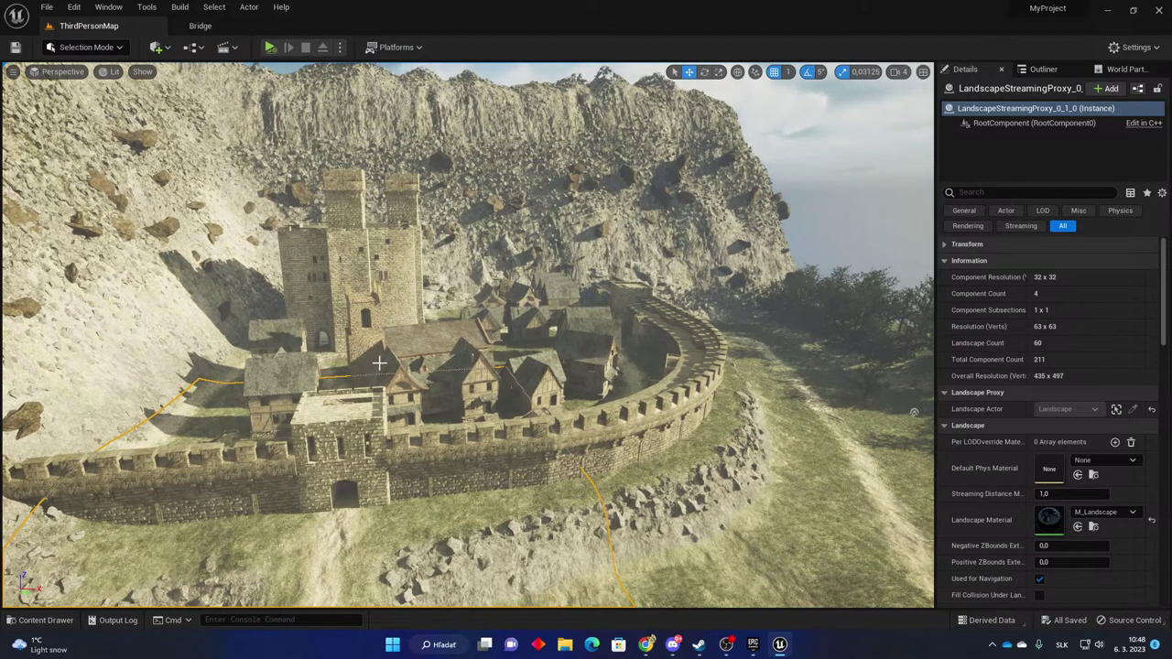
right_click_drag(806, 312, 753, 308)
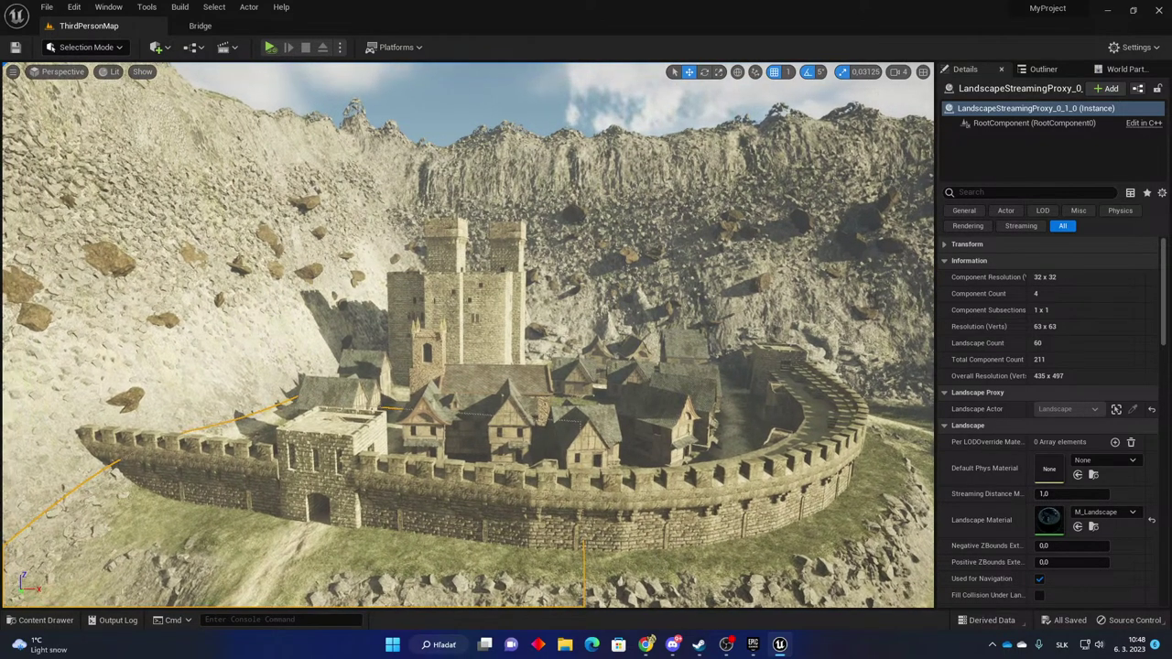
key("w")
right_click_drag(568, 472, 540, 511)
right_click_drag(755, 313, 755, 314)
right_click_drag(515, 312, 515, 312)
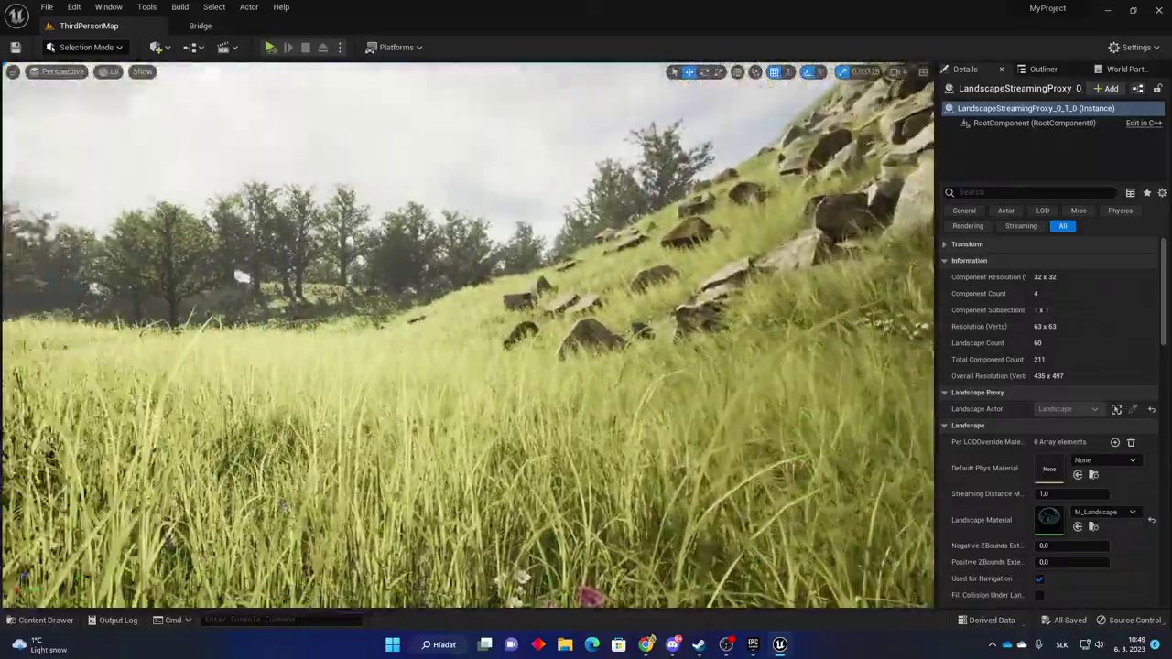
Look over the tall grass meadow, the surrounding forest and the rocky slopes outside the castle wall.
right_click_drag(468, 335, 187, 321)
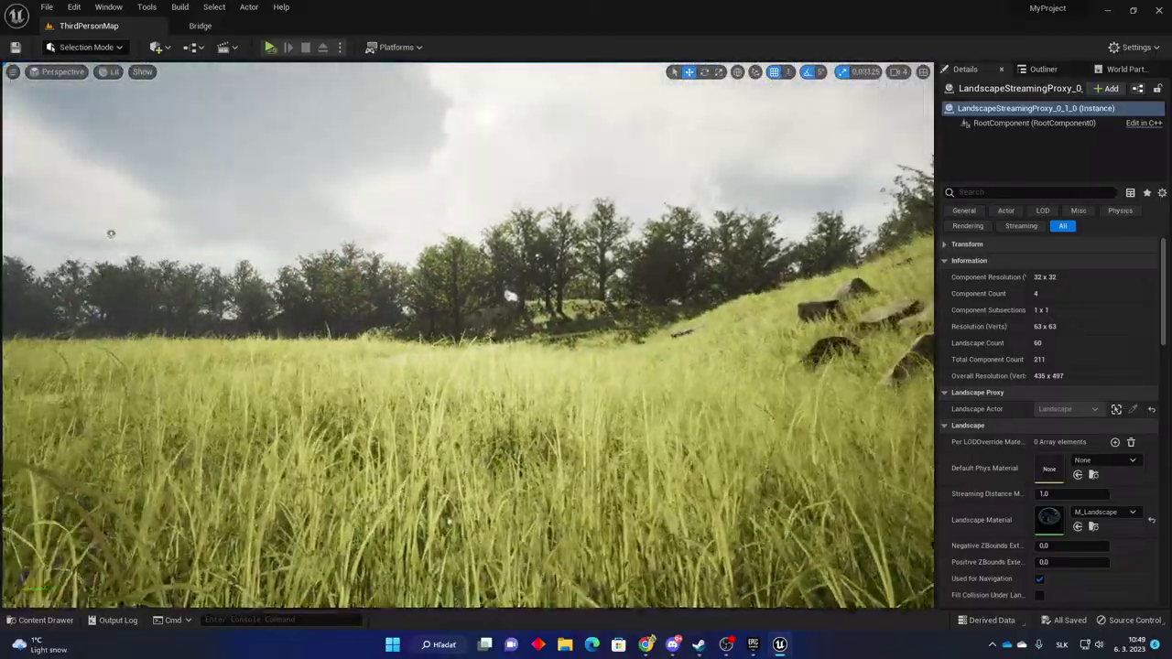
right_click_drag(302, 334, 137, 334)
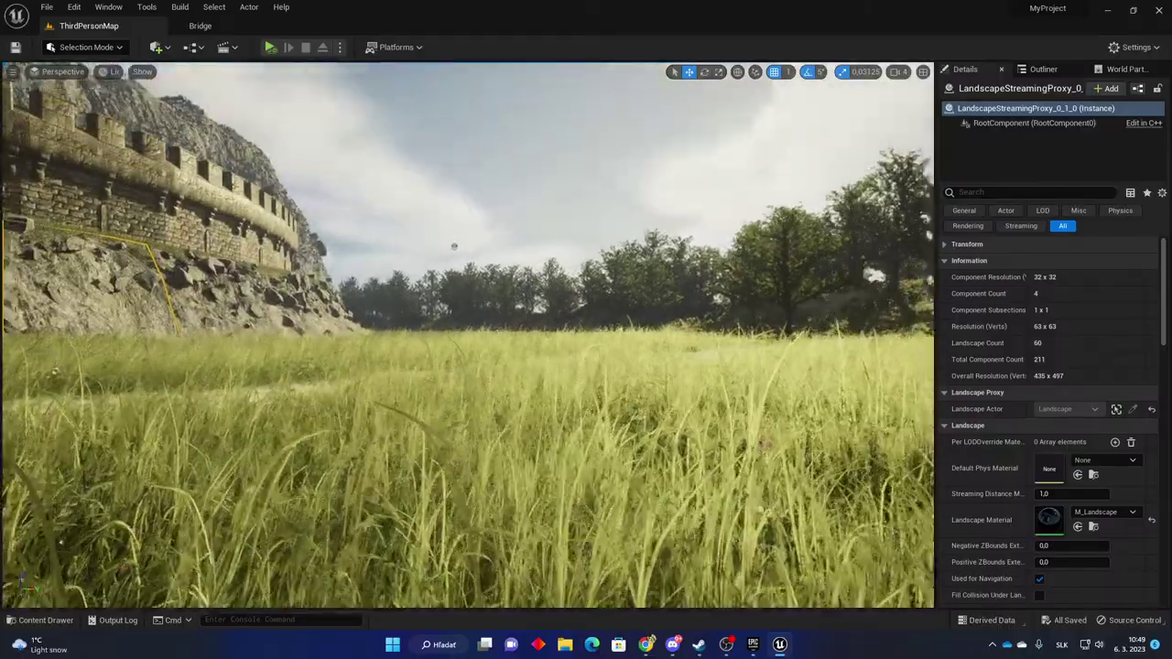
right_click_drag(468, 335, 622, 279)
right_click_drag(468, 335, 526, 366)
right_click_drag(275, 335, 275, 260)
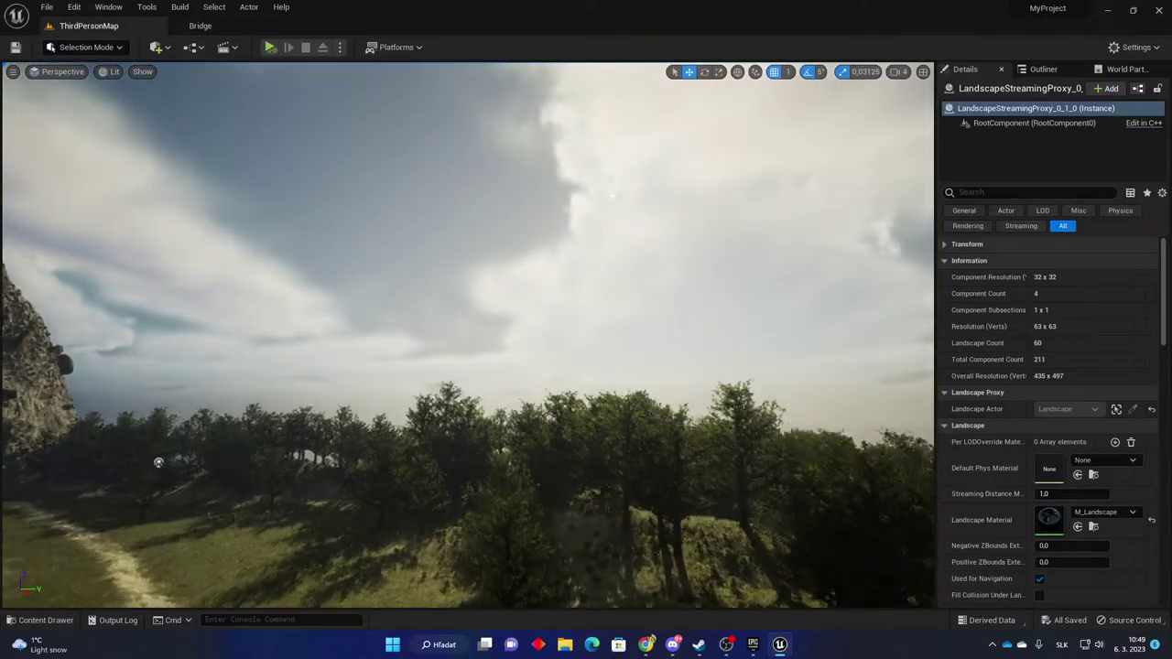
right_click_drag(468, 335, 302, 261)
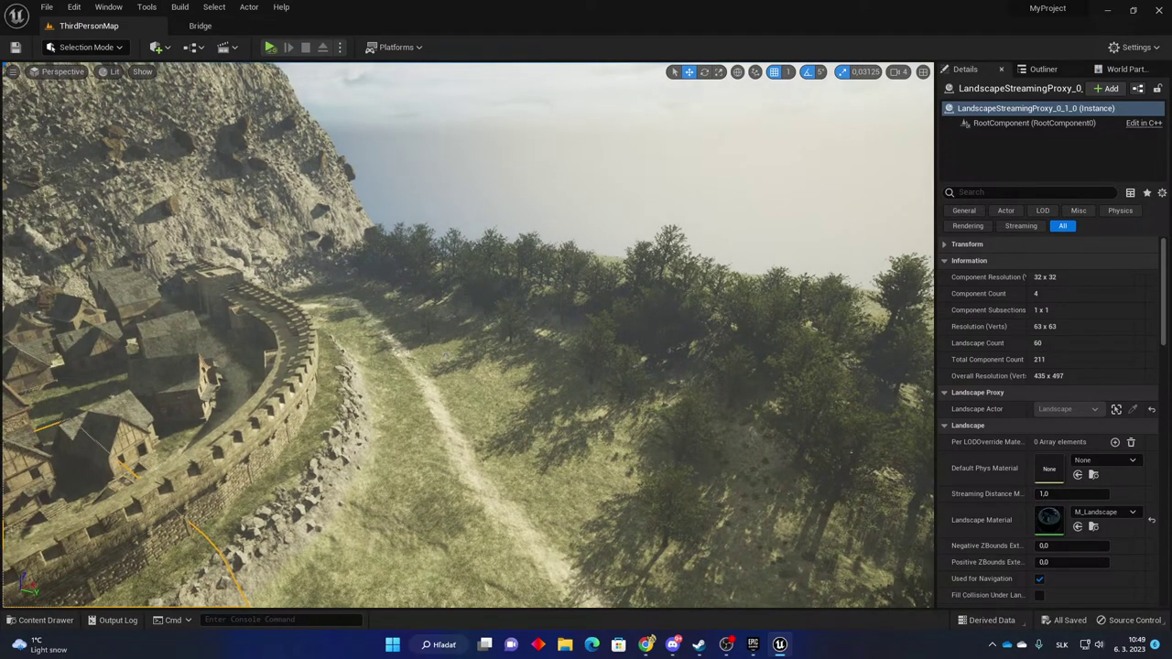
right_click_drag(468, 335, 398, 366)
right_click_drag(468, 335, 870, 357)
right_click_drag(247, 334, 197, 307)
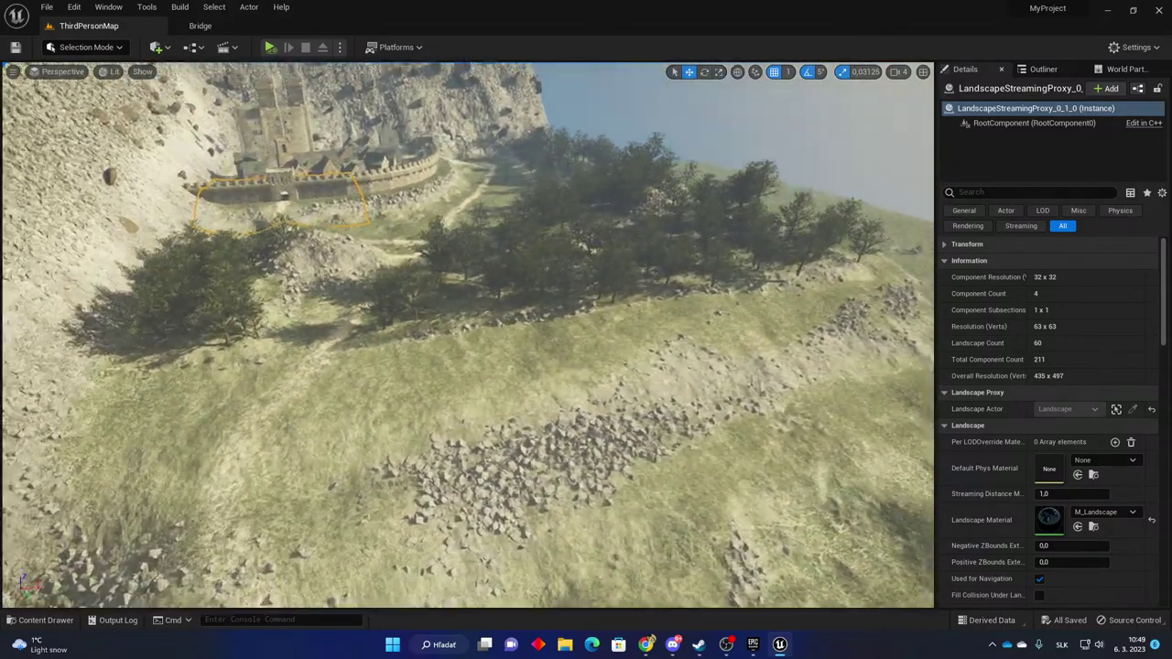
Examine the castle keep, including its towers, rooftop terrace and stone walls, along with the nearby church.
right_click_drag(197, 307, 197, 339)
right_click_drag(289, 335, 310, 267)
right_click_drag(310, 314, 312, 341)
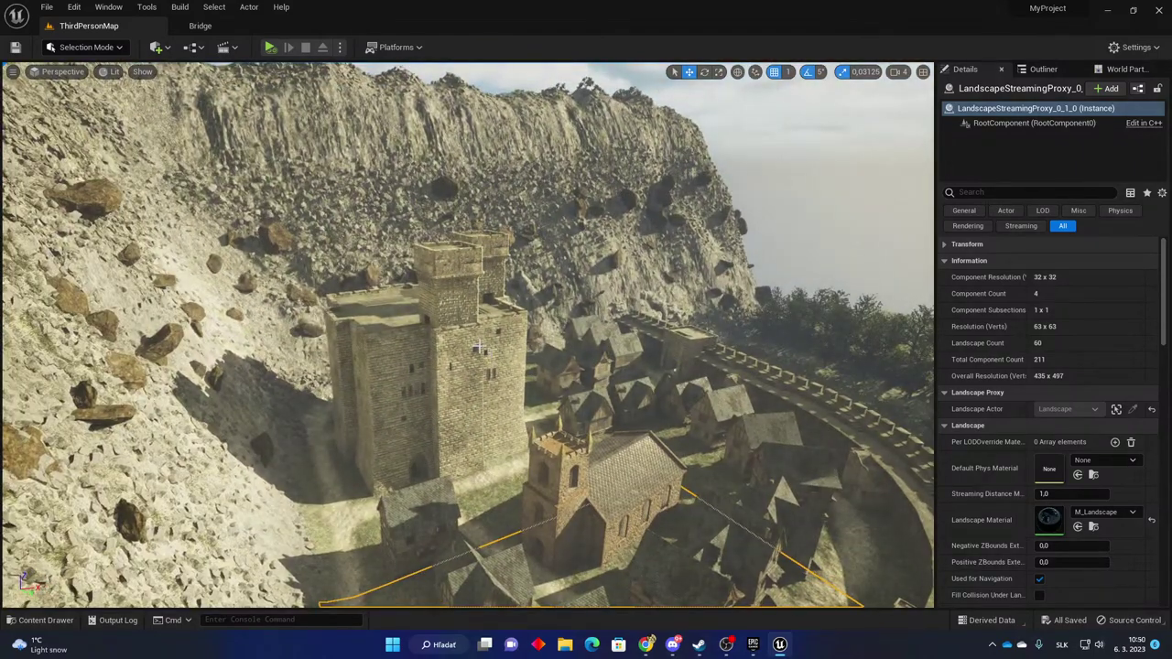
right_click_drag(540, 292, 695, 267)
right_click_drag(314, 321, 458, 453)
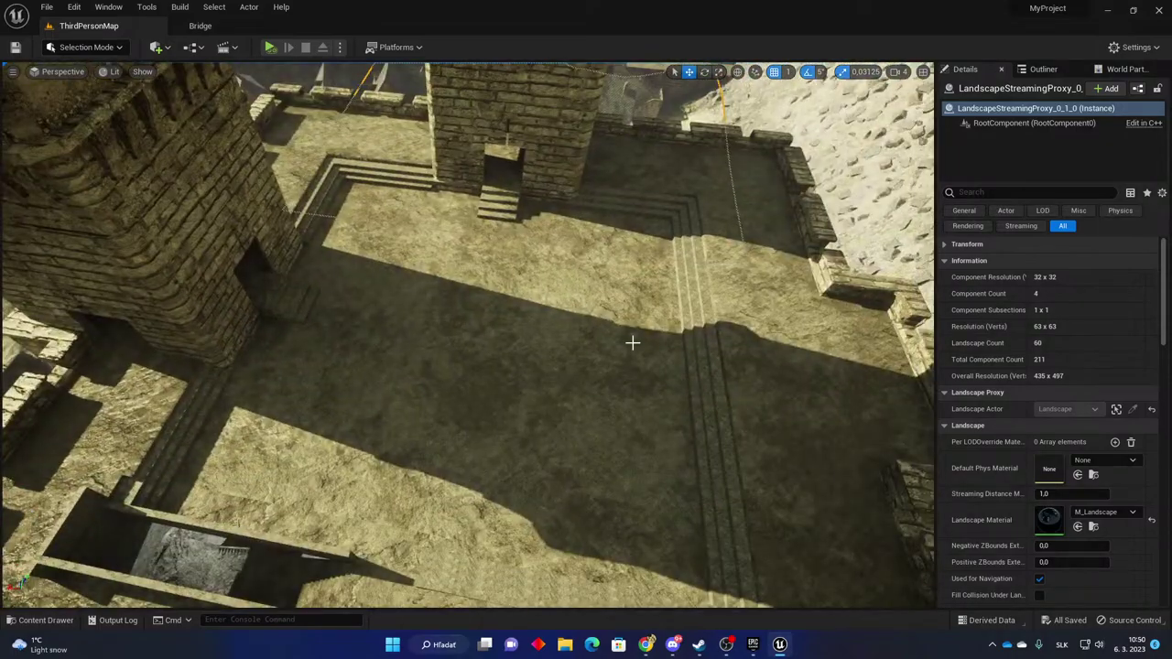
right_click_drag(528, 257, 750, 188)
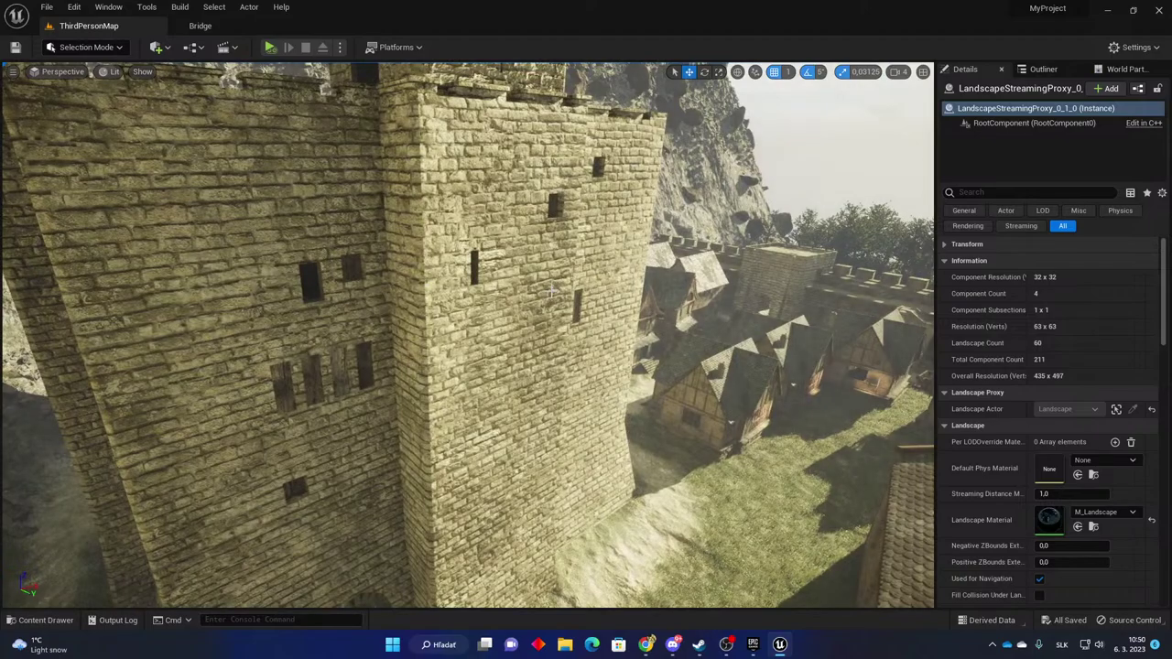
right_click_drag(630, 258, 723, 265)
right_click_drag(640, 175, 531, 137)
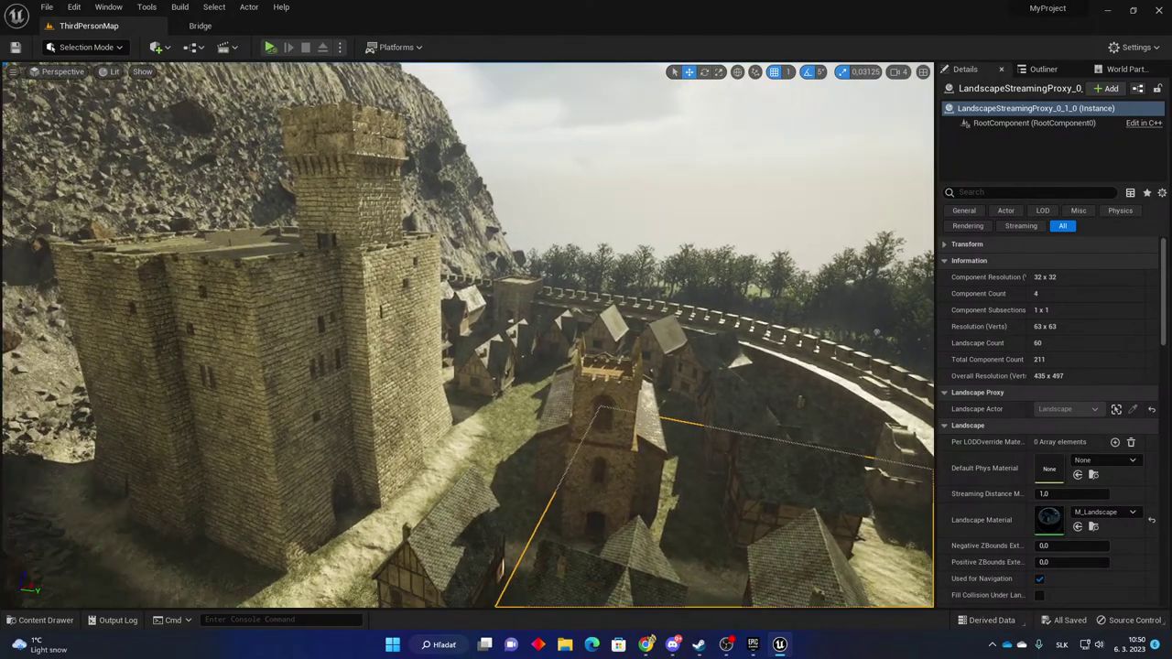
Explore the half-timbered village houses at street level and view the village along the curved battlements.
right_click_drag(495, 312, 477, 362)
right_click_drag(600, 174, 539, 165)
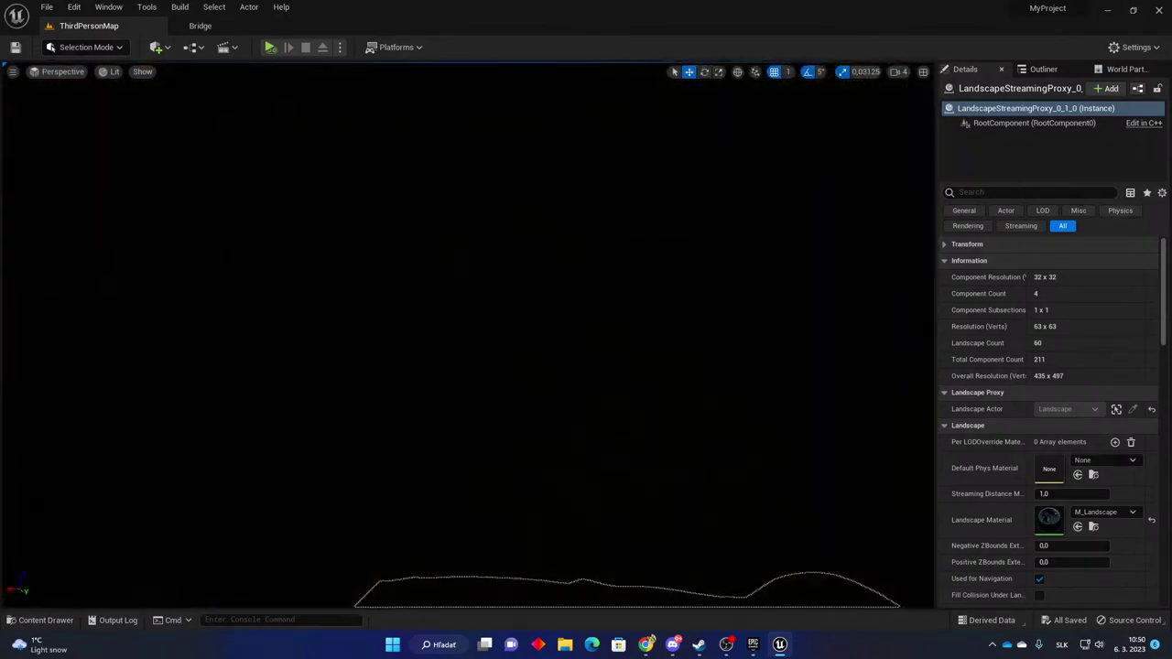
right_click_drag(538, 165, 659, 174)
right_click_drag(546, 165, 546, 164)
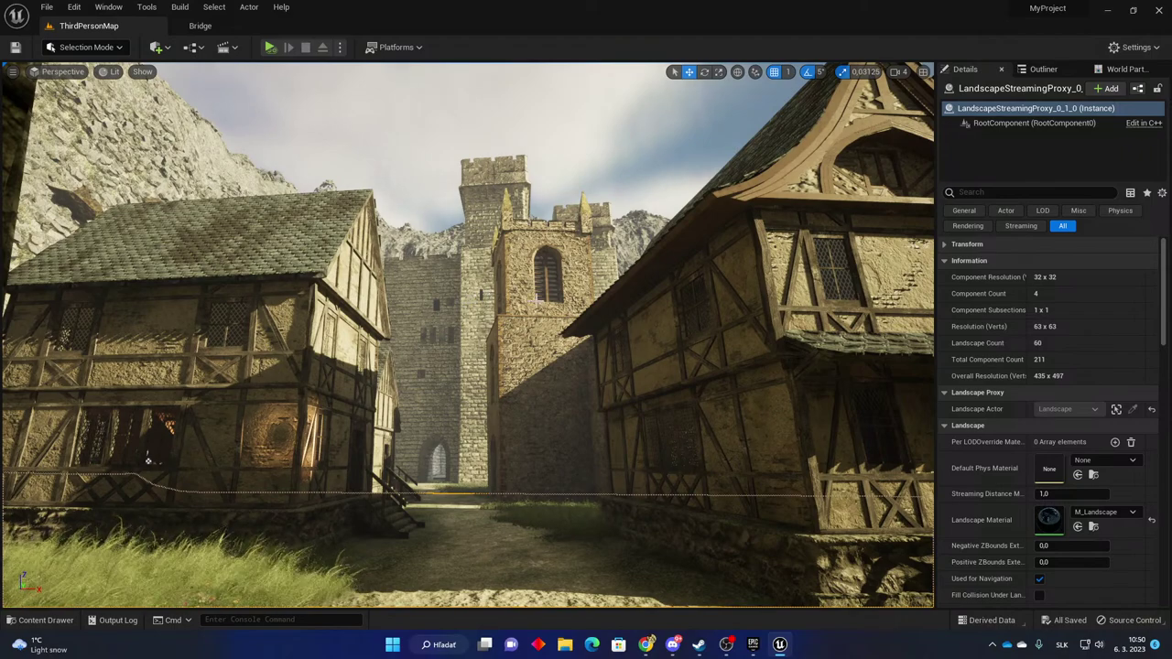
right_click_drag(546, 165, 546, 165)
right_click_drag(380, 396, 380, 397)
right_click_drag(544, 371, 544, 371)
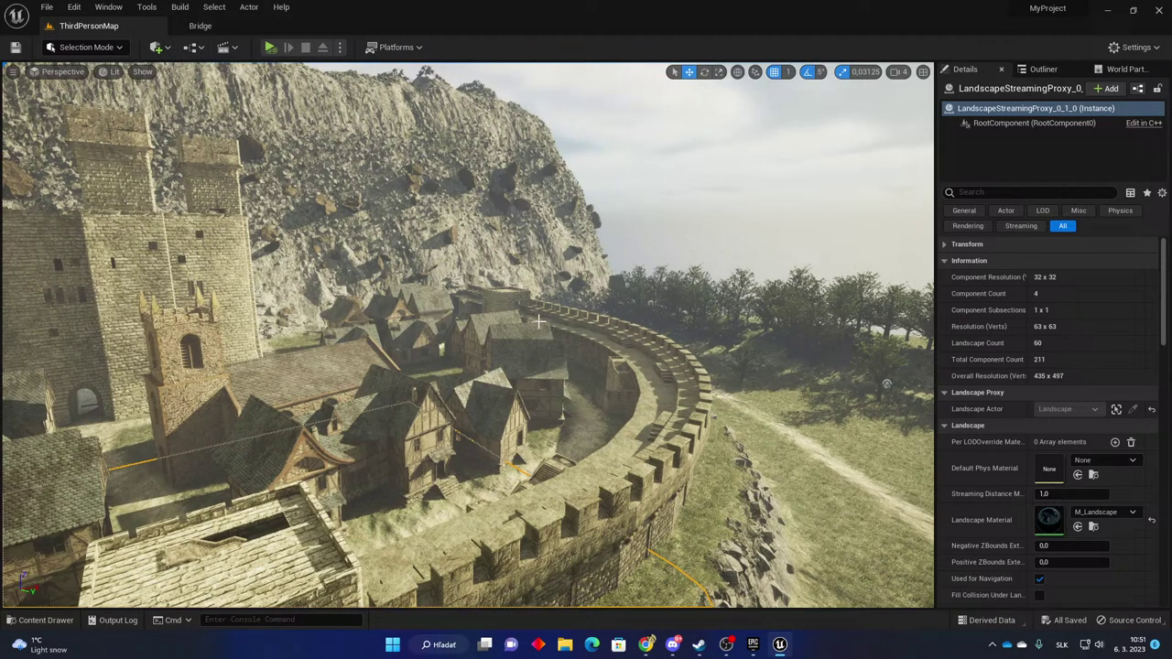
right_click_drag(626, 276, 513, 320)
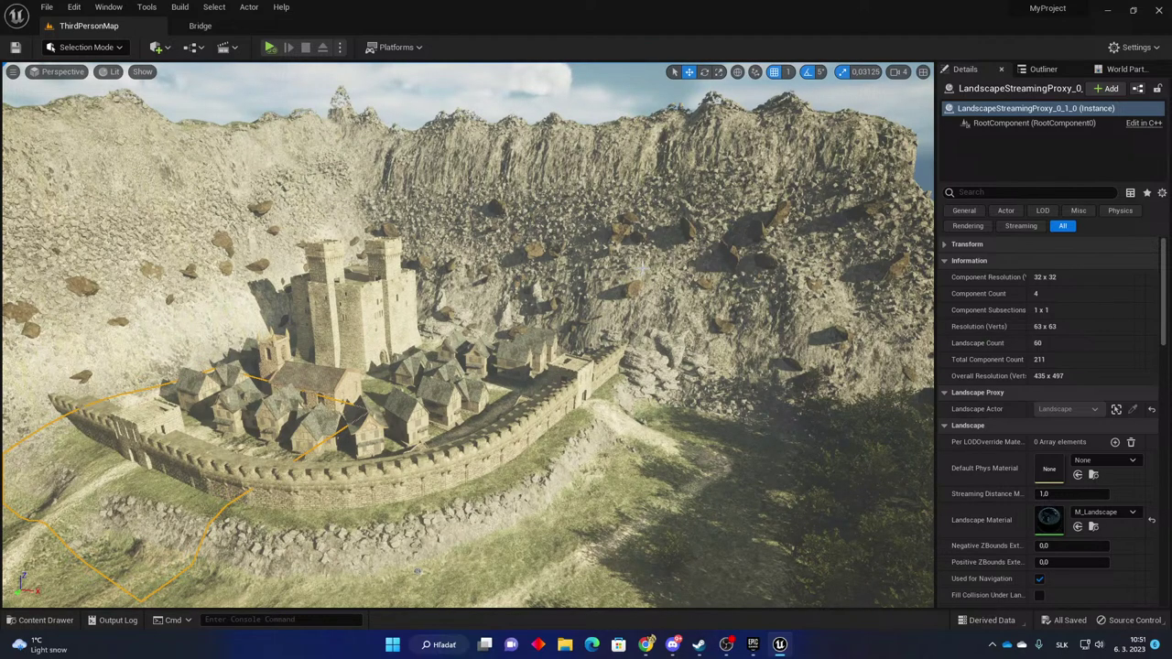
Survey the cliff ridge behind the keep, the village rooftops, and the paths and rocks outside the wall.
right_click_drag(659, 304, 916, 291)
key("w")
right_click_drag(467, 334, 464, 424)
key("w")
key("s")
key("w")
key("s")
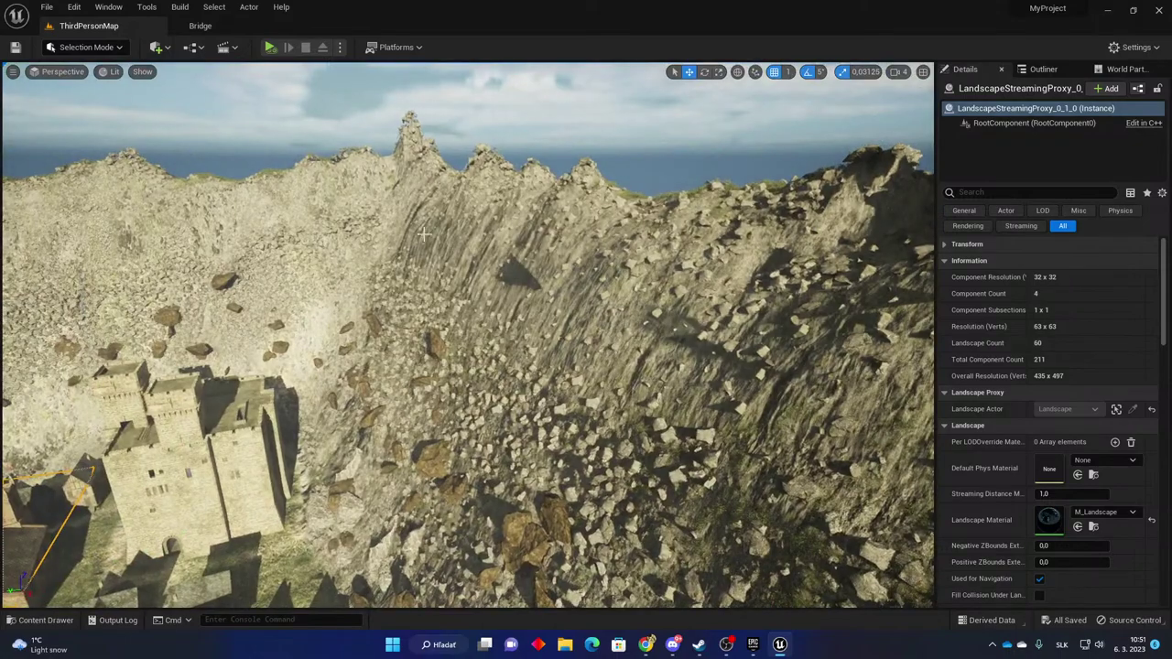
right_click_drag(469, 335, 275, 302)
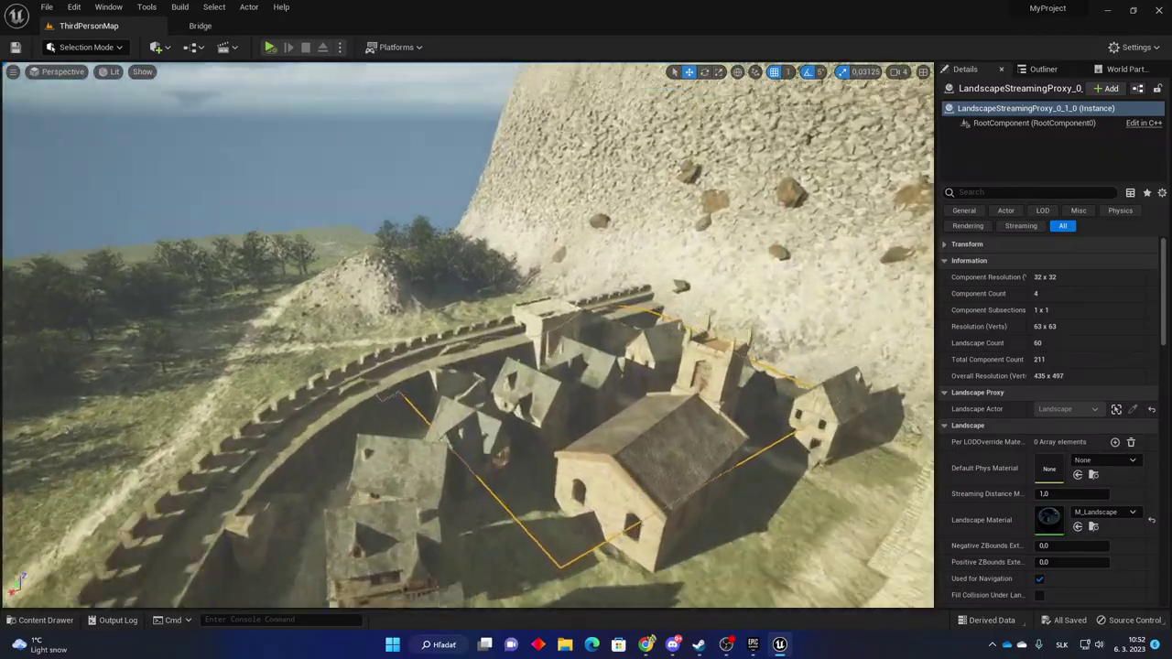
key("w")
right_click_drag(469, 335, 400, 300)
key("w")
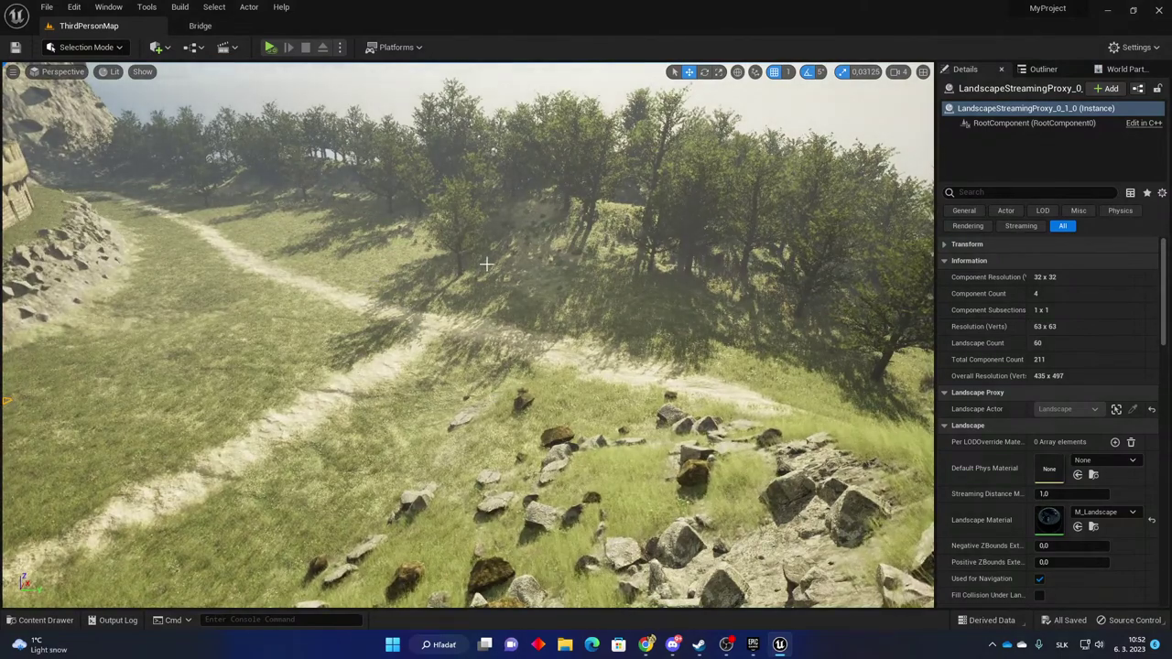
right_click_drag(537, 284, 458, 284)
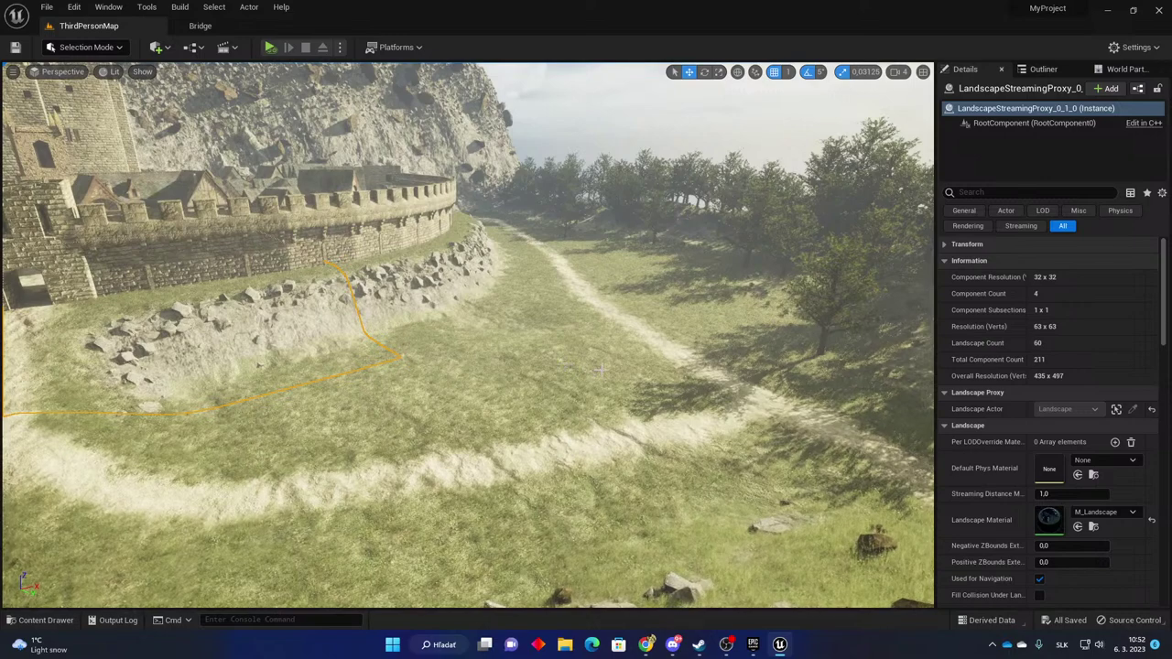
Inspect the castle's outer wall, the village behind it, and the grass, rocky slope and dirt path outside the gatehouse.
right_click_drag(284, 322, 211, 322)
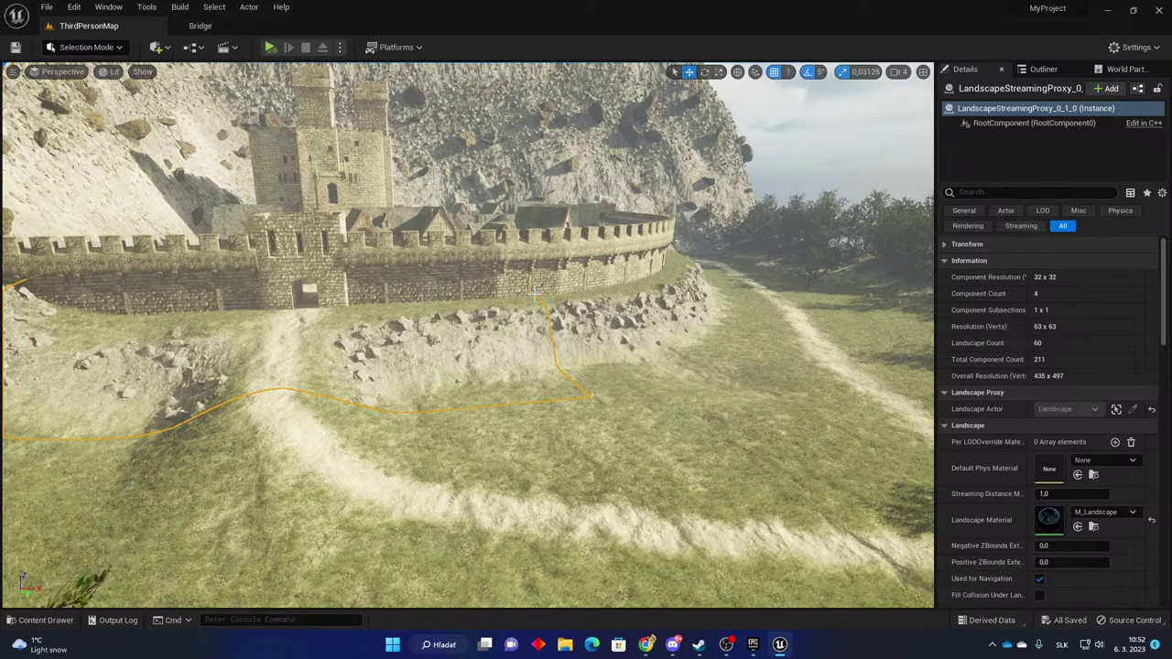
key("w")
right_click_drag(569, 300, 678, 318)
key("a")
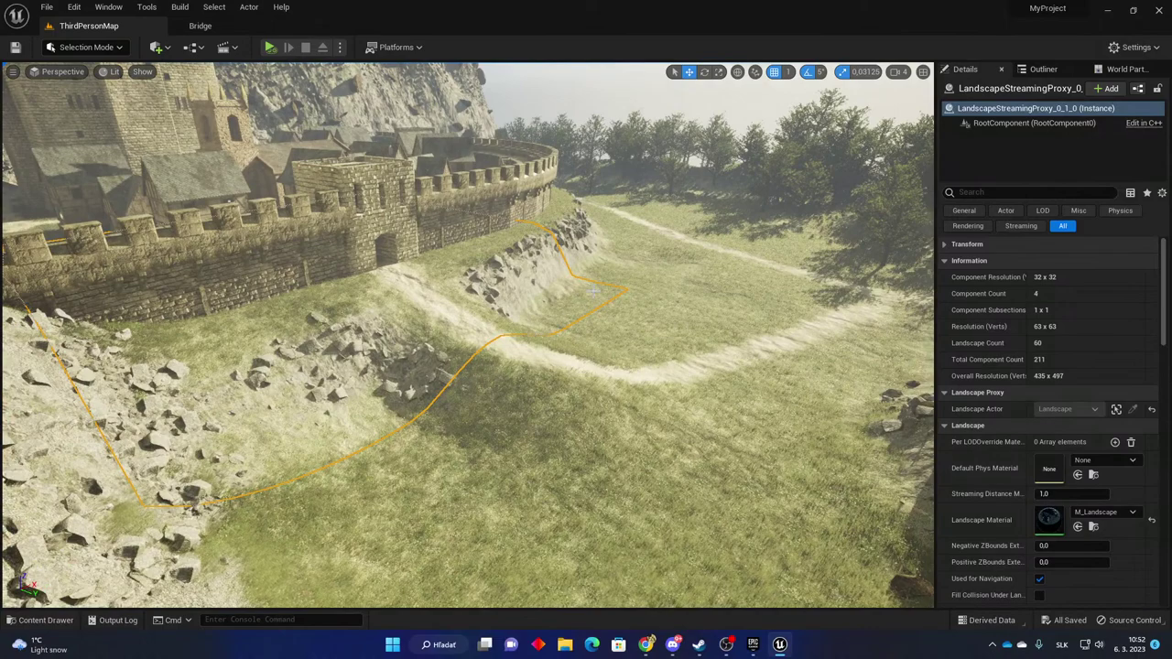
right_click_drag(582, 285, 394, 262)
key("w")
key("w")
key("w")
key("w")
key("s")
right_click_drag(371, 316, 371, 292)
right_click_drag(467, 335, 444, 325)
key("d")
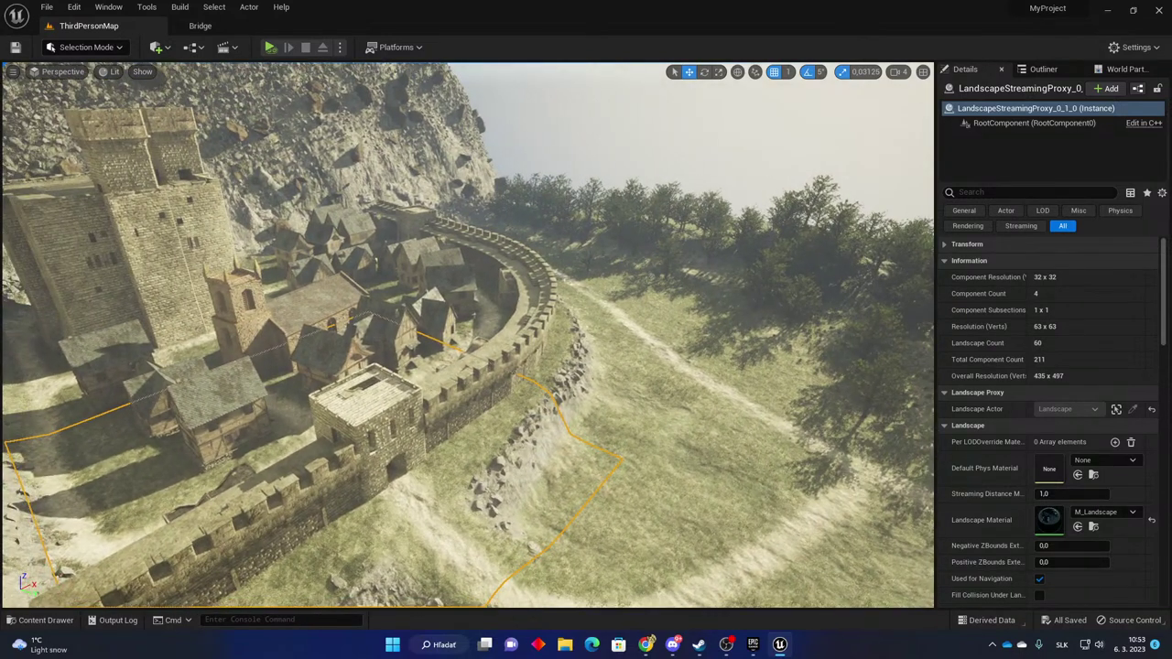
key("w")
right_click_drag(474, 315, 474, 376)
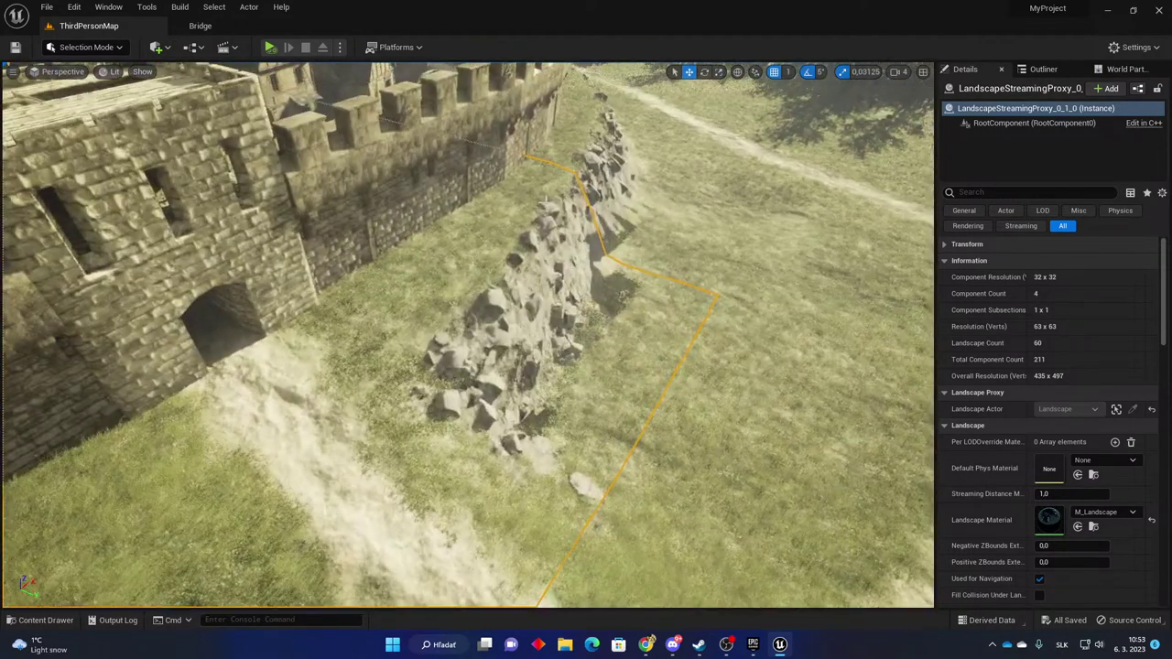
Open the LG_Grass landscape grass type and set the Grass Density of the S_Grass mesh to 190.
key("ctrl+space")
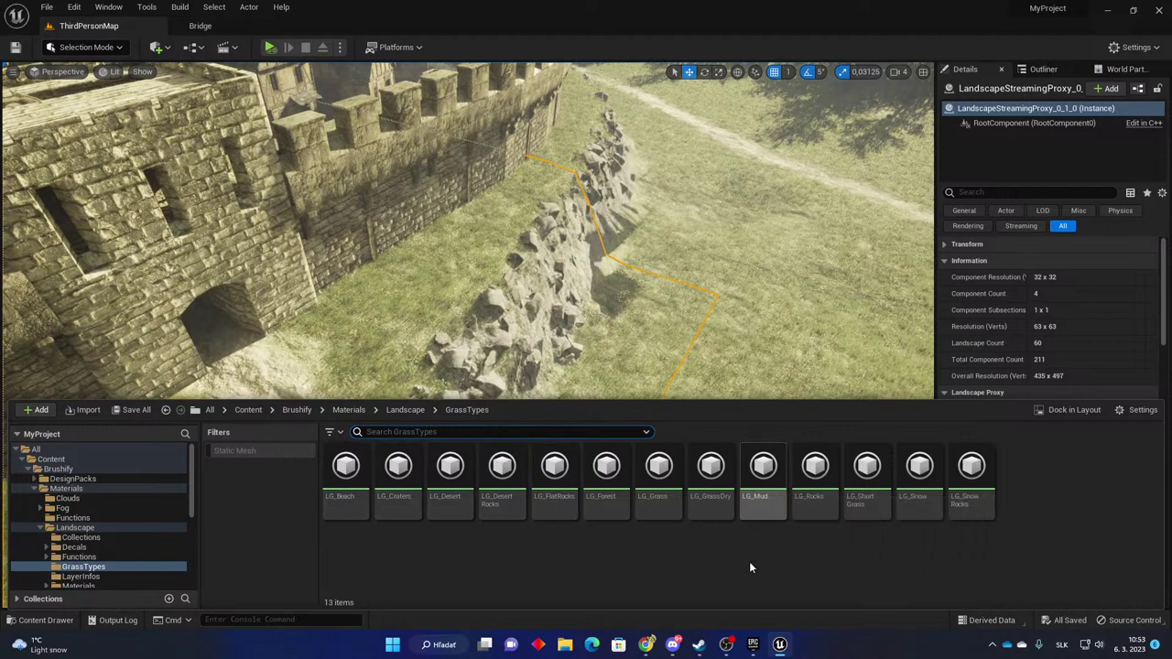
double_click(659, 477)
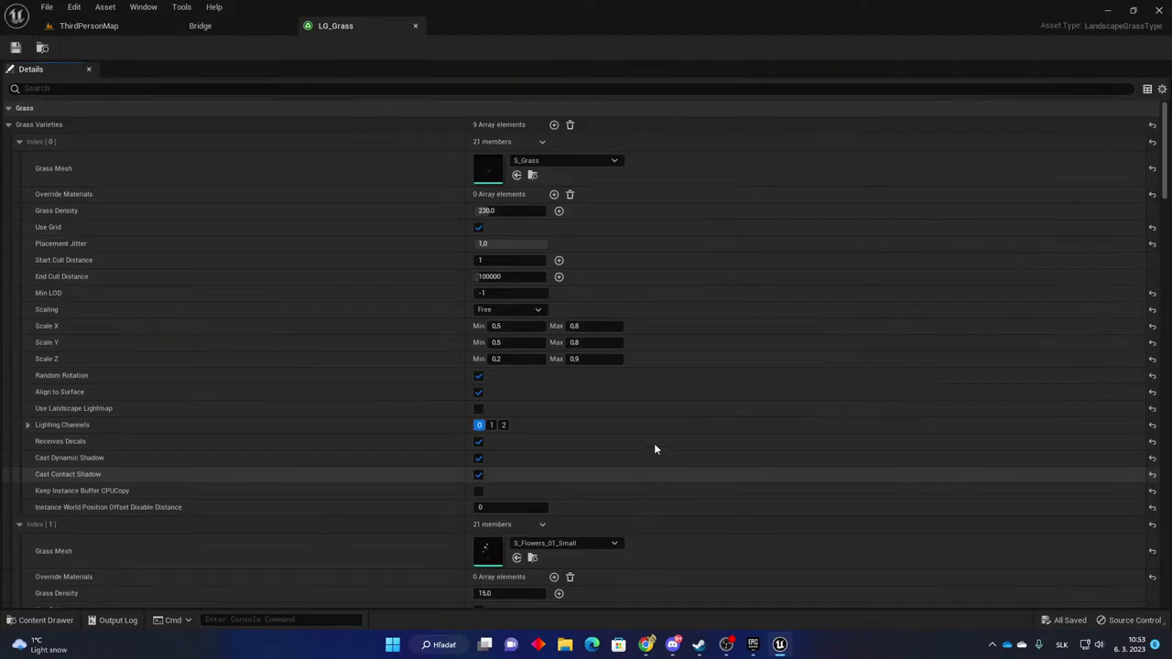
left_click(510, 210)
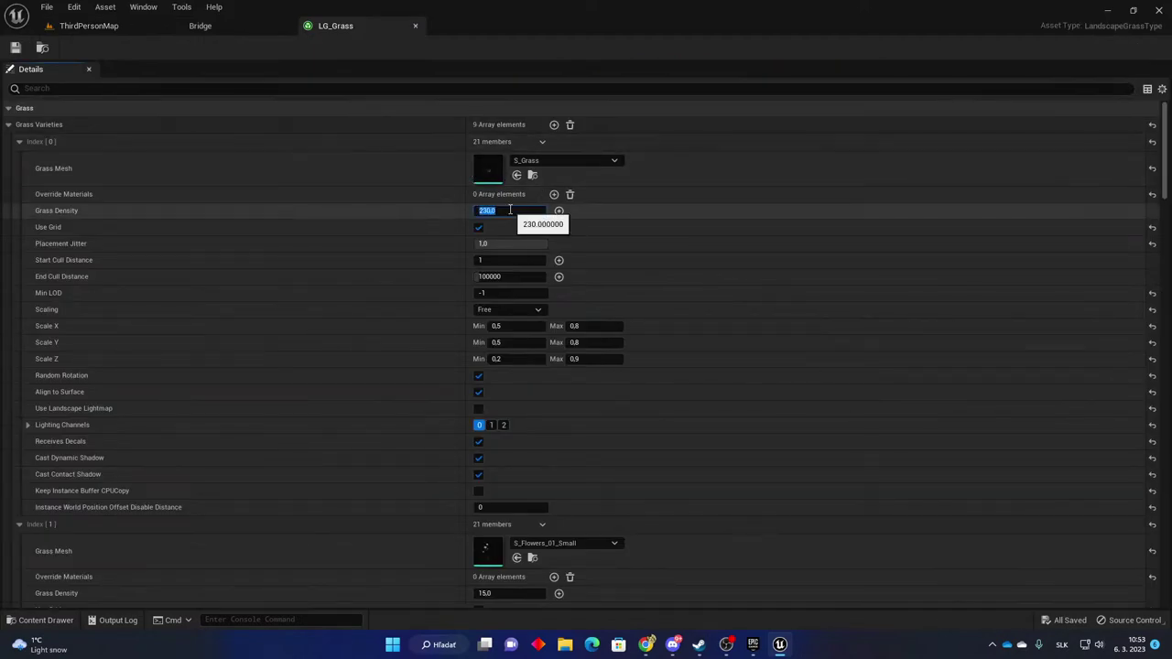
type("190")
key("Return")
Set the Grass Density of S_Flowers_01_Small to 30 and adjust the density of S_Flowers_01_Large.
scroll(532, 271, "down", 5)
left_click(516, 320)
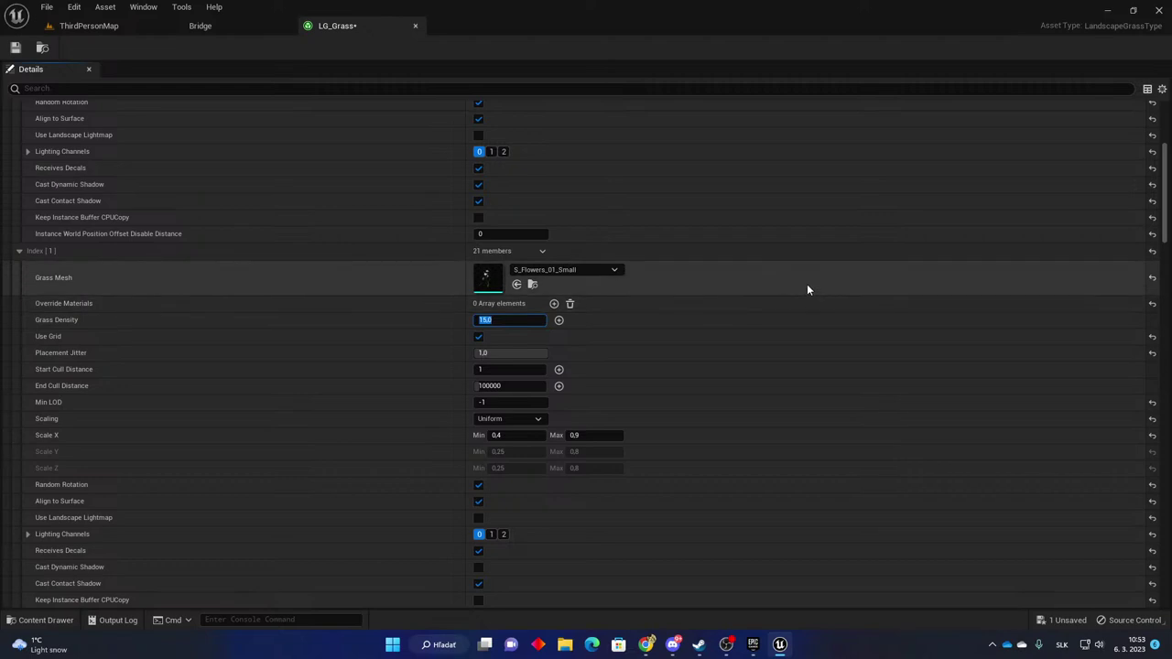
type("10")
key("Return")
scroll(781, 313, "down", 12)
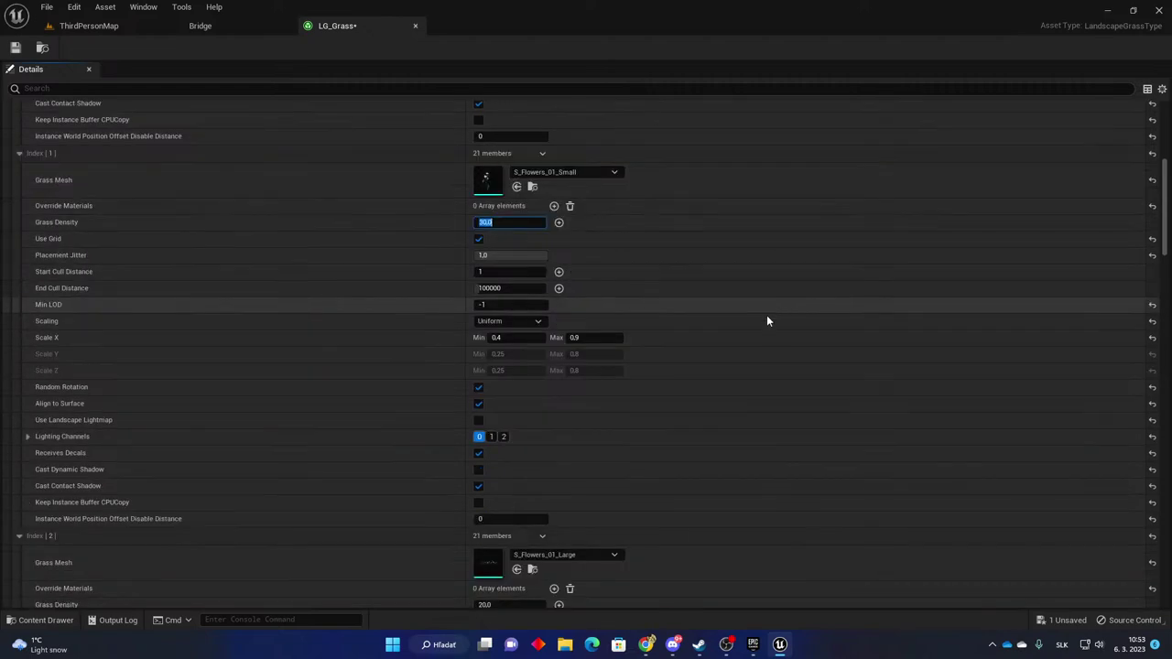
scroll(650, 353, "down", 4)
left_click(515, 293)
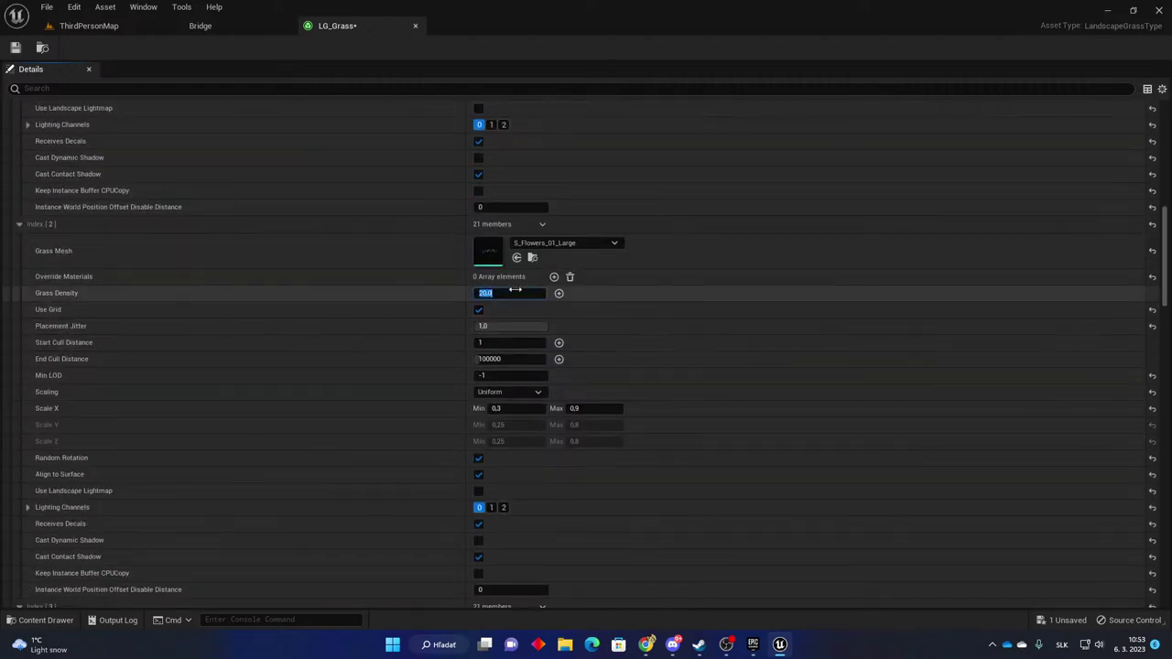
type("10")
key("Return")
Set the Grass Density of S_Clovers_01 to 65 and of S_Clovers_02 to 55.
scroll(592, 312, "down", 15)
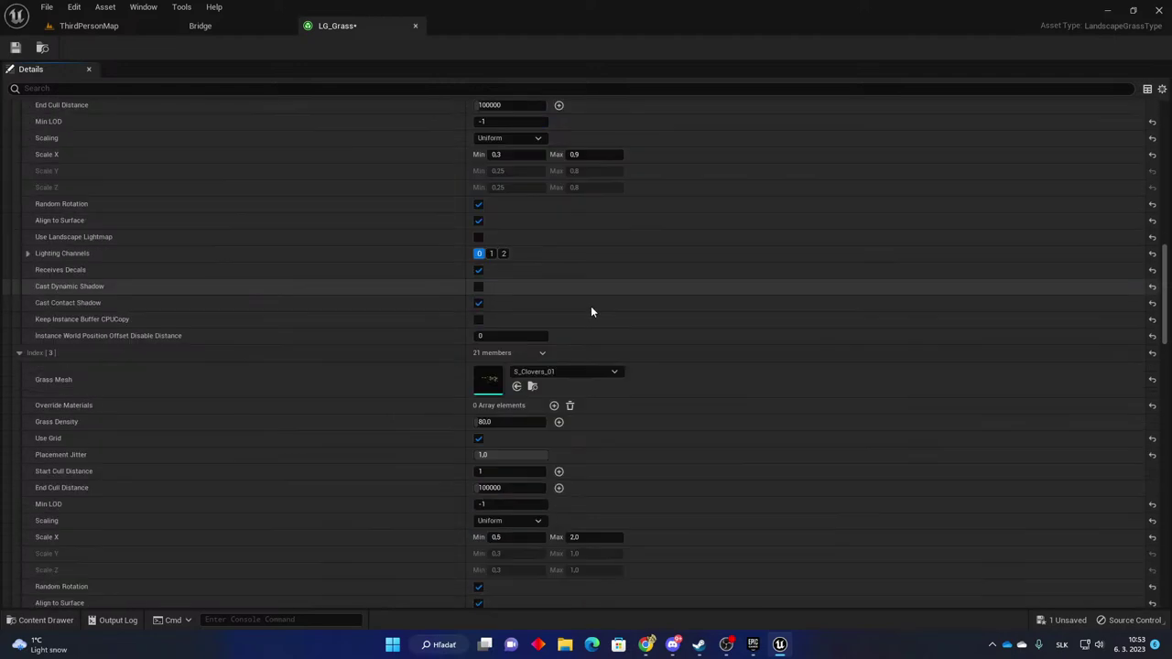
scroll(591, 311, "down", 1)
left_click(518, 344)
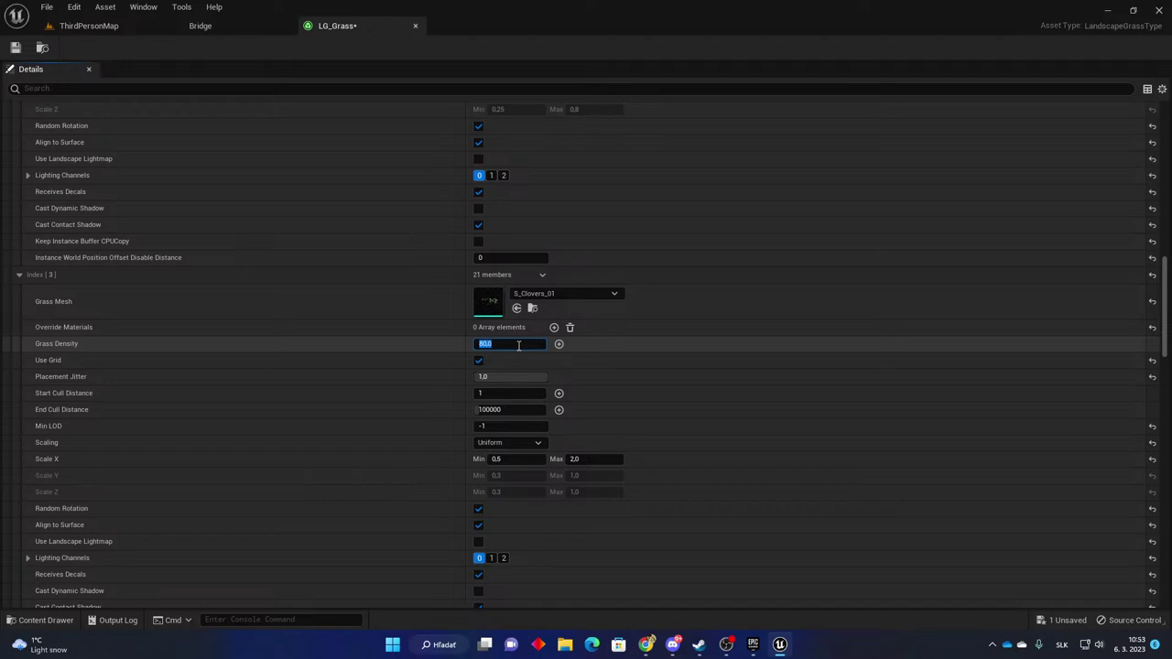
scroll(655, 278, "down", 9)
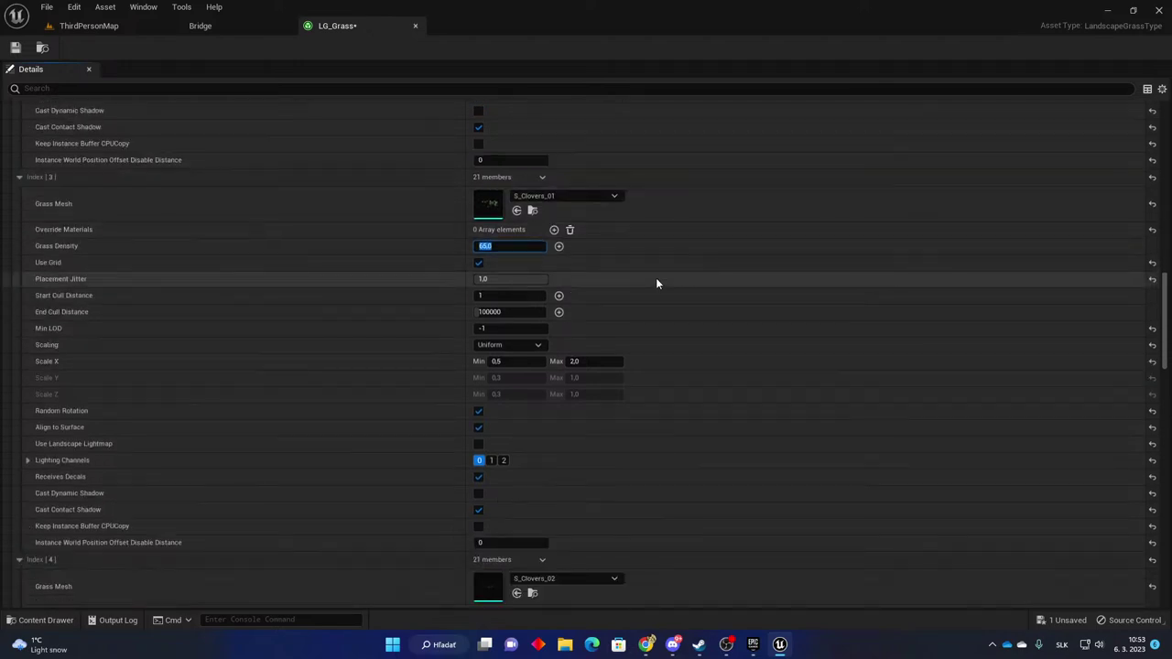
left_click(529, 372)
type("60")
key("Return")
scroll(525, 374, "down", 1)
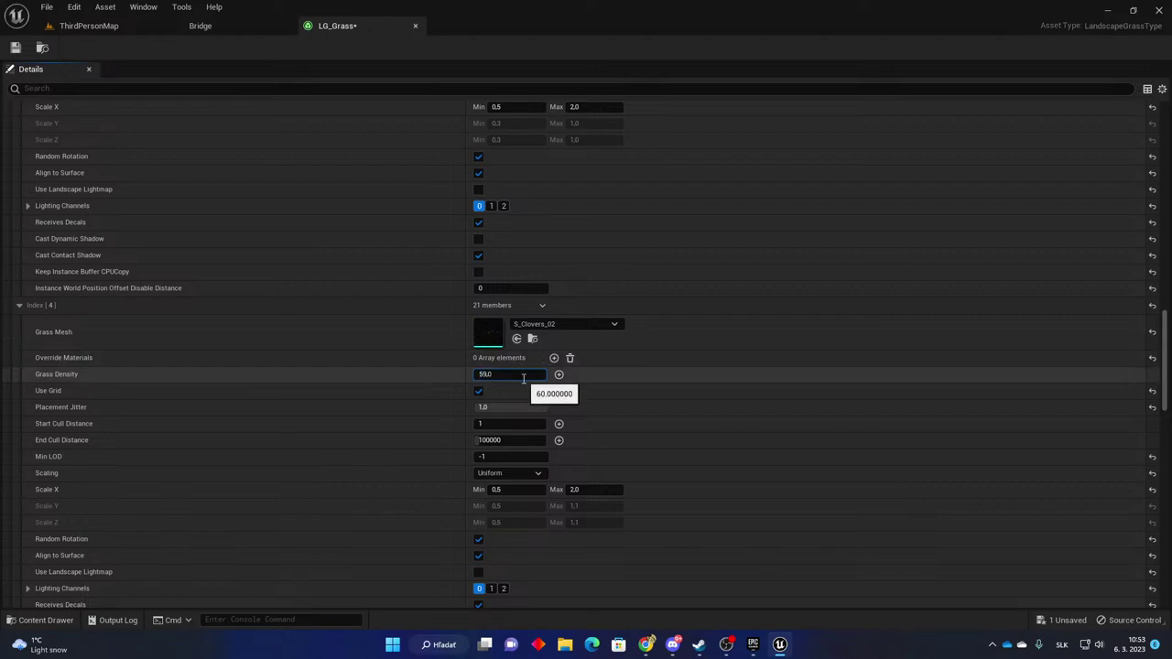
left_click_drag(524, 377, 373, 360)
type("55")
key("Return")
Set the Grass Density of the S_Flower_02_Blue mesh to 35.
scroll(407, 339, "down", 3)
scroll(407, 338, "down", 7)
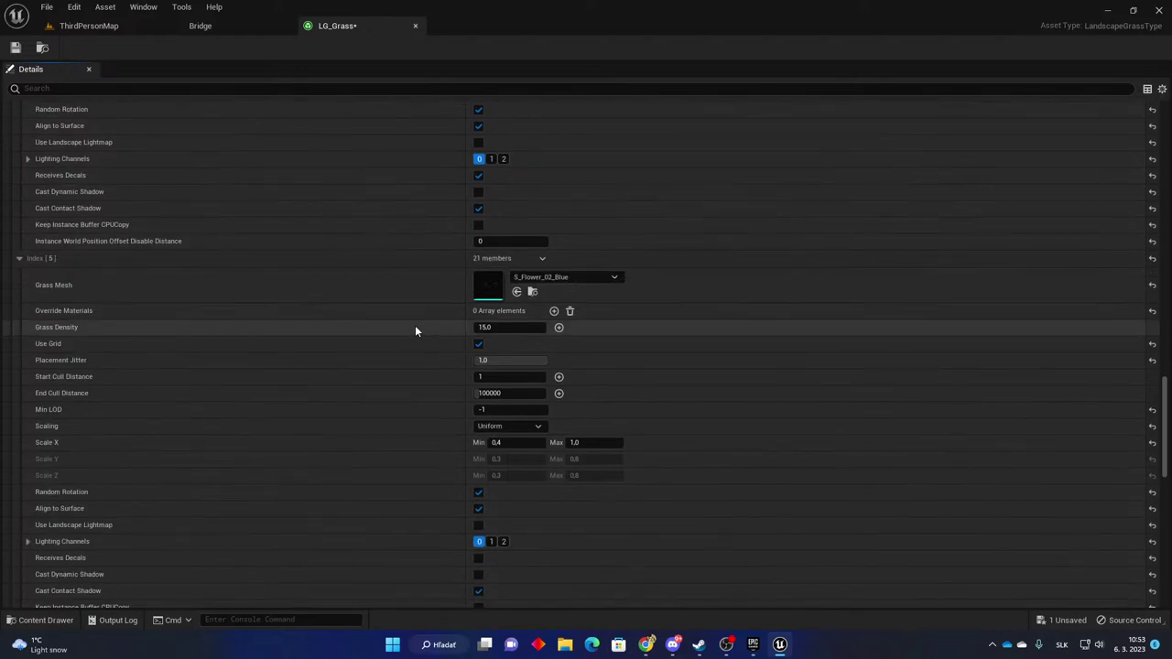
left_click(532, 328)
scroll(712, 338, "down", 7)
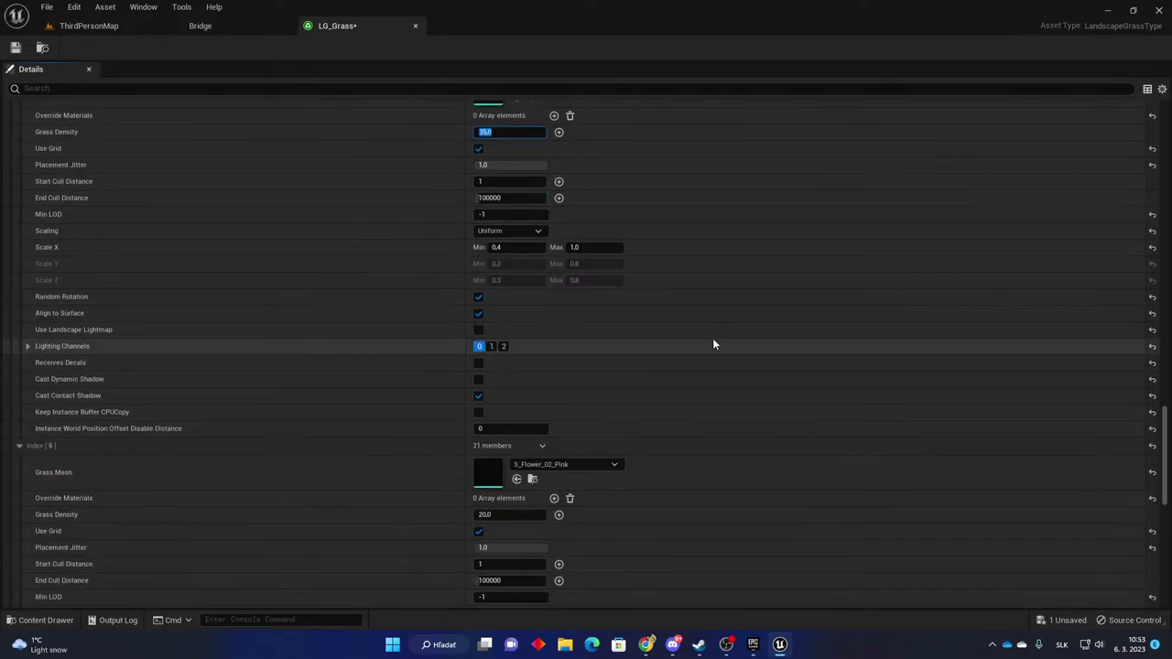
Adjust the Grass Density of S_Flower_02_Pink and set that of S_Flower_02_Yellow to 25.
left_click(506, 377)
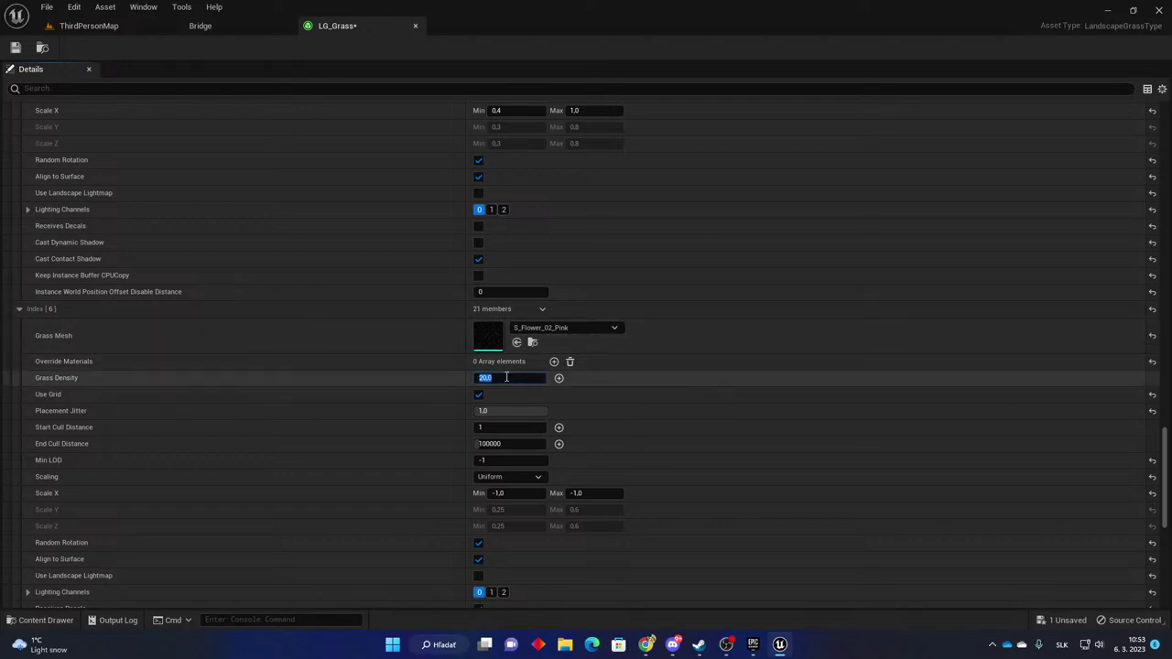
scroll(664, 409, "down", 8)
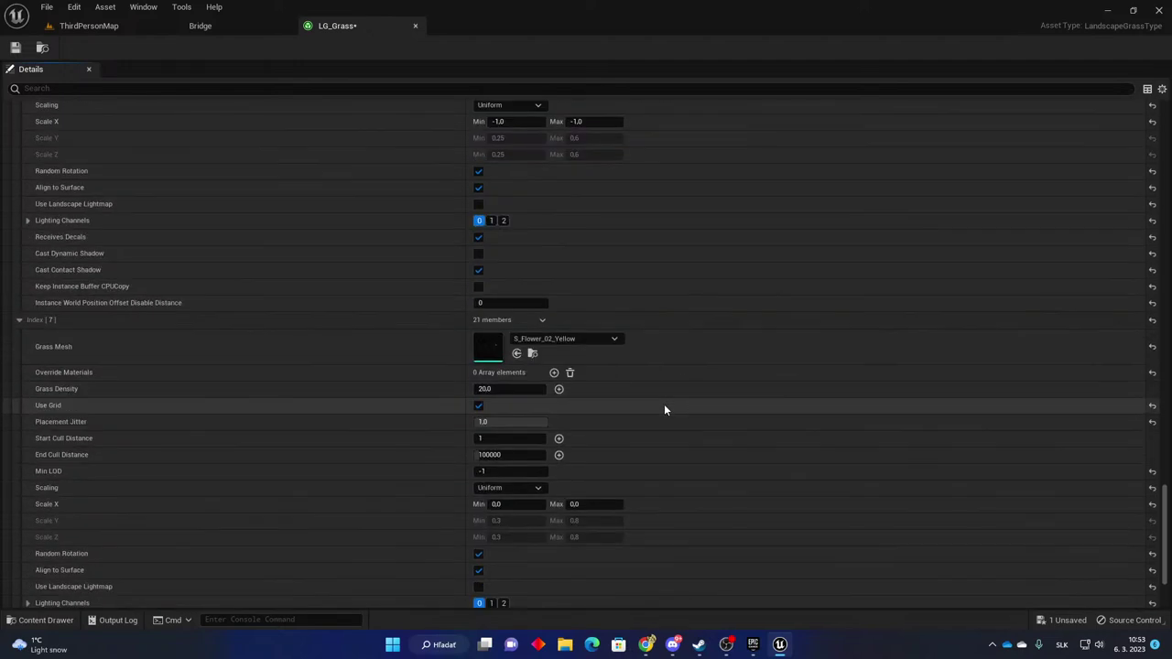
left_click(495, 389)
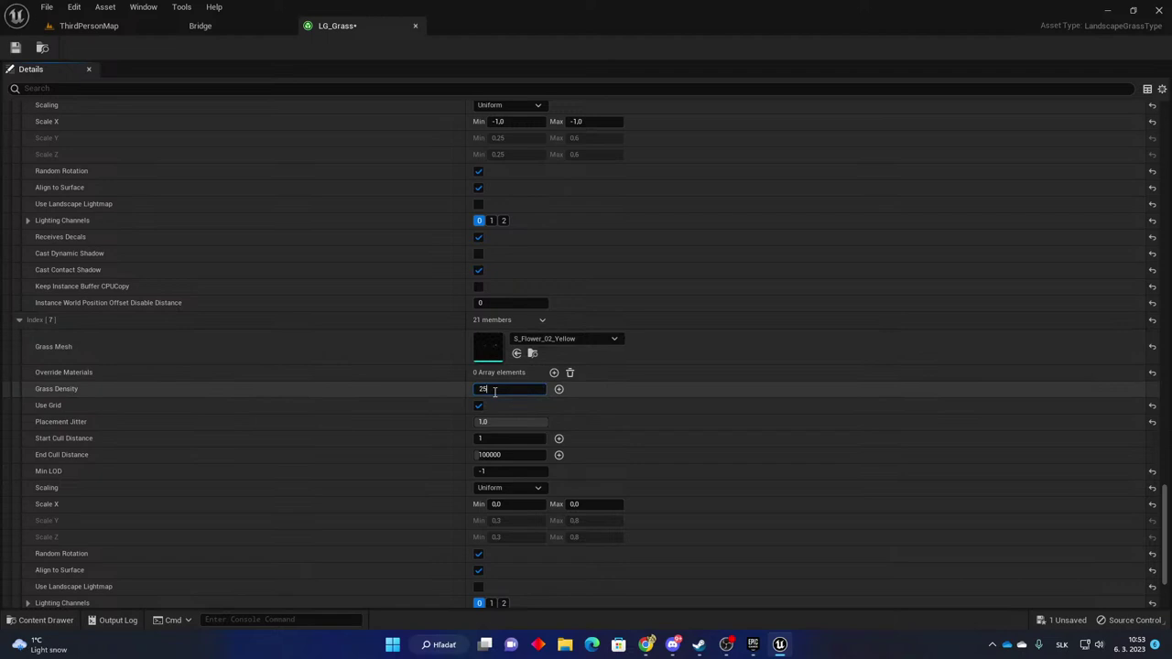
scroll(585, 411, "down", 3)
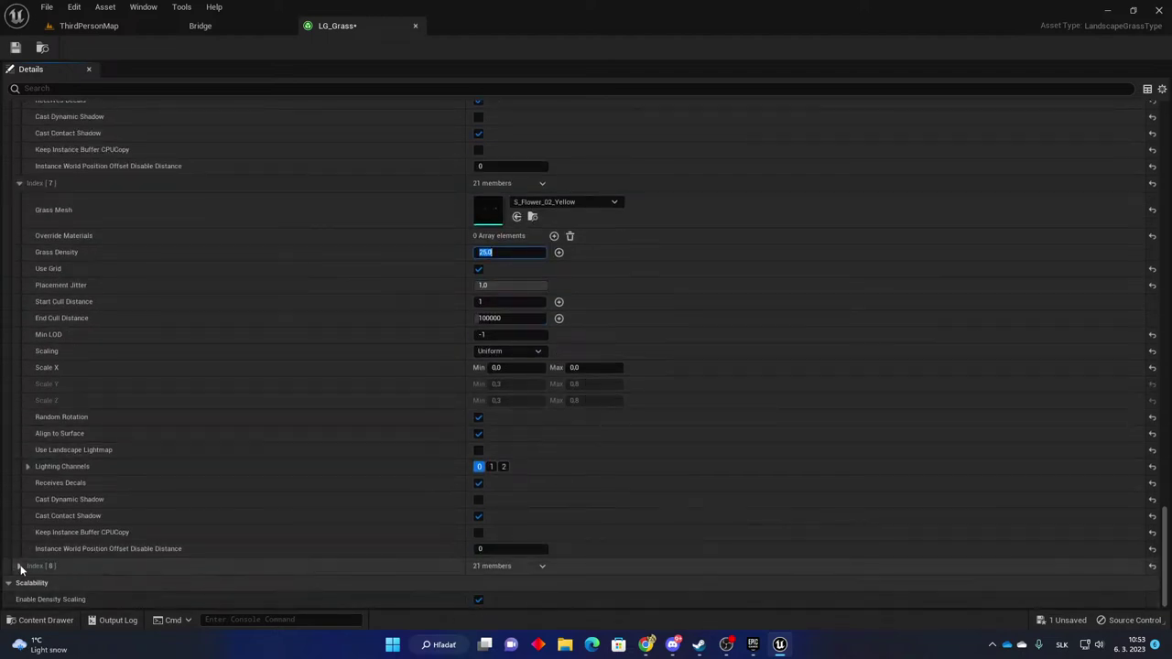
Expand the last grass variety, set the Grass Density of S_Pebbles_01 to 40, and save the grass type.
left_click(18, 566)
scroll(412, 453, "down", 6)
left_click(529, 383)
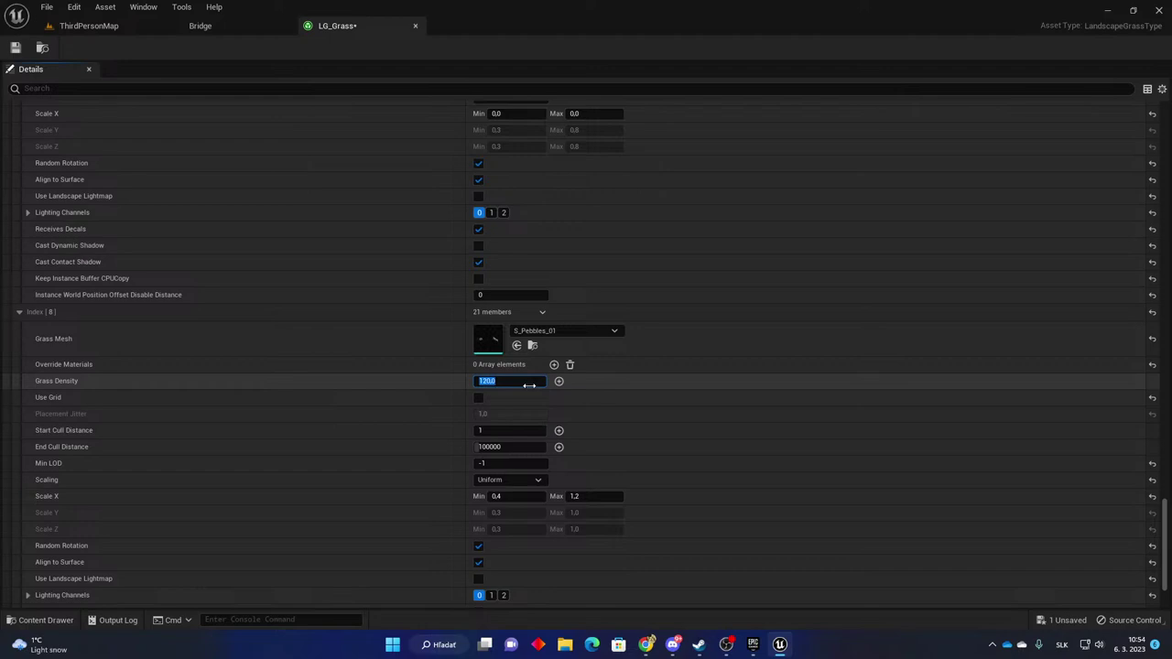
type("60")
key("Return")
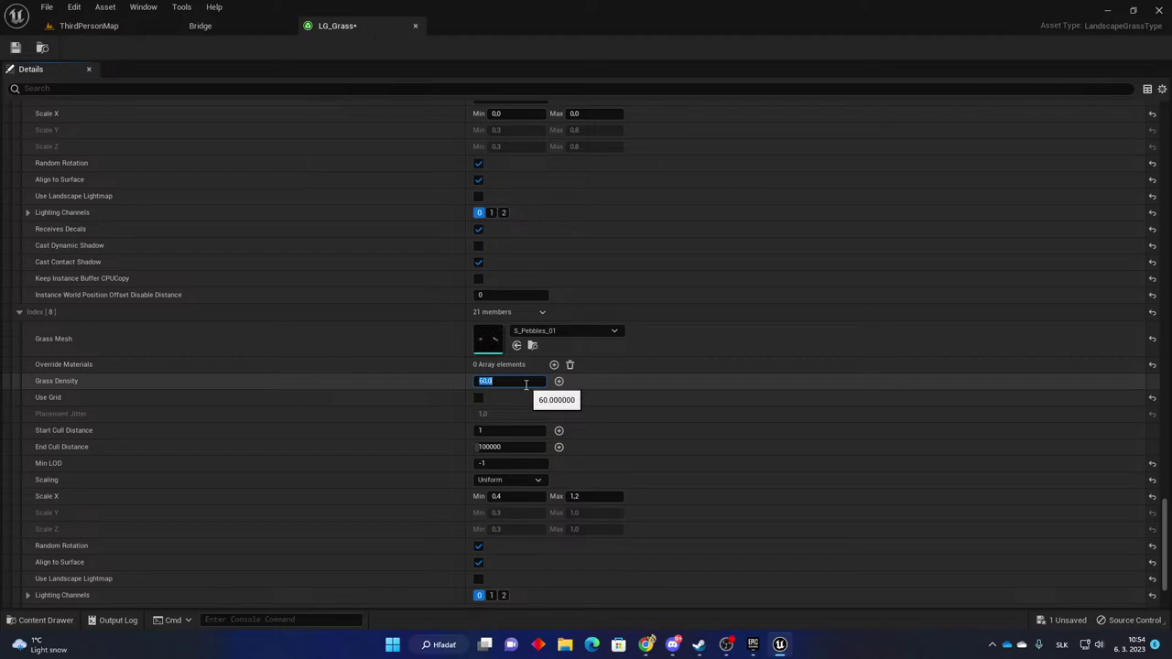
type("40")
key("Return")
scroll(802, 441, "down", 3)
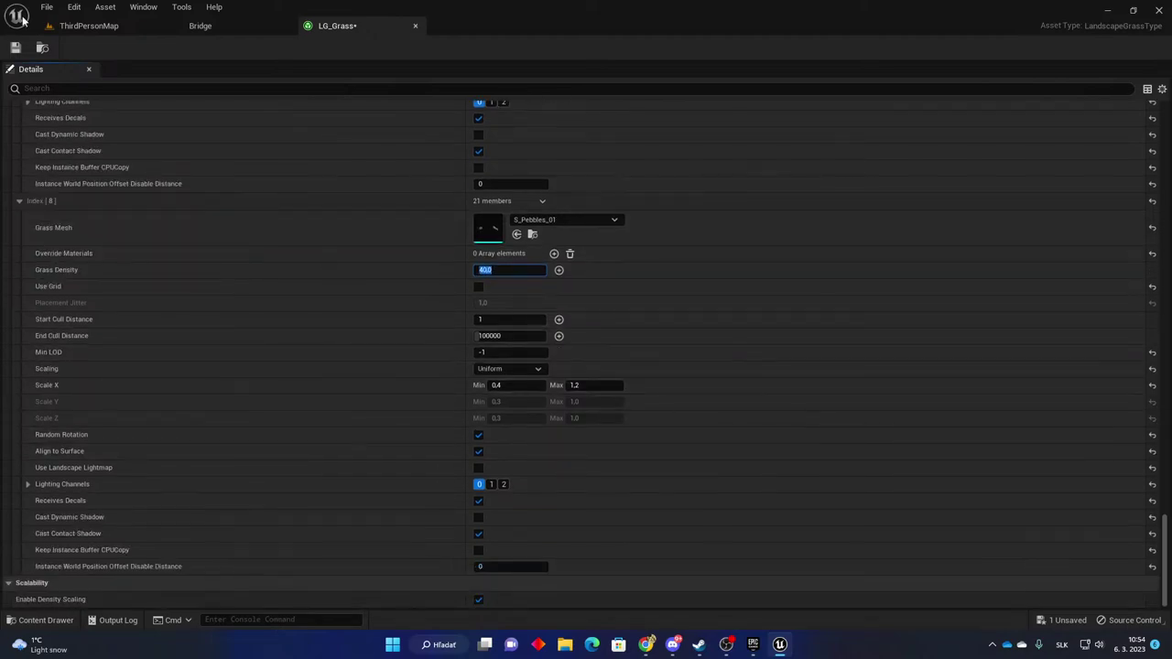
left_click(14, 52)
Return to the ThirdPersonMap level and examine the updated grass on the slopes and meadow outside the wall.
left_click(89, 26)
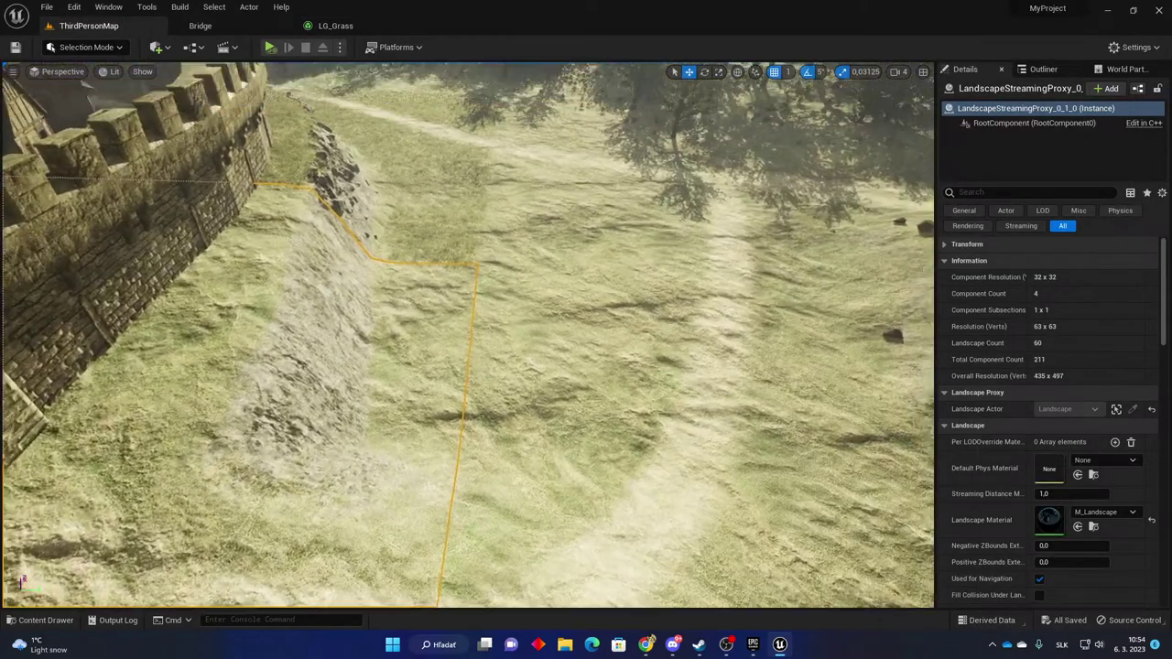
key("w")
right_click_drag(469, 335, 284, 366)
key("w")
right_click_drag(449, 240, 416, 293)
right_click_drag(468, 335, 435, 256)
key("w")
key("e")
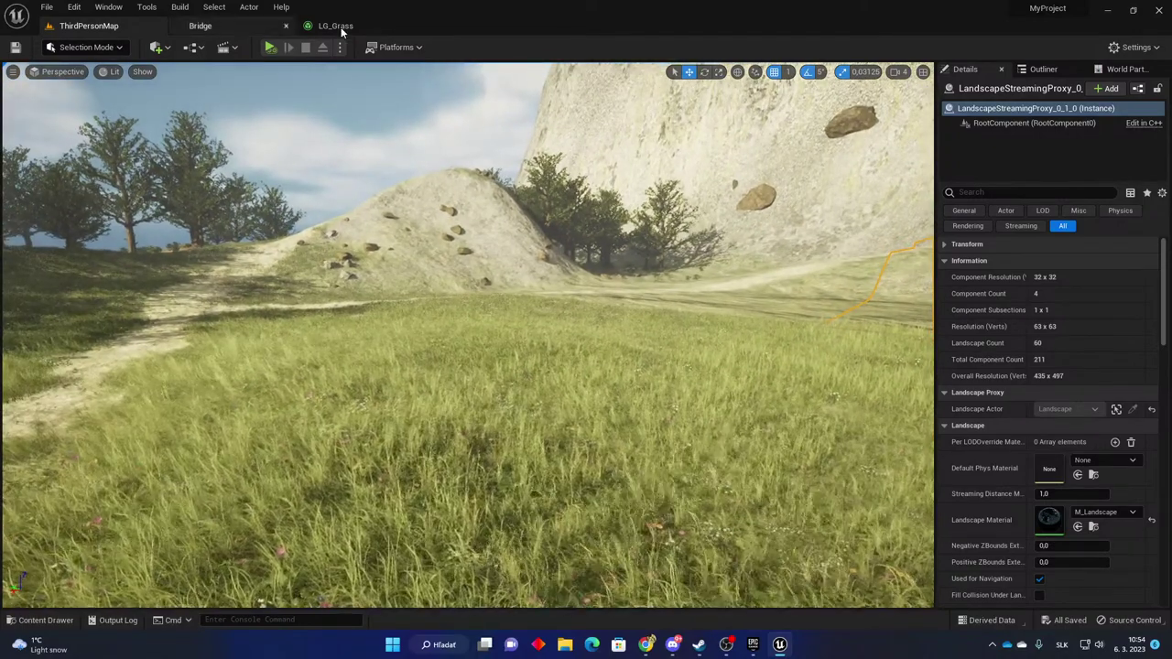
Go back to the LG_Grass settings and set the Grass Density of S_Pebbles_01 to 25.
left_click(335, 25)
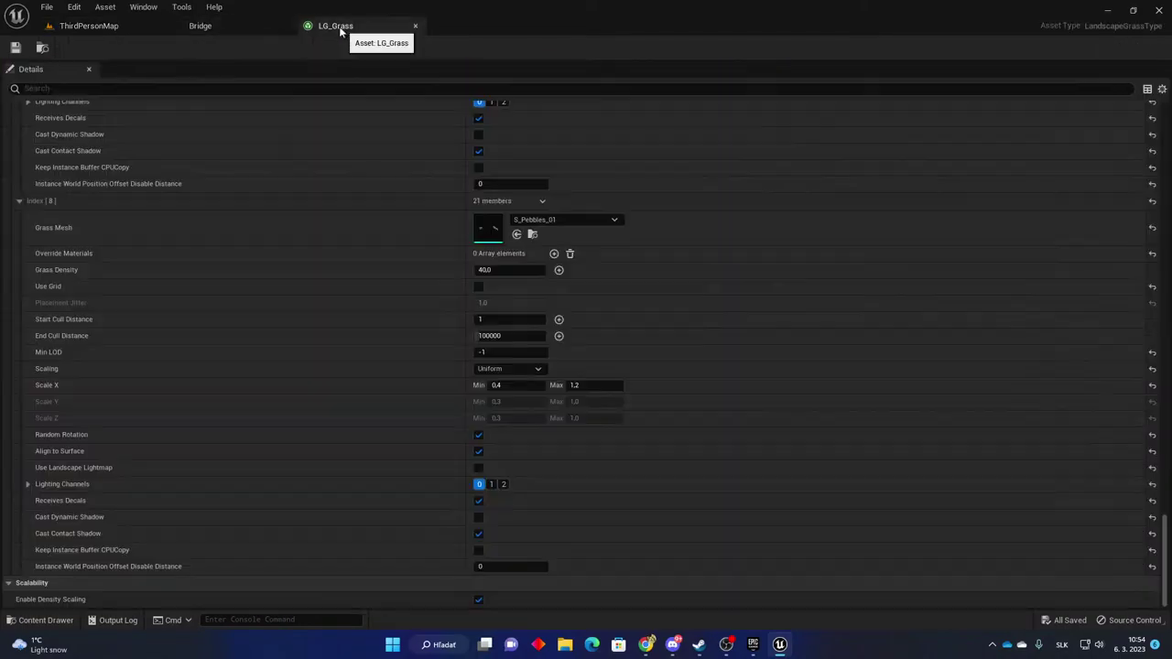
left_click(512, 273)
type("25")
key("Return")
Set the Grass Density of the S_Grass mesh to 150 and save LG_Grass.
scroll(760, 357, "up", 10)
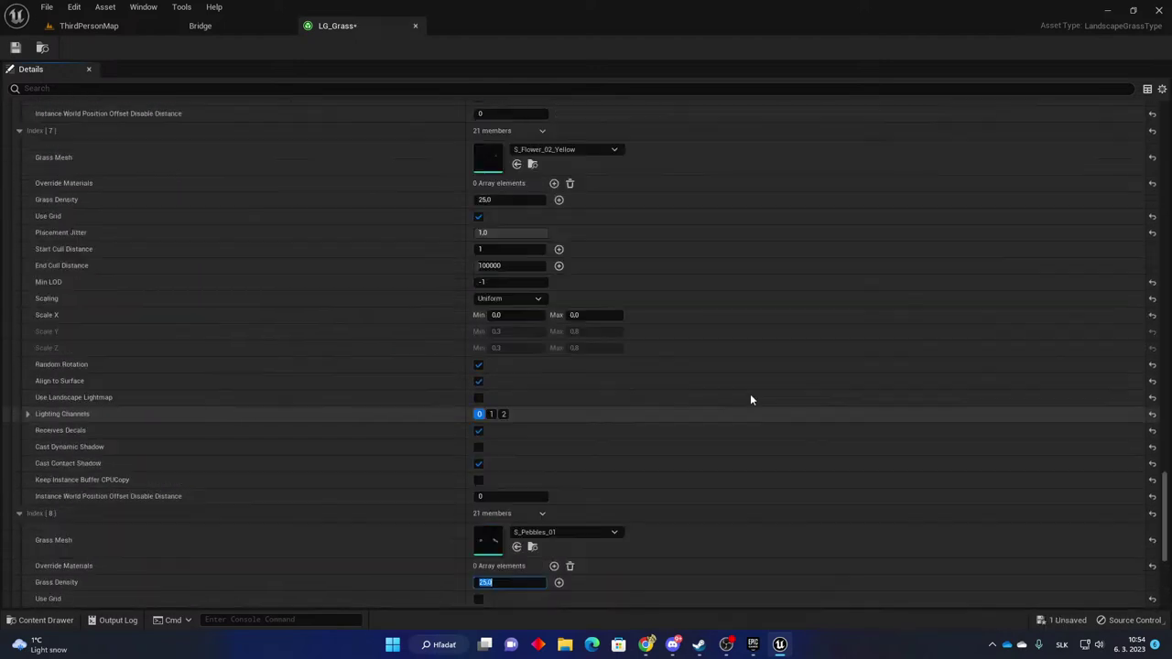
left_click_drag(1166, 485, 1166, 137)
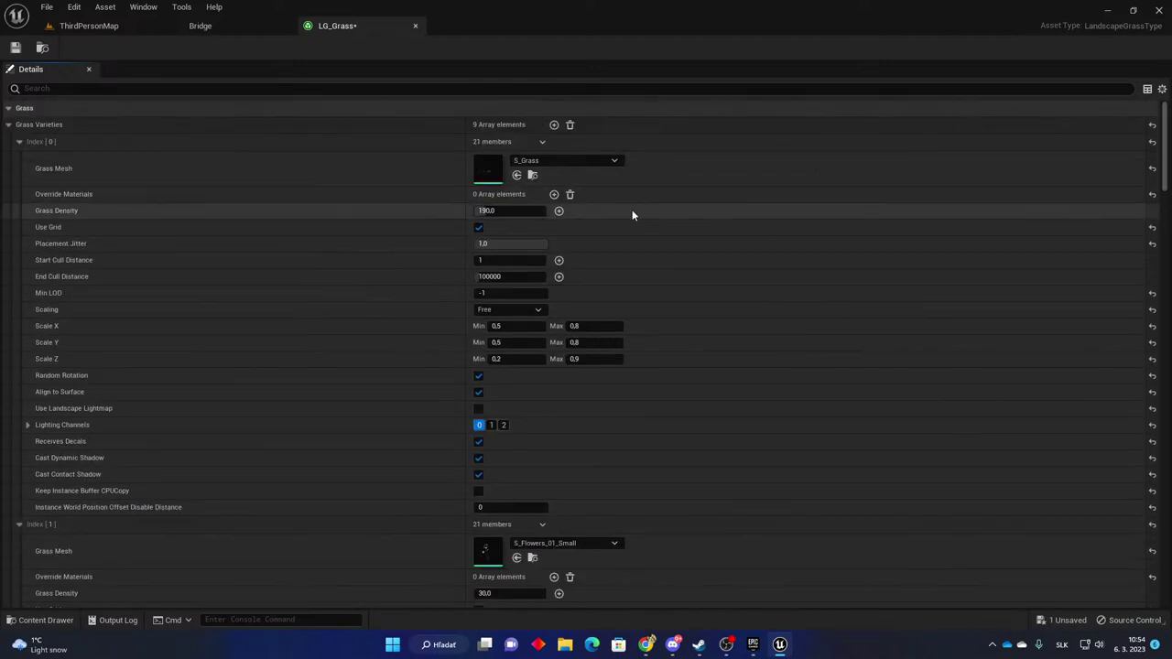
left_click(513, 212)
type("150")
key("Return")
left_click(15, 47)
Return to the level and examine the meadow's grass and flowers up close and from farther away.
left_click(89, 26)
right_click_drag(490, 314, 639, 335)
key("w")
key("s")
key("q")
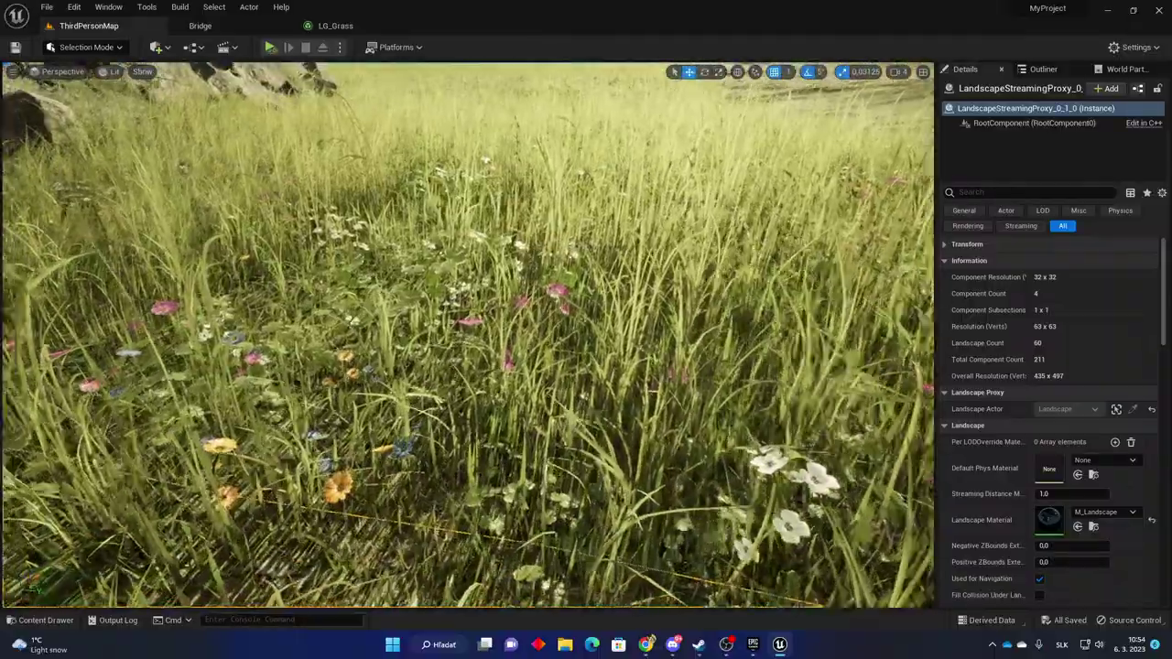
right_click_drag(468, 335, 311, 348)
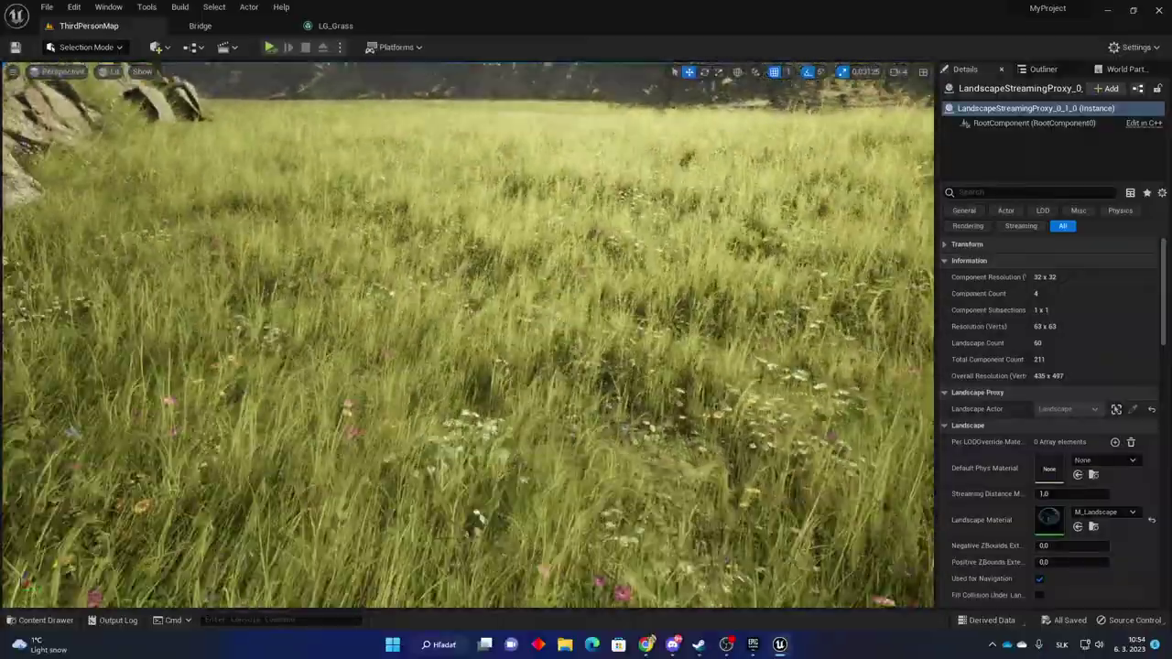
right_click_drag(468, 335, 472, 265)
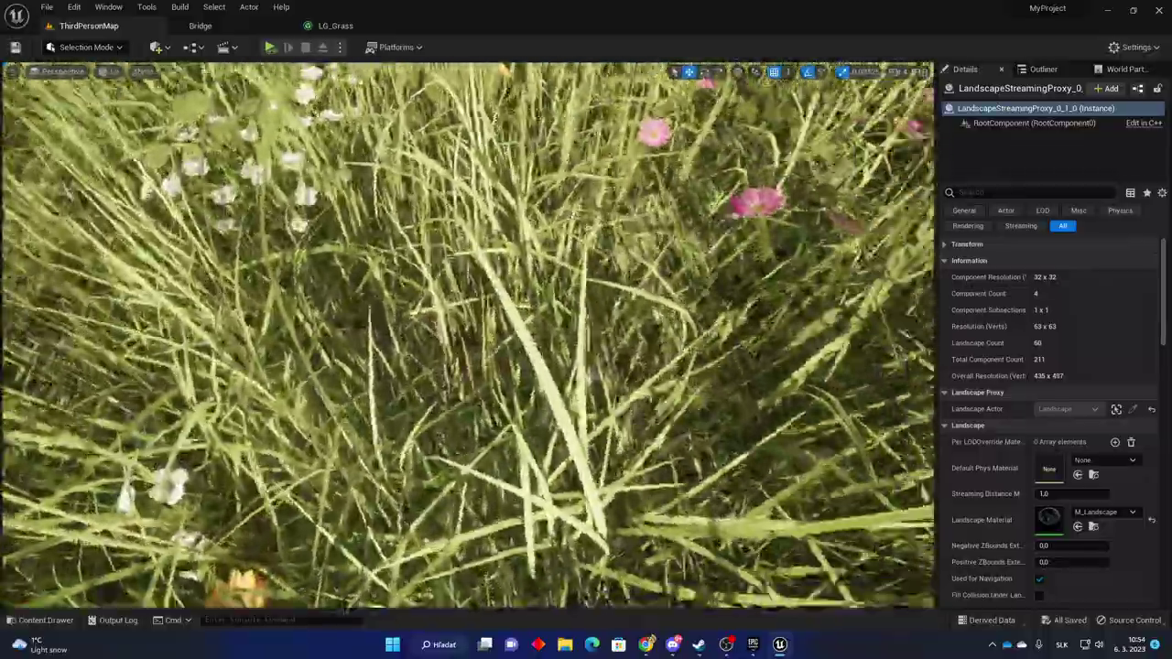
mouse_move(468, 335)
right_mouse_down()
mouse_move(504, 316)
mouse_move(468, 335)
right_mouse_up()
Close the LG_Grass asset and open the LG_Rocks landscape grass type from the GrassTypes folder.
left_click(344, 28)
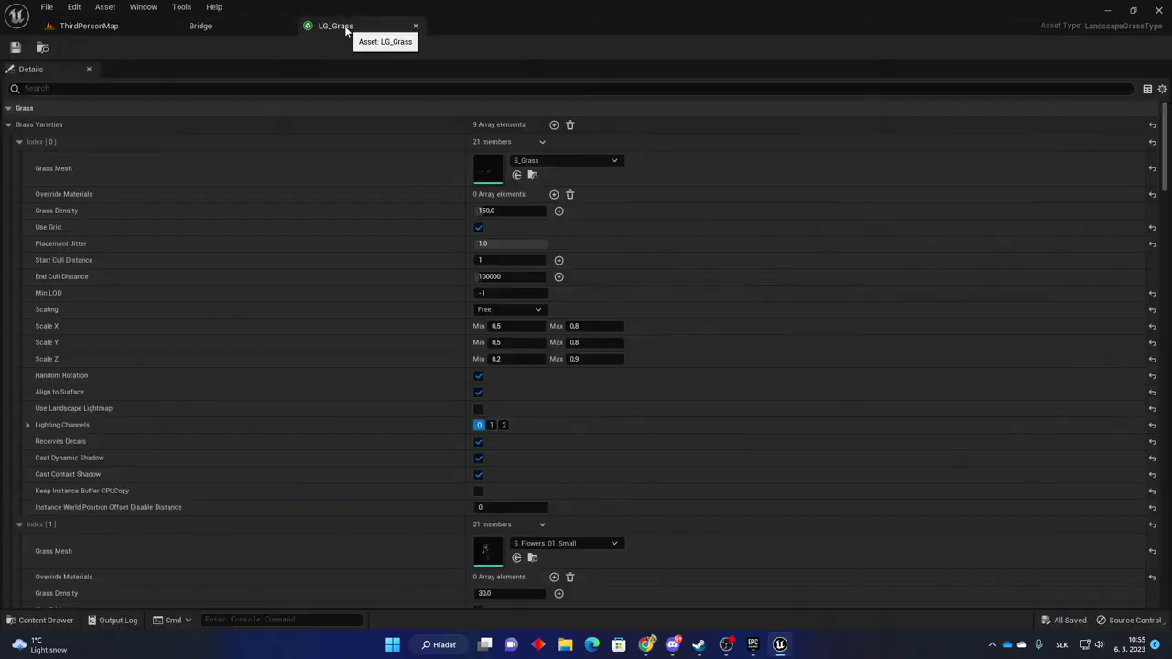
middle_click(346, 30)
left_click(123, 27)
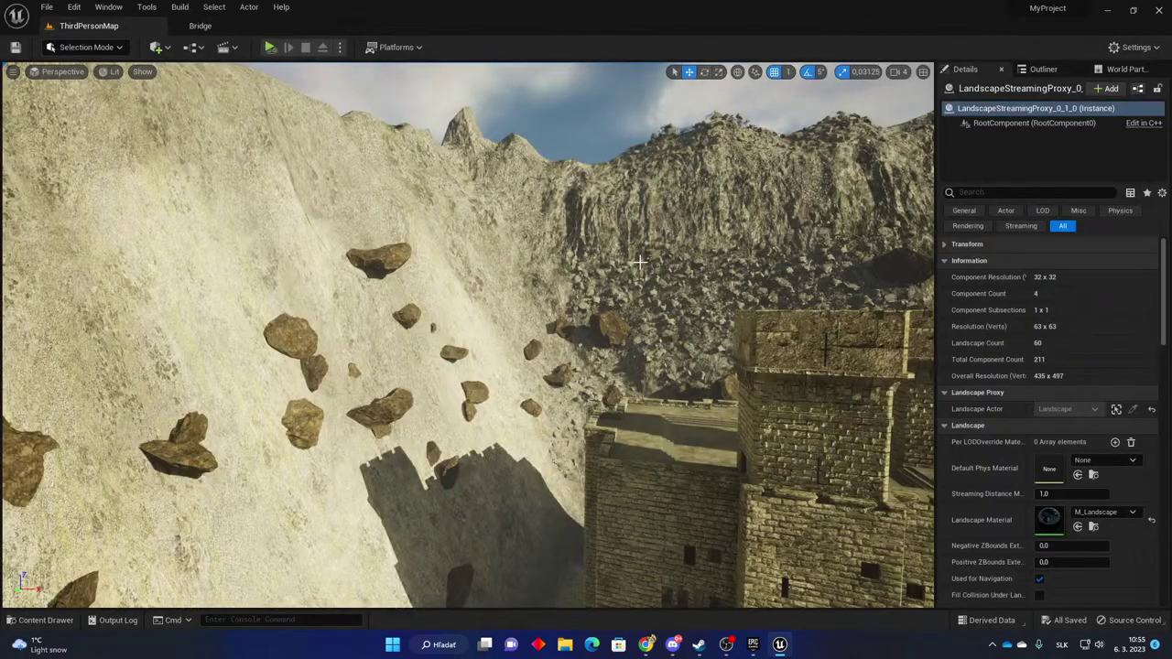
key("ctrl+space")
left_click(743, 559)
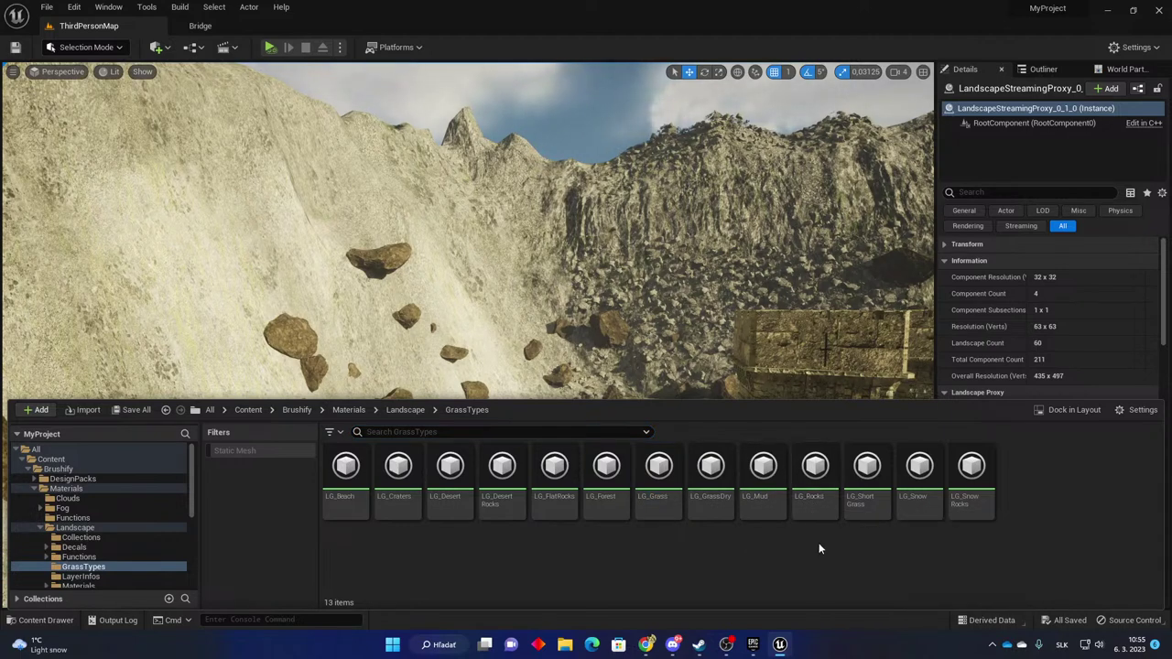
double_click(815, 492)
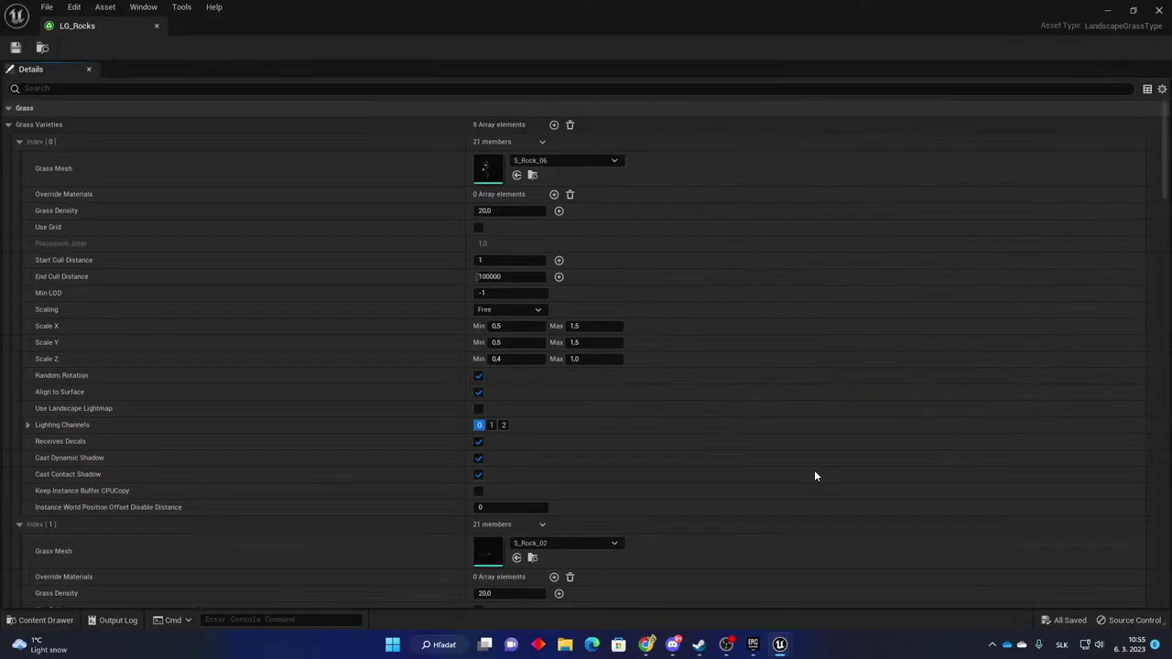
Set the Grass Density of the S_Rock_06 and S_Rock_02 meshes to 15.
left_click(530, 212)
type("15")
key("Return")
scroll(707, 267, "down", 3)
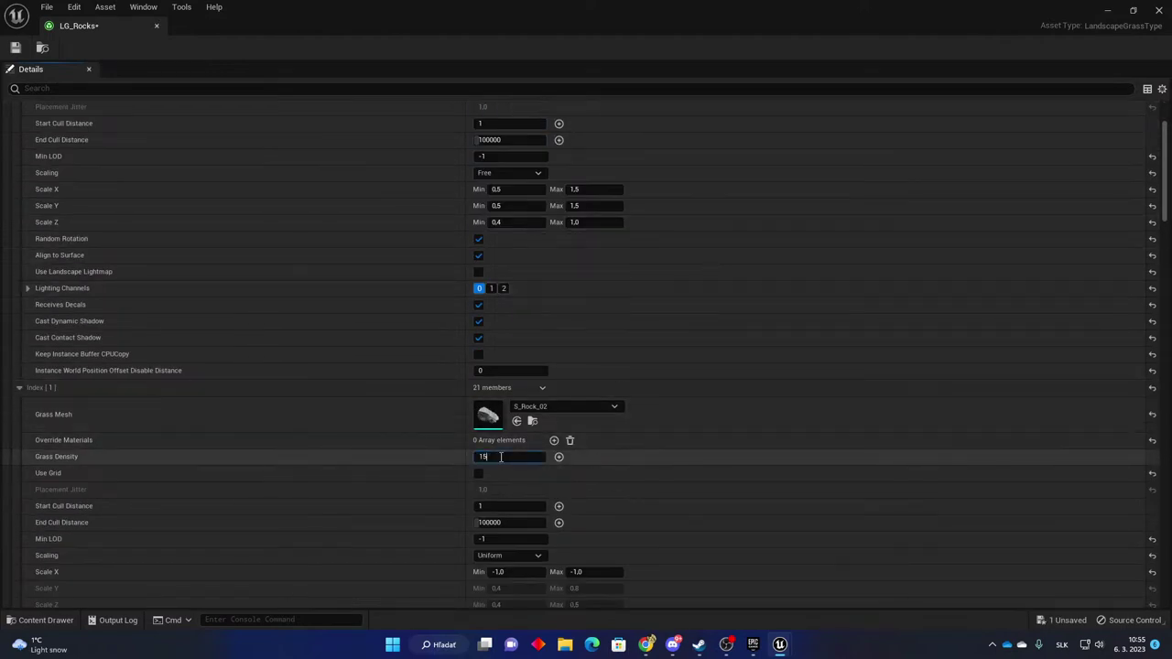
Adjust the Grass Density of S_Rock_03 and set the Grass Density of S_Rock_05 to 17.
scroll(714, 501, "down", 9)
left_click(493, 429)
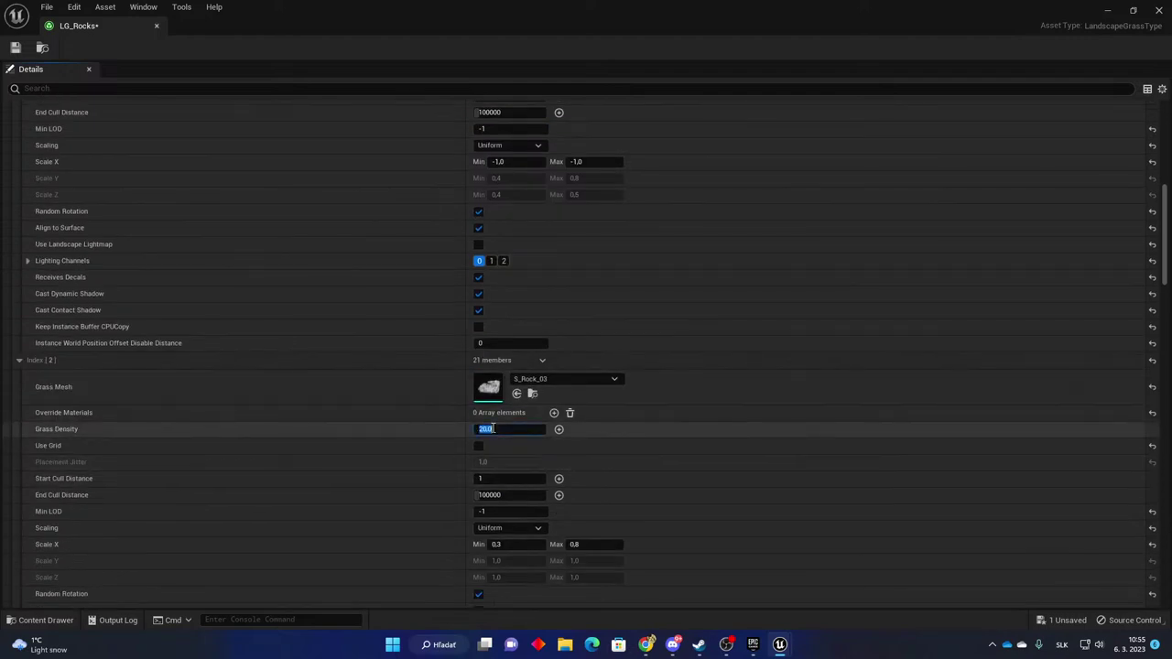
scroll(724, 471, "down", 8)
left_click(504, 442)
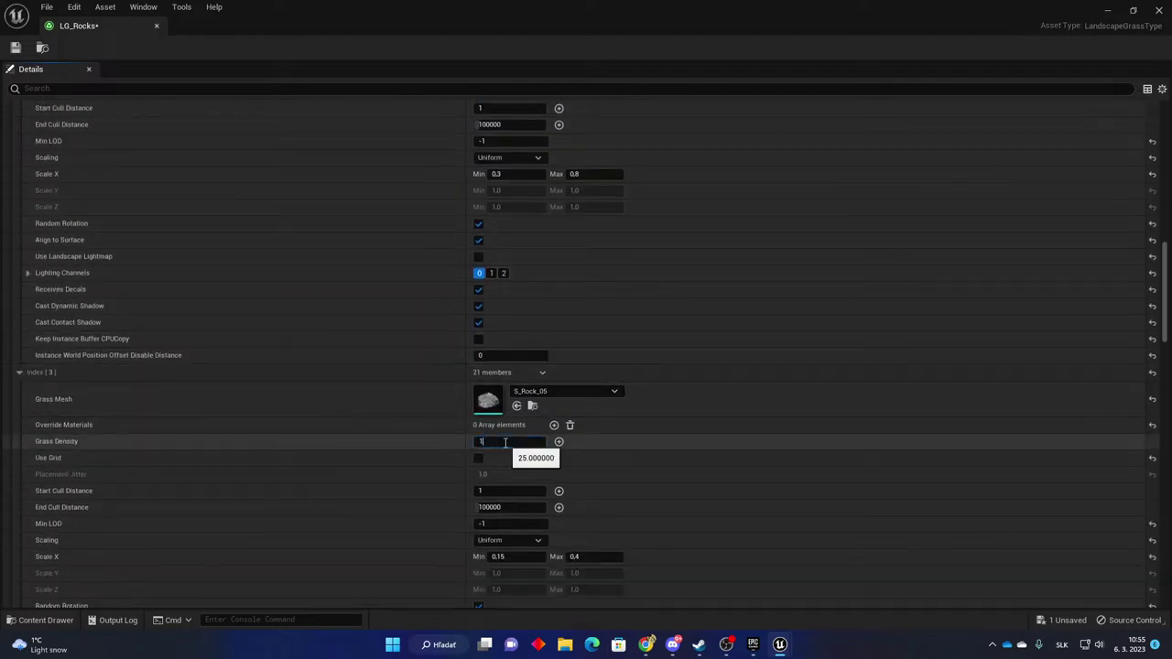
type("17")
key("Return")
scroll(635, 431, "down", 9)
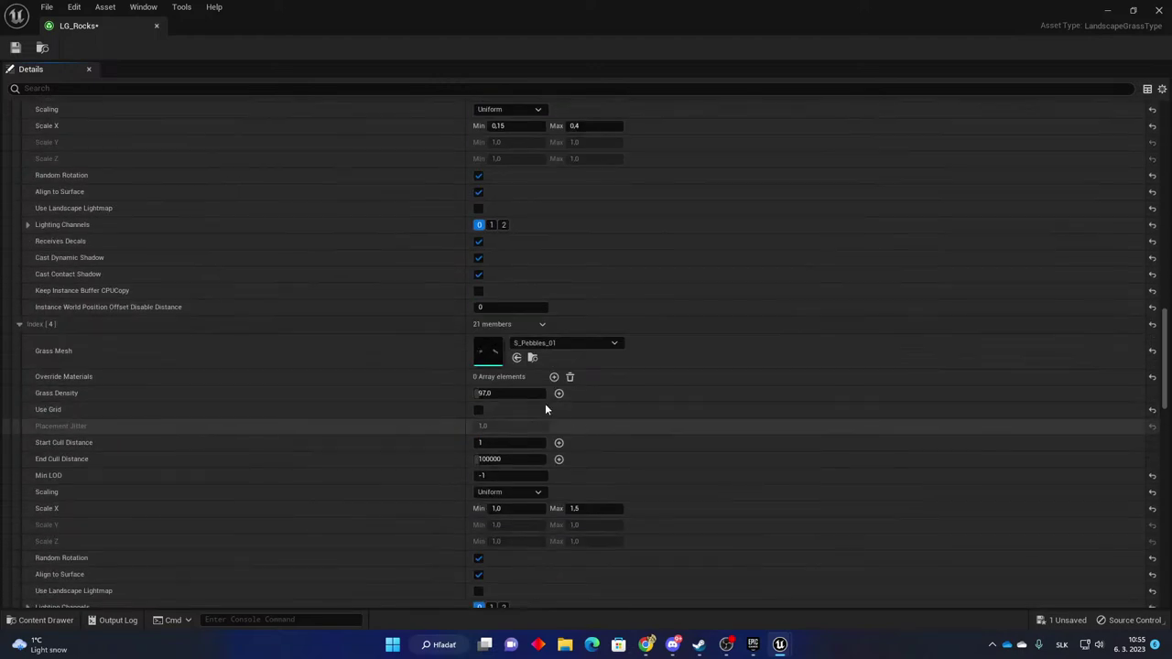
Enter new Grass Density values for the S_Pebbles_01 and S_Scree_01 meshes.
left_click(517, 395)
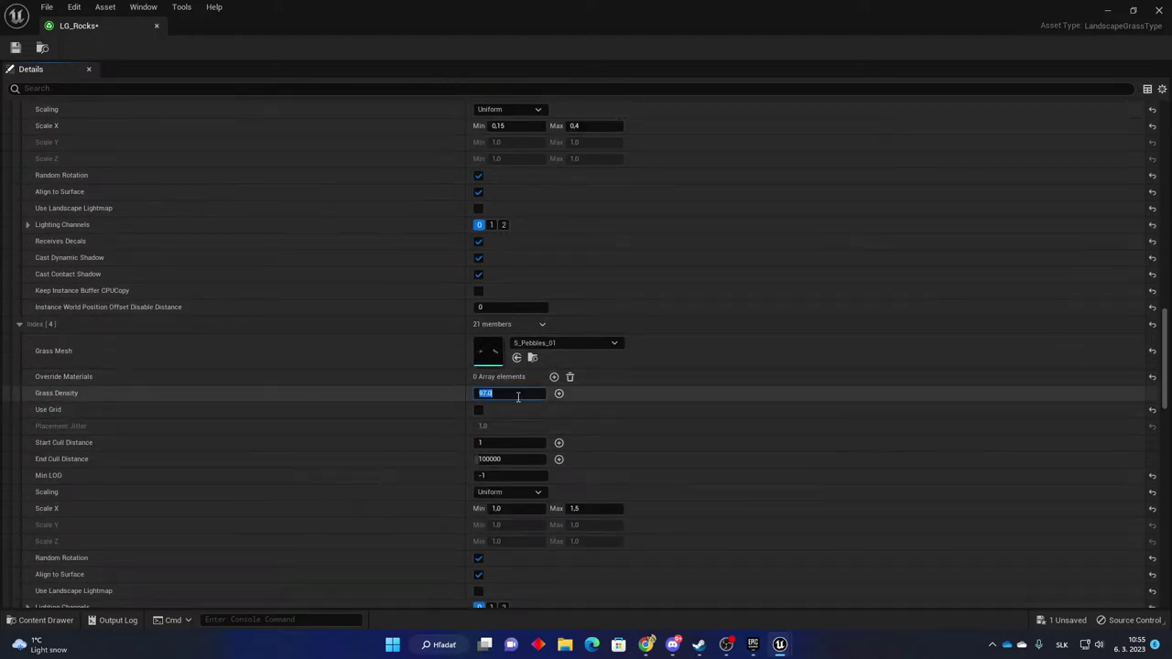
scroll(666, 392, "down", 9)
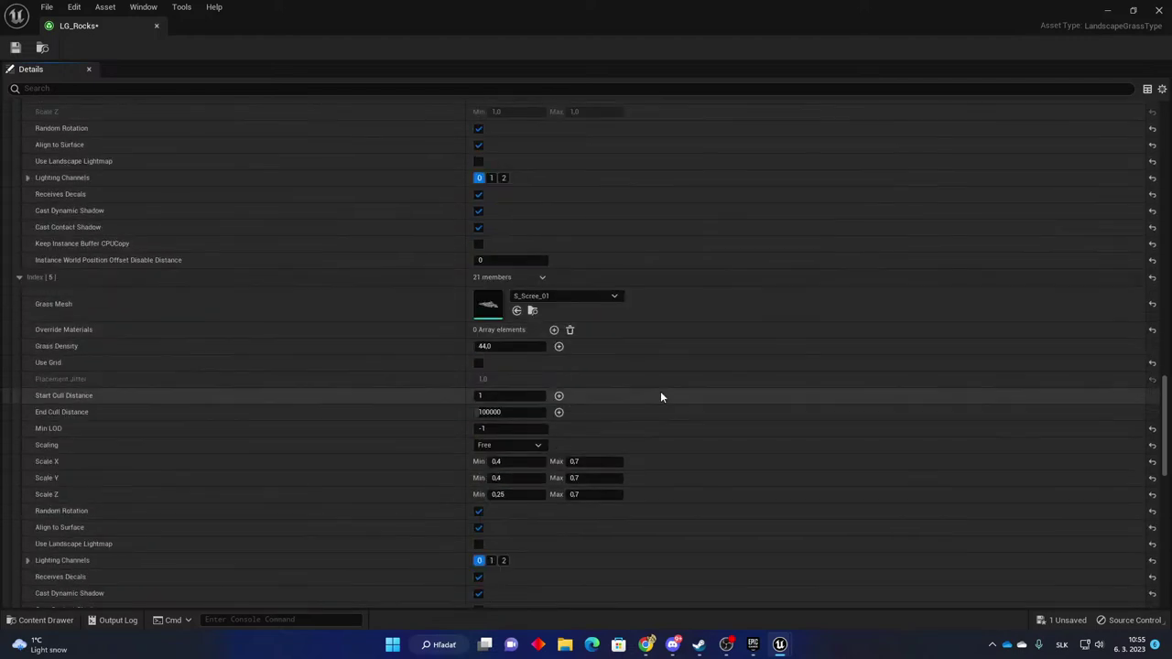
left_click(515, 348)
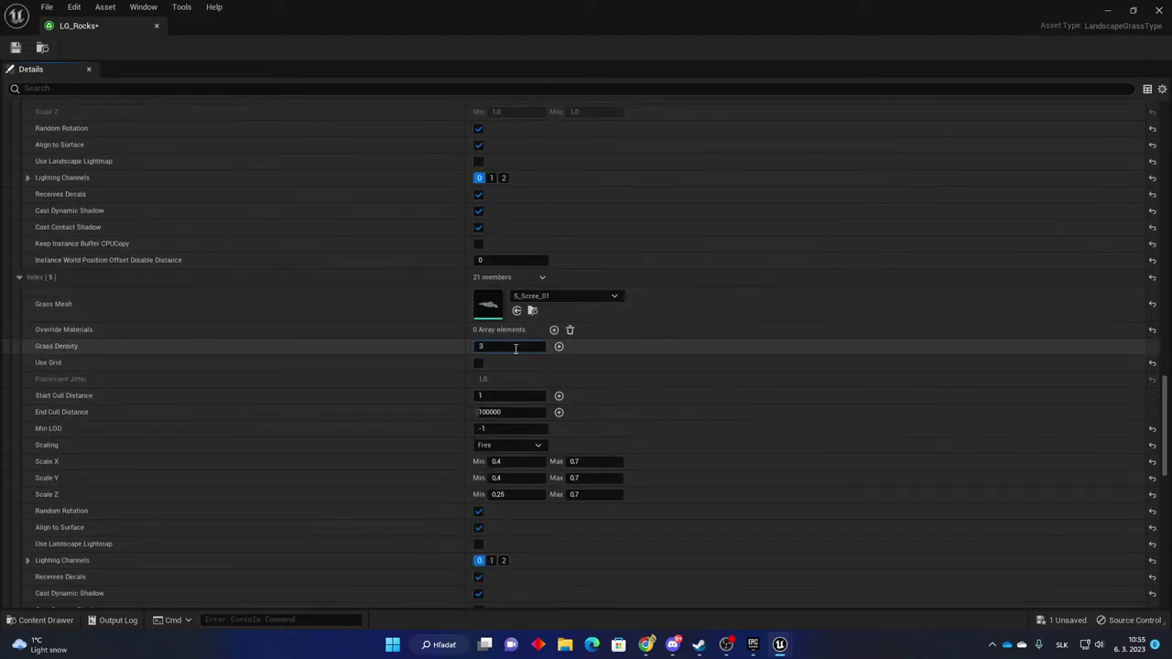
key("Return")
scroll(728, 389, "down", 7)
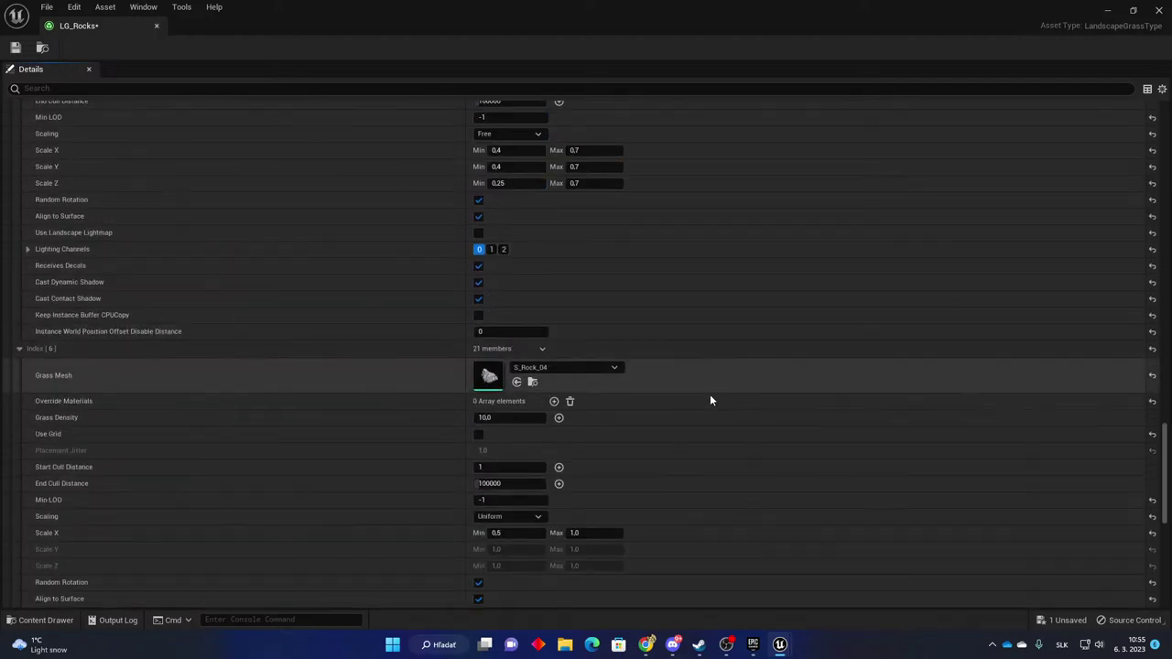
Set the Grass Density of the s_Scree_02 mesh to 80 and save LG_Rocks.
scroll(623, 437, "down", 8)
left_click(519, 429)
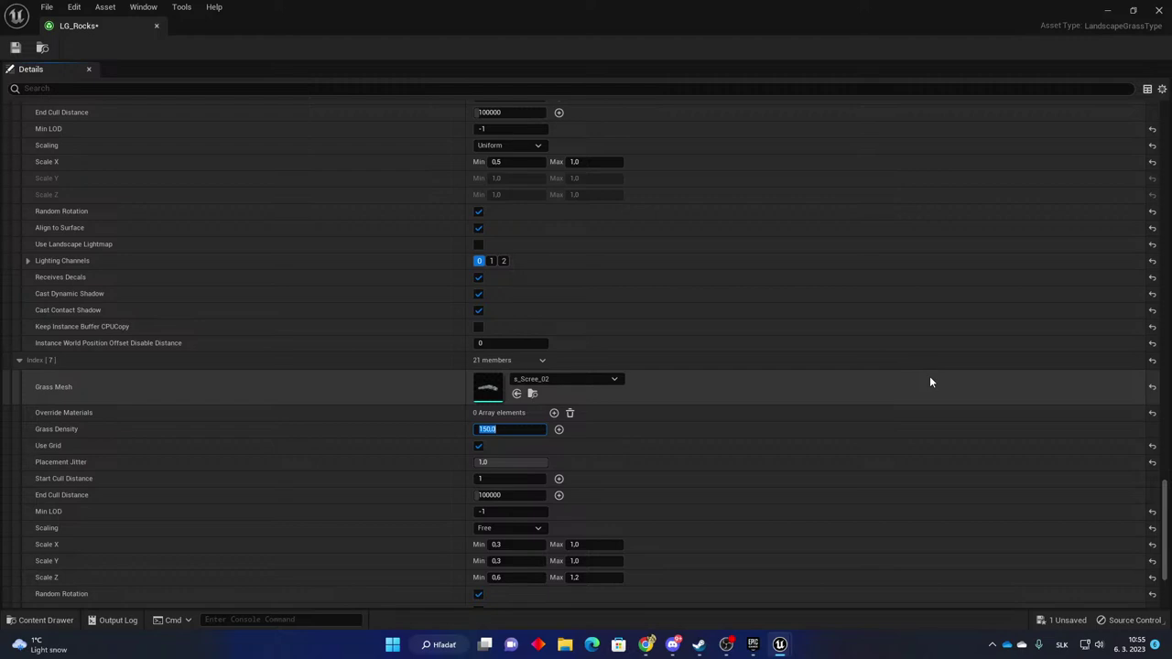
type("80")
key("Return")
scroll(910, 418, "down", 3)
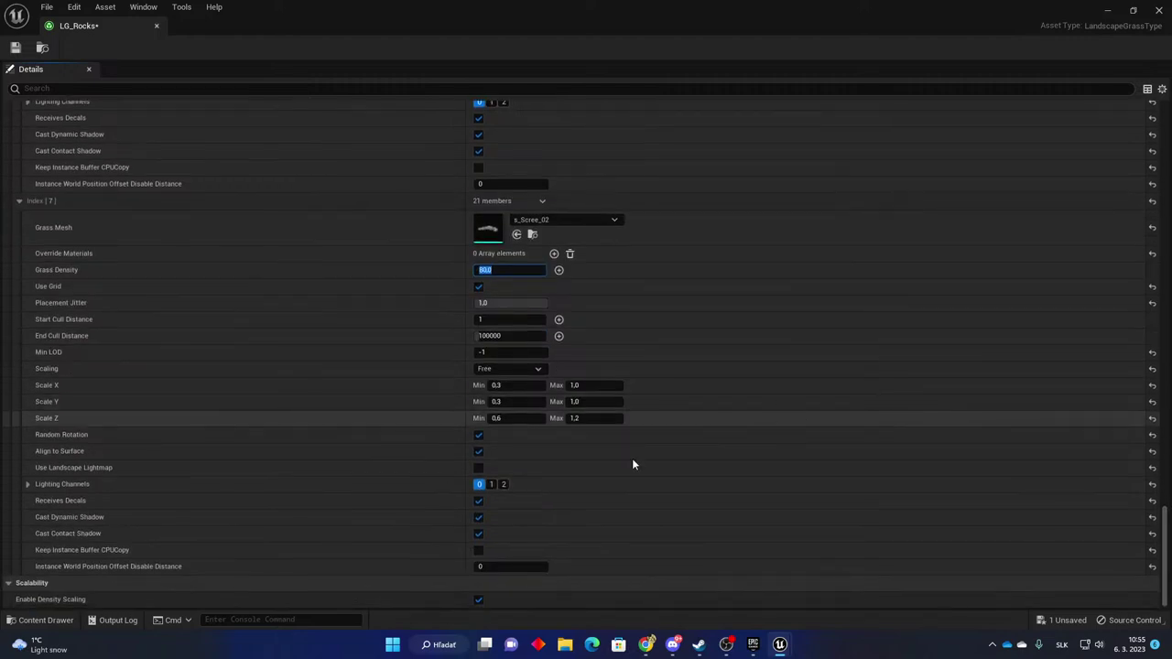
left_click(16, 48)
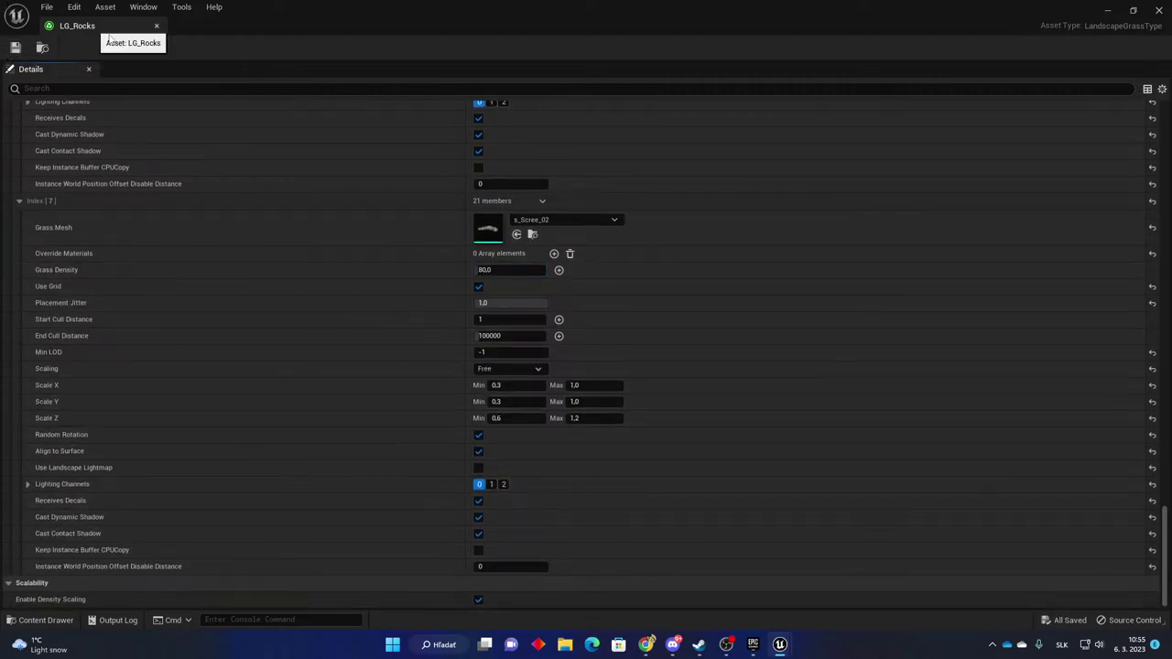
Return to the ThirdPersonMap level and examine the rocks on the cliffs and the mound near the forest.
left_click(157, 26)
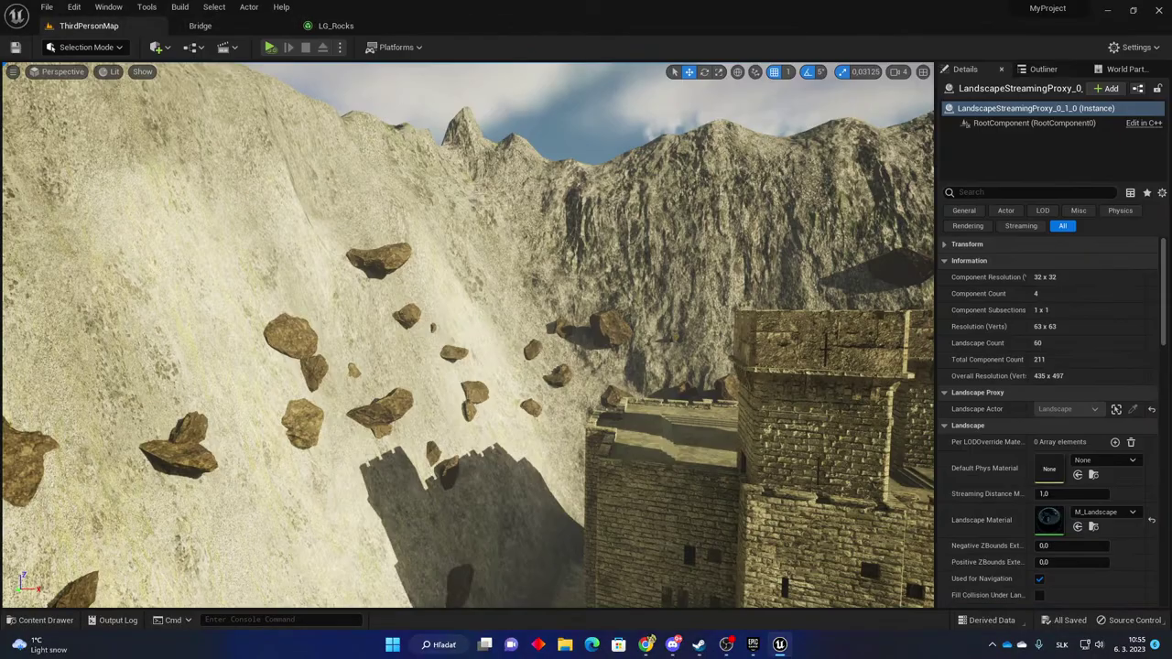
right_click_drag(469, 330, 502, 344)
key("w")
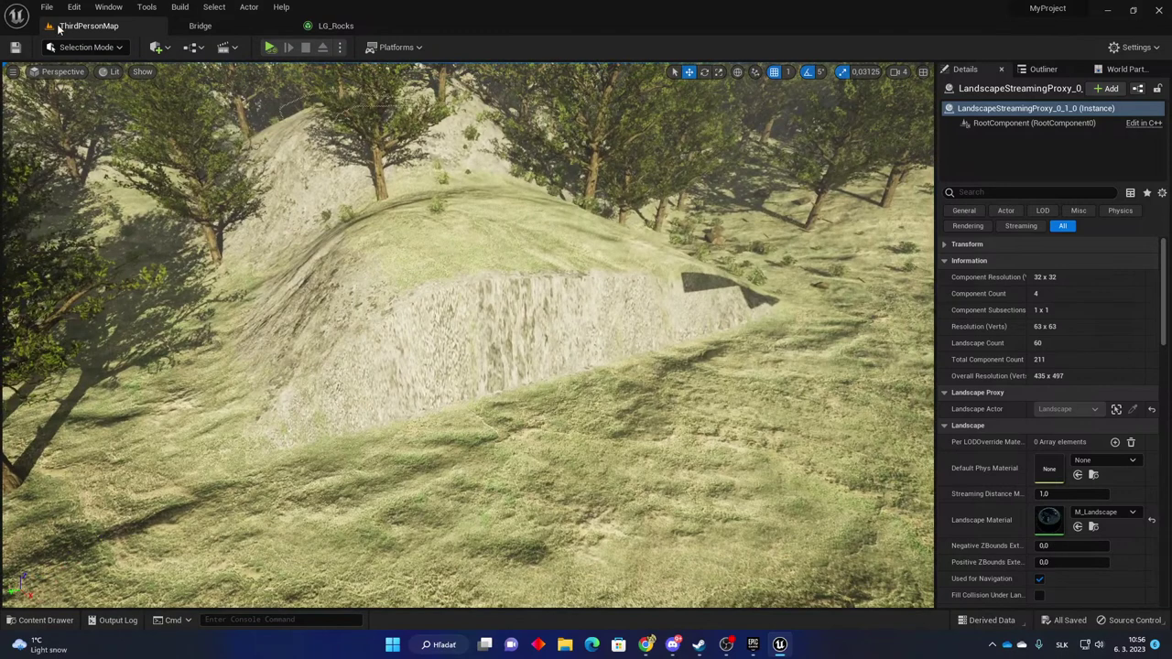
Switch to landscape editing and choose the Smooth sculpting tool with a Tool Strength of 0.16.
left_click(77, 47)
left_click(108, 80)
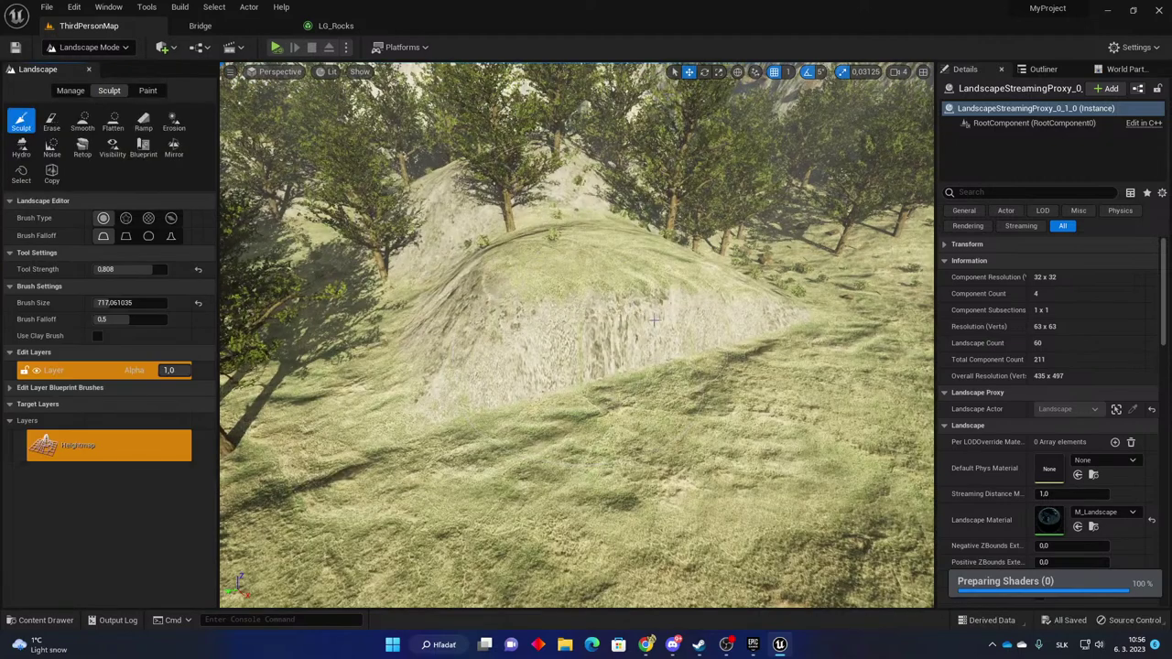
left_click(84, 121)
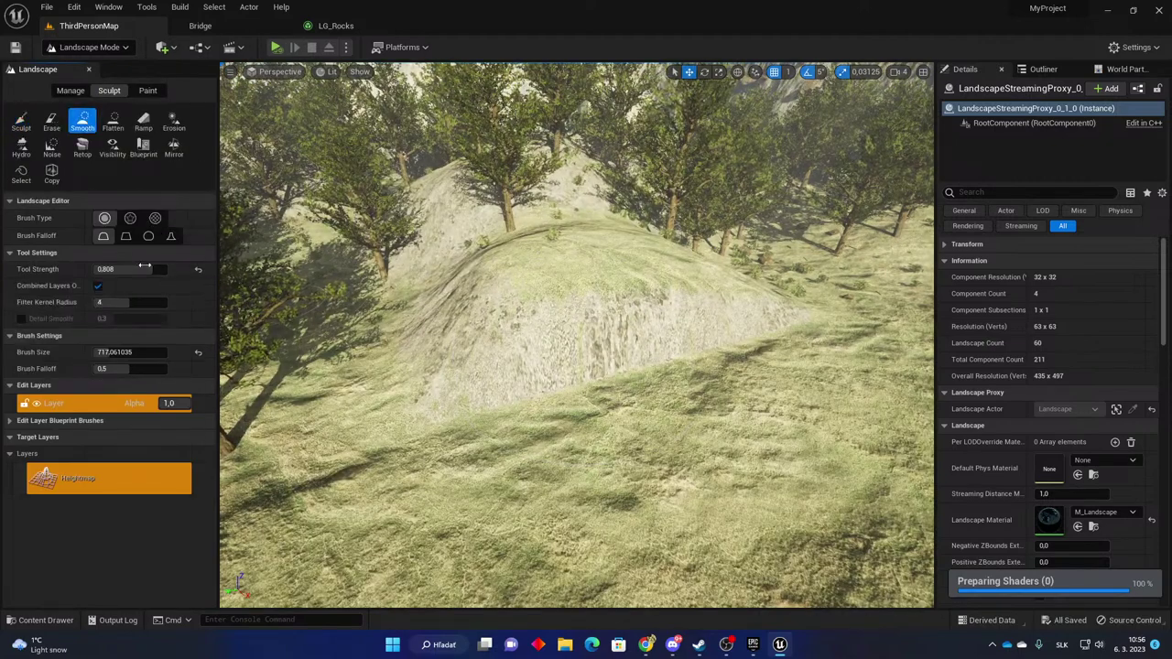
left_click(128, 269)
left_click_drag(104, 270, 107, 269)
Smooth the steep, rocky face of the mound in front of the trees with repeated brush strokes.
mouse_move(485, 399)
left_mouse_down()
mouse_move(618, 366)
mouse_move(660, 334)
mouse_move(831, 325)
mouse_move(710, 311)
mouse_move(431, 392)
mouse_move(677, 336)
mouse_move(693, 272)
left_mouse_up()
left_click_drag(623, 326, 813, 332)
mouse_move(813, 331)
right_mouse_down()
mouse_move(861, 298)
mouse_move(856, 266)
mouse_move(901, 275)
right_mouse_up()
key("s")
key("w")
mouse_move(735, 382)
left_mouse_down()
mouse_move(661, 373)
mouse_move(681, 391)
mouse_move(663, 377)
left_mouse_up()
mouse_move(663, 377)
right_mouse_down()
mouse_move(925, 384)
mouse_move(742, 380)
mouse_move(893, 425)
right_mouse_up()
key("w")
key("s")
right_click_drag(696, 311, 906, 322)
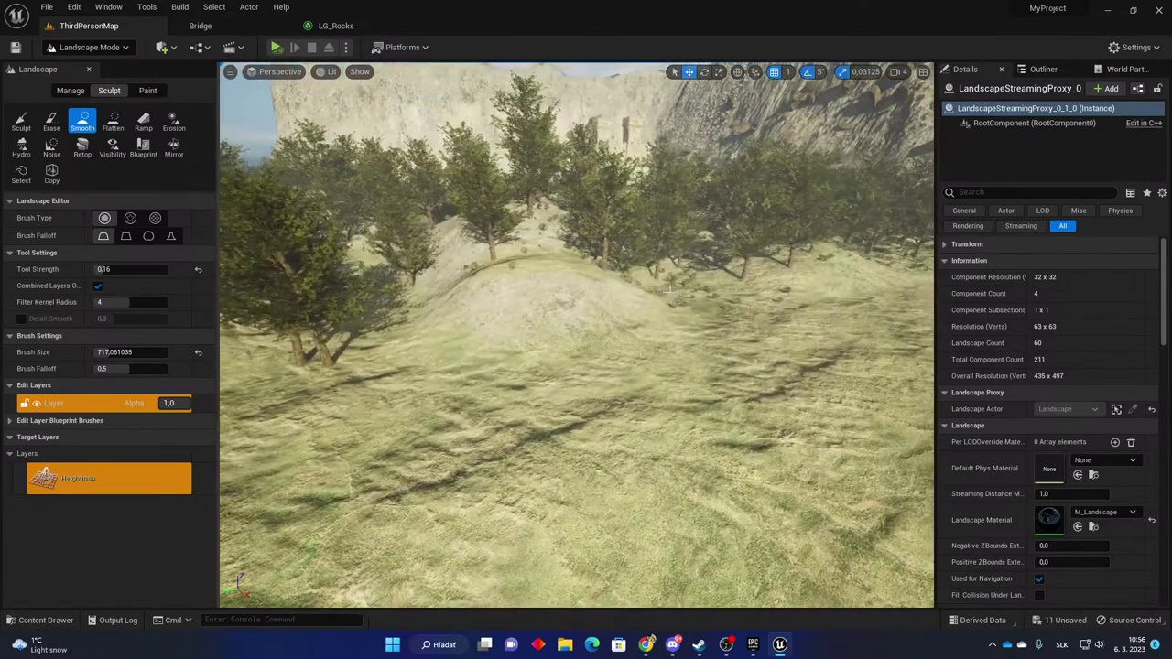
Smooth the rest of the mound and the rocky patches on the slope beside it.
mouse_move(583, 298)
left_mouse_down()
mouse_move(622, 315)
mouse_move(678, 316)
mouse_move(559, 325)
mouse_move(647, 334)
left_mouse_up()
key("w")
right_click_drag(626, 330, 513, 298)
mouse_move(522, 429)
left_mouse_down()
mouse_move(641, 380)
mouse_move(595, 394)
mouse_move(673, 421)
left_mouse_up()
right_click_drag(641, 421, 621, 419)
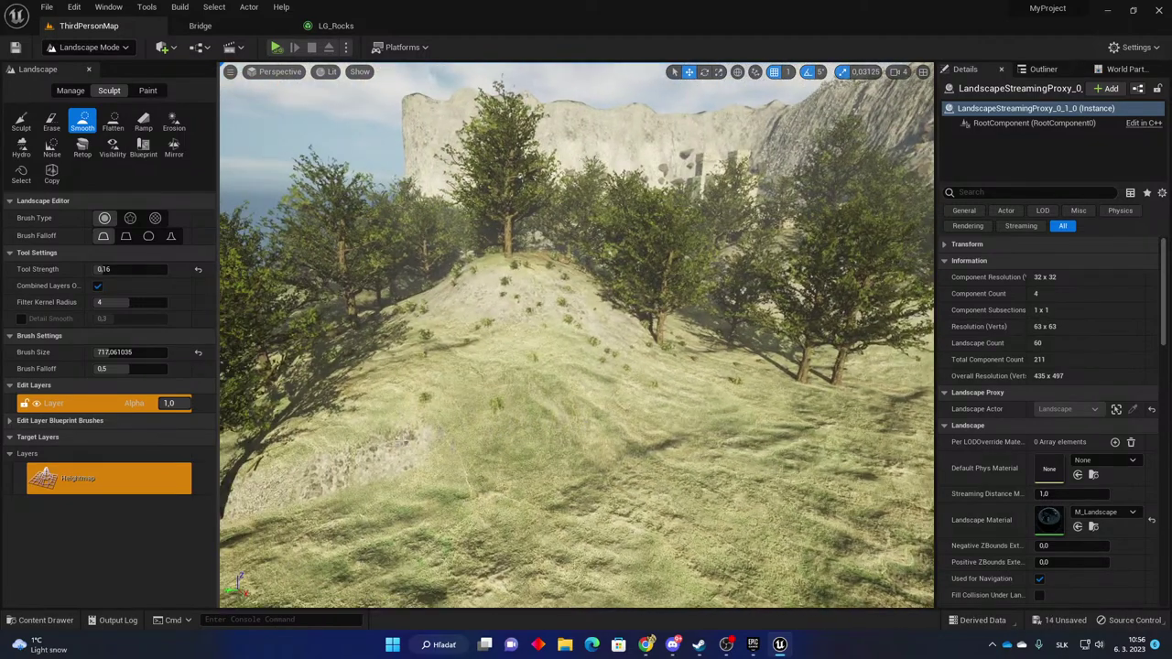
left_click_drag(394, 444, 280, 471)
right_click_drag(364, 450, 472, 422)
left_click_drag(424, 531, 440, 524)
right_click_drag(439, 524, 485, 526)
mouse_move(513, 476)
left_mouse_down()
mouse_move(609, 362)
mouse_move(576, 310)
mouse_move(425, 358)
left_mouse_up()
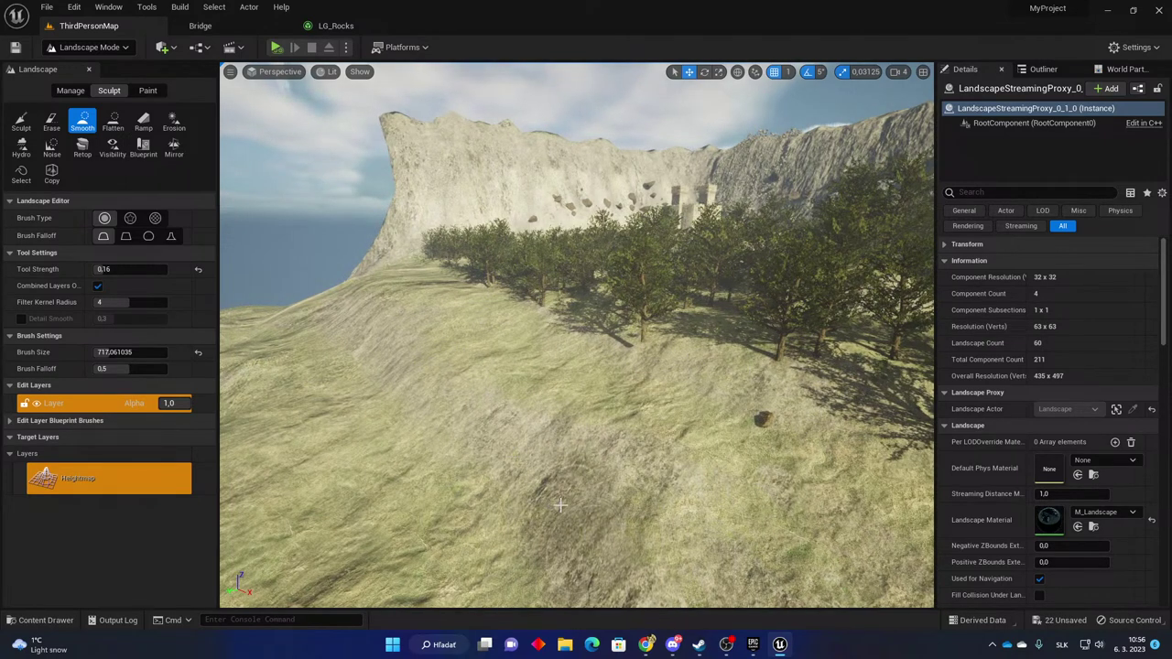
Leave landscape editing and return to Selection Mode.
key("w")
right_click_drag(598, 412, 554, 339)
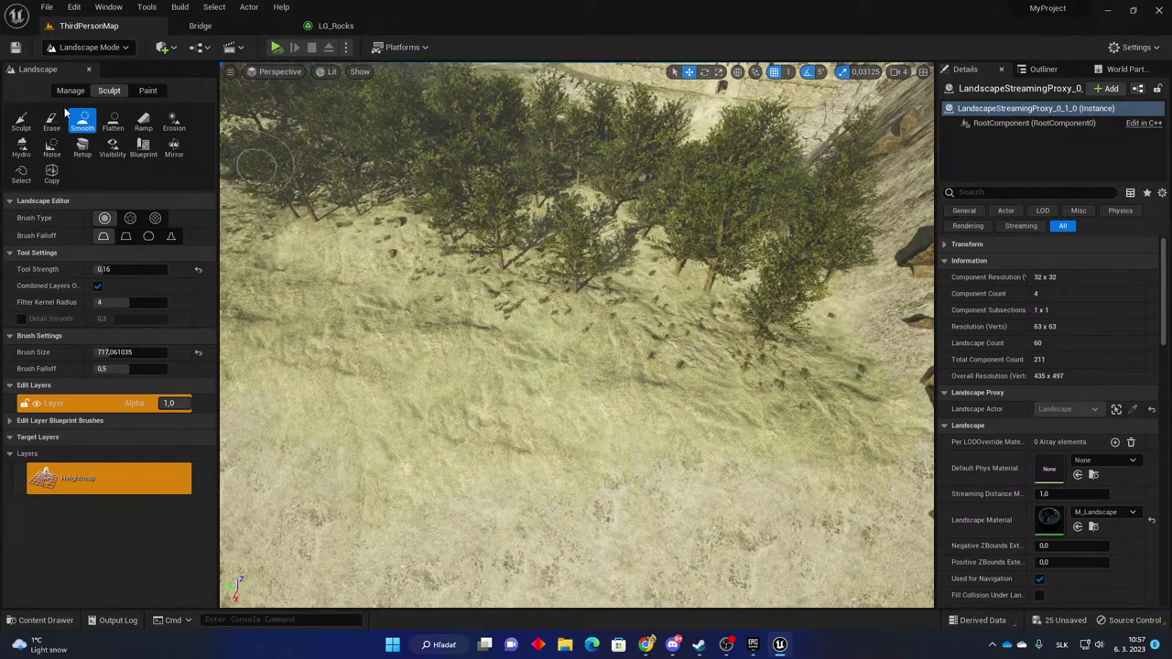
left_click(88, 49)
left_click(87, 68)
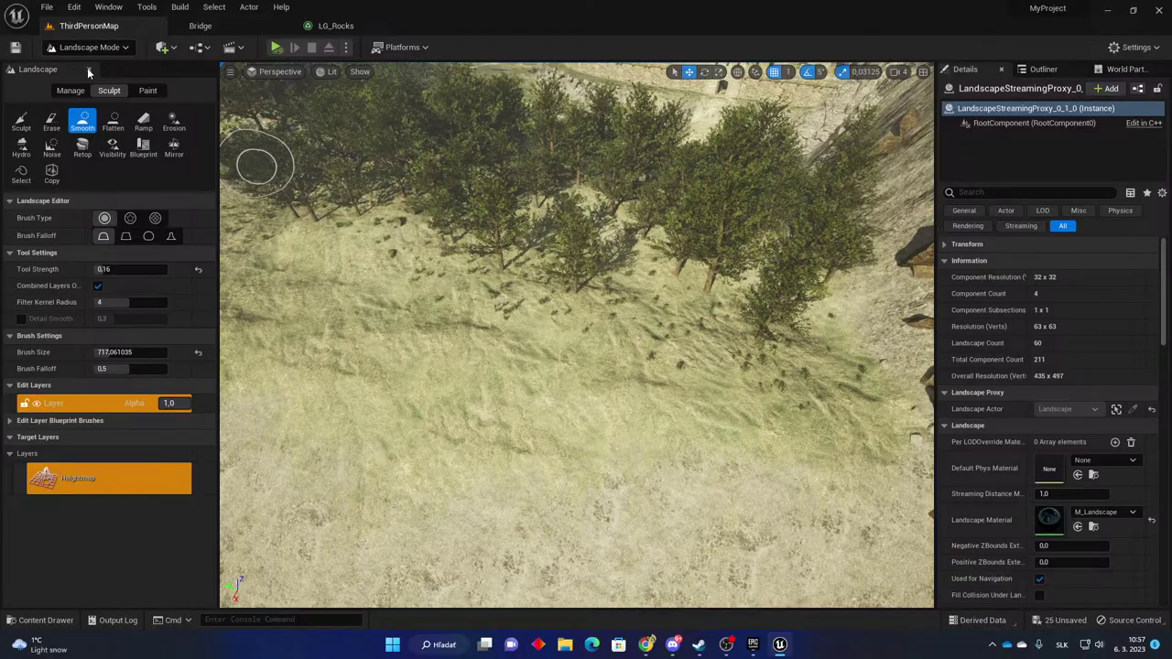
left_click(88, 70)
Run the pending autosave of the unsaved level changes immediately.
key("w")
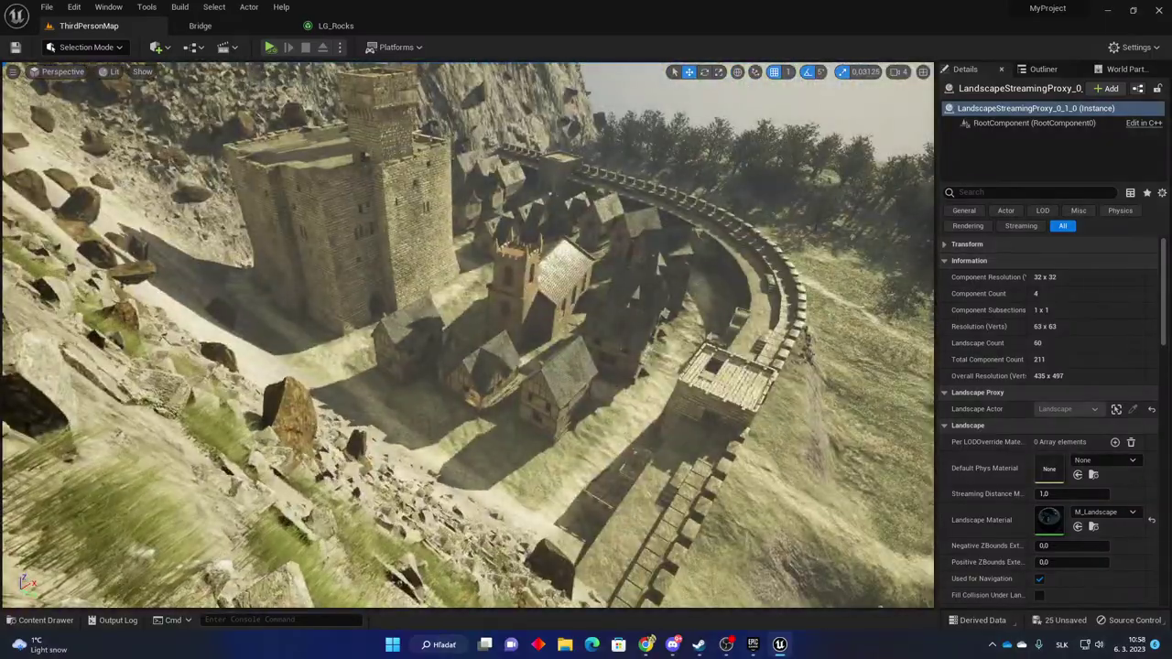
right_click_drag(469, 336, 540, 249)
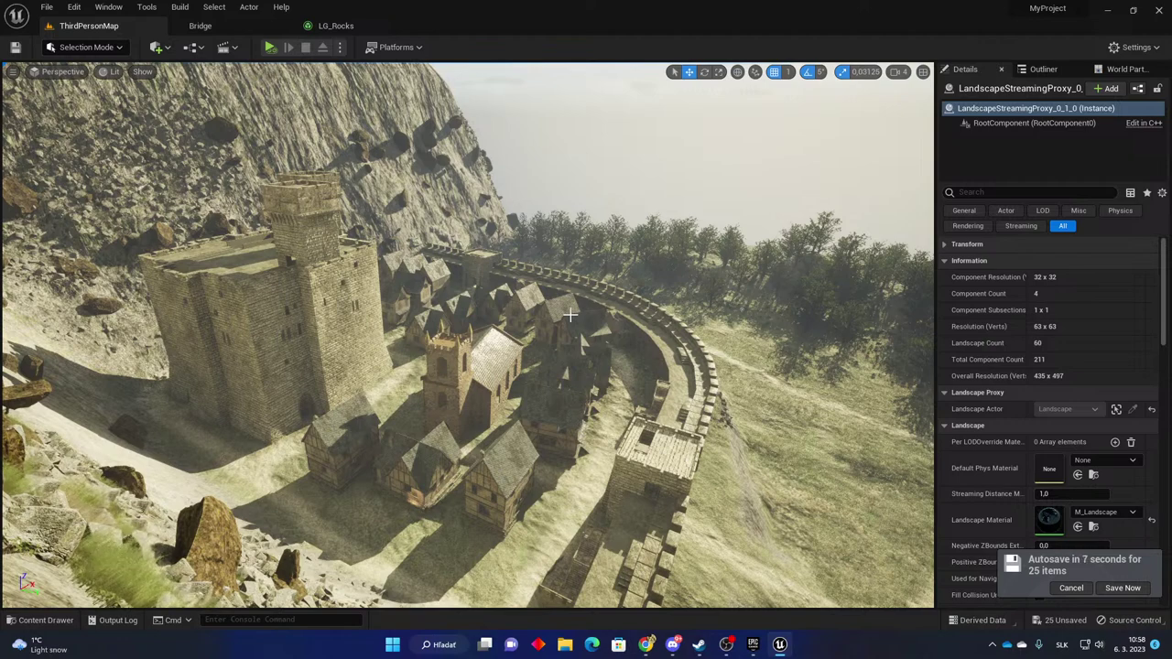
left_click(1122, 588)
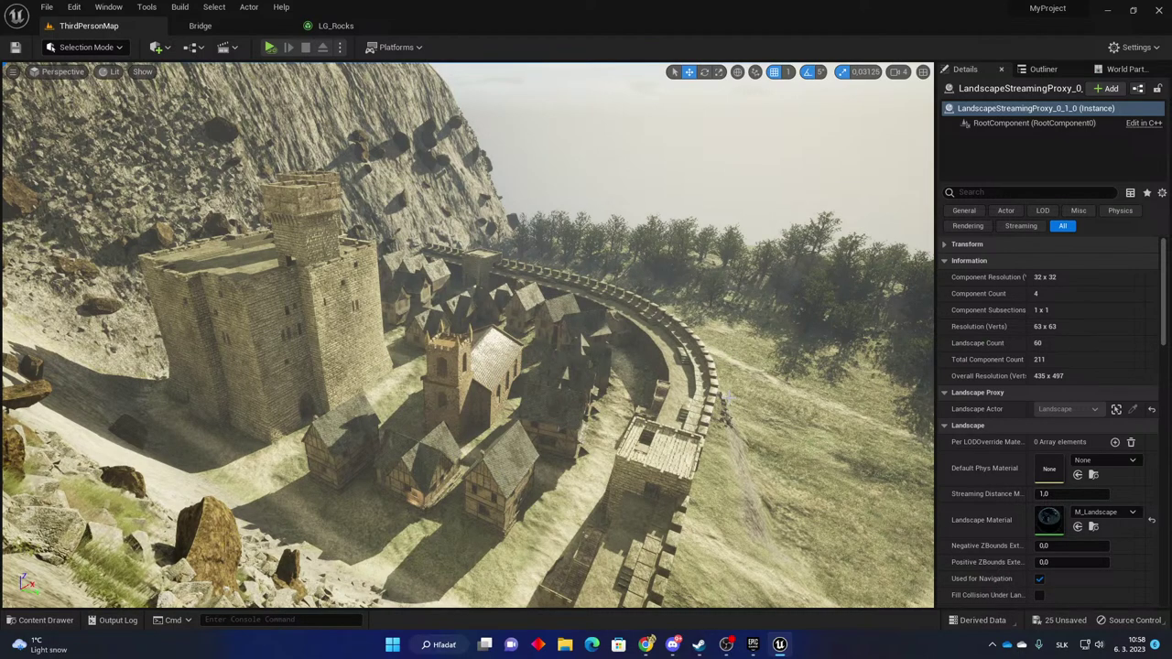
Examine the castle wall, gate, walled village, surrounding cliffs and forest from several viewpoints.
right_click_drag(639, 286, 902, 302)
key("w")
right_click_drag(544, 367, 625, 419)
key("w")
key("a")
key("d")
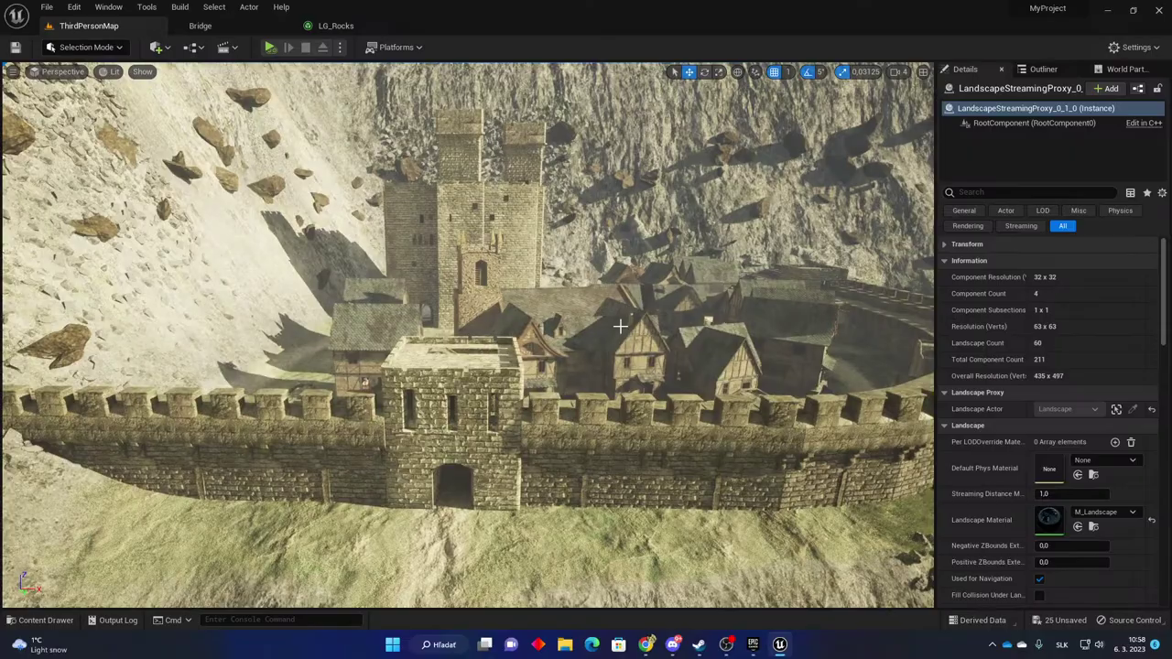
right_click_drag(246, 117, 246, 117)
right_click_drag(589, 325, 426, 345)
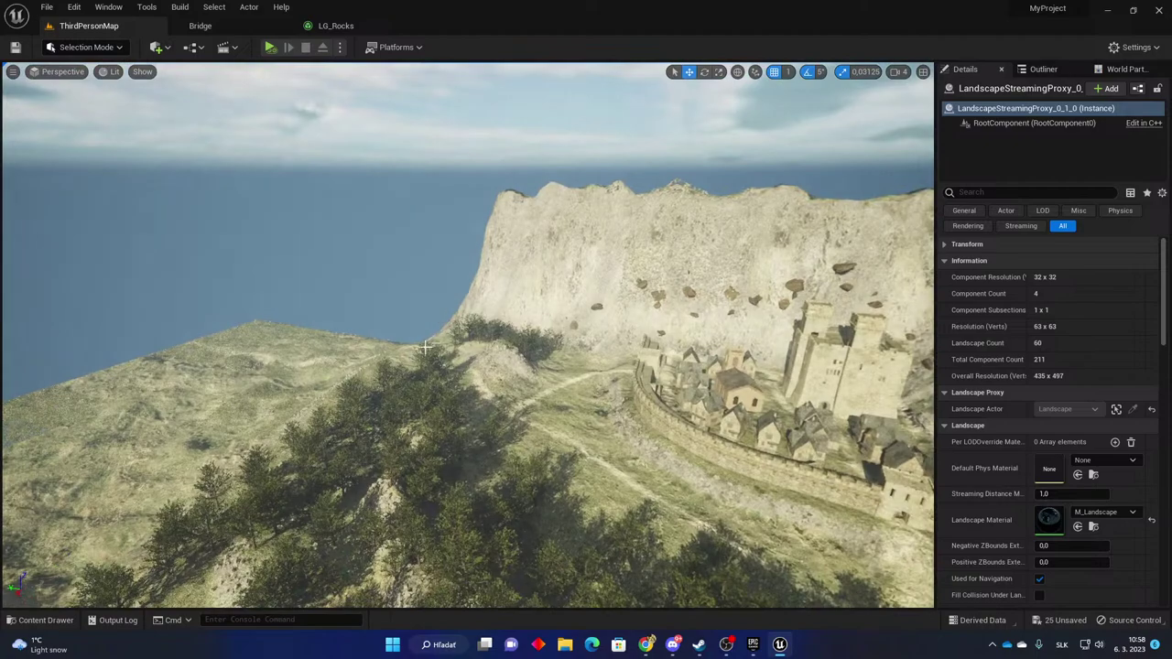
right_click_drag(286, 421, 286, 421)
right_click_drag(393, 348, 305, 442)
right_click_drag(417, 404, 442, 455)
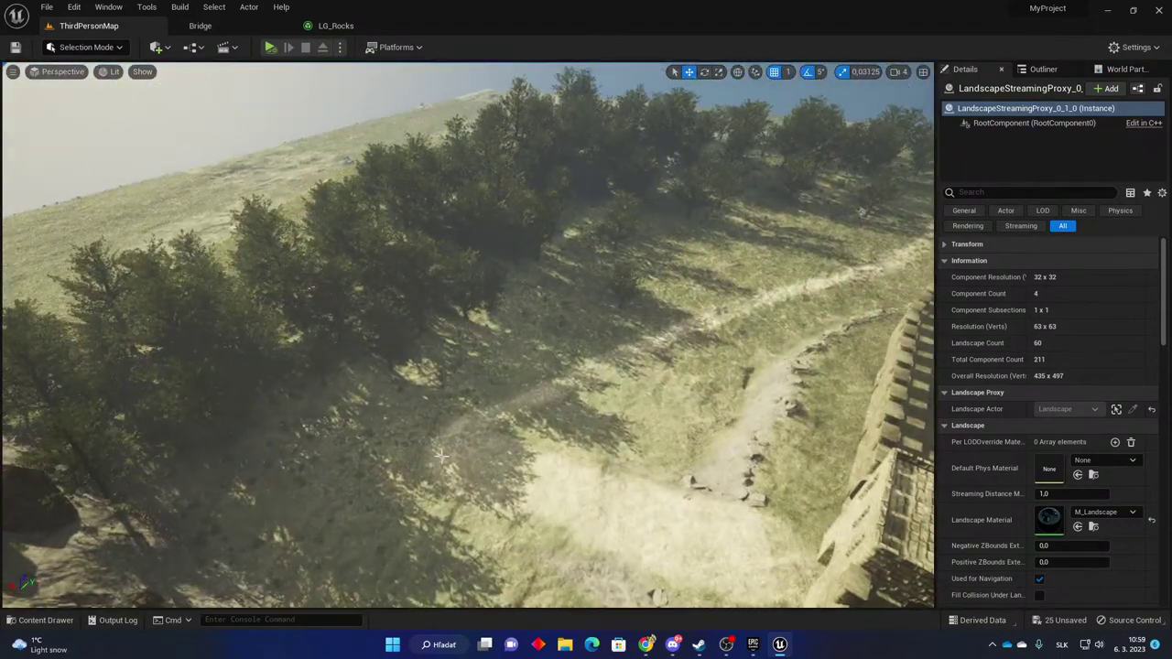
Play the level from the shaded ground near the forest and run the character across the terrain beside the castle wall.
right_click(441, 455)
left_click(478, 445)
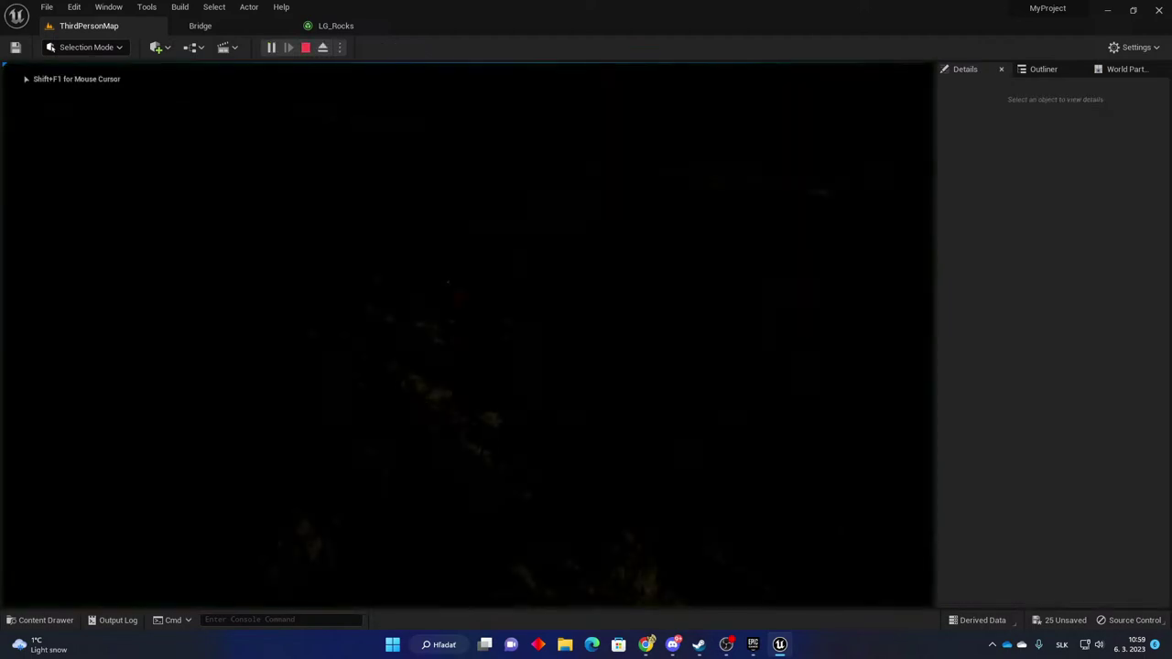
key("w")
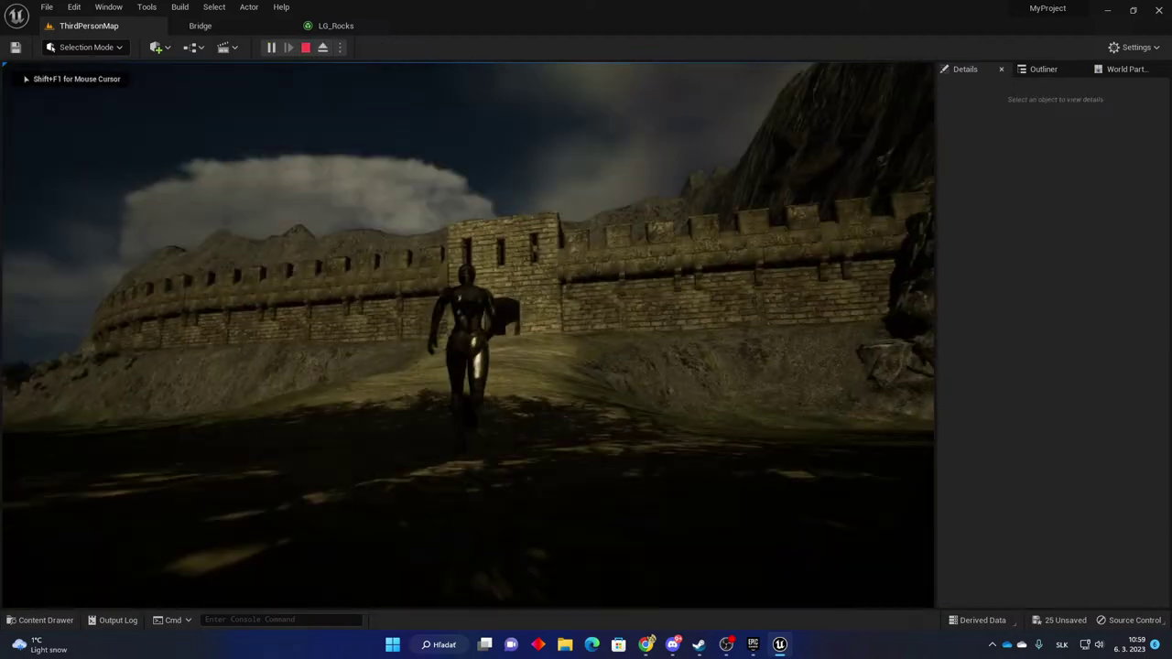
key("a")
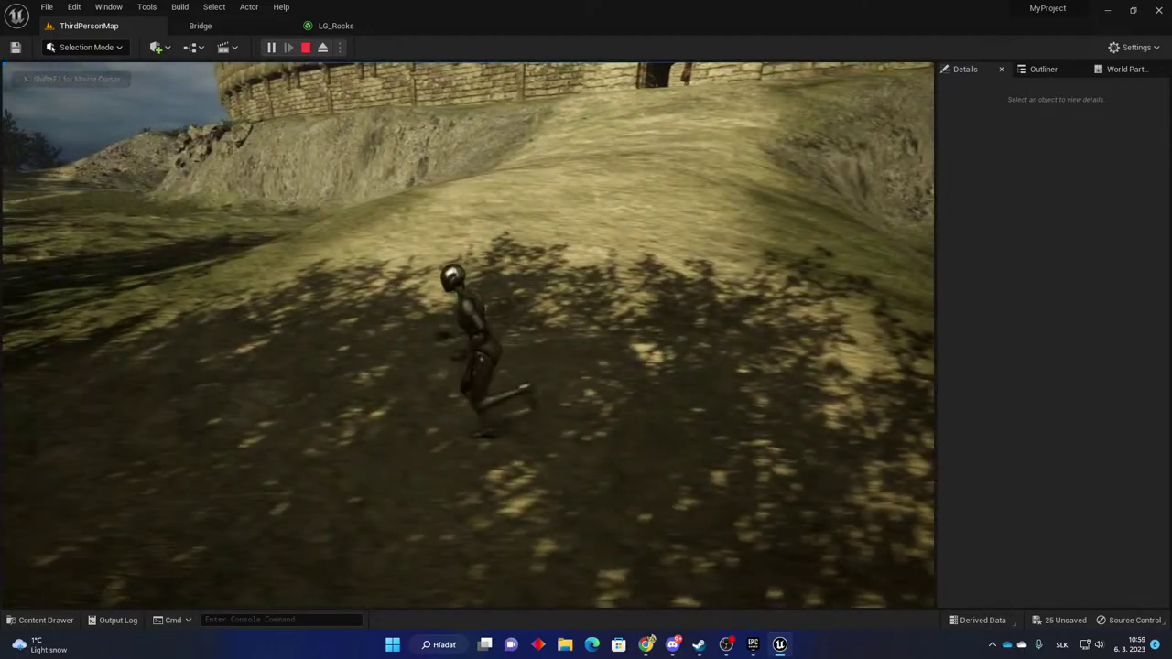
key("w")
key("a")
key("w")
key("a")
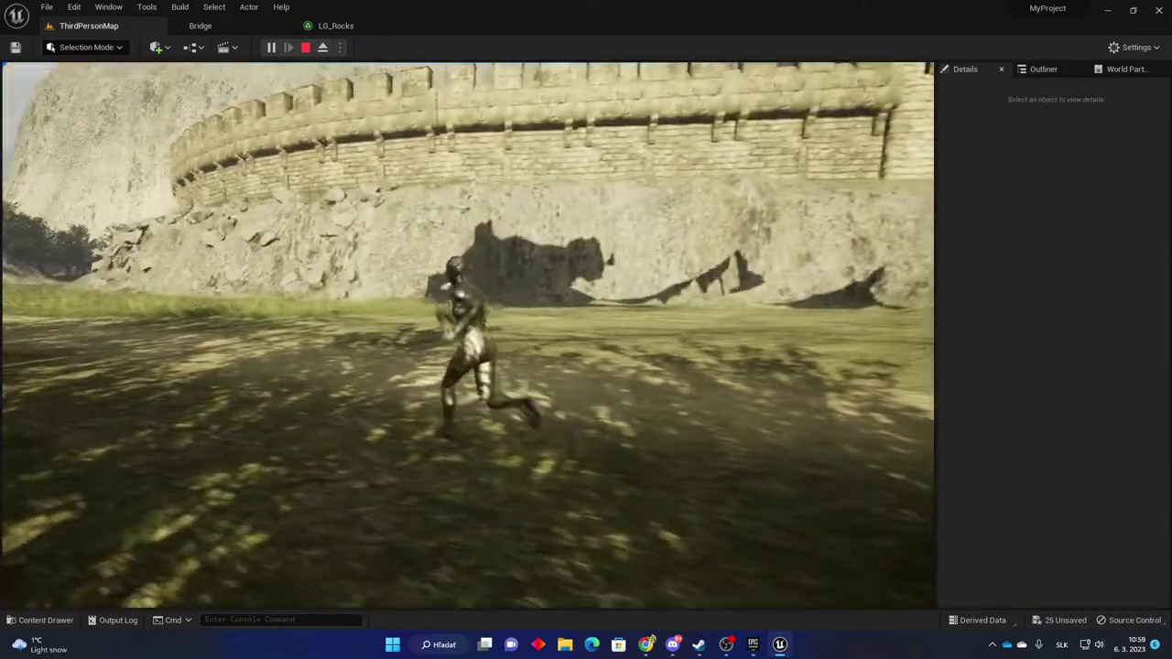
key("w")
key("a")
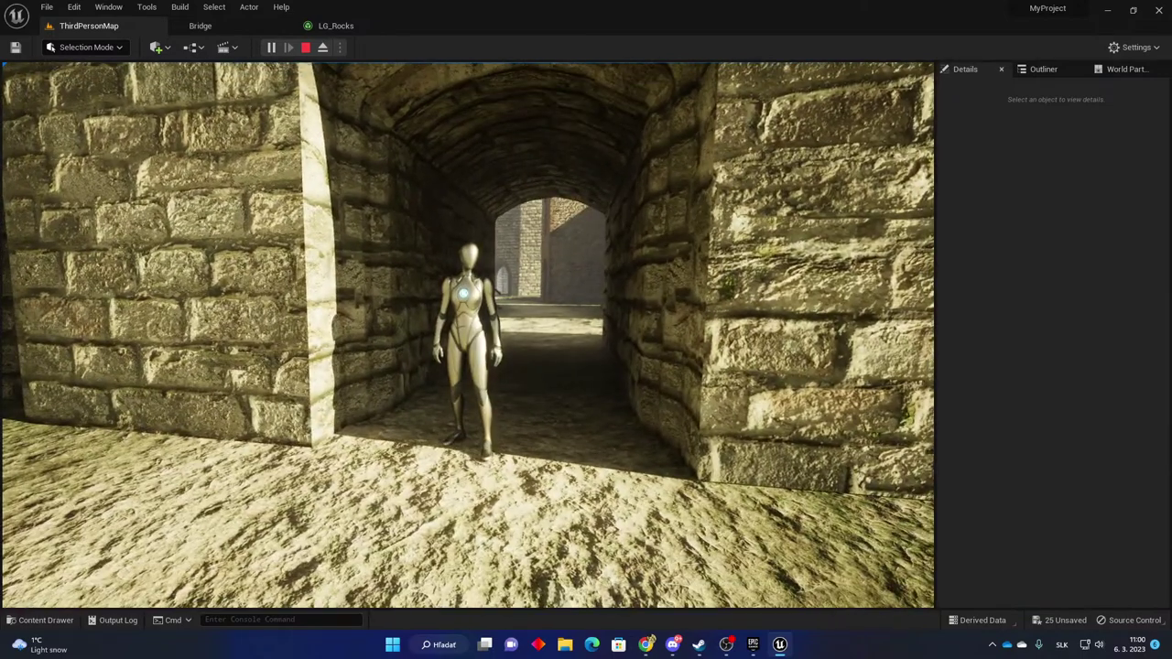
Inspect the arched castle gate with the character and run through it to the inside of the wall.
key("s")
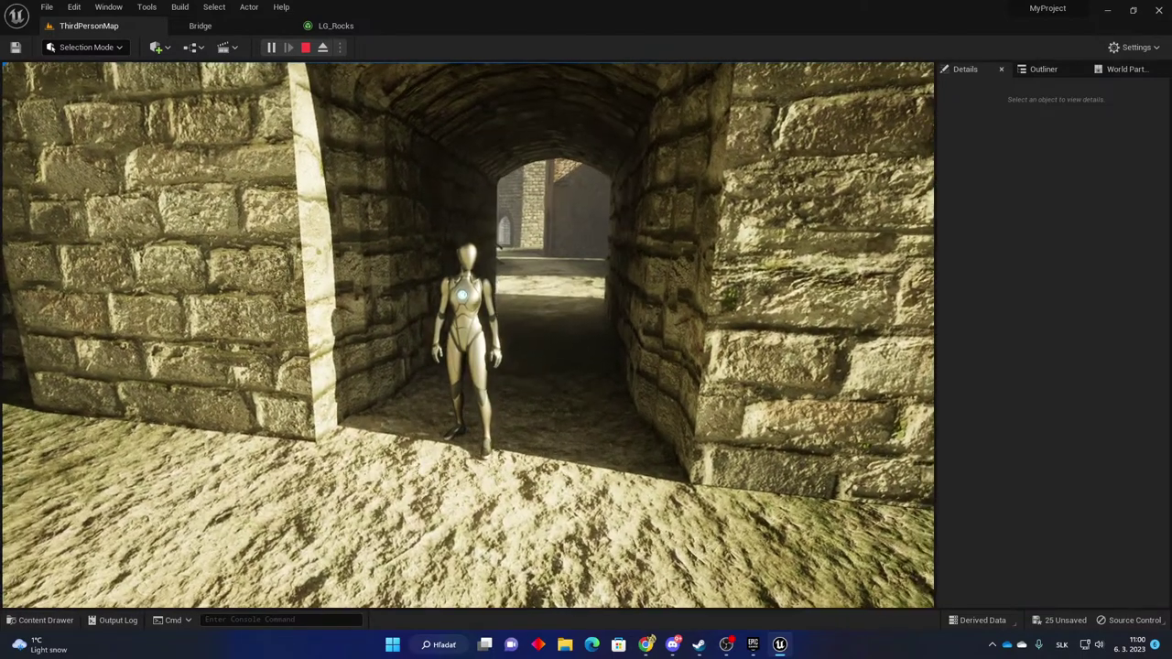
key("space")
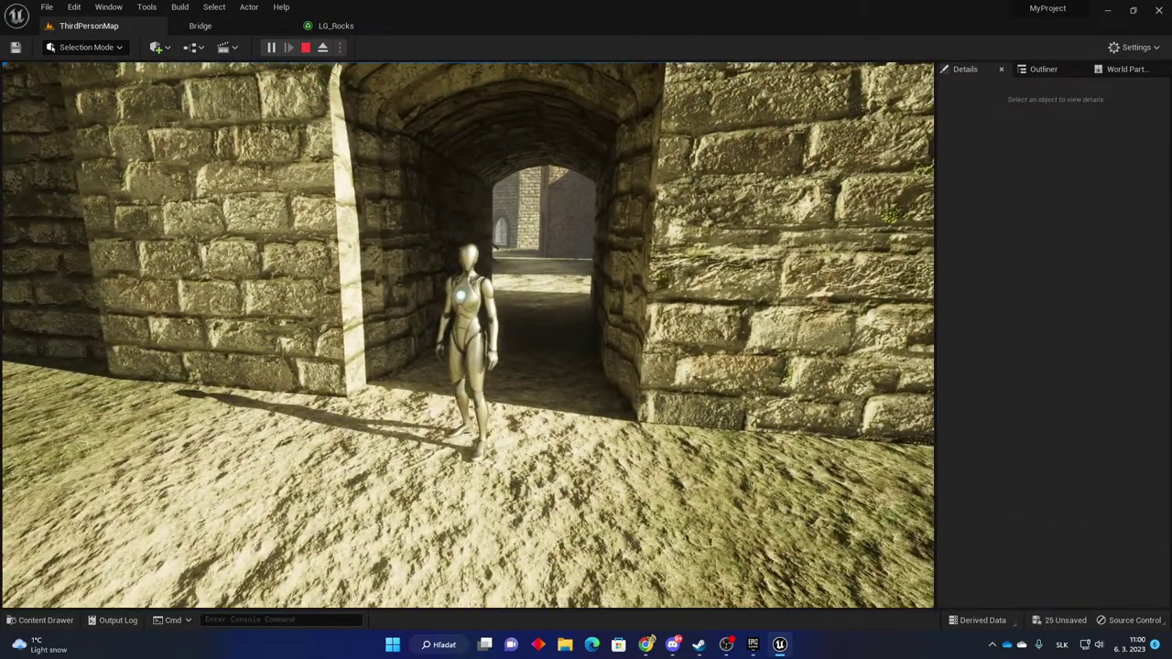
key("w")
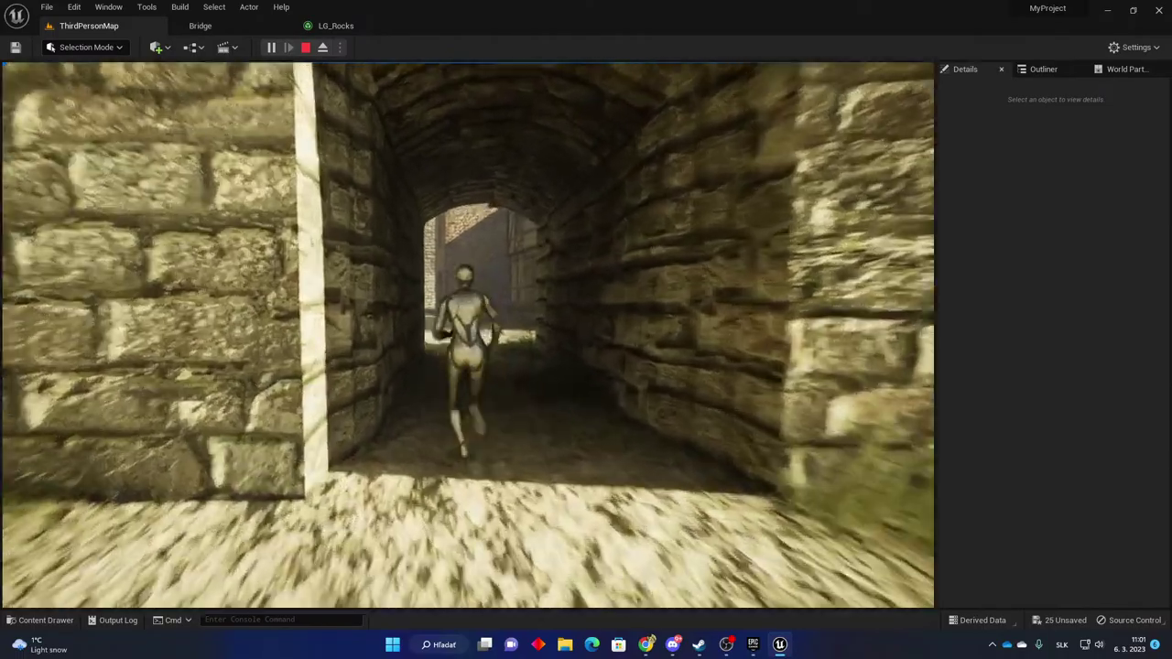
key("w")
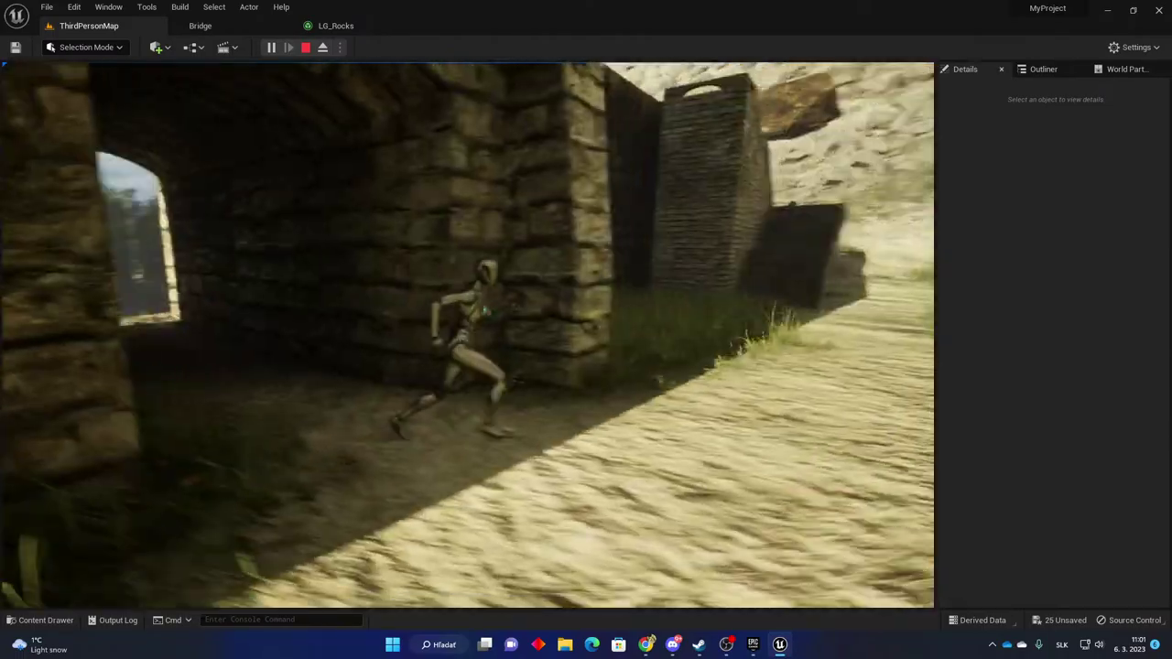
Run the character along the top of the castle wall and through the doorway into the stone tower.
key("w")
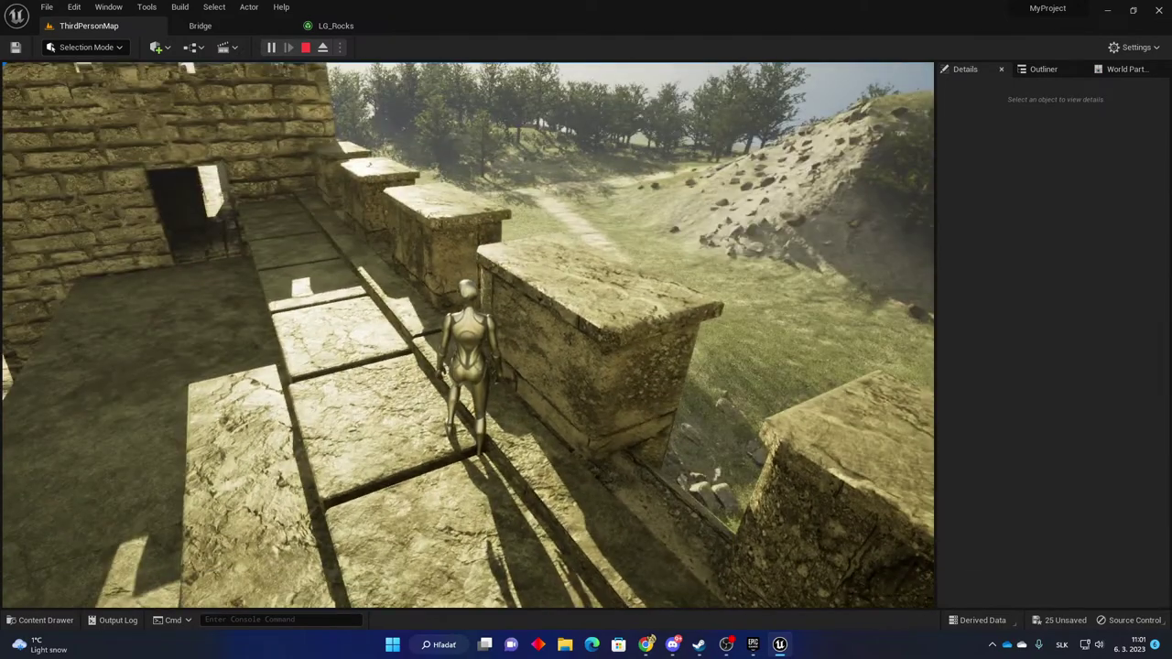
key("w")
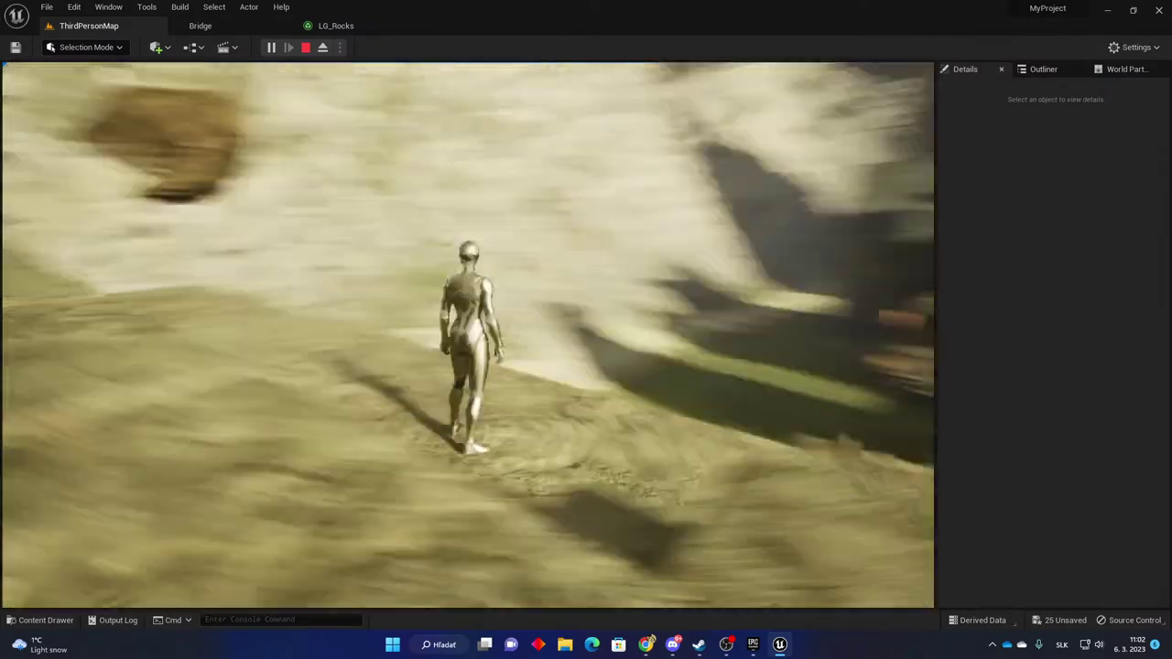
key("w")
key("w")
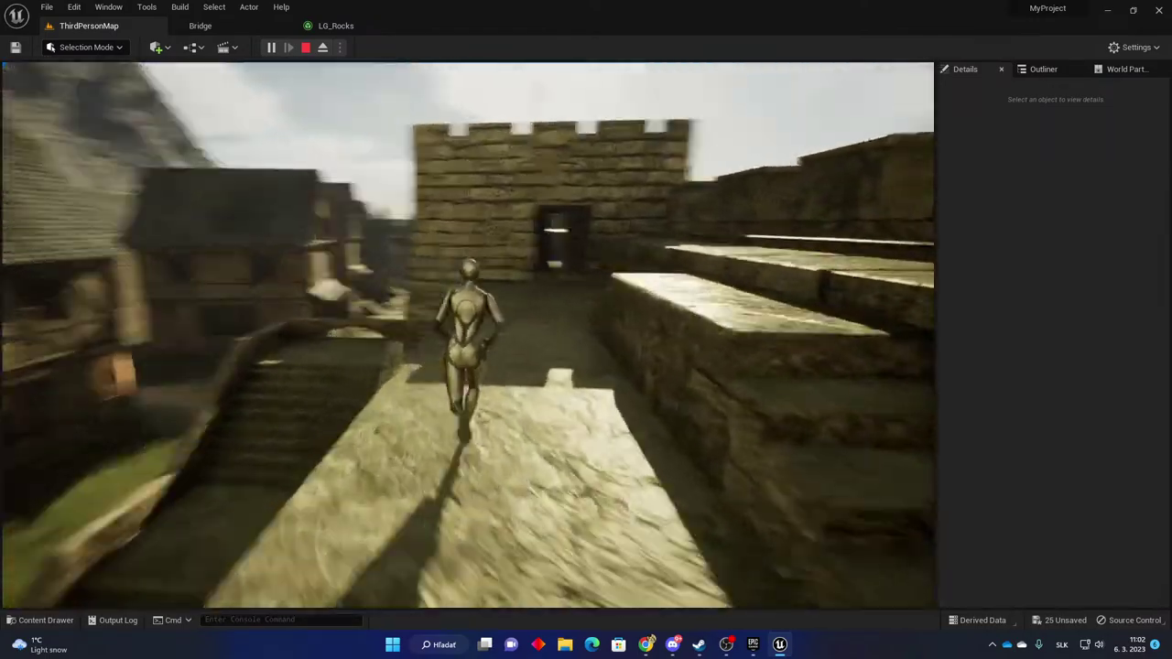
key("w")
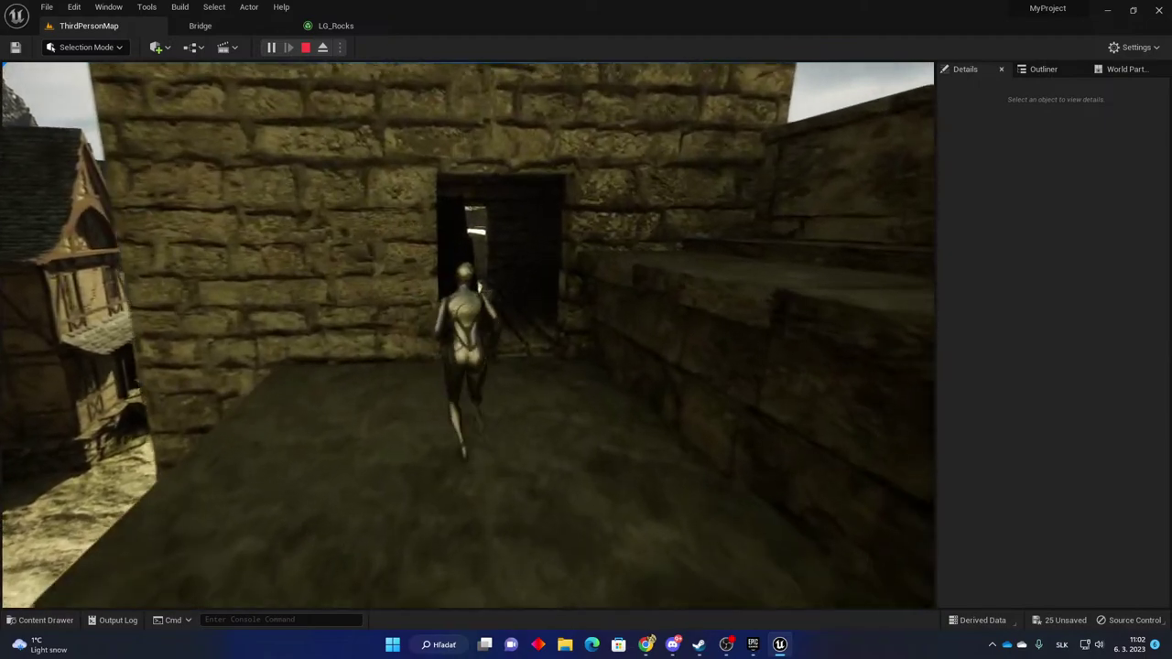
key("w")
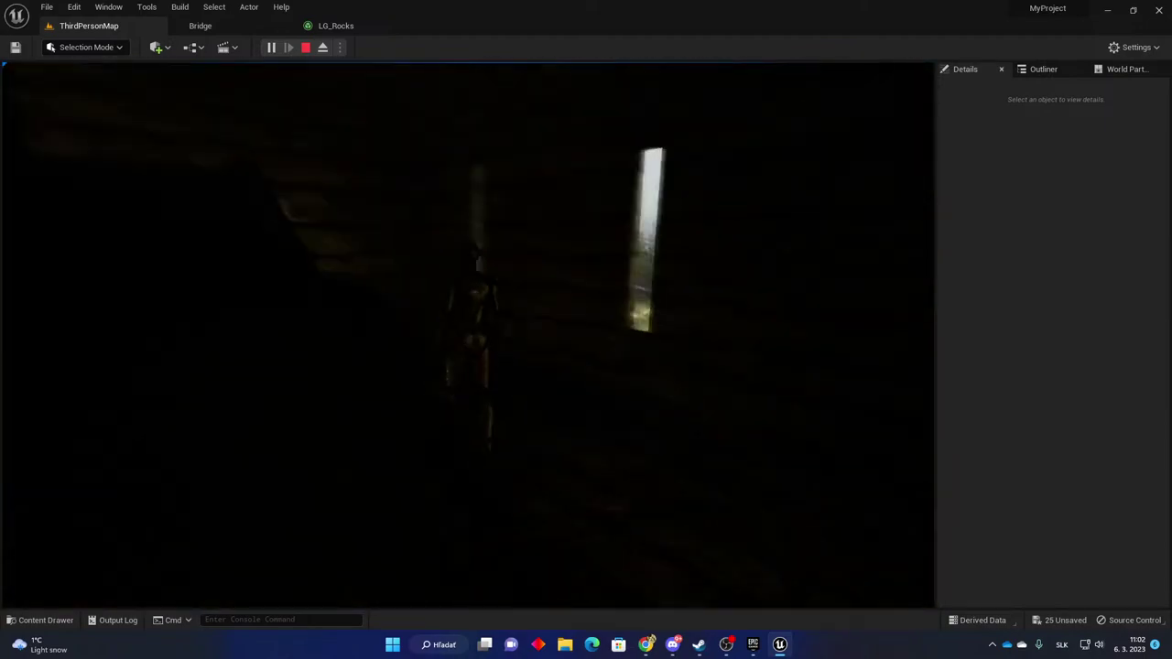
Examine the dark tower interior with the character, including the views through its narrow window slits.
key("w")
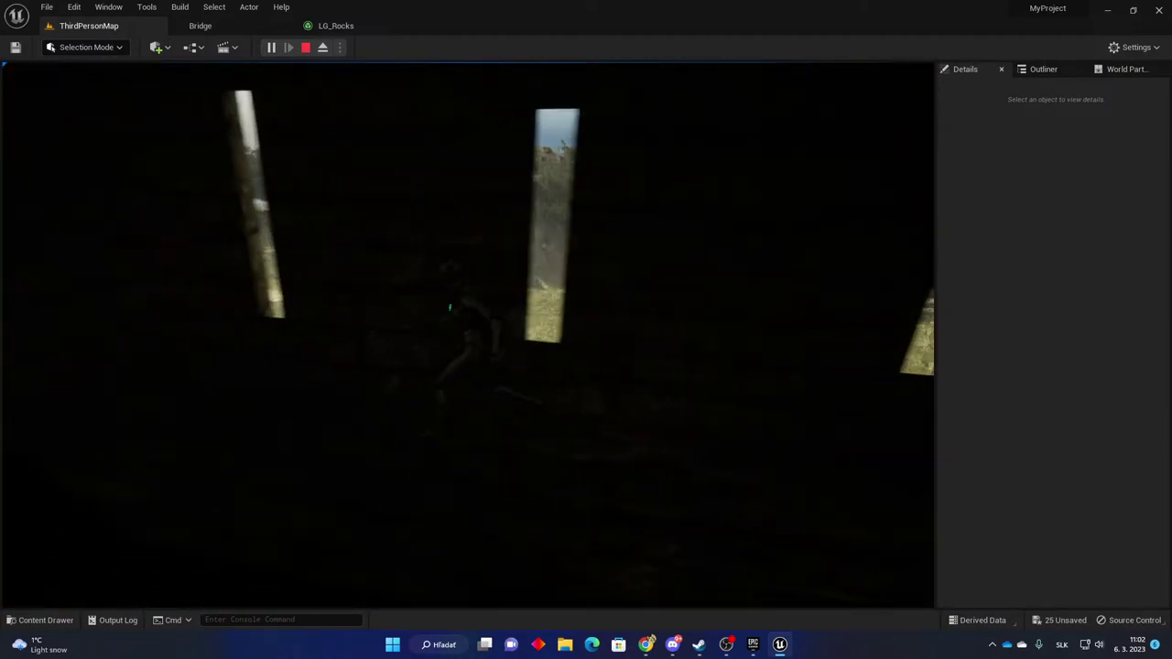
key("w")
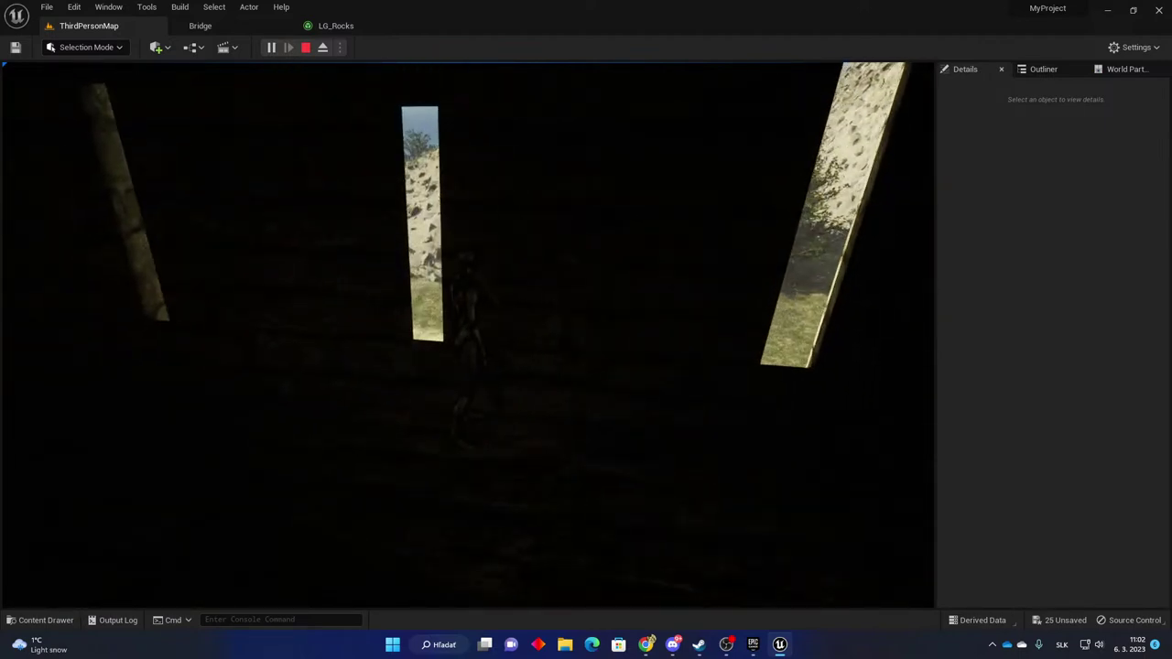
key("d")
key("a")
key("d")
key("w")
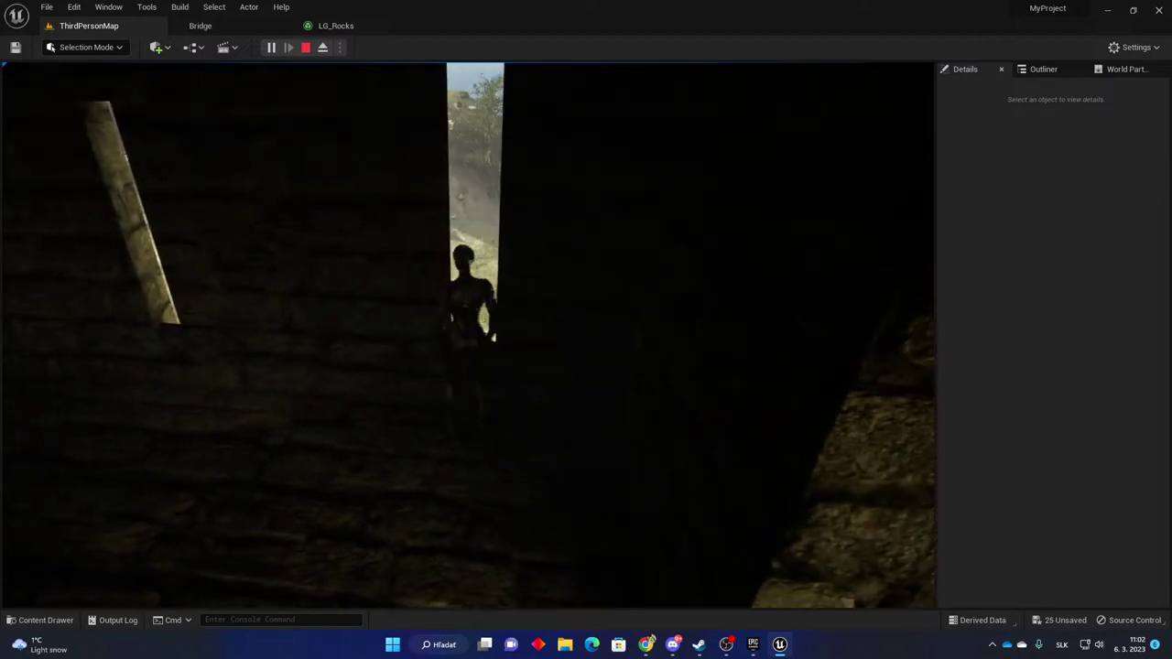
key("a")
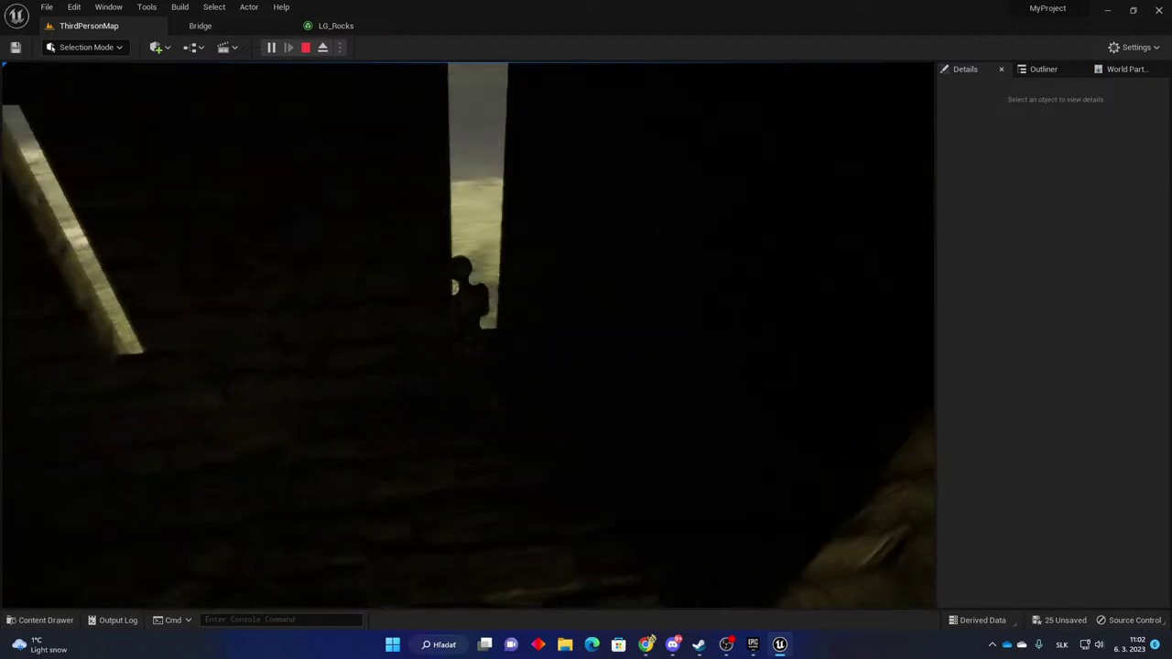
key("d")
key("s")
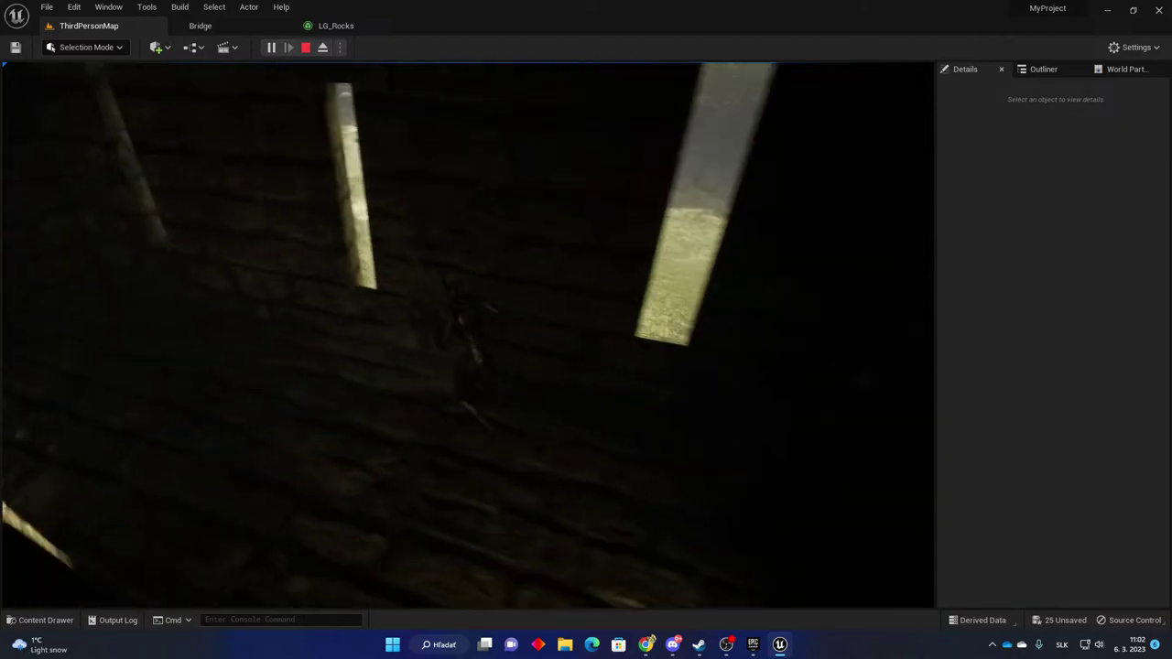
key("w")
key("a")
key("w")
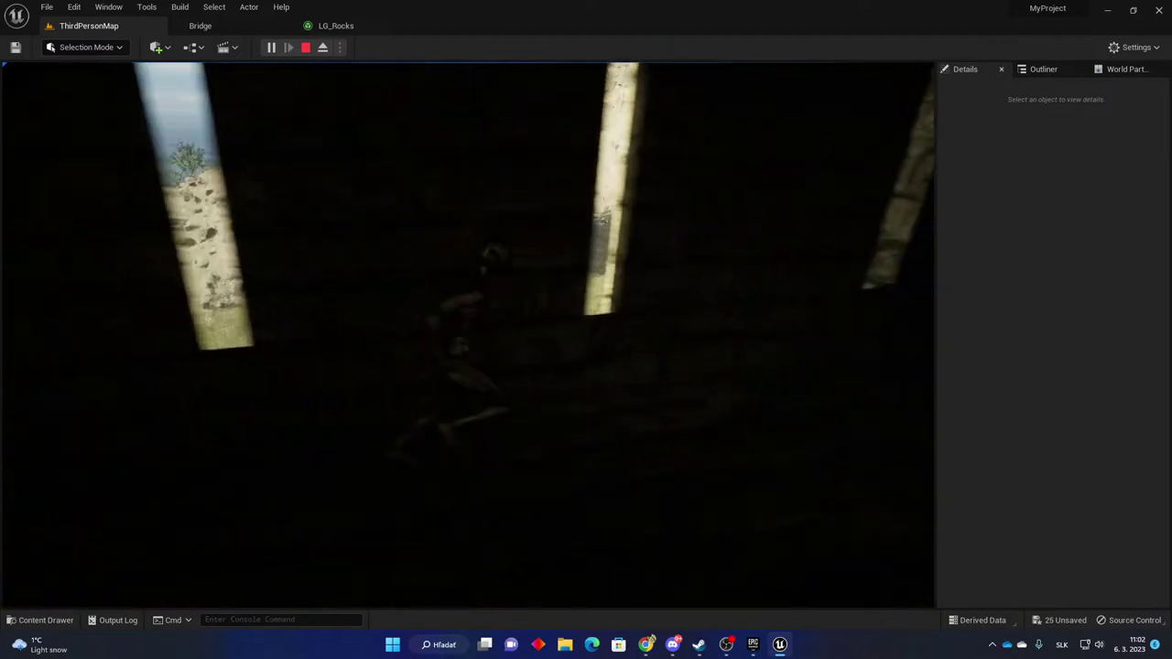
key("w")
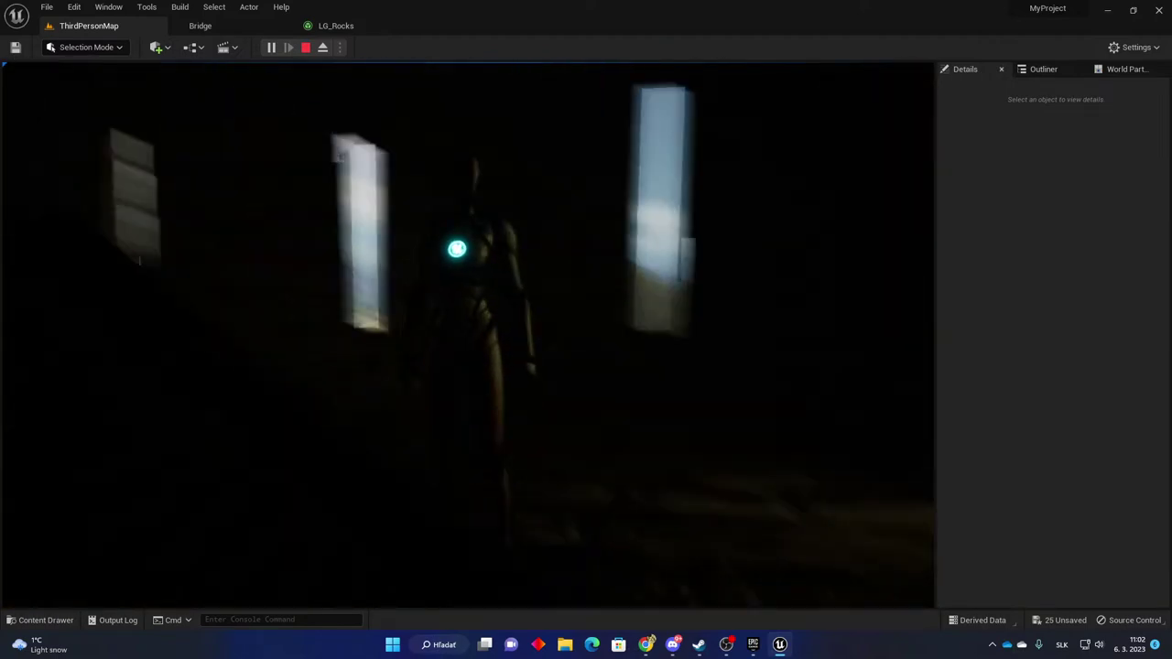
key("w")
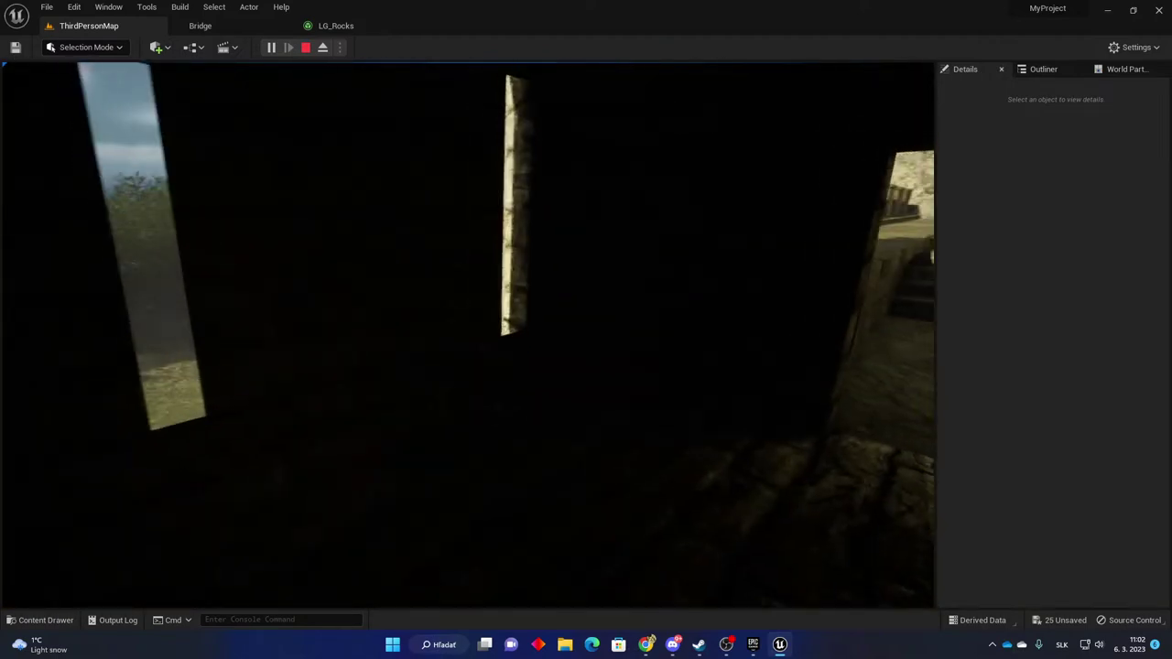
key("w")
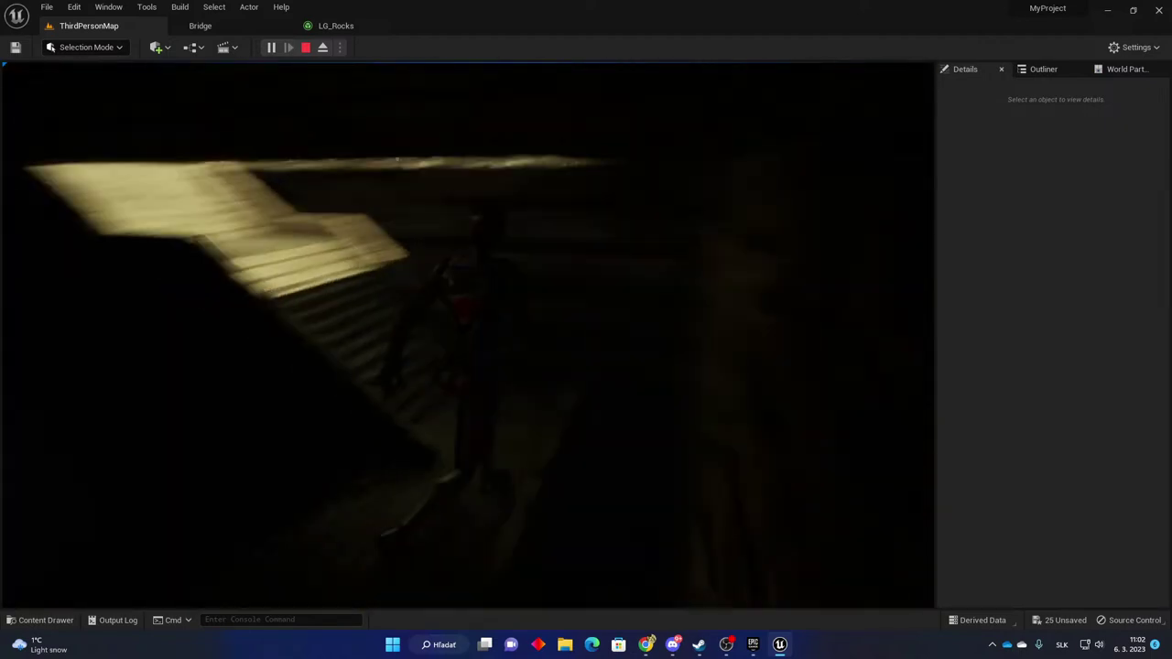
key("w")
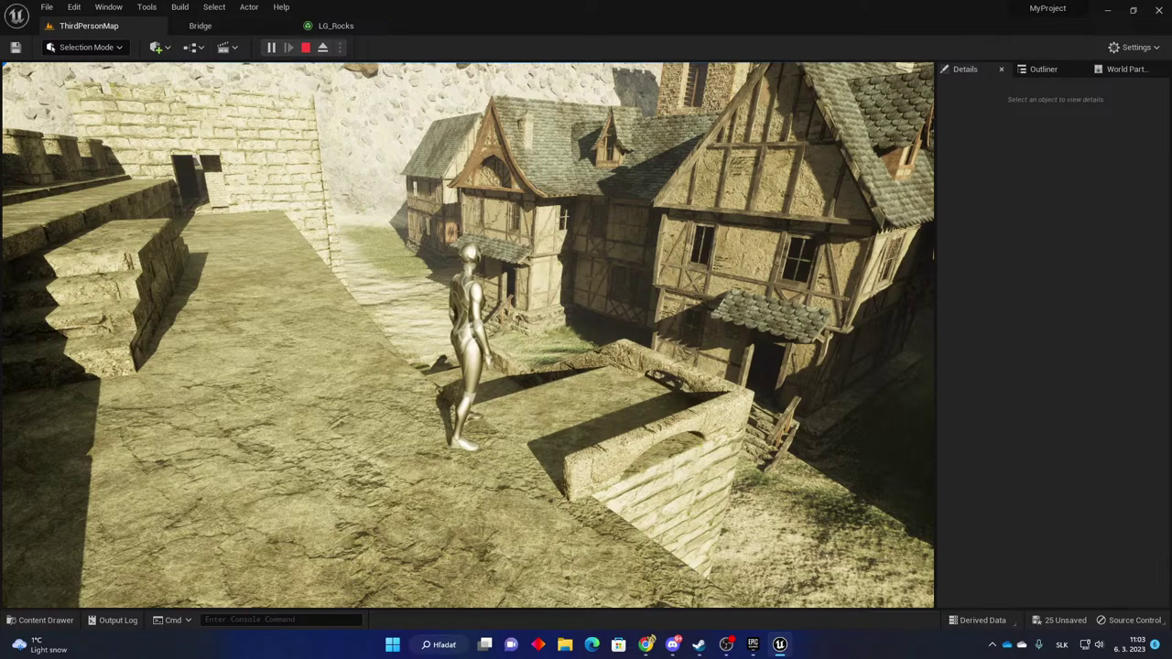
Jump the character from the wall walkway down into the village and run to the half-timbered house's front steps.
key("w")
key("space")
key("w")
key("space")
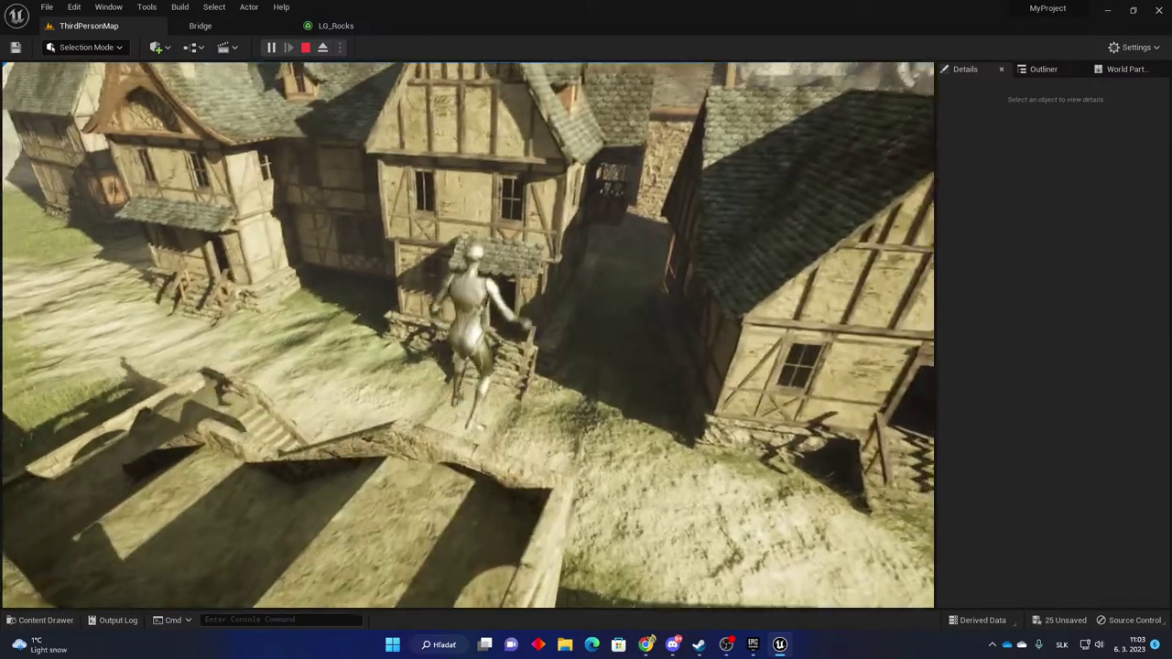
key("space")
key("w")
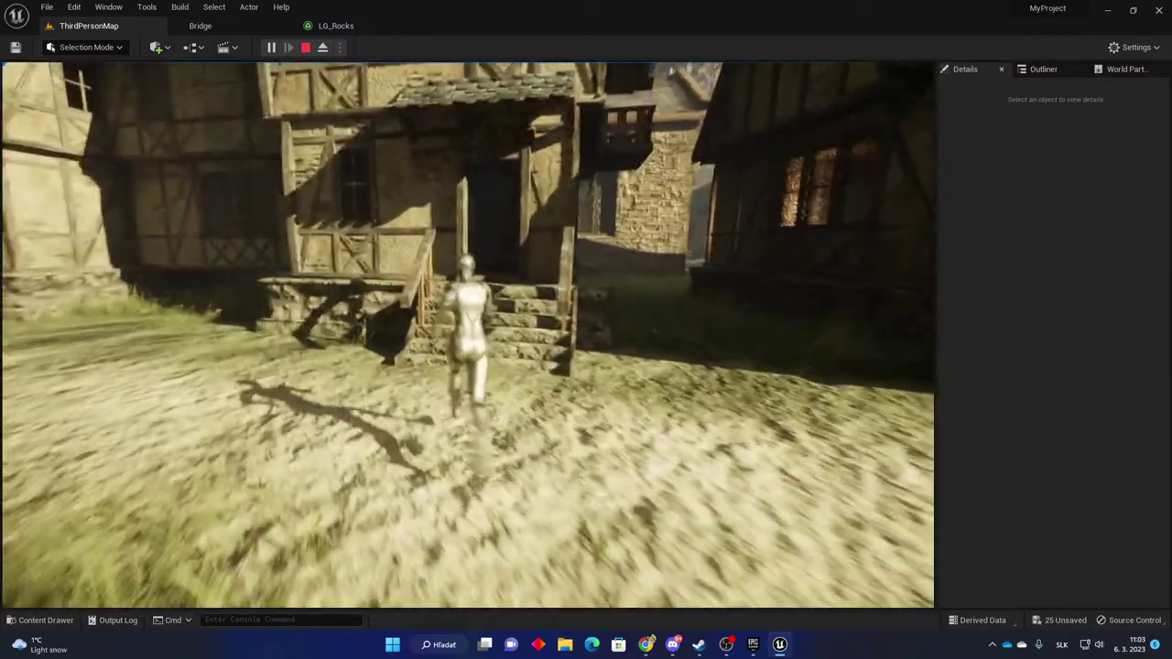
Move the character through the house's doorway and examine the dark room and its latticed windows.
key("s")
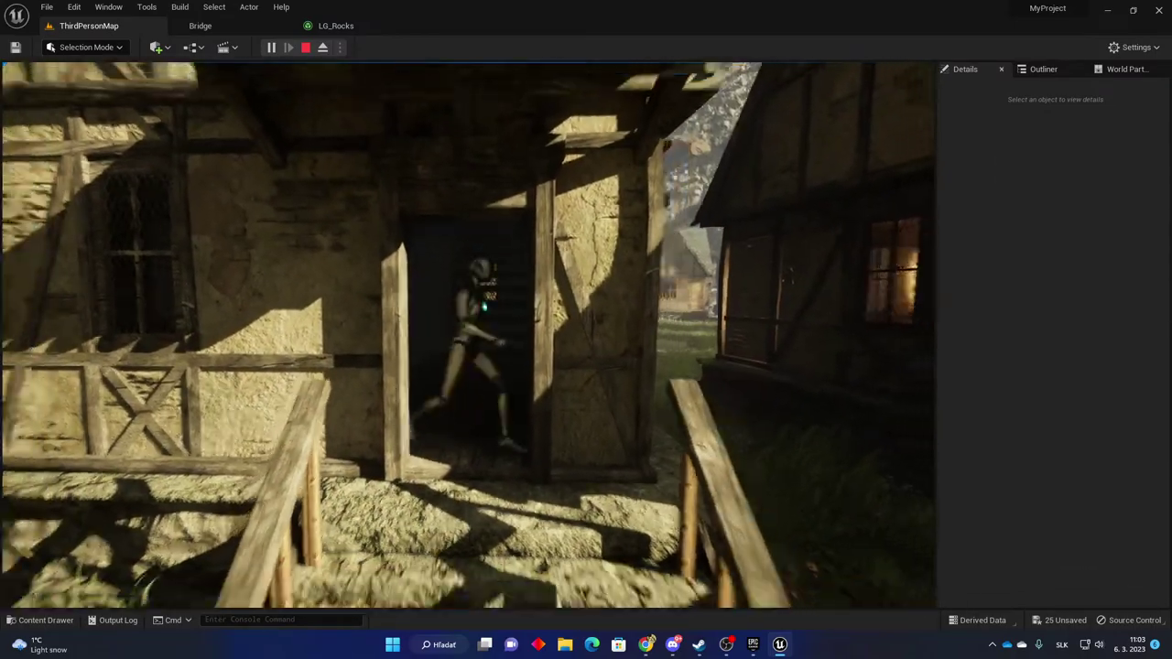
key("w")
key("space")
key("w")
key("s")
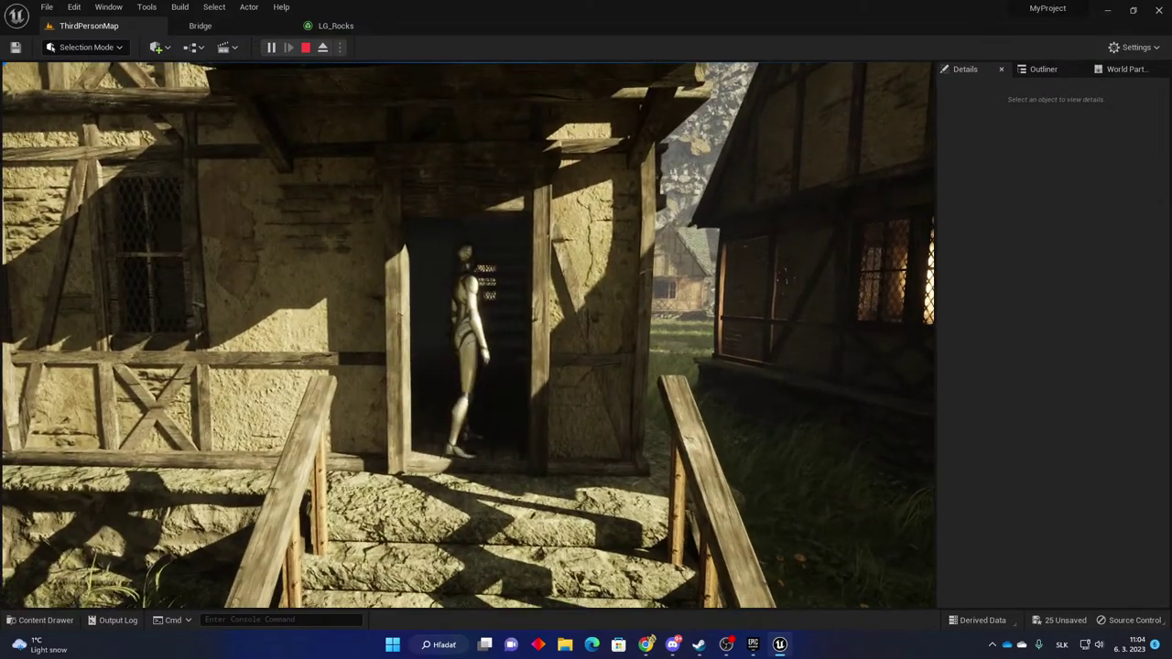
key("w")
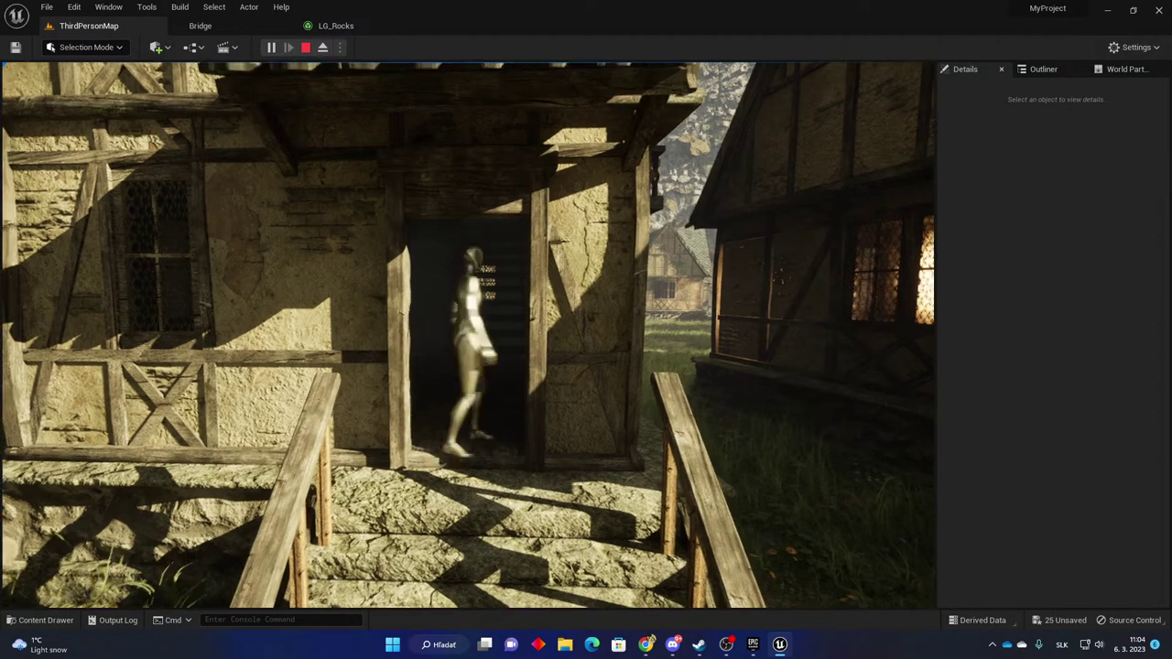
key("w")
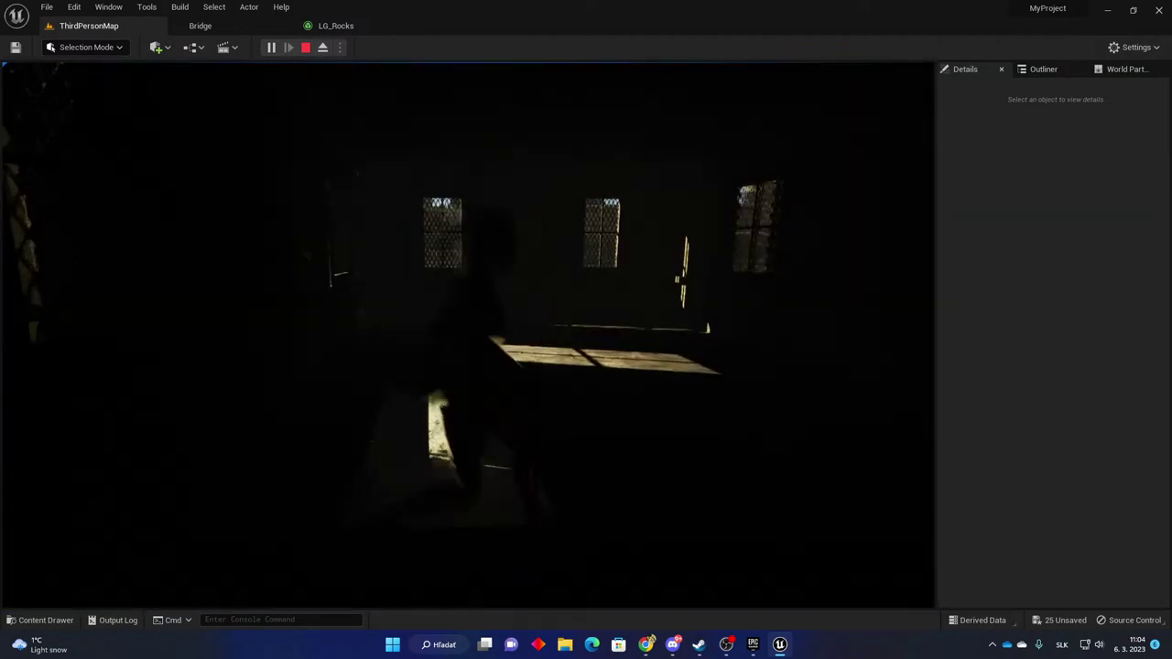
key("s")
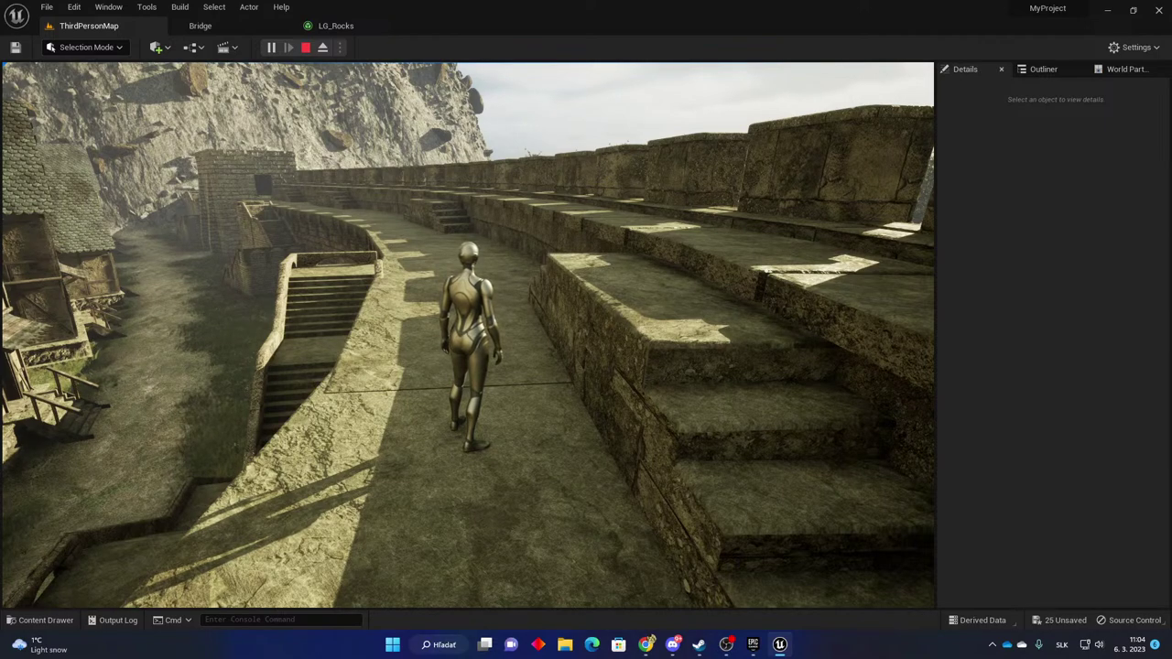
Run the character along the curved wall walkway and onto the stair landing overlooking the village houses.
key("w")
key("d")
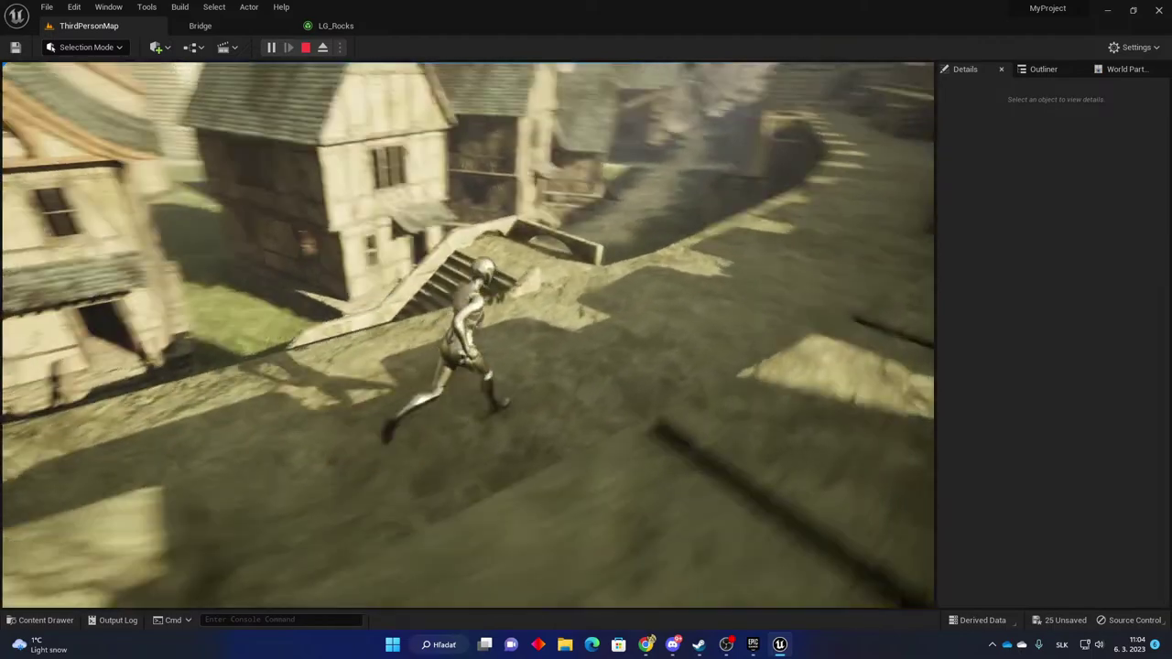
key("w")
key("d")
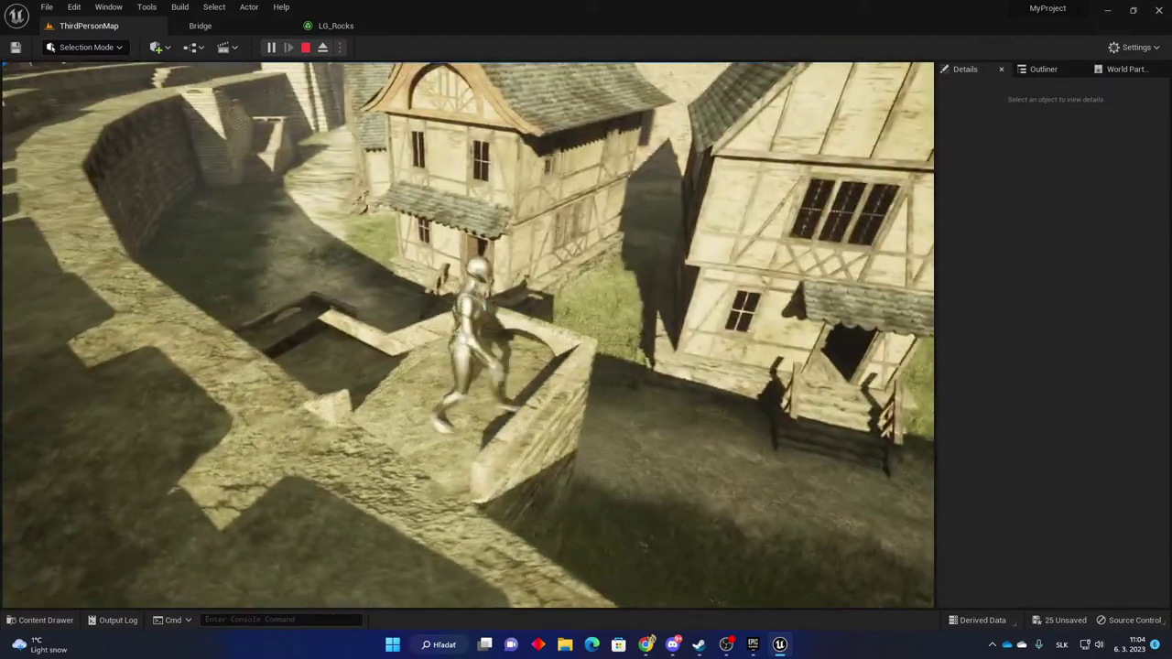
key("a")
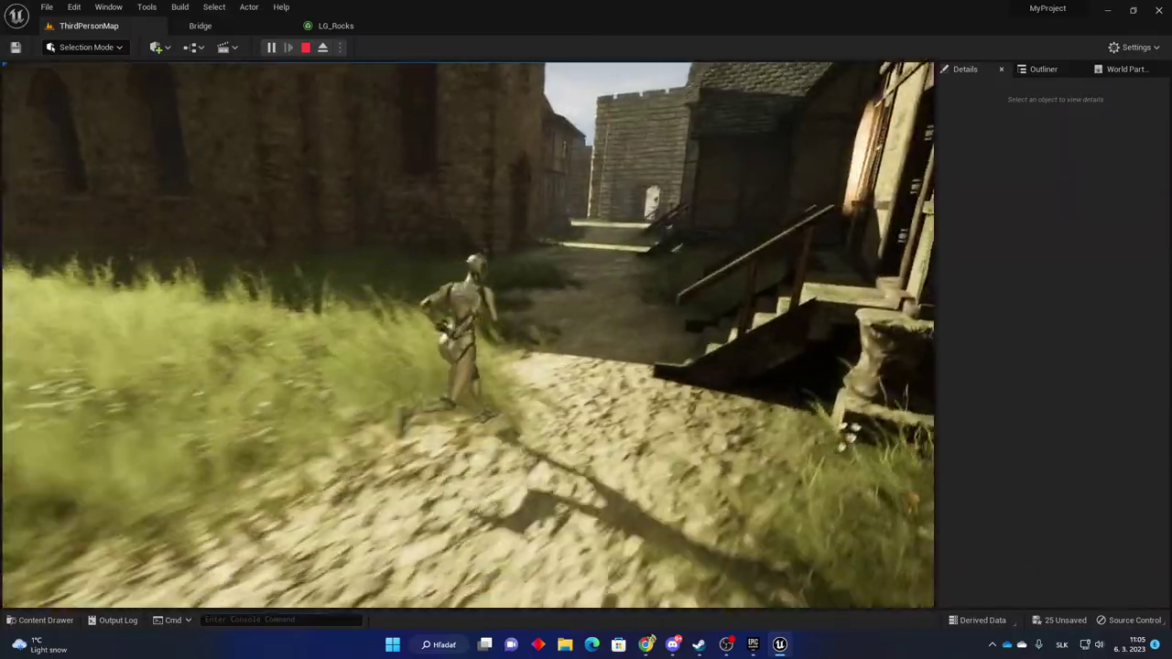
Run the character to the church tower, inspect the church's sunlit interior, and leave through the arched doorway.
key("w")
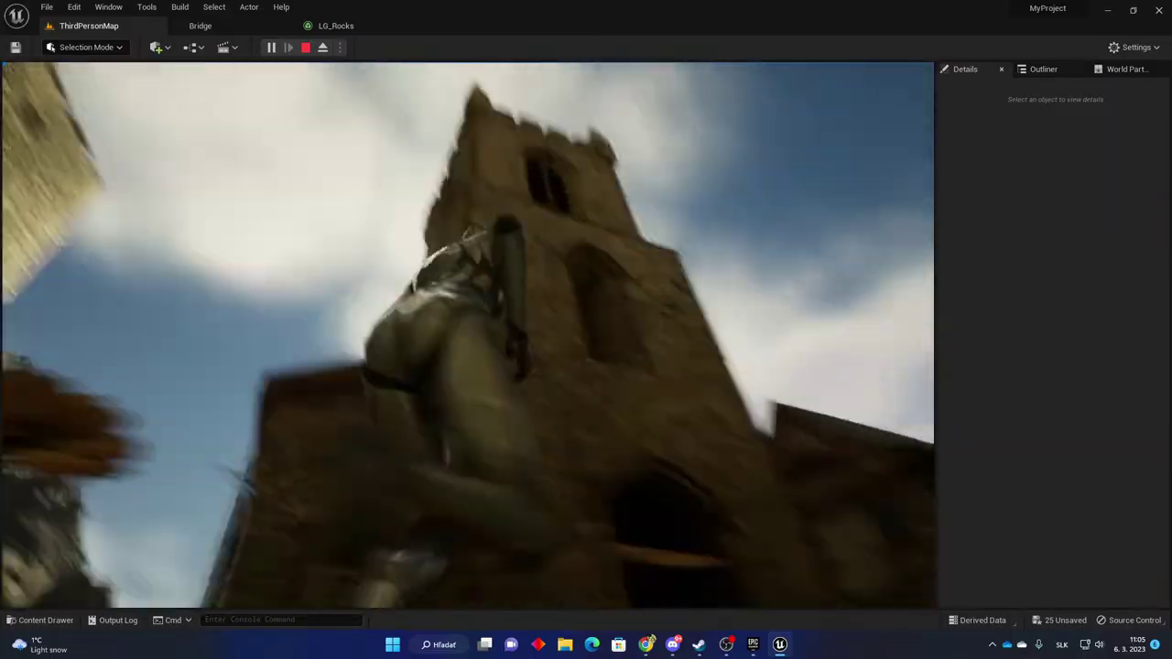
key("w")
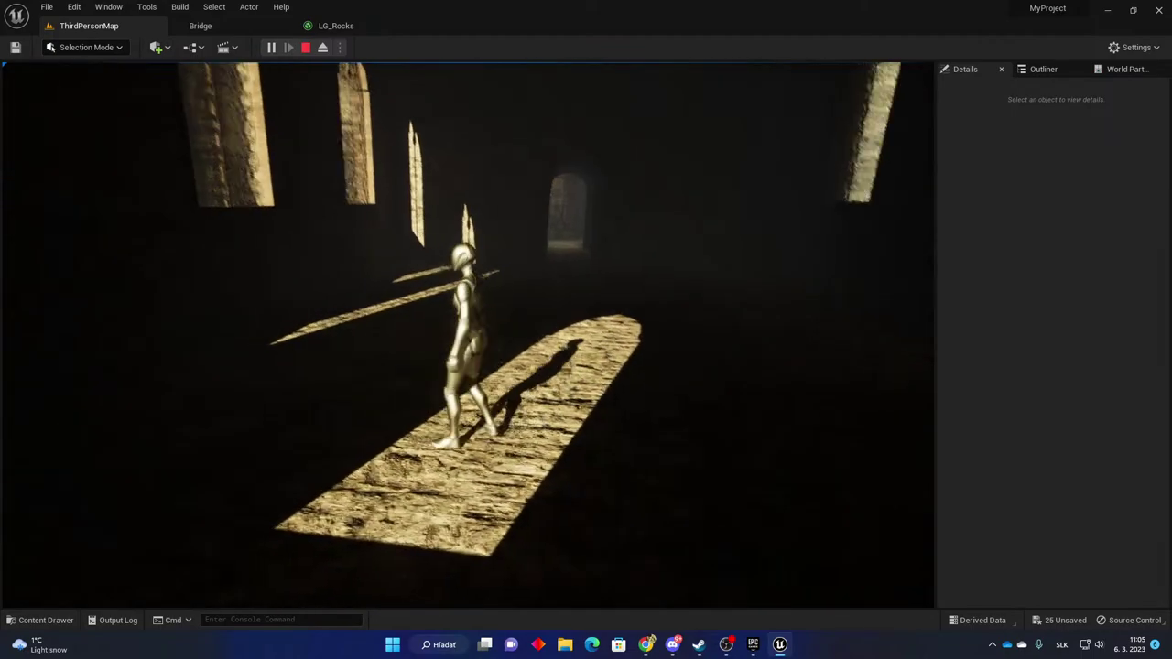
key("w")
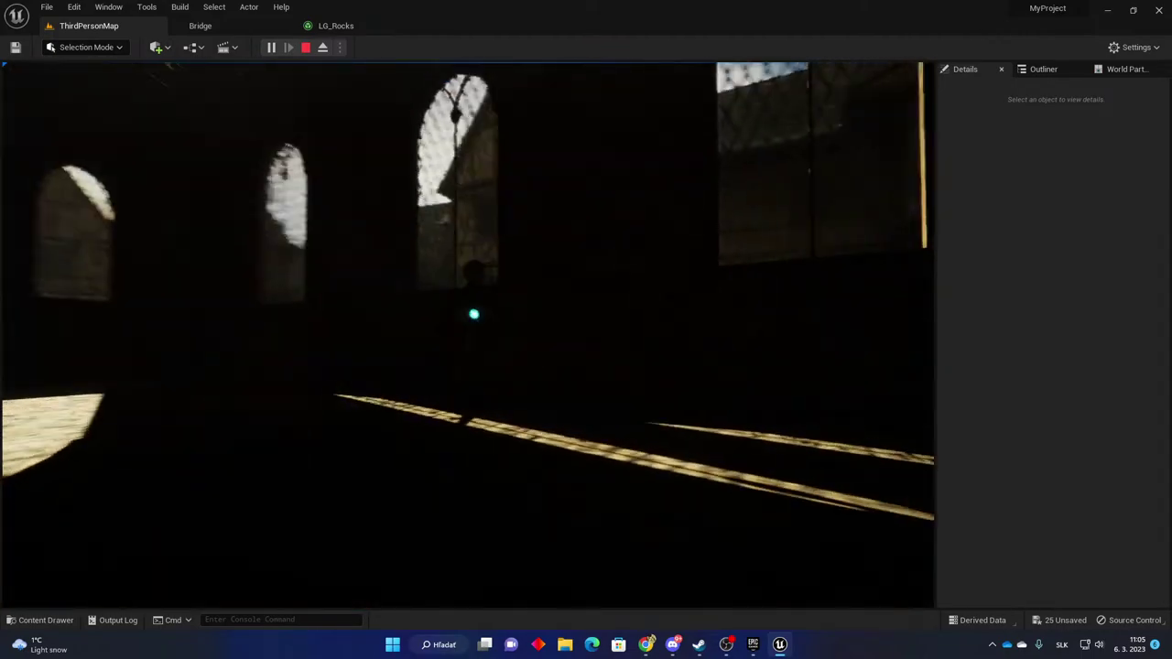
key("w")
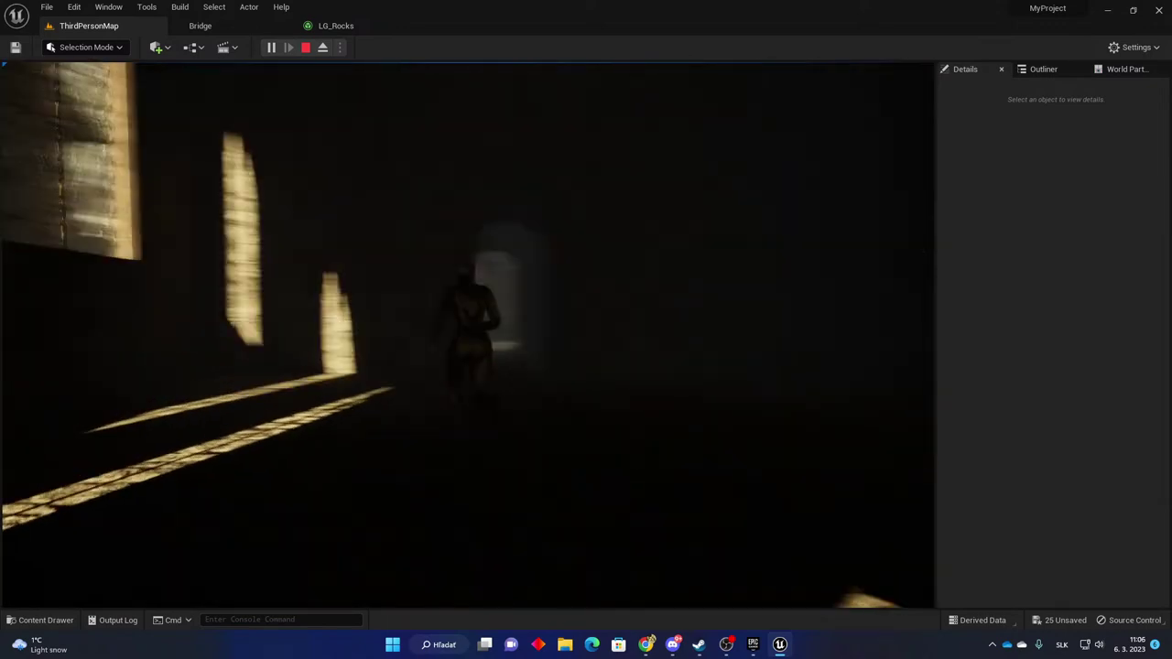
key("w")
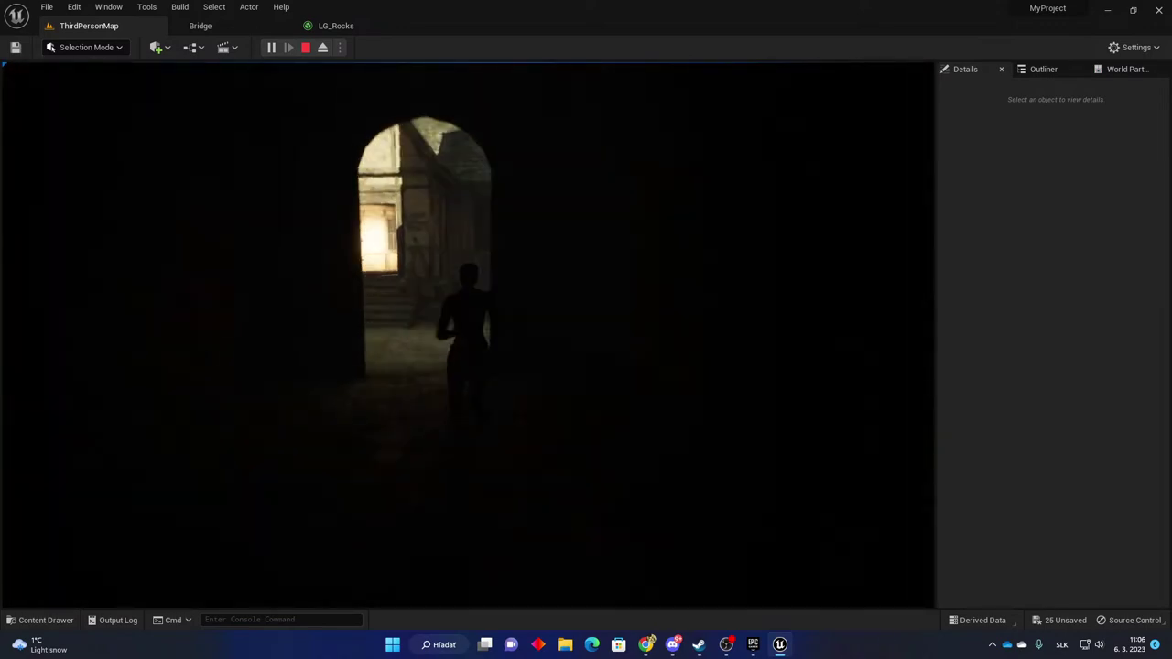
key("w")
key("w")
key("w")
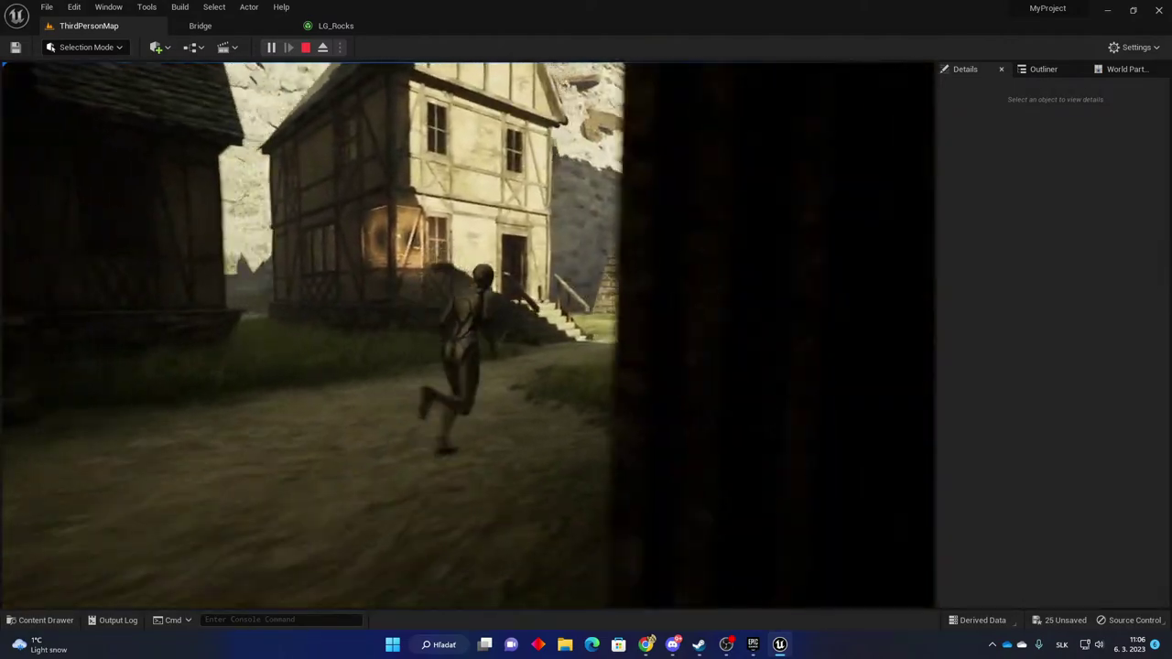
Examine the village path, grass, flowers and the house with the glowing window from the character's view.
key("w")
key("d")
key("s")
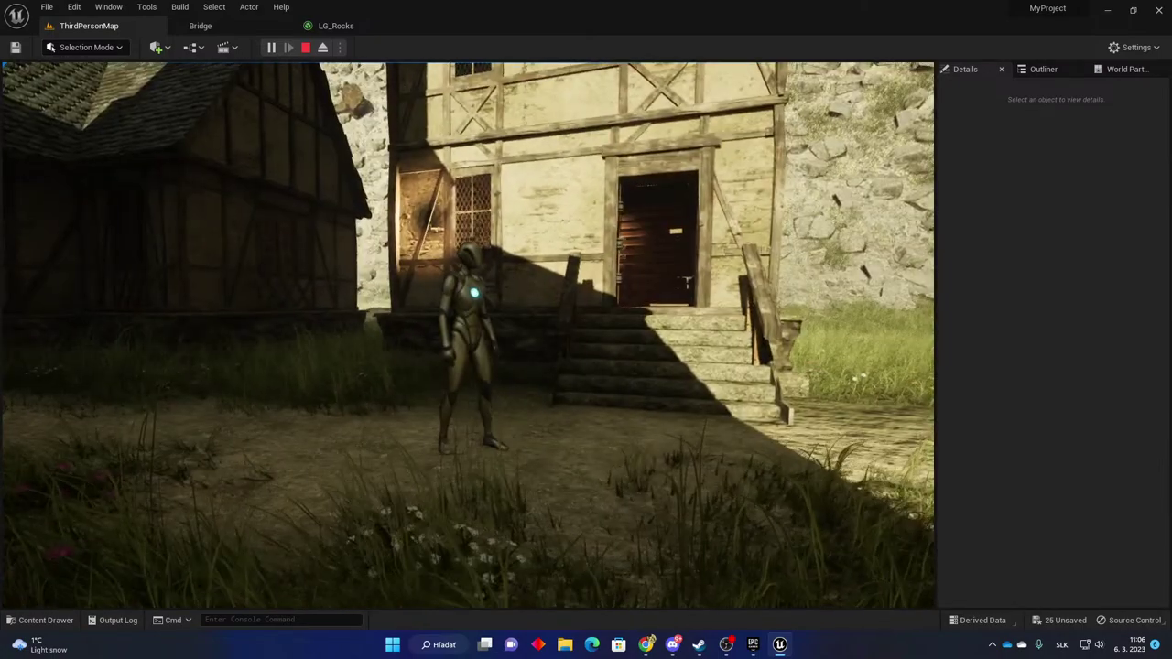
key("a")
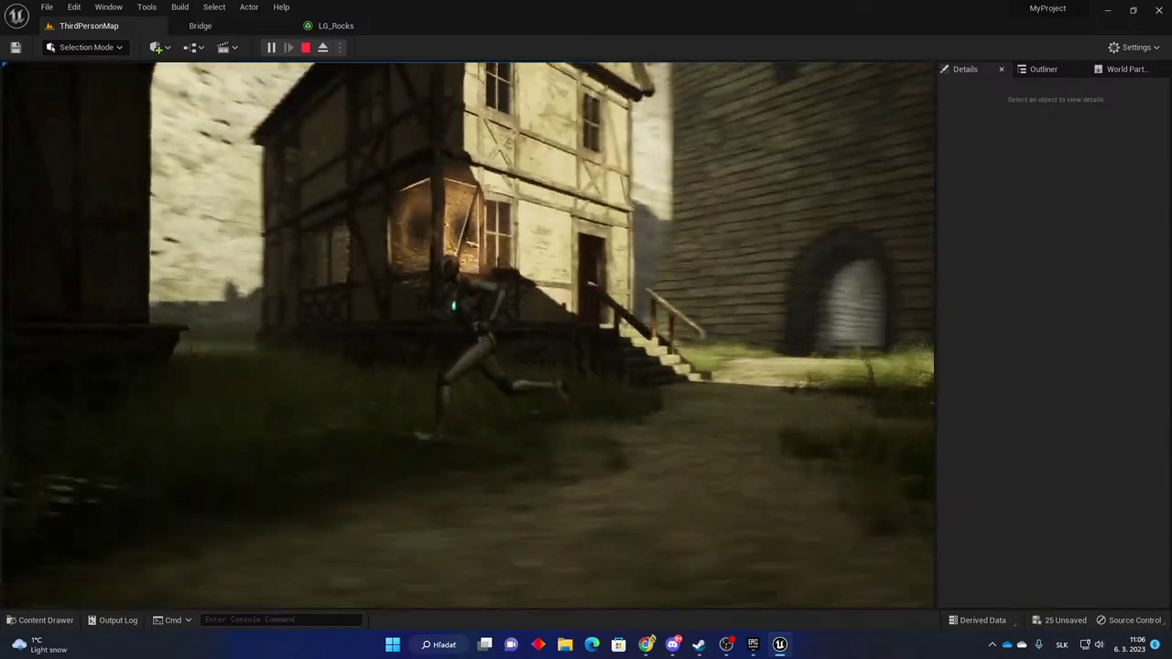
key("s")
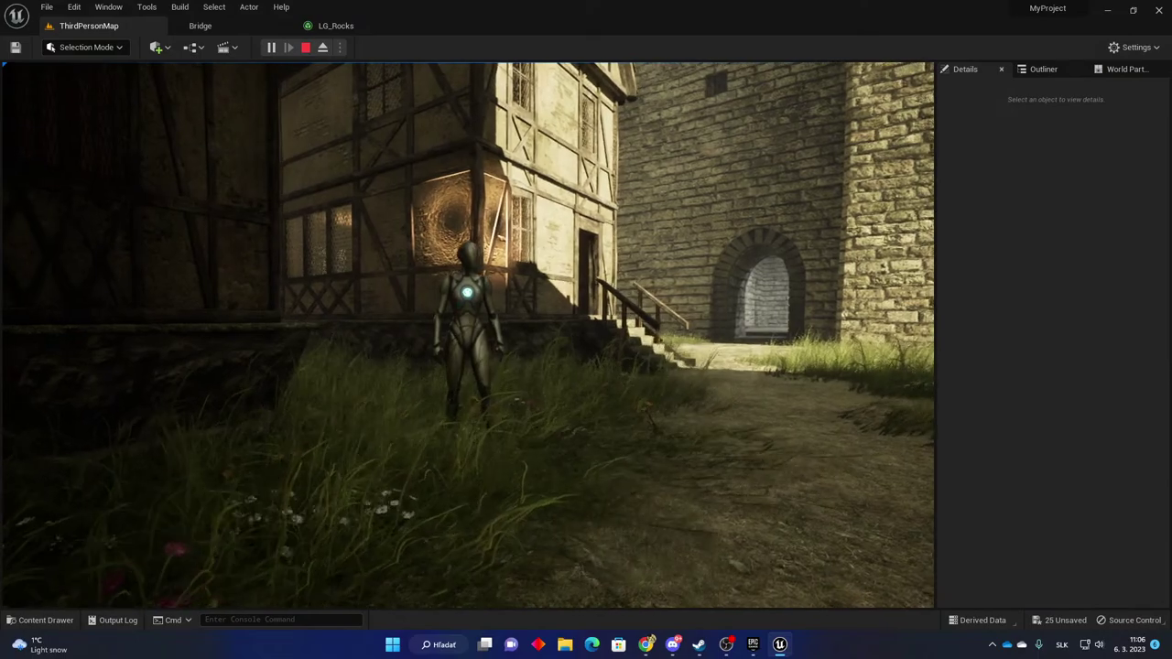
Run the character into the house with the glowing window and inspect the lamp-lit room.
key("d")
key("w")
key("w")
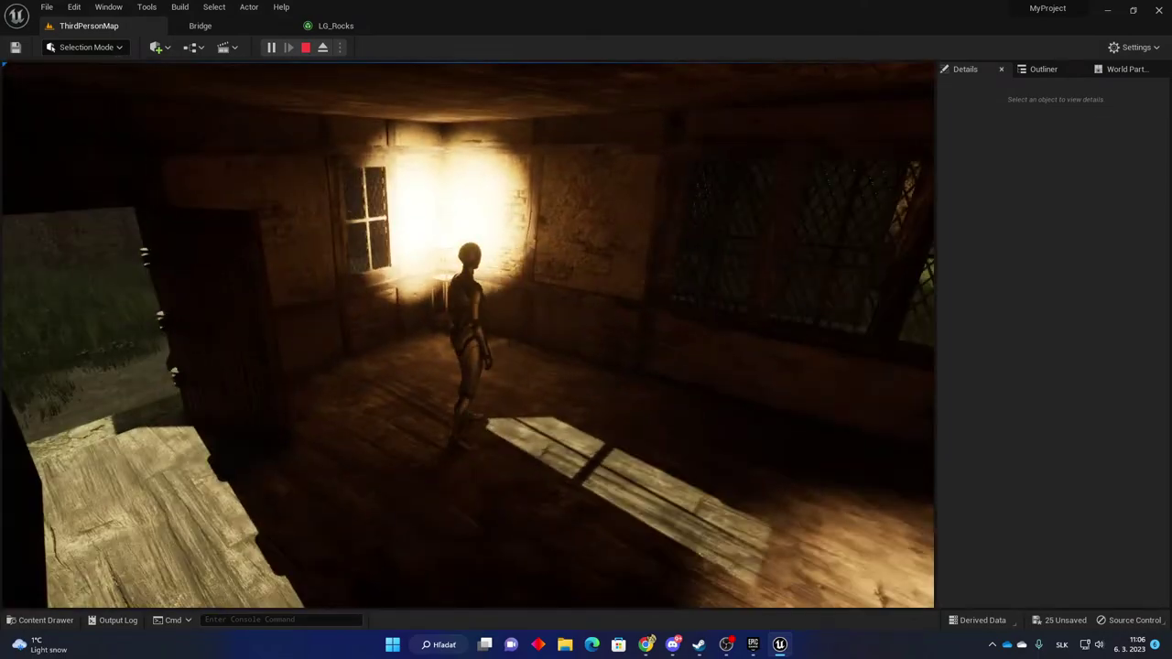
Run the character from the lamp-lit room to the castle's stone hall and inspect its stair landings, railings and arched doorways.
key("w")
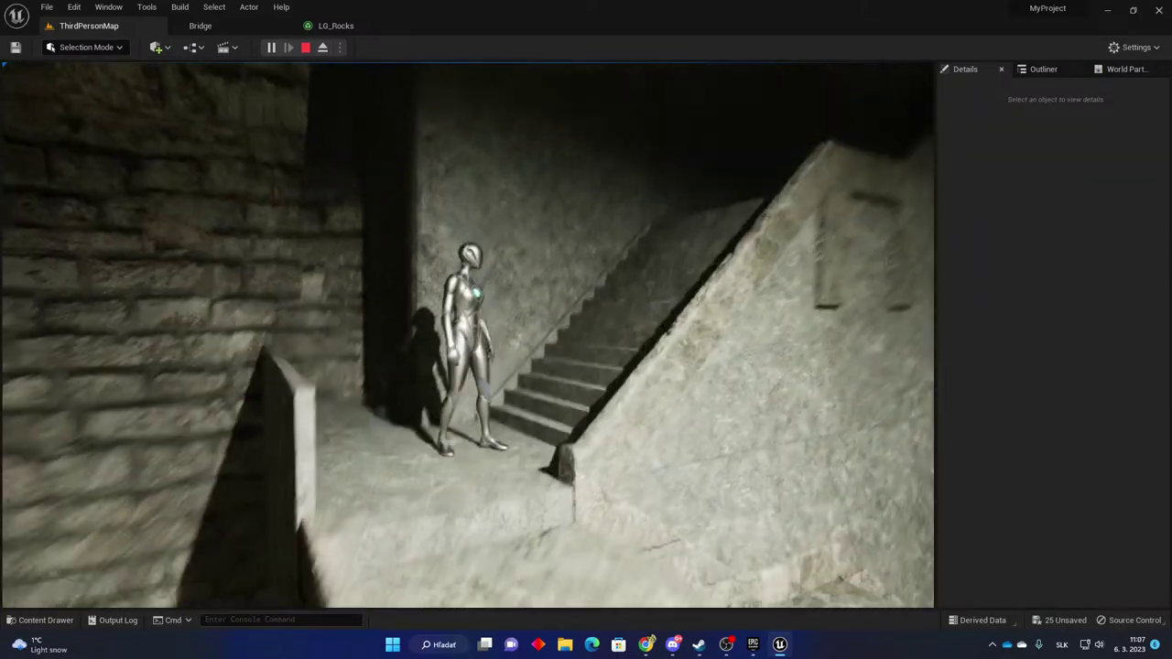
key("s")
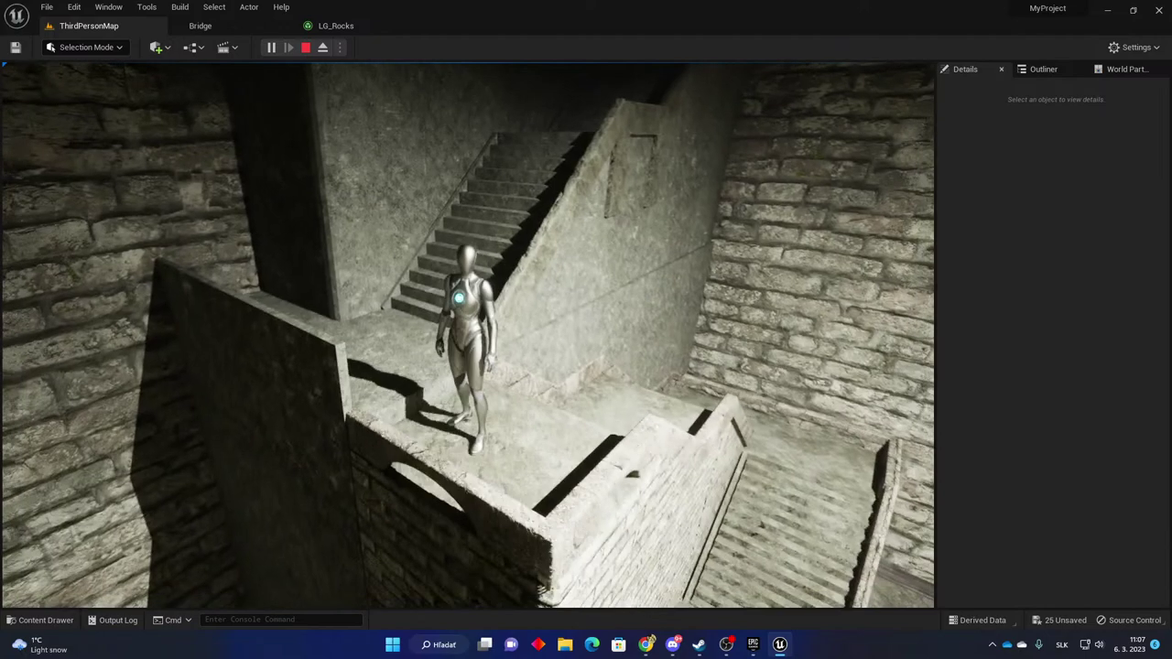
key("w")
key("w")
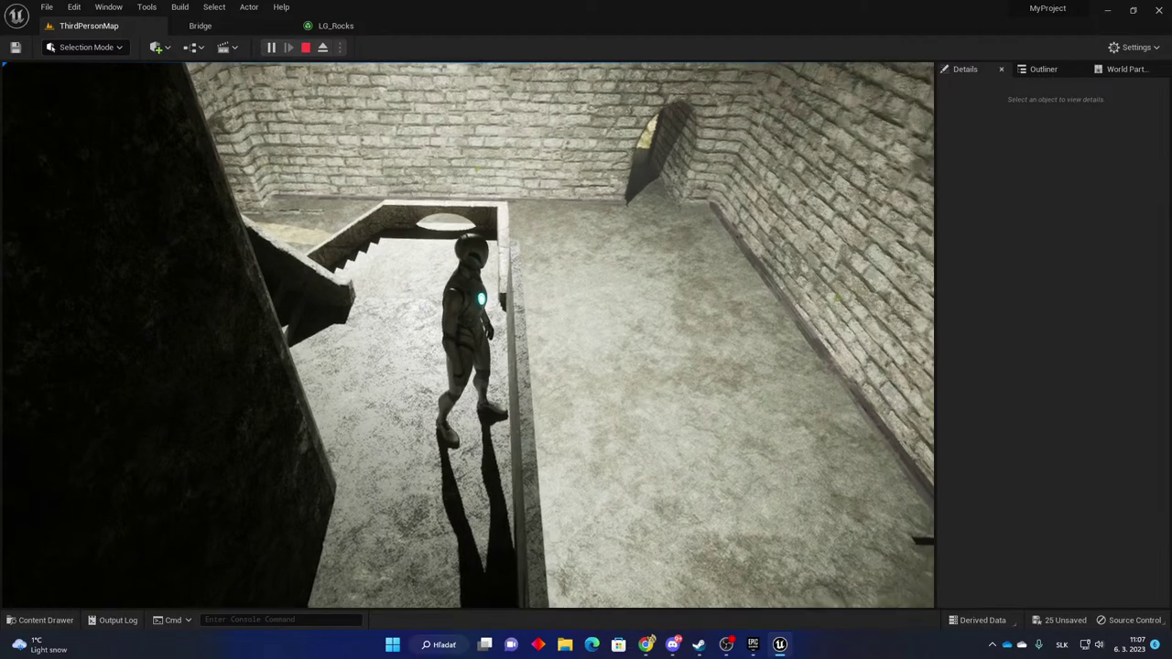
key("w")
key("space")
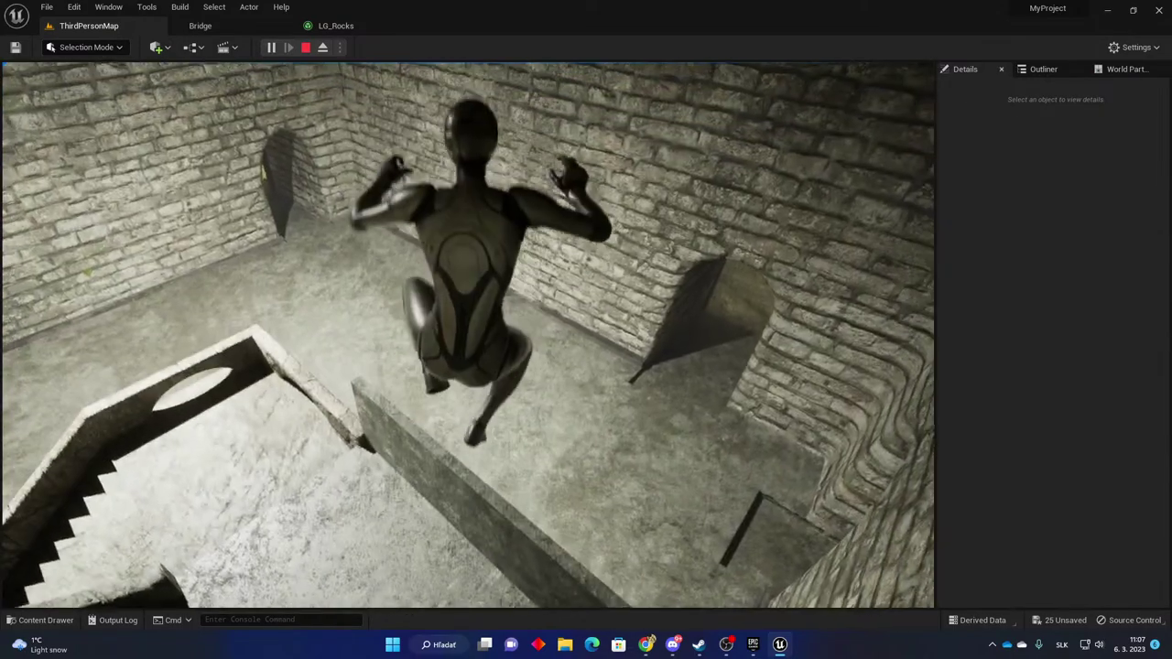
Run the character up to the ledge beside the upper staircase and inspect its brick side, walls and shadows.
key("w")
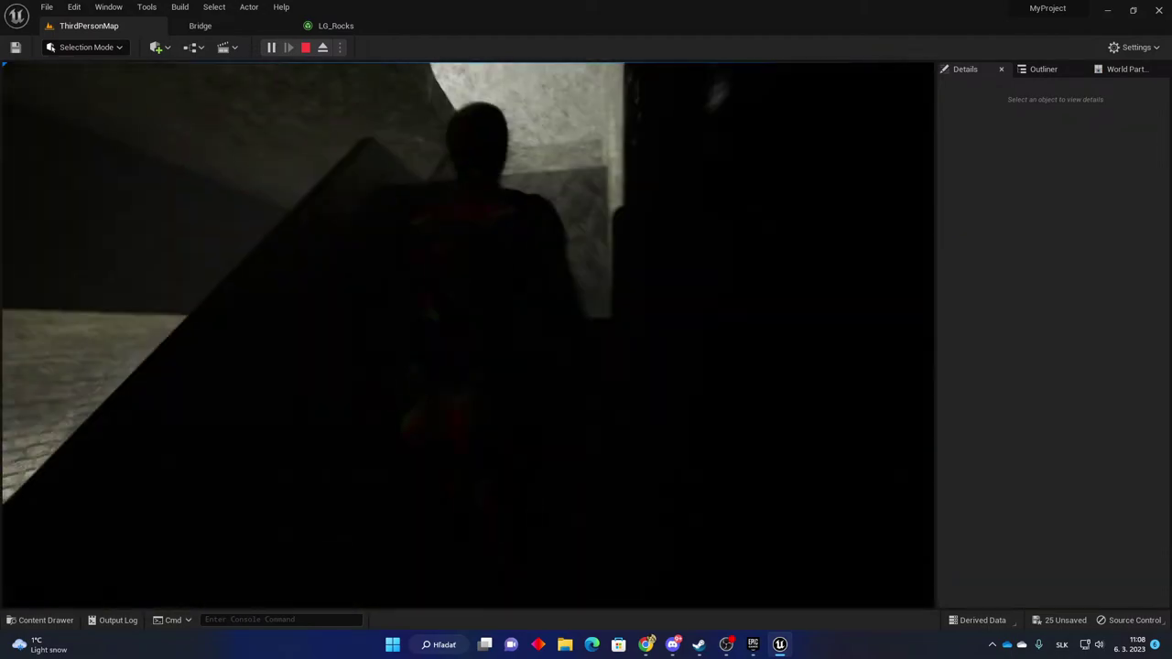
key("w")
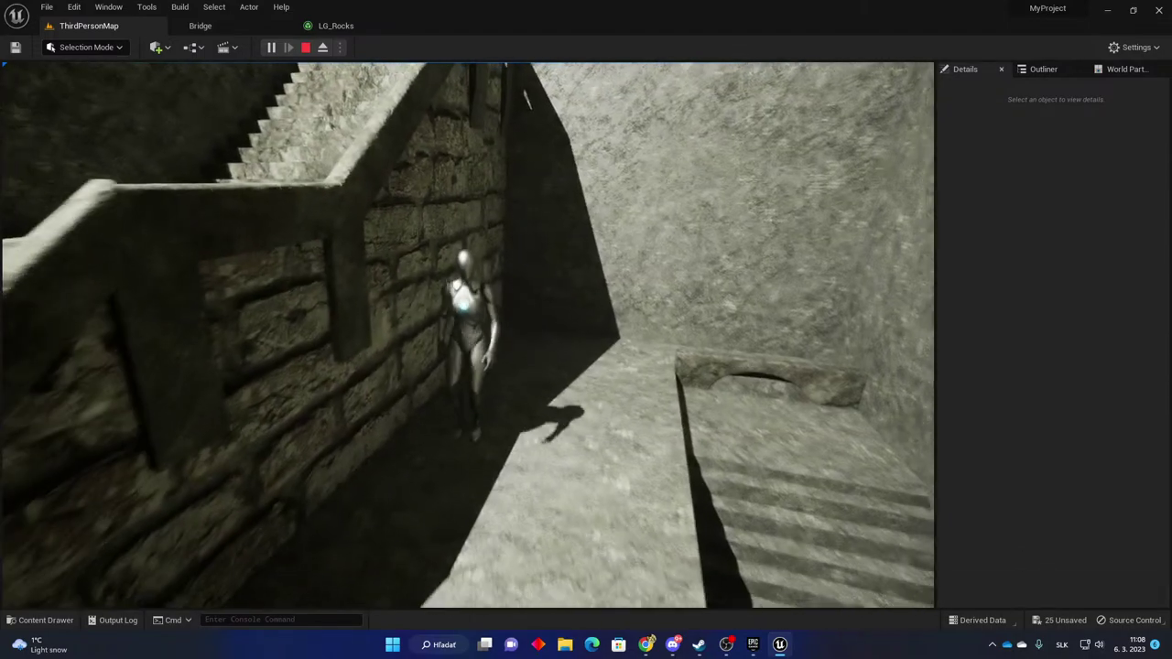
key("d")
key("w")
key("s")
key("a")
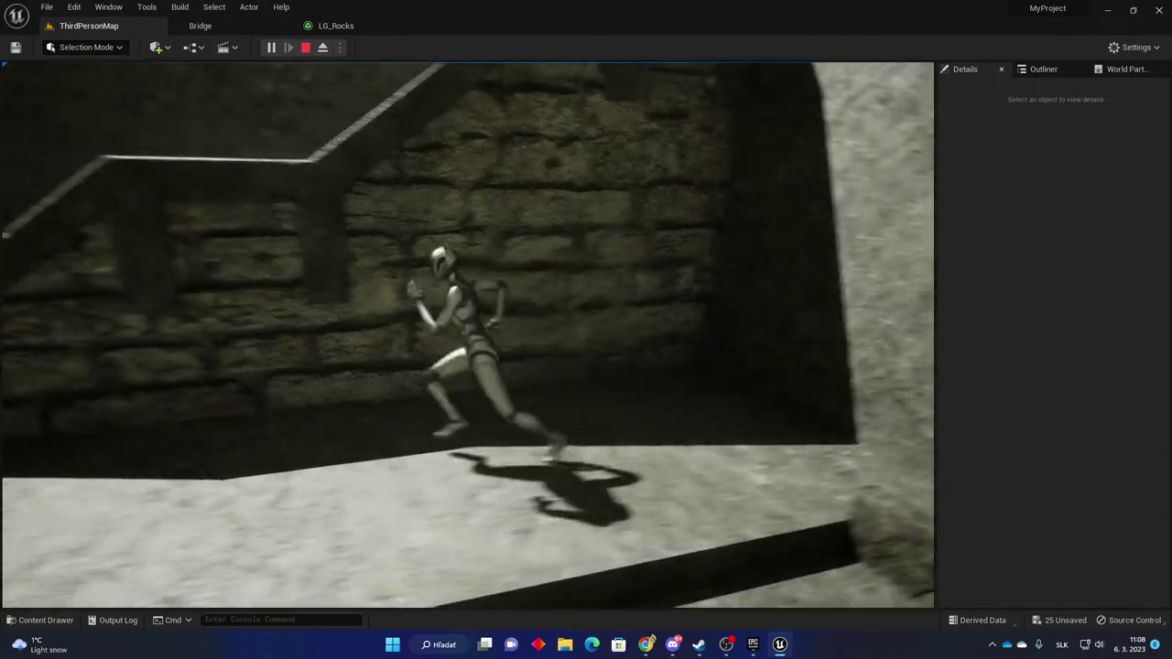
key("w")
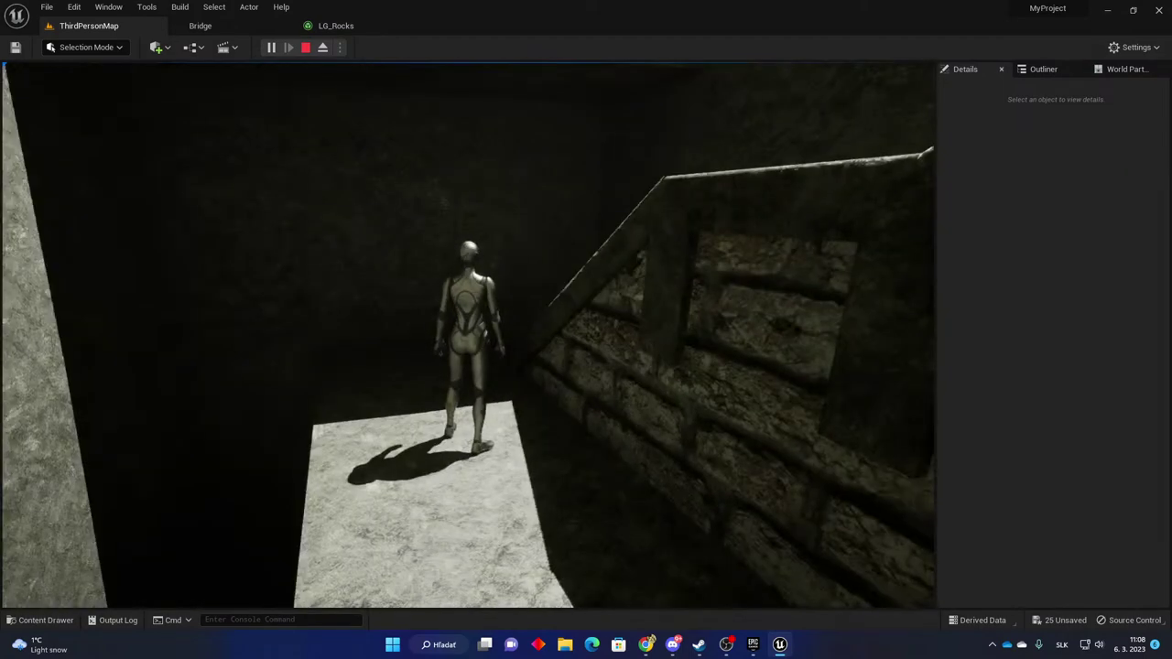
key("w")
key("d")
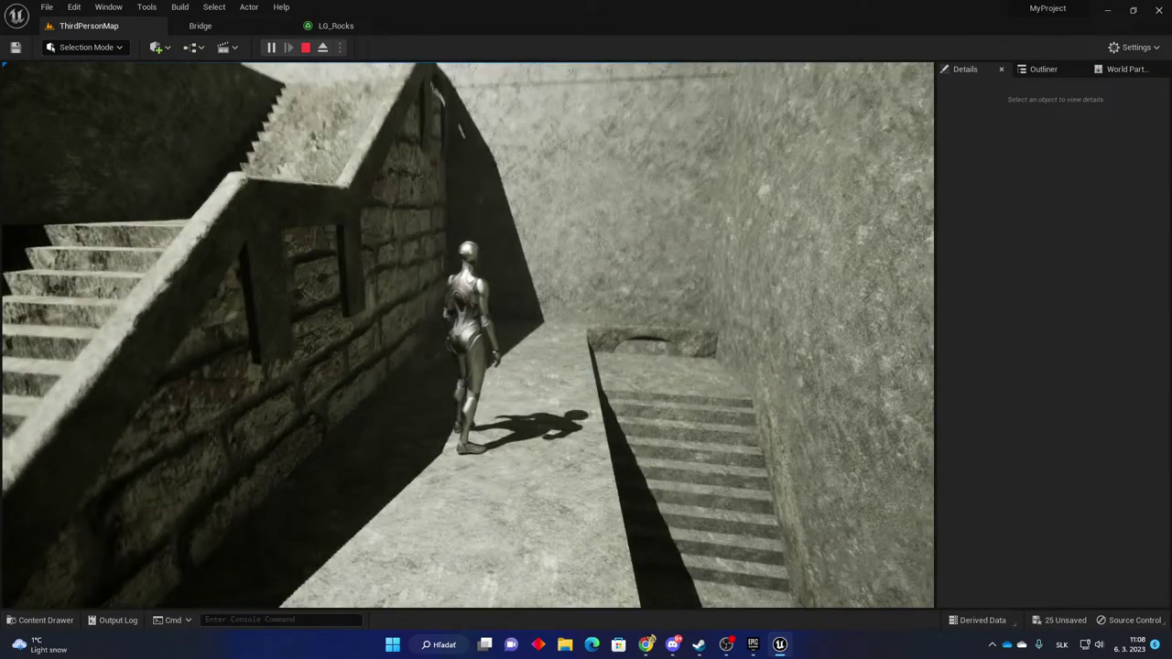
Run the character along the ledge and into the upper room with the tall window.
key("w")
key("w")
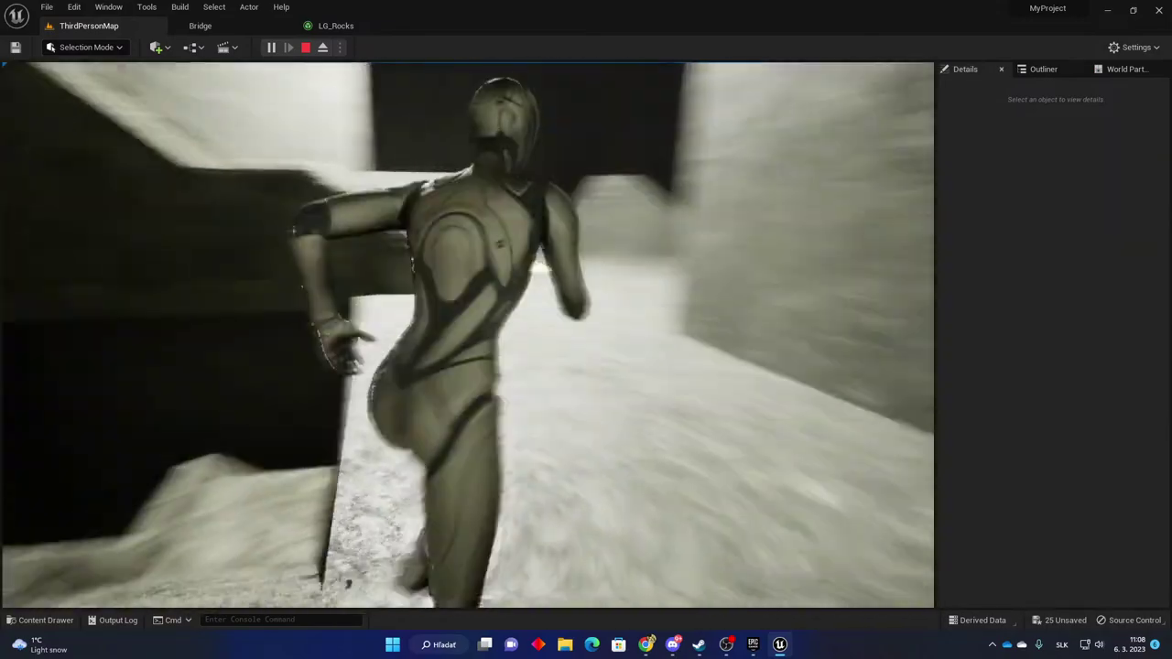
key("a")
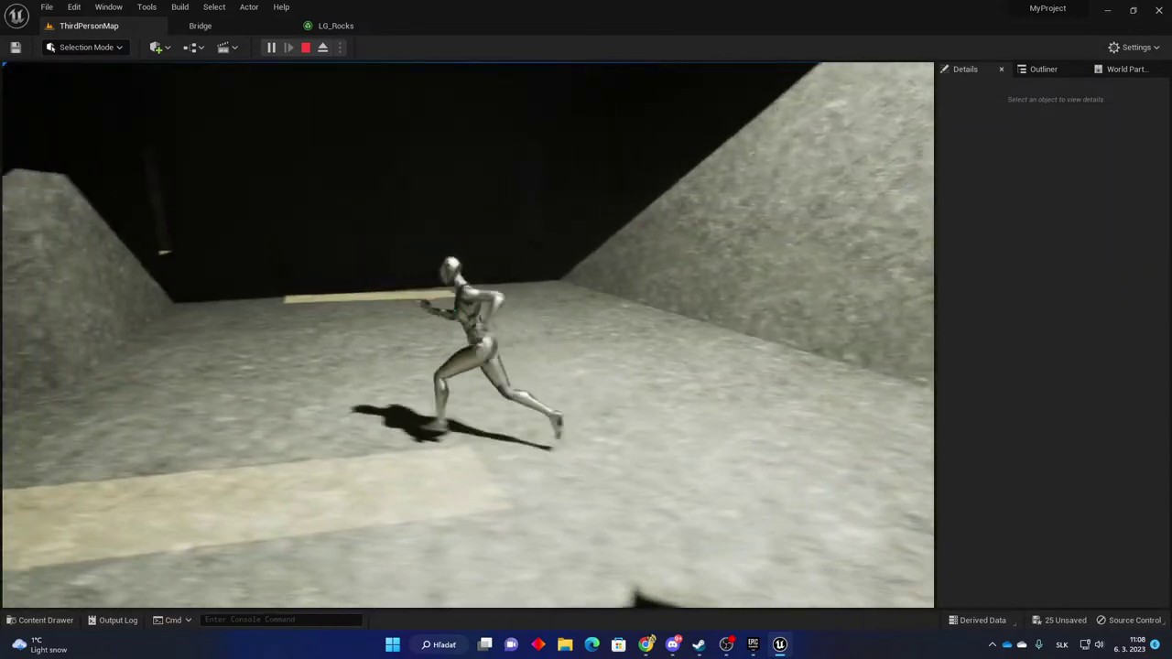
key("w")
key("d")
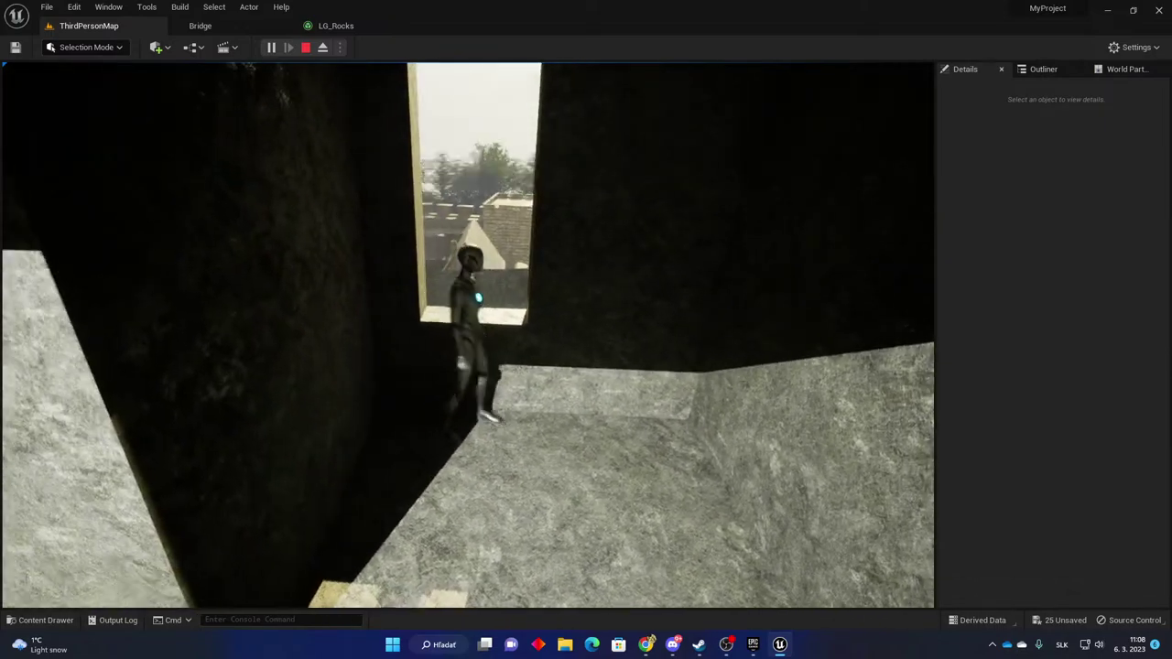
Examine the village rooftops and trees through the upper room's tall window.
key("d")
key("d")
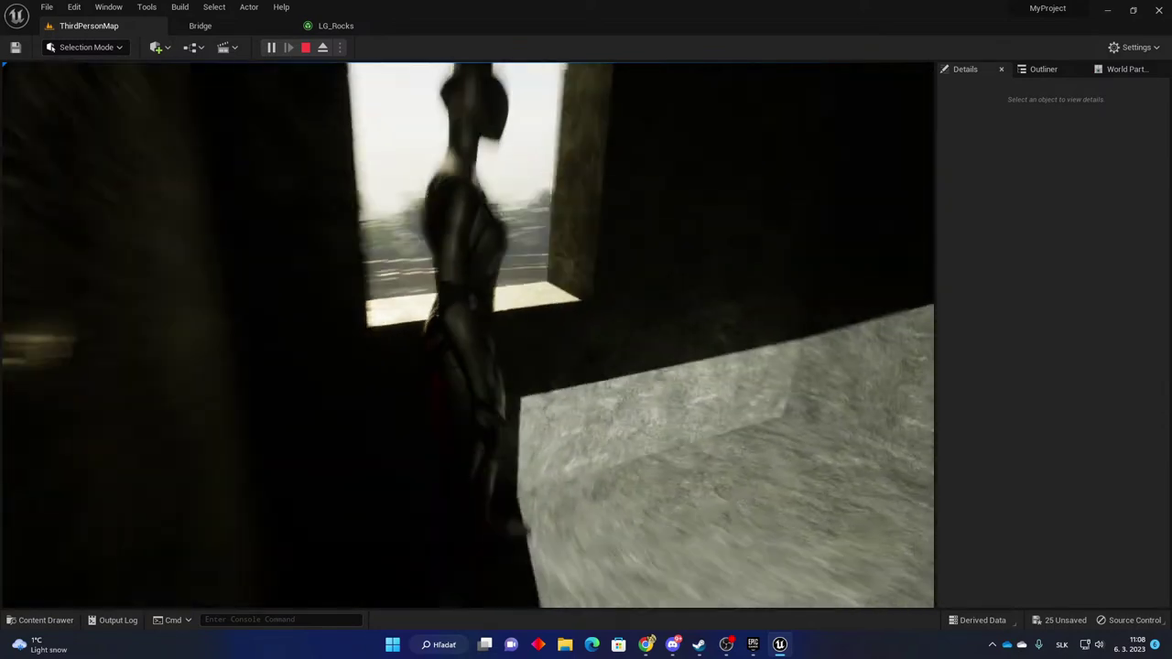
key("d")
key("w")
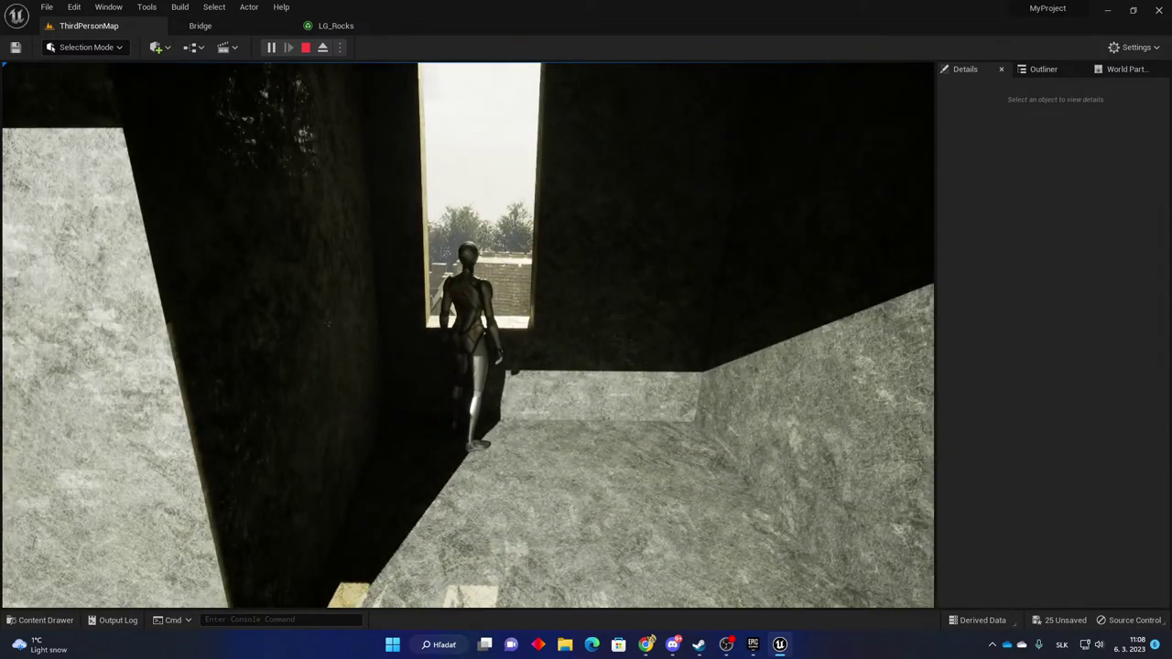
key("w")
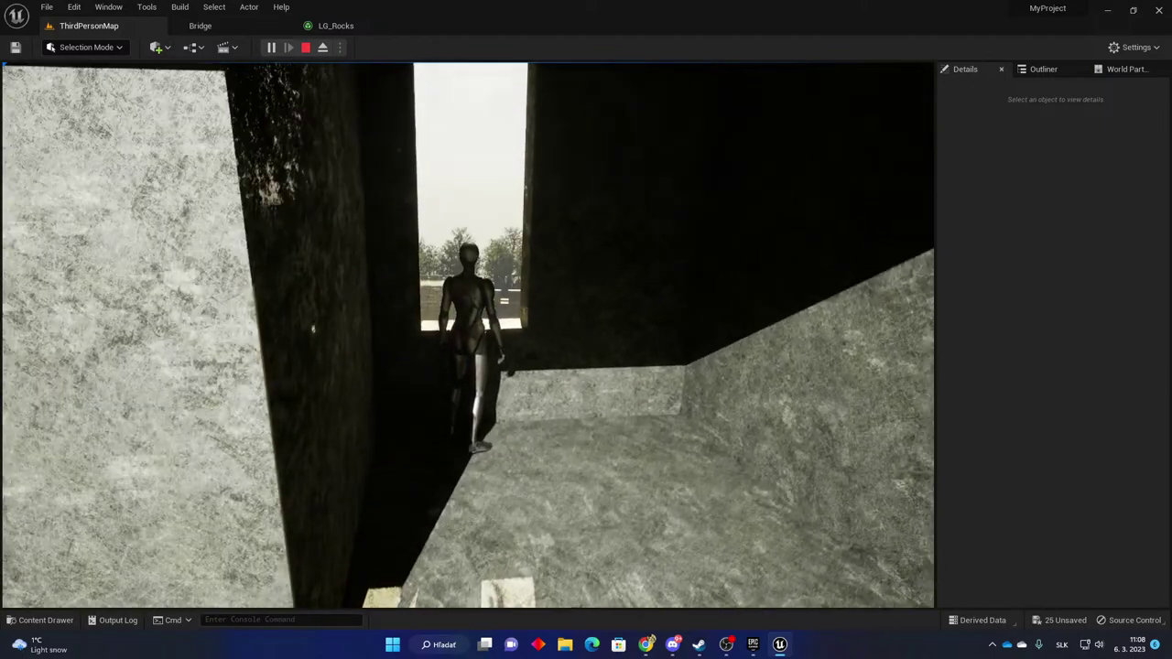
key("d")
key("s")
key("w")
key("d")
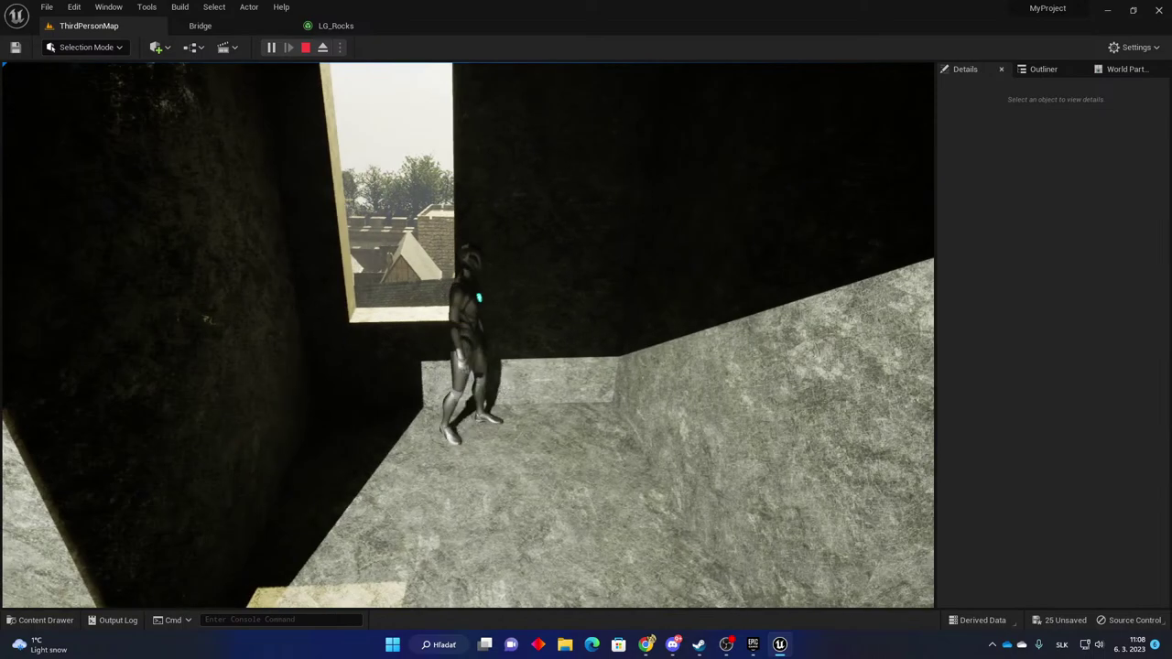
Shift the character around beside the tall window and examine the rocky cliff outside.
key("s")
key("w")
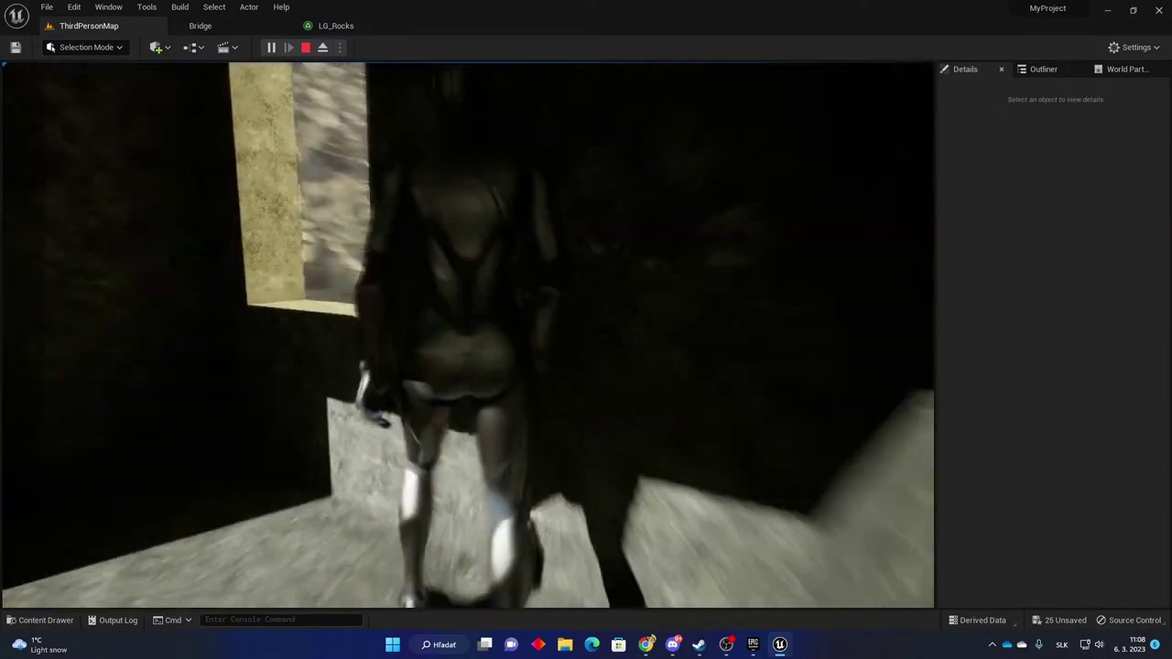
key("a")
key("w")
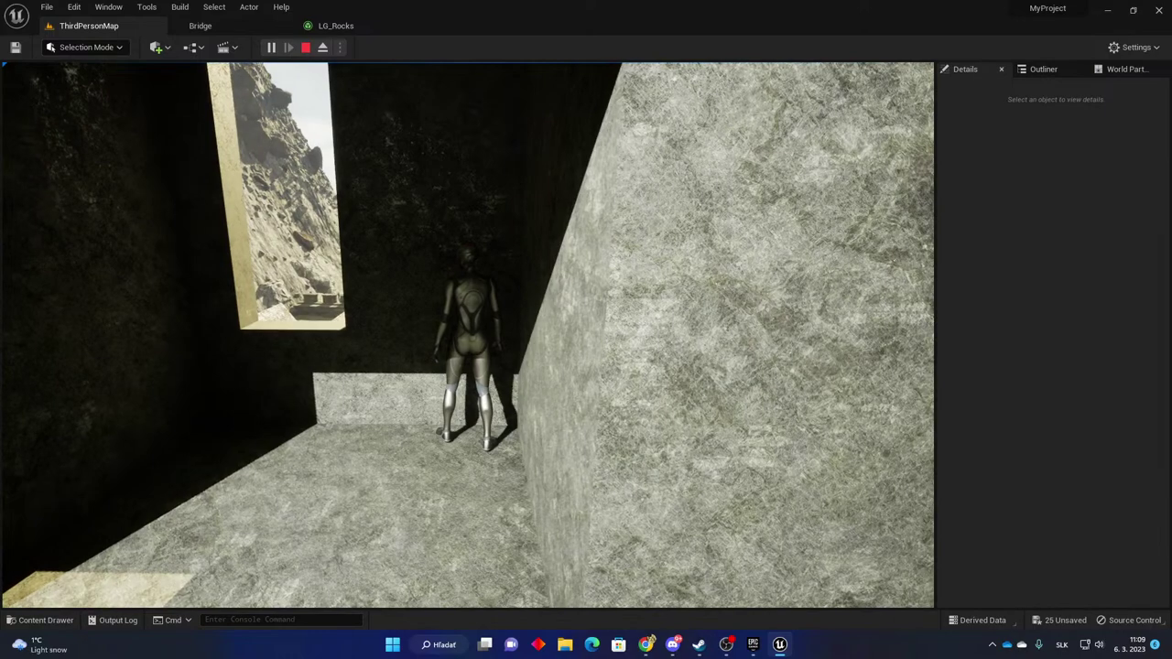
key("a")
key("d")
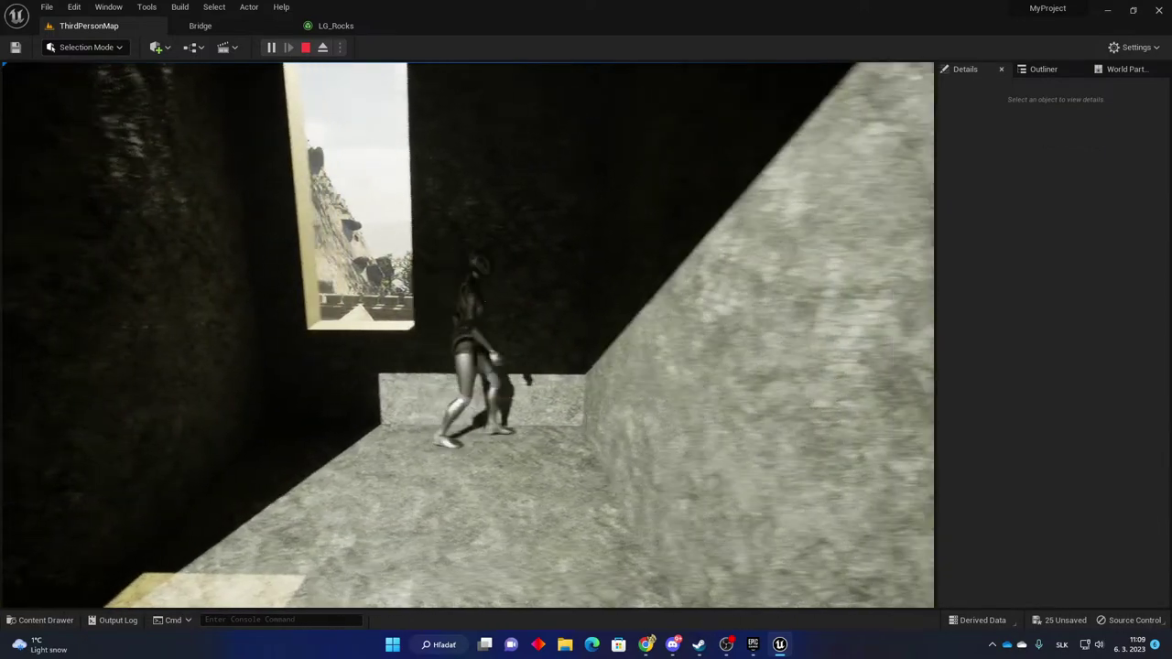
key("a")
key("d")
key("w")
key("a")
key("w")
key("d")
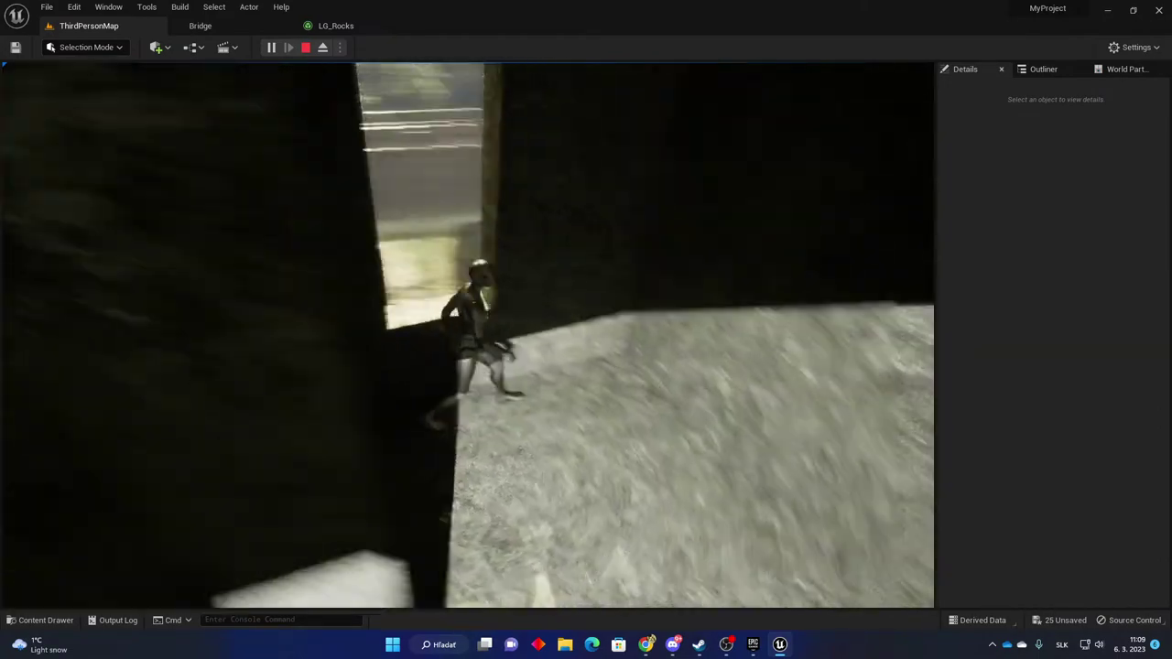
Move the character up to the window facing the brick gate tower and inspect the courtyard below it.
key("w")
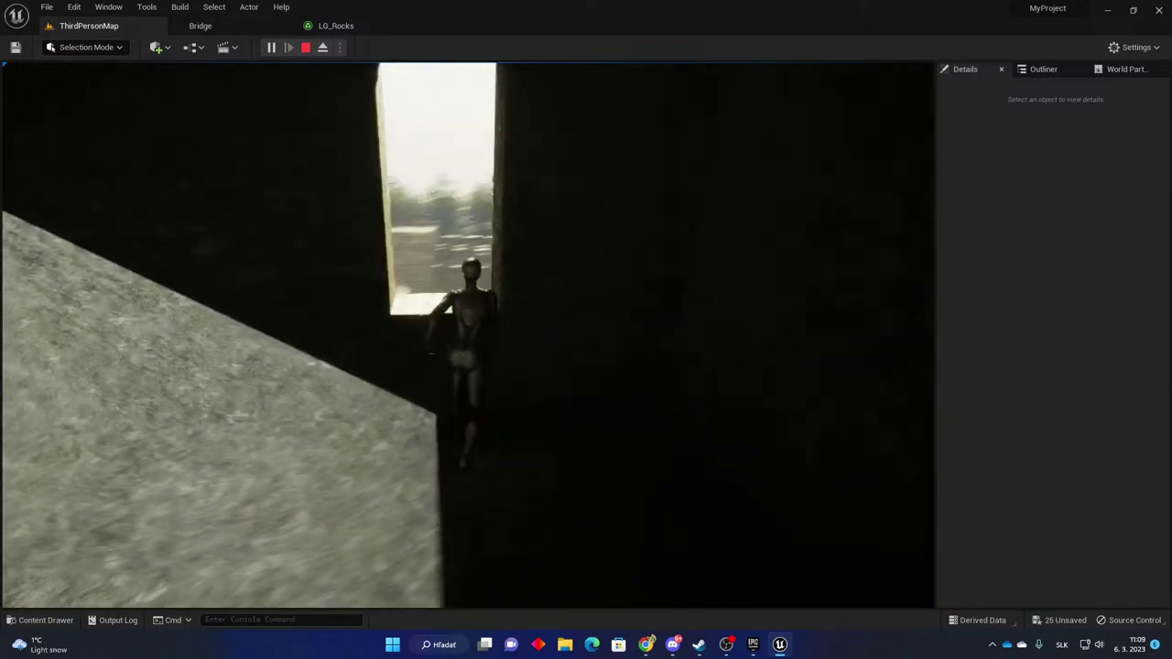
key("w")
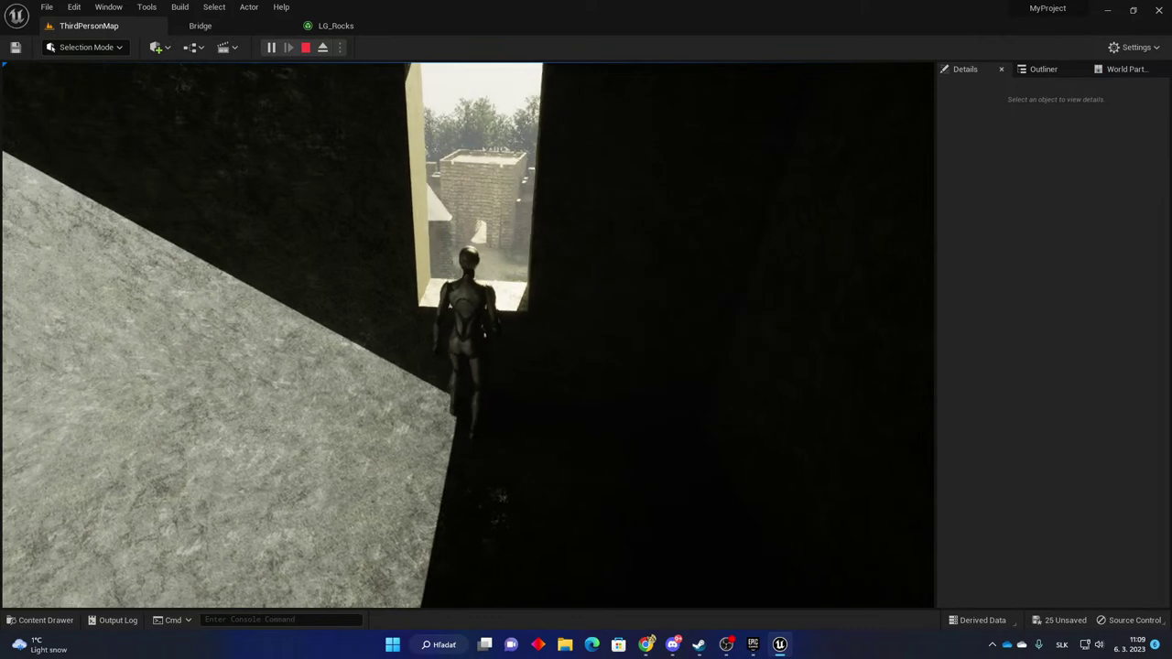
key("d")
key("w")
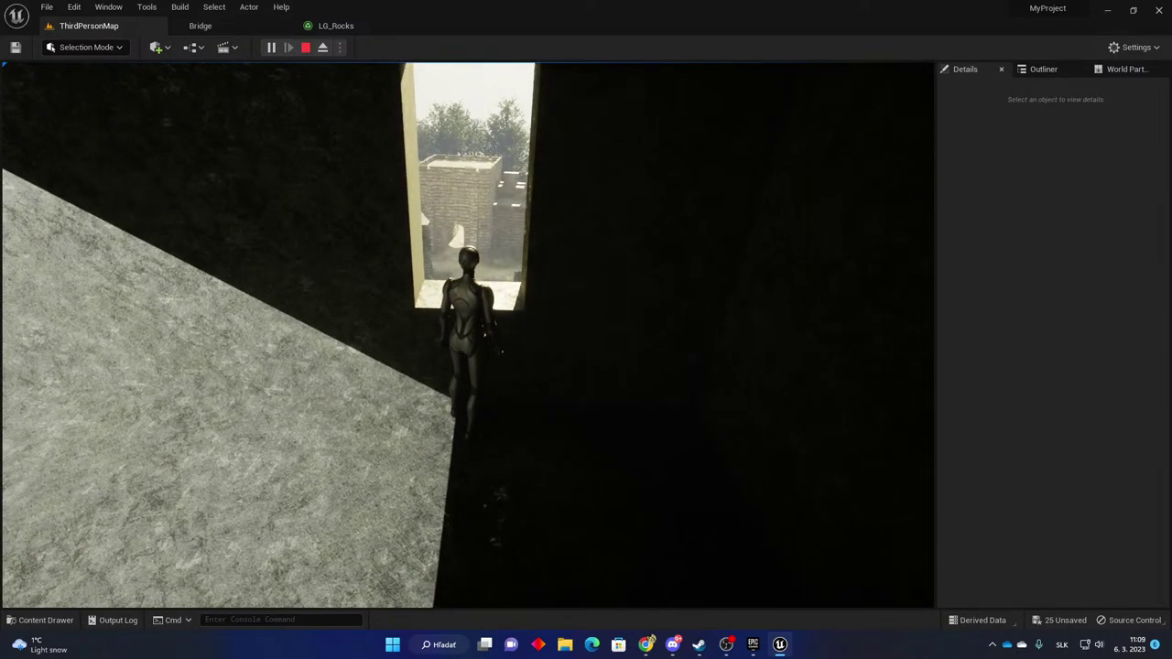
key("space")
key("w")
key("s")
key("w")
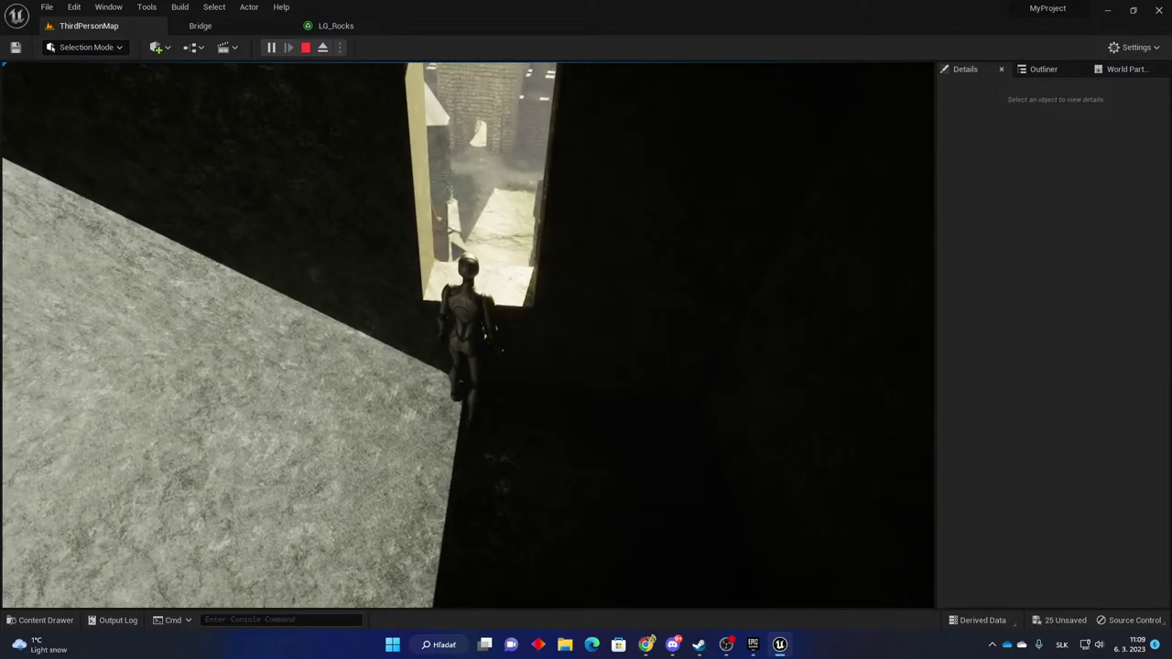
Run the character through the dark doorway into the unlit room with the small bright opening.
key("w")
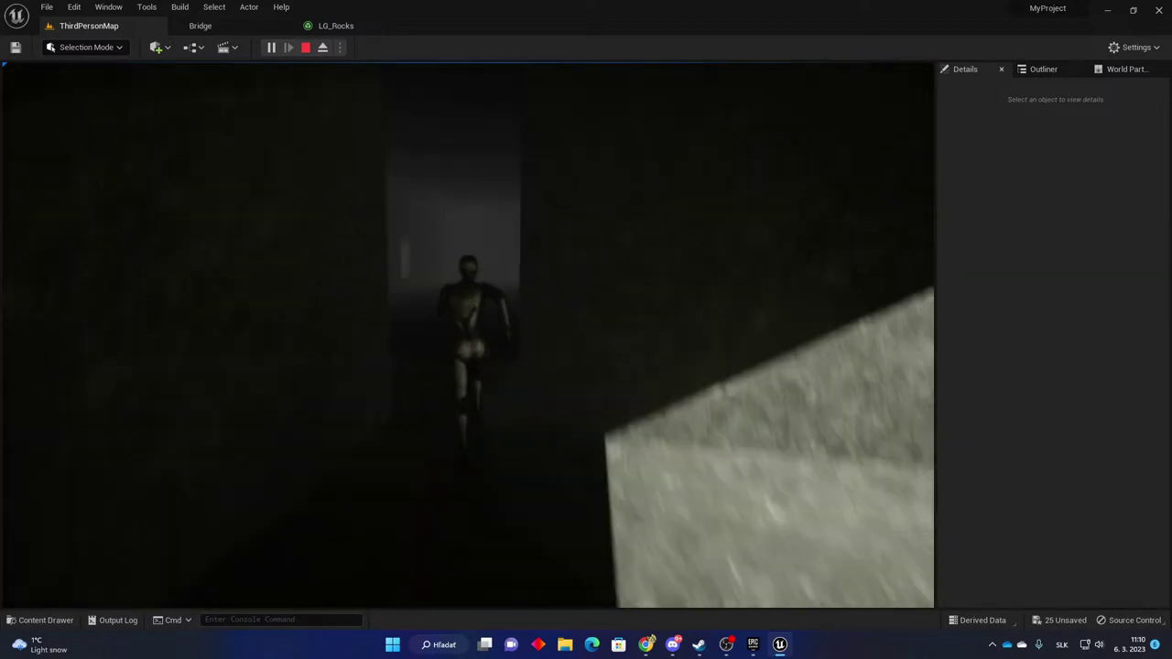
key("w")
key("w")
key("w")
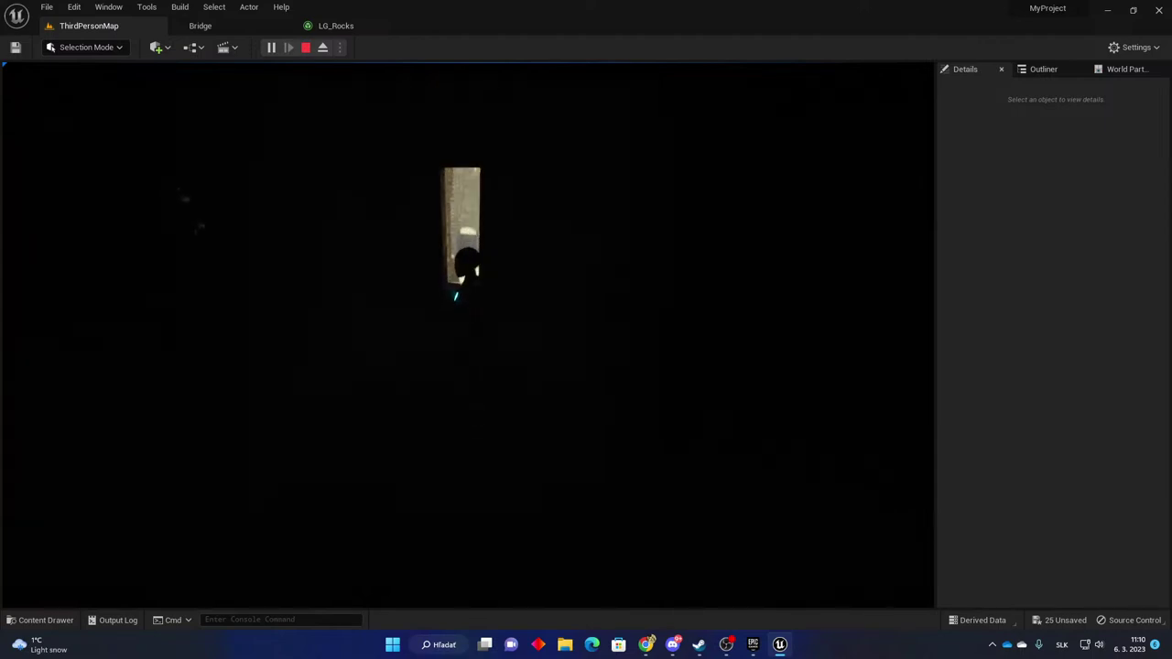
key("w")
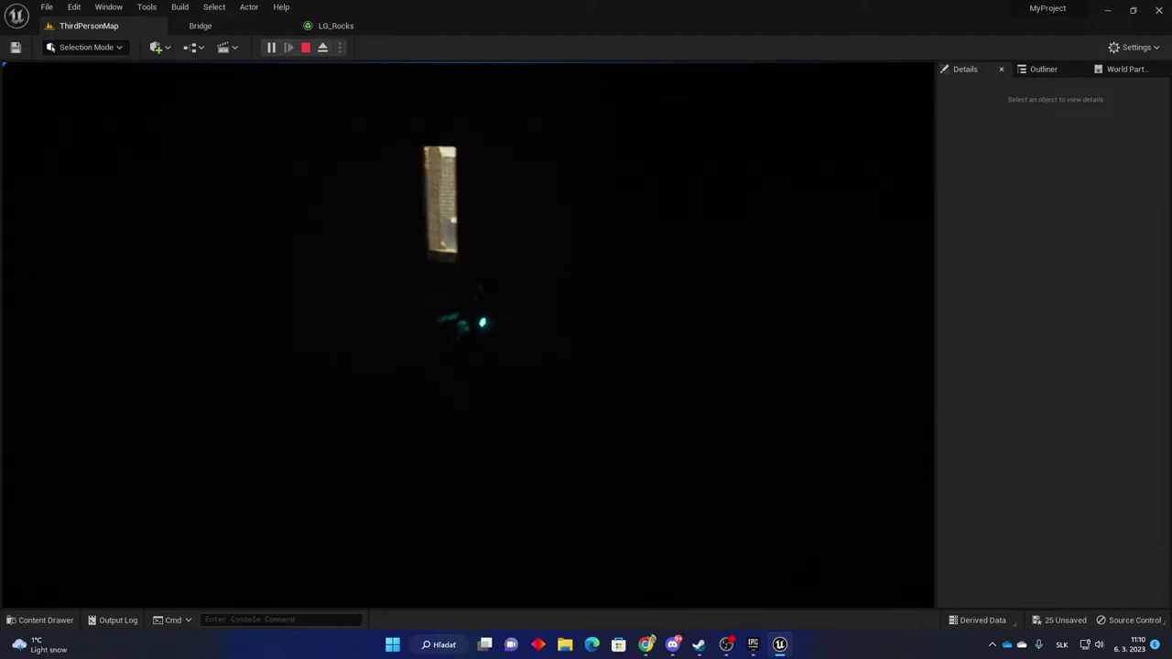
key("w")
Examine the brick wall and courtyard through the unlit room's opening from several character positions.
key("a")
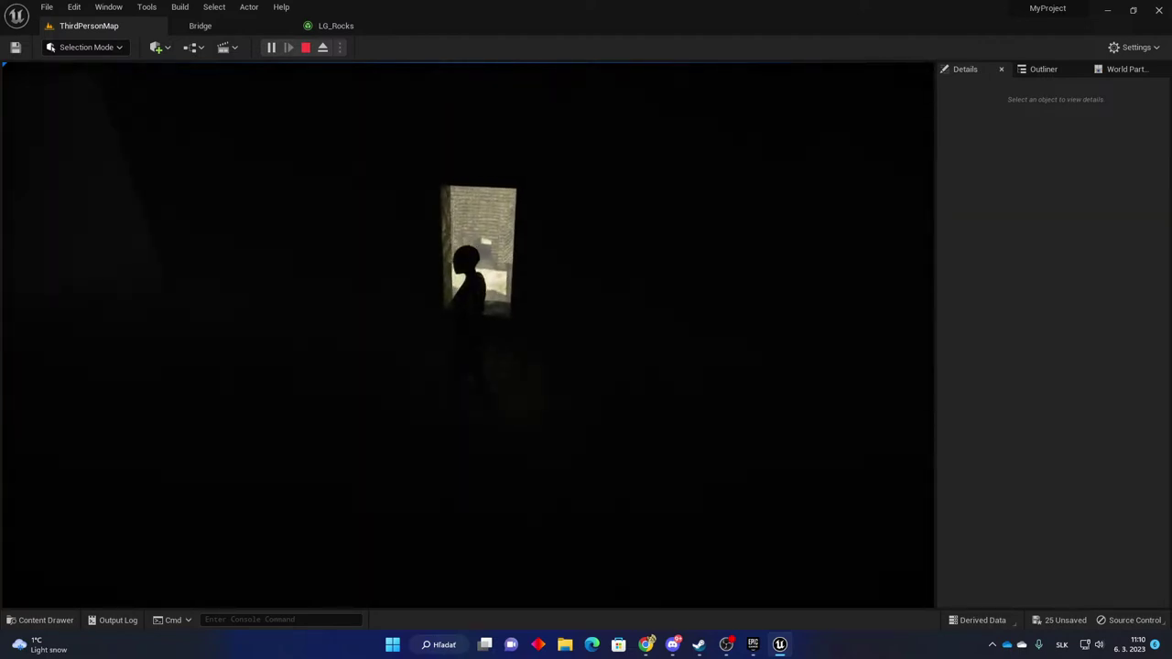
key("s")
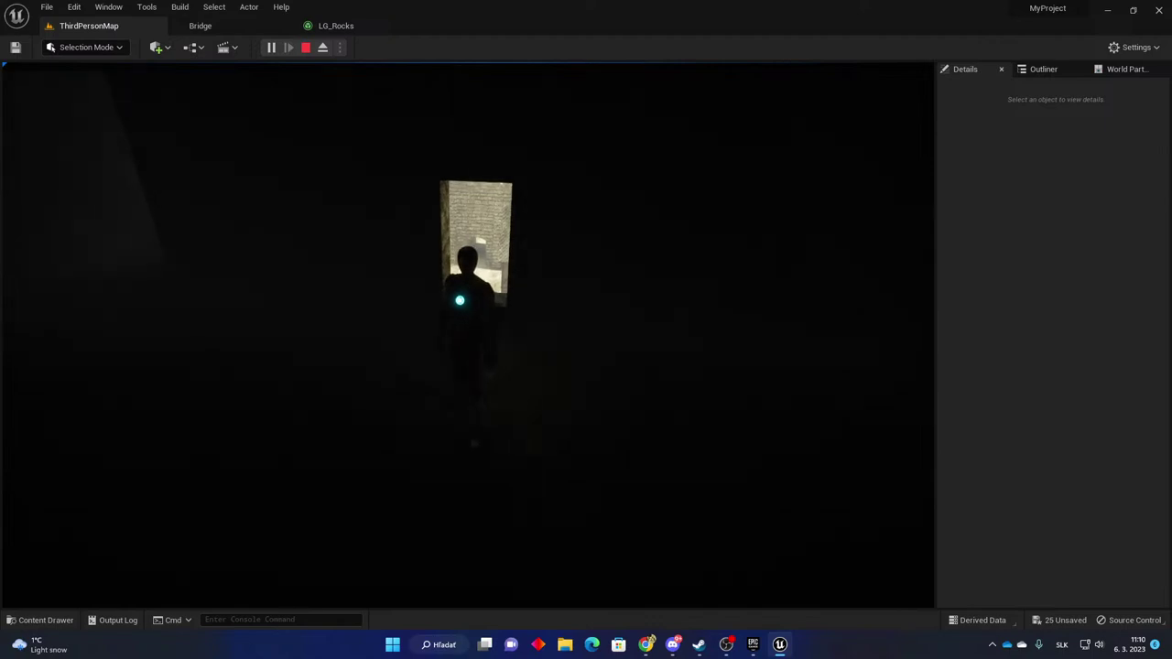
key("a")
key("a")
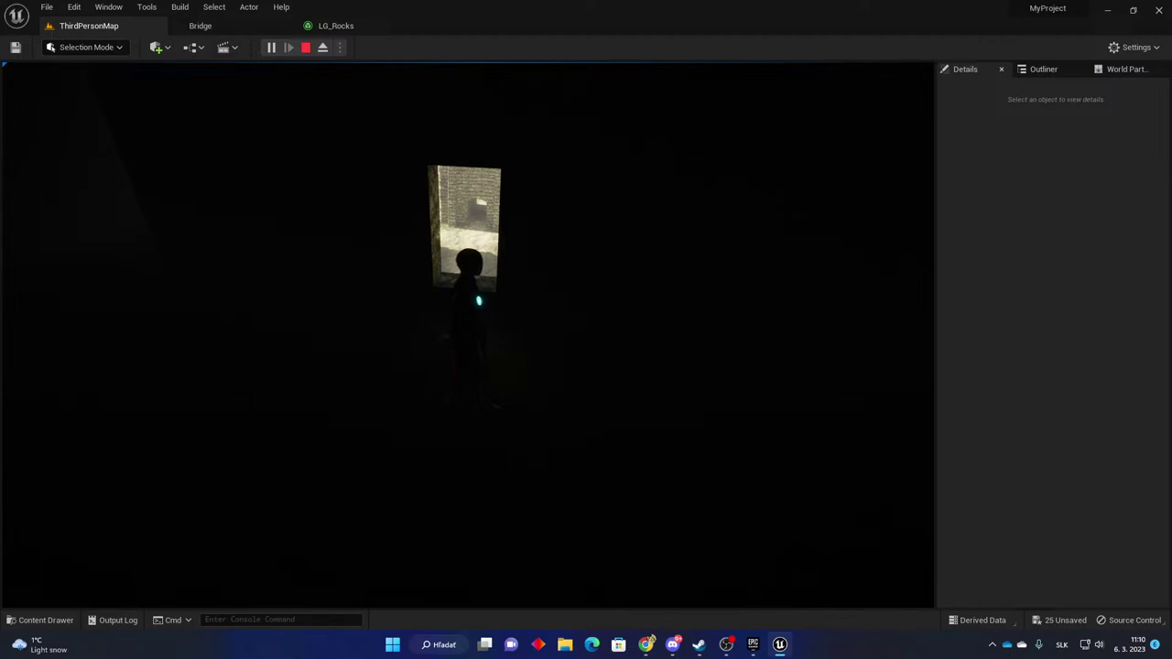
key("w")
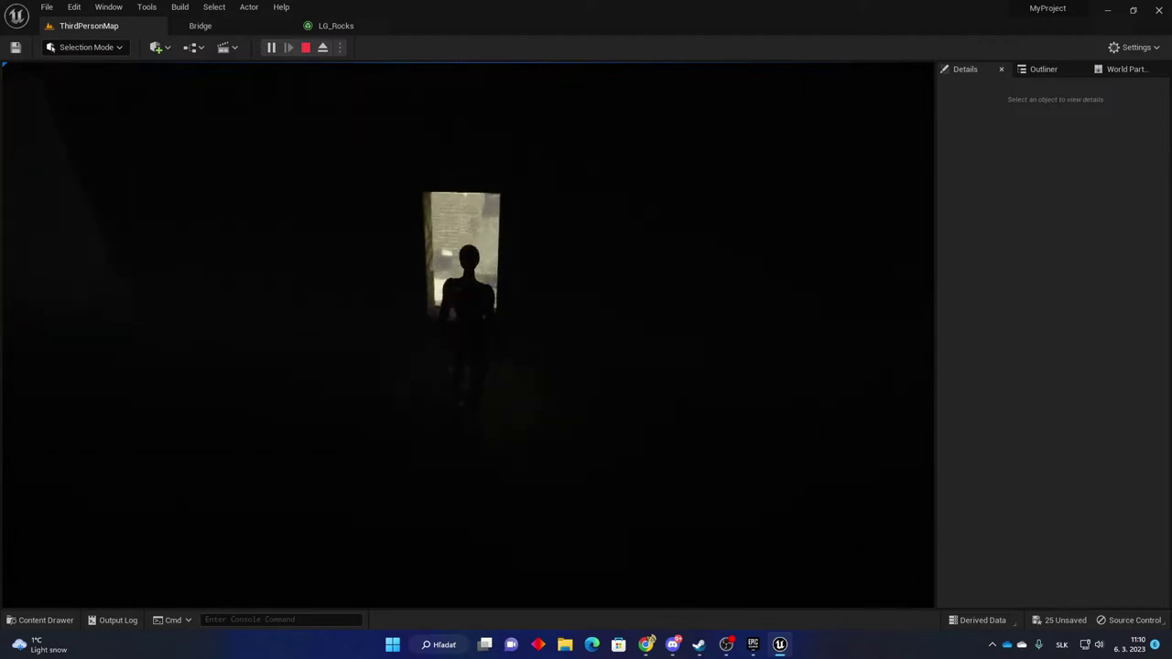
key("w")
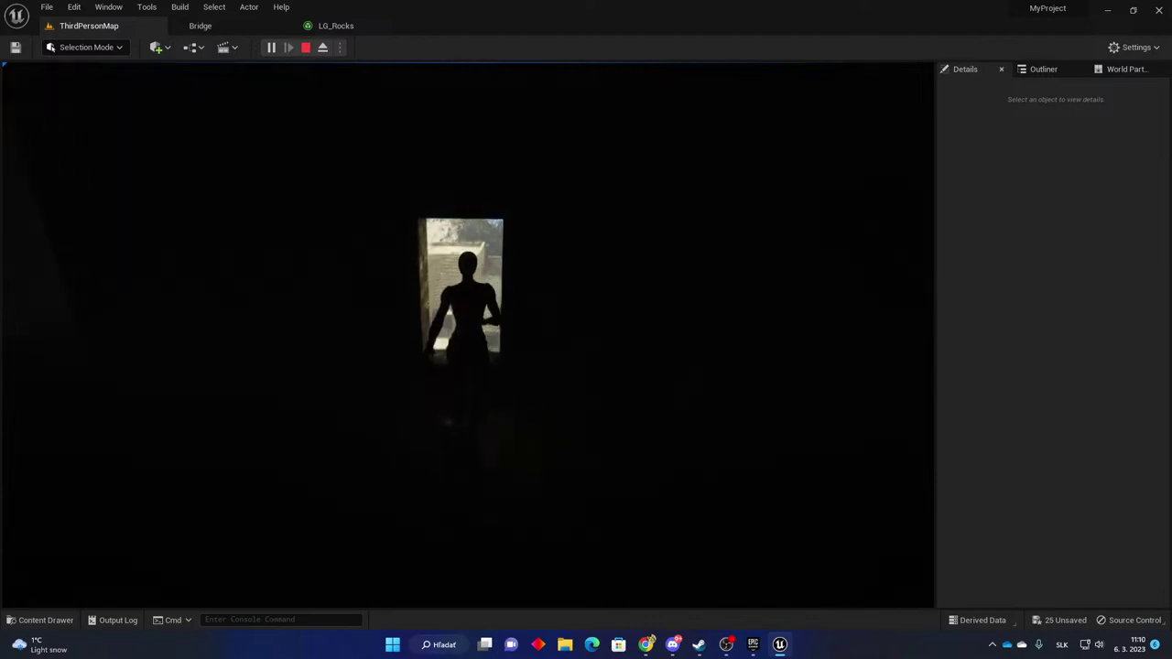
key("s")
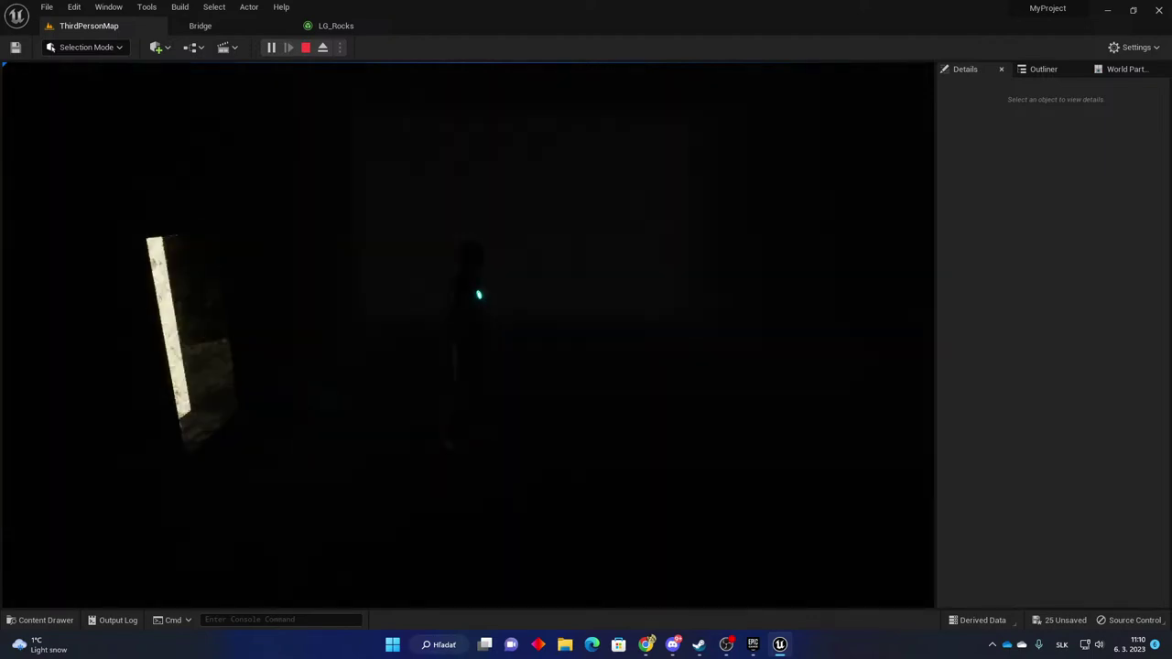
key("w")
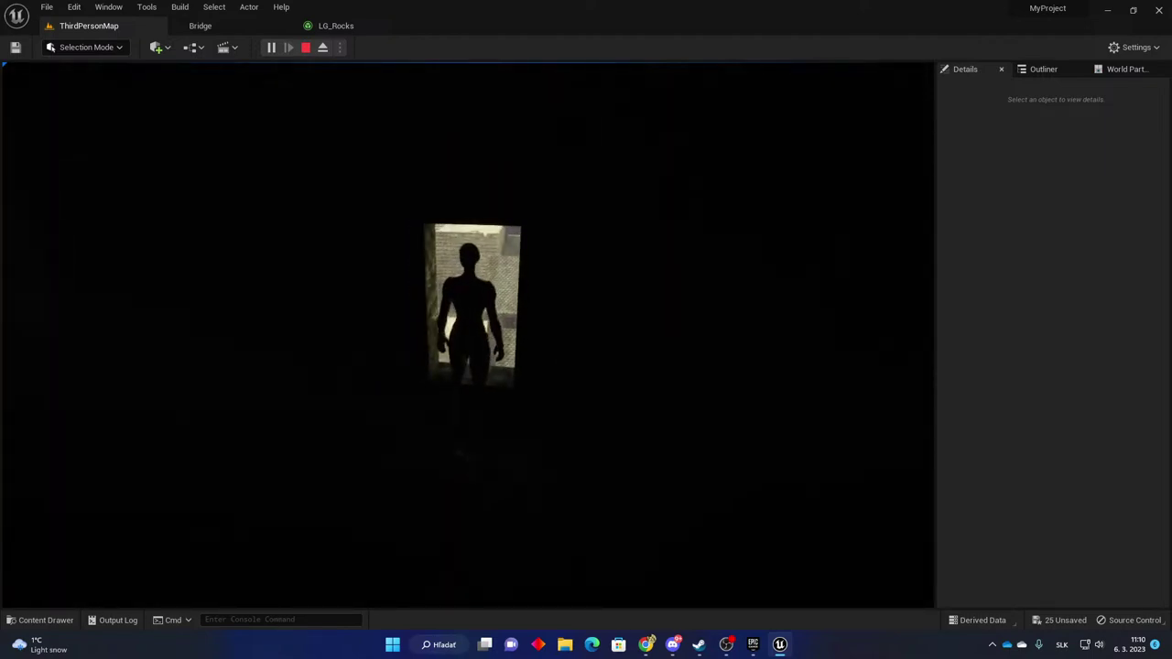
key("w")
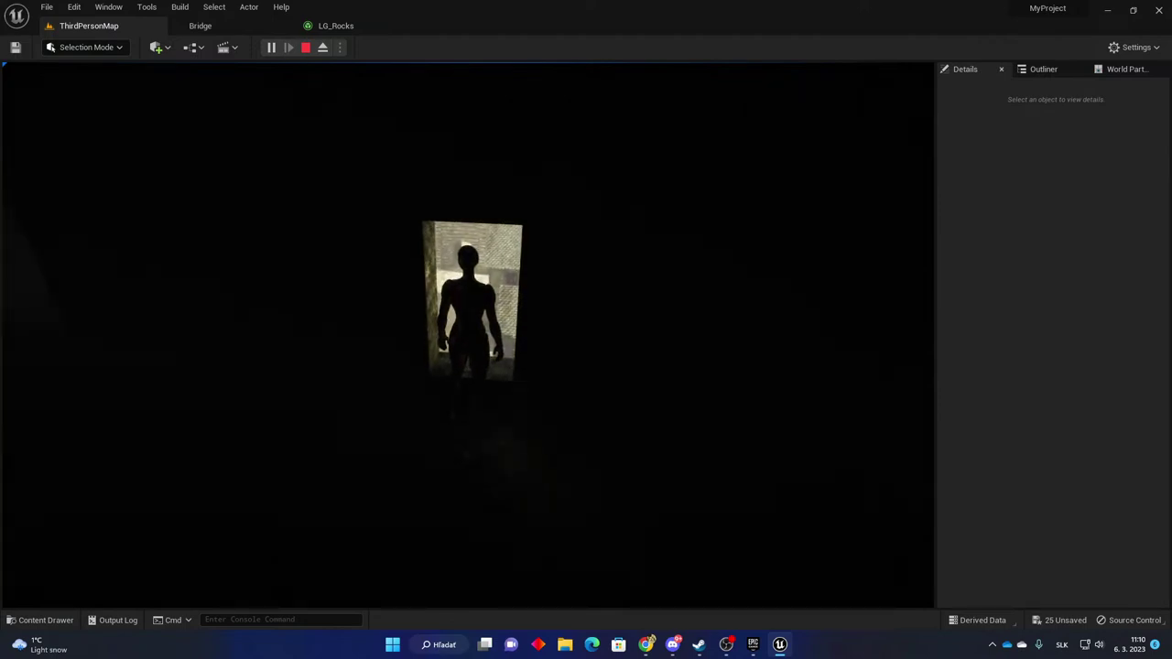
Run the character out of the unlit room into the large stone hall and examine its walls and staircase.
key("s")
key("w")
key("w")
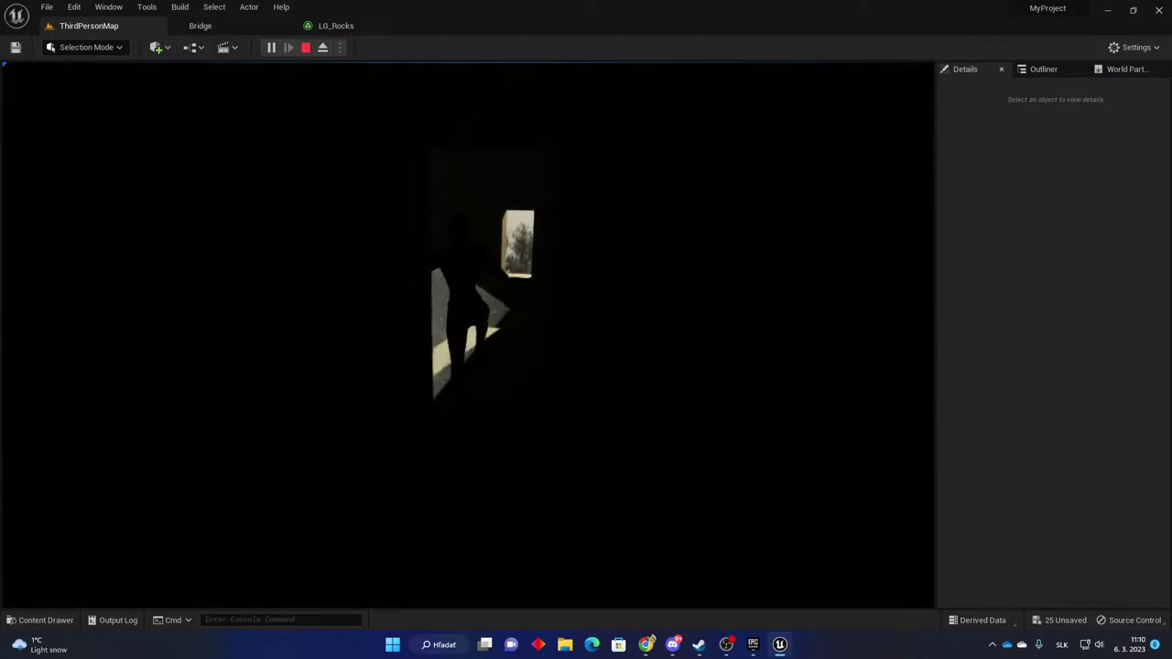
key("w")
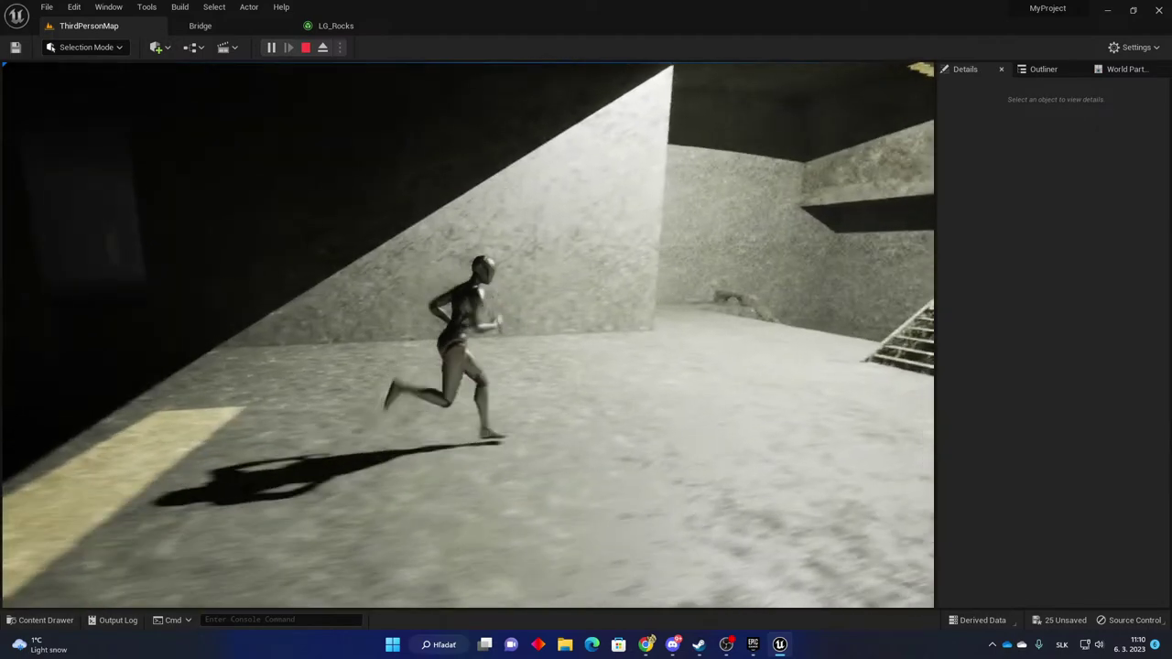
key("d")
key("w")
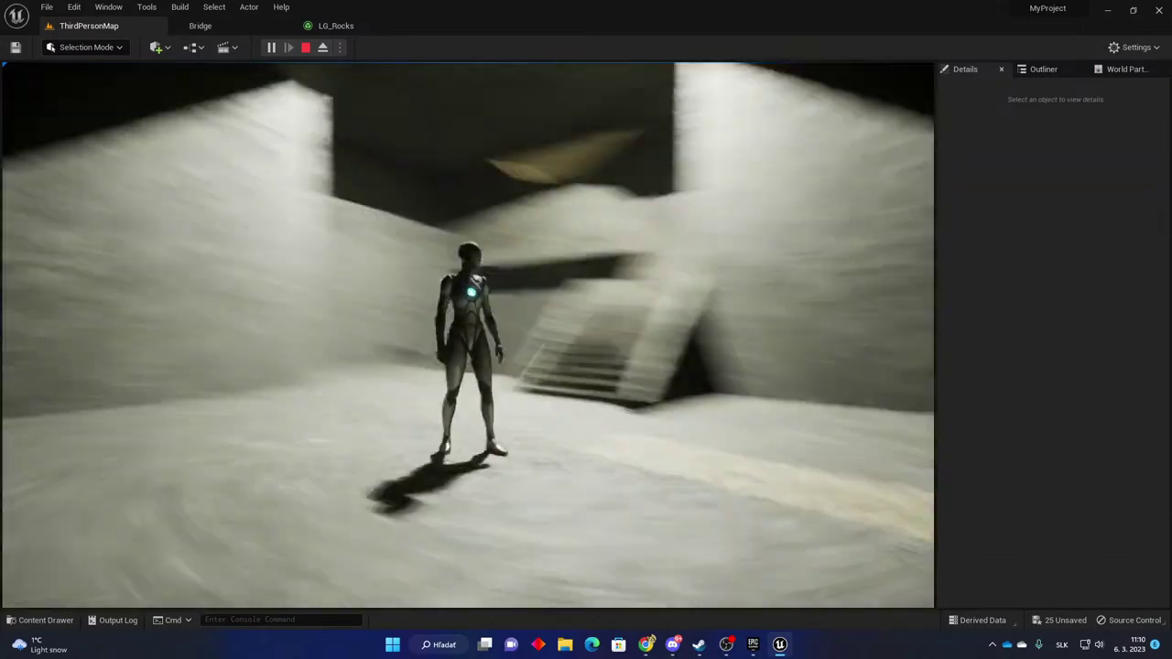
Climb the dark interior stairs with the character up to the castle roof and its battlements.
key("w")
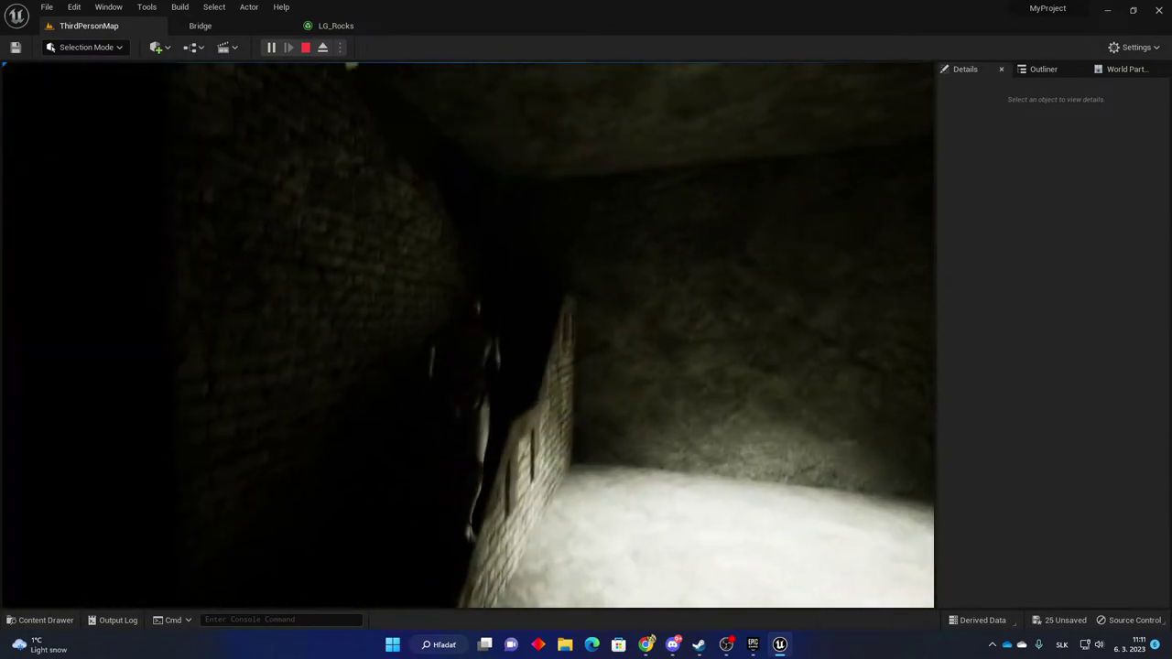
key("w")
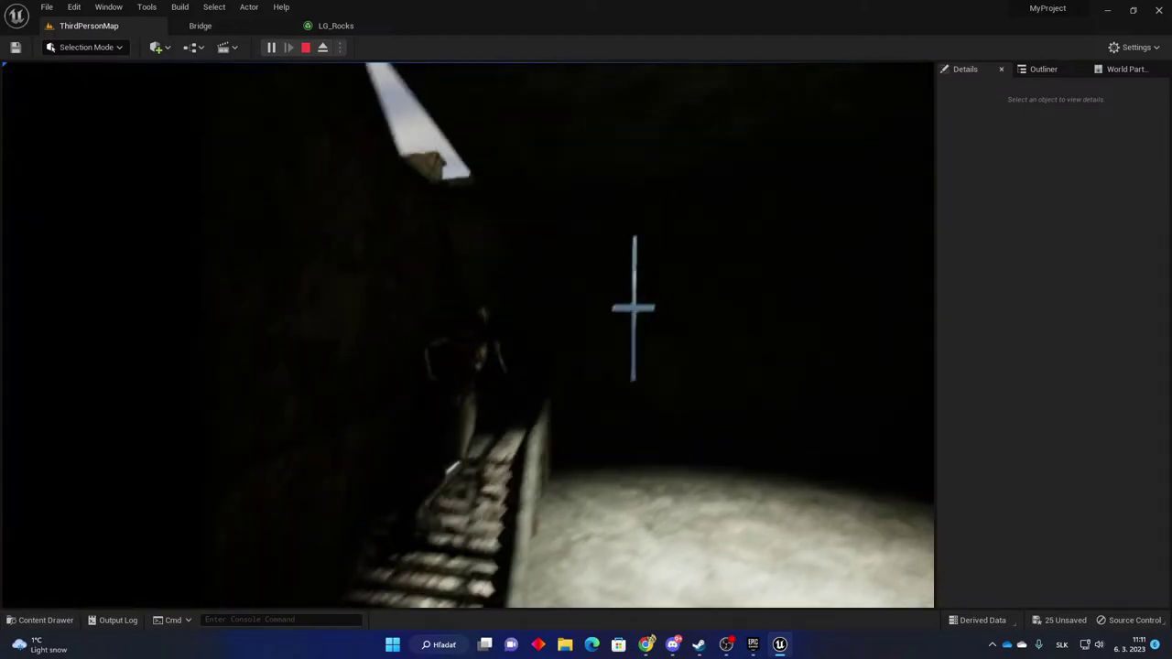
key("w")
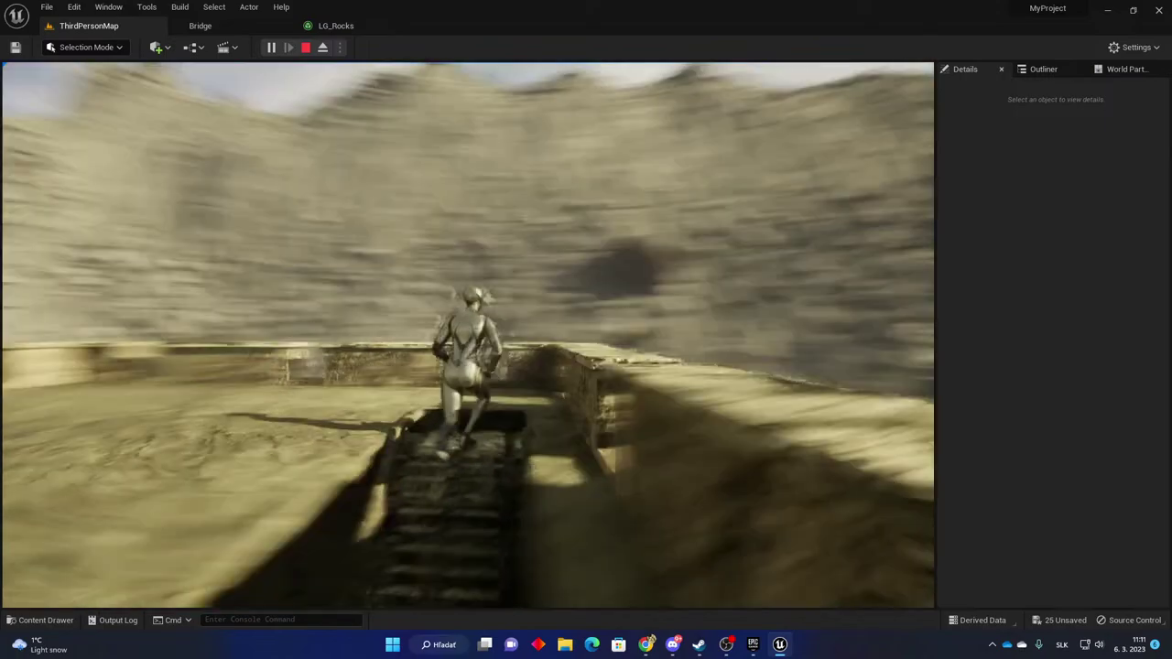
key("w")
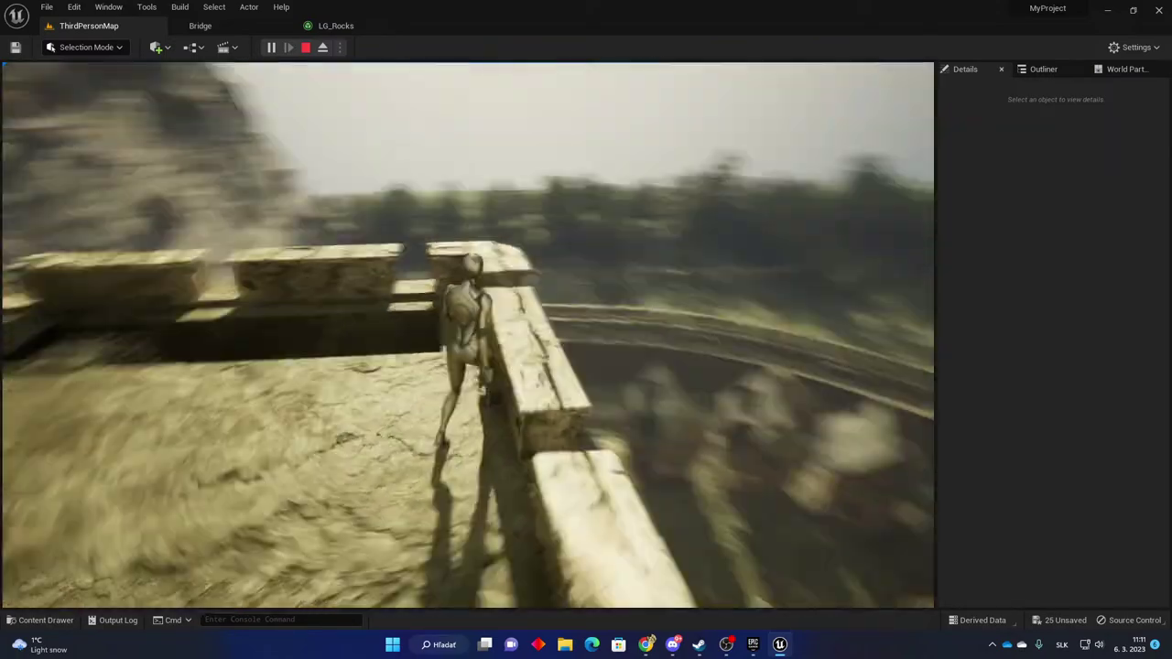
Jump and walk the character around the rooftop stairwell, inspecting the battlements and the village below.
key("a")
key("space")
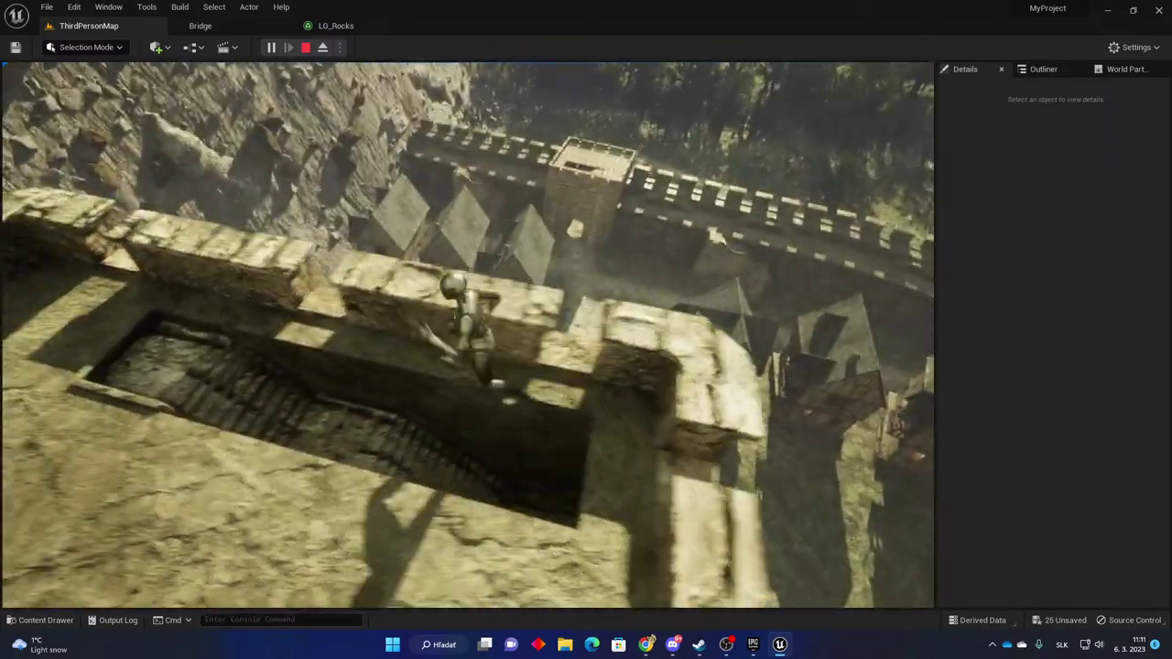
key("space")
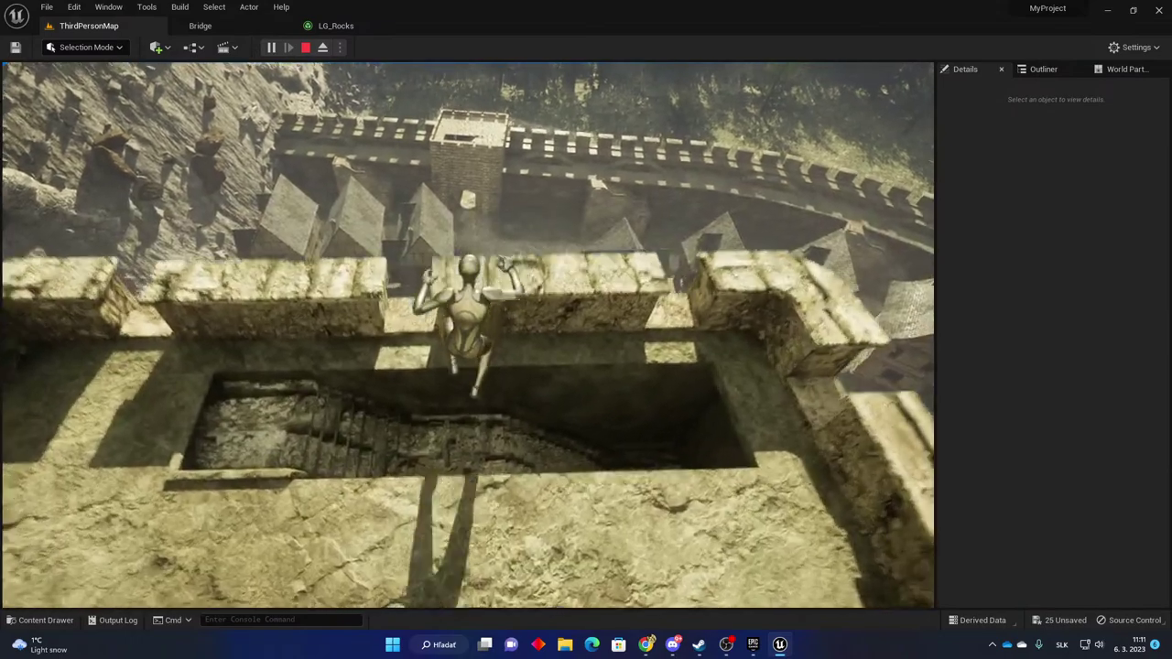
key("a")
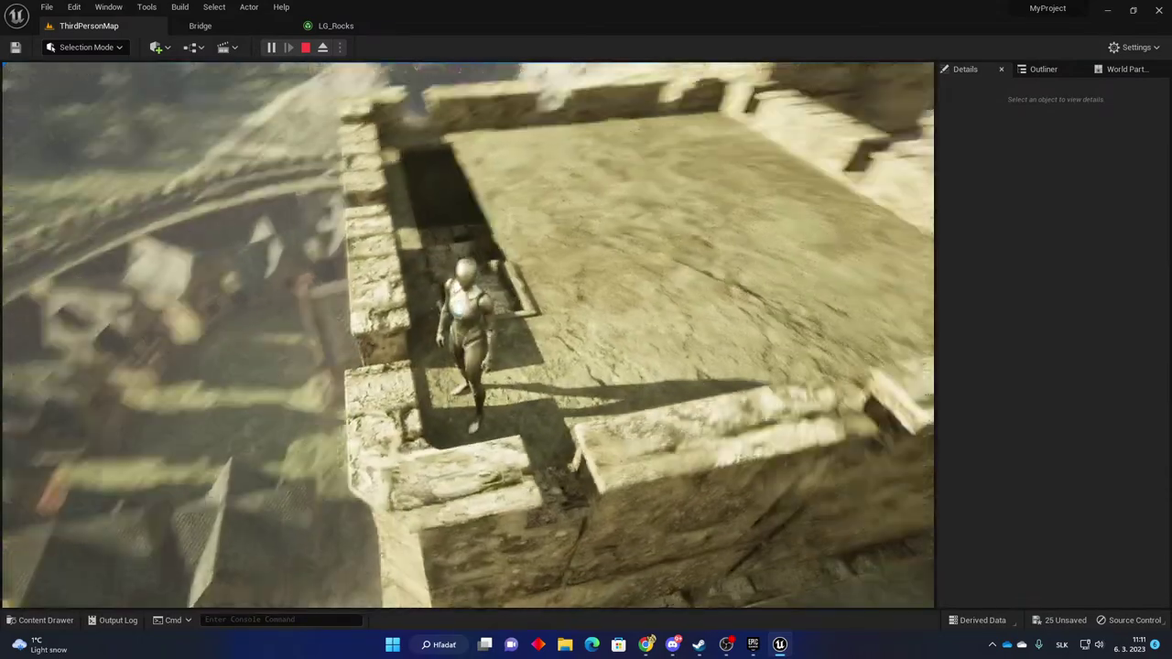
key("w")
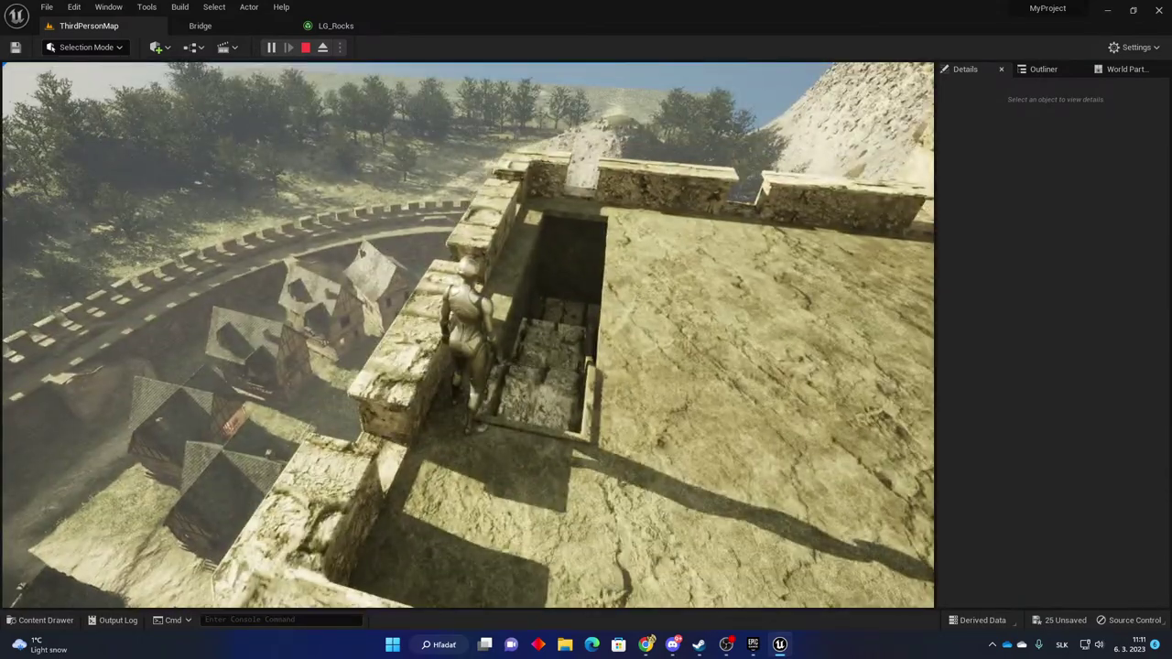
key("d")
key("w")
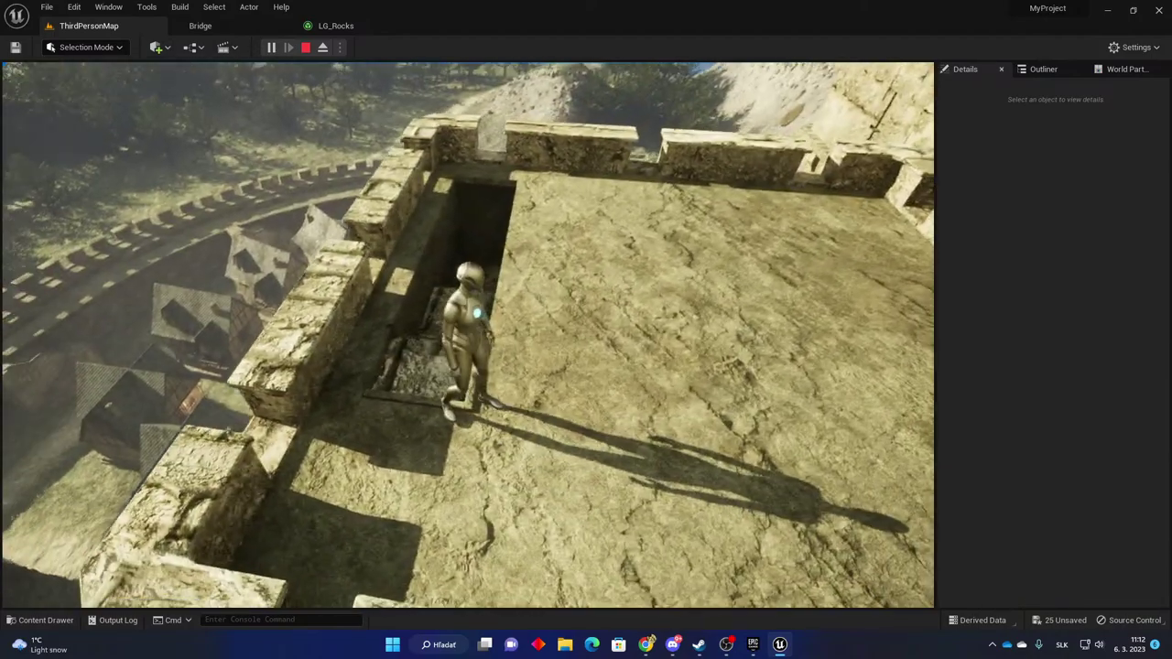
Run the character across the castle roof and back to inspect the stairwell opening along the parapet.
key("d")
key("d")
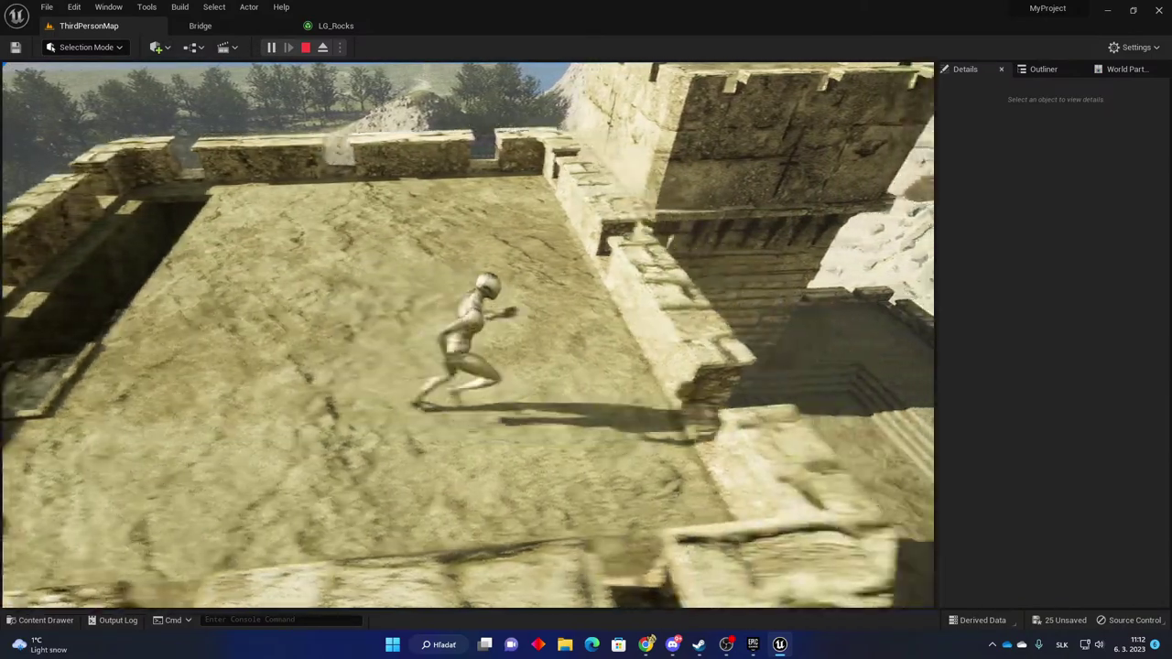
key("a")
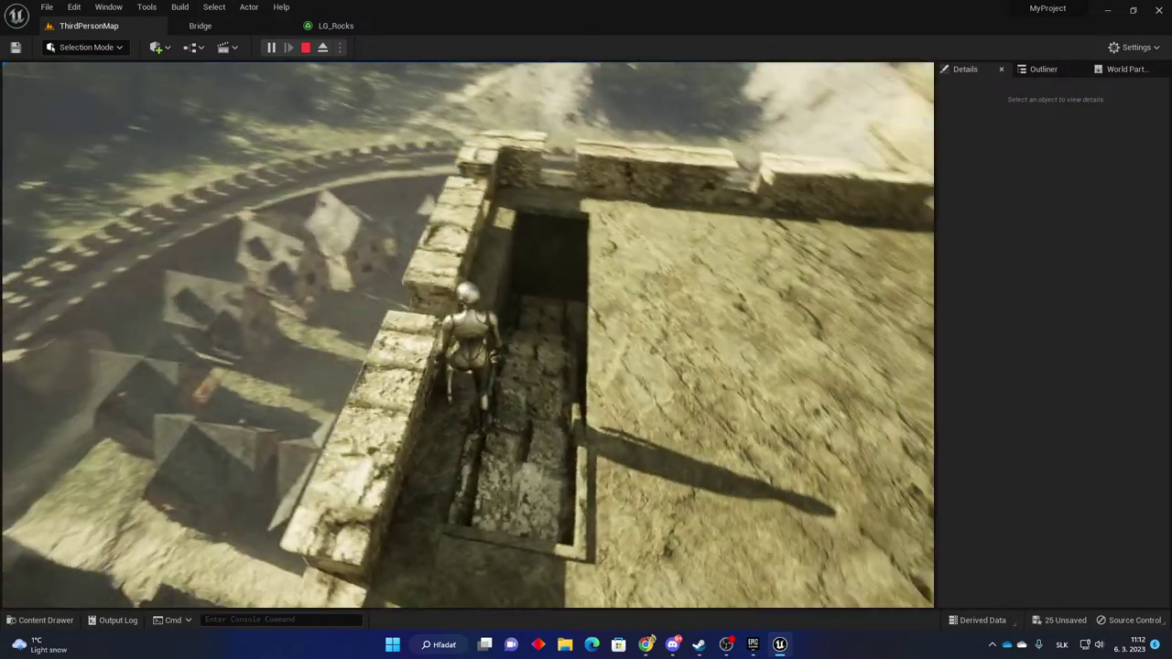
key("w")
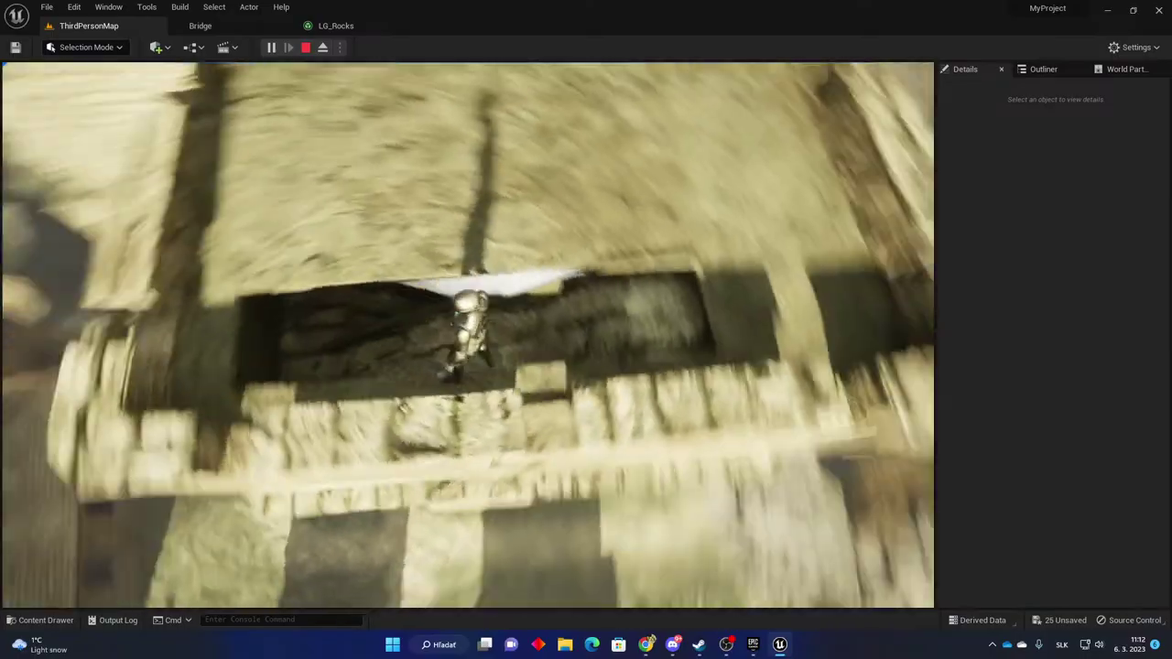
key("w")
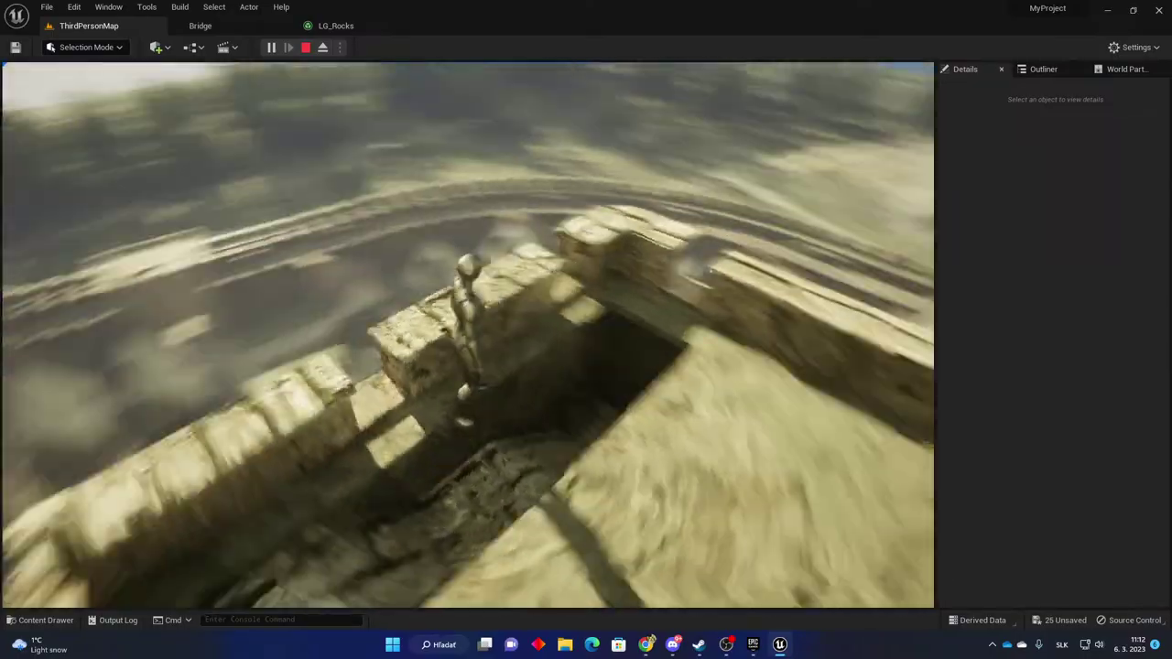
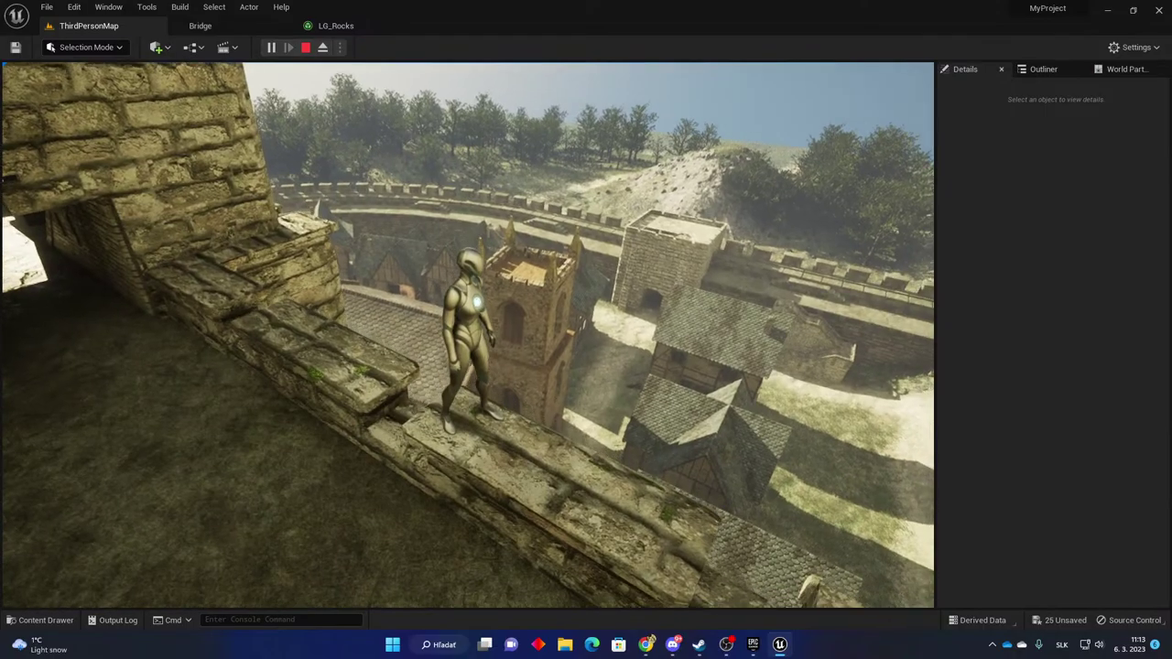
Drop the character off the castle parapet into the village and approach the church tower.
key("w")
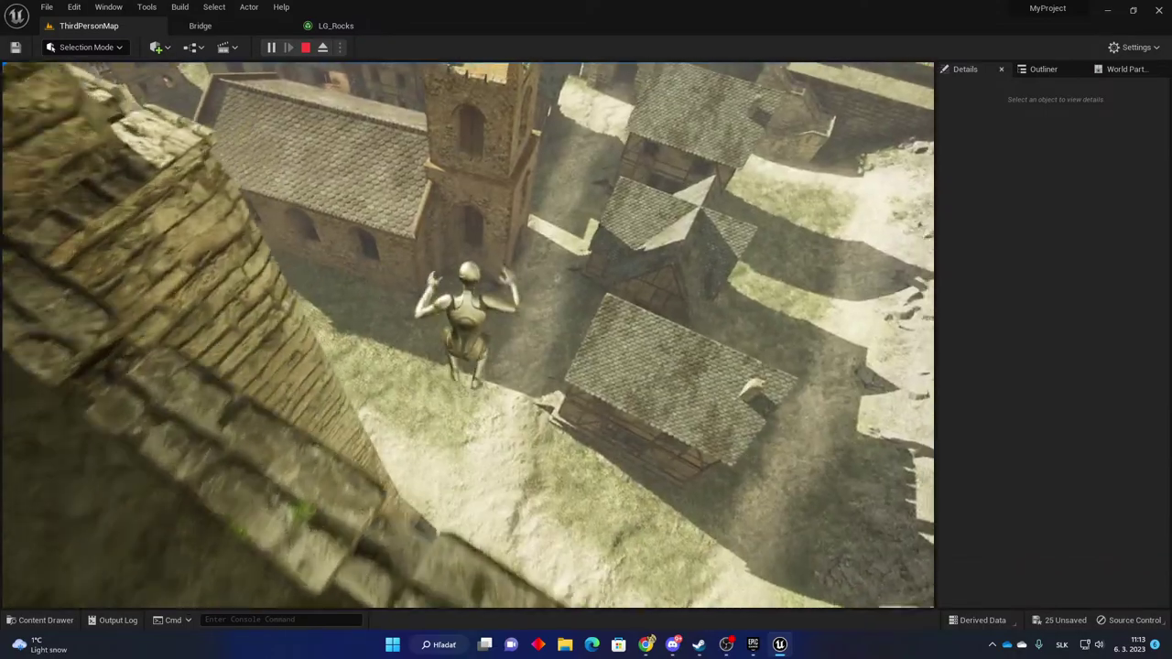
key("w")
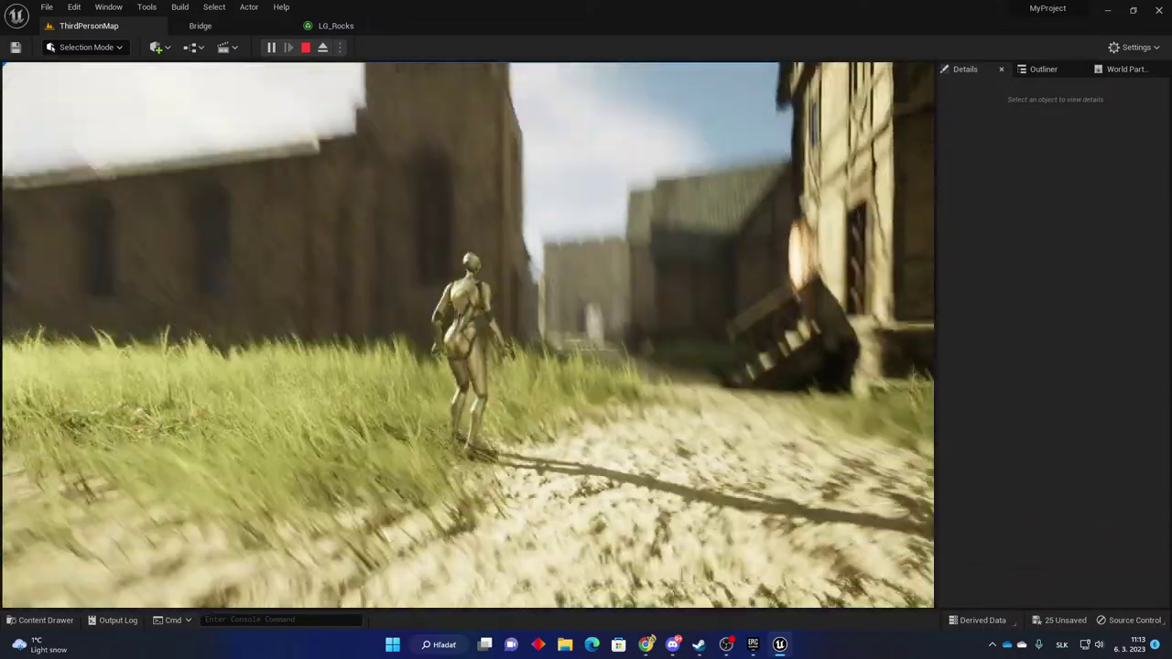
key("w")
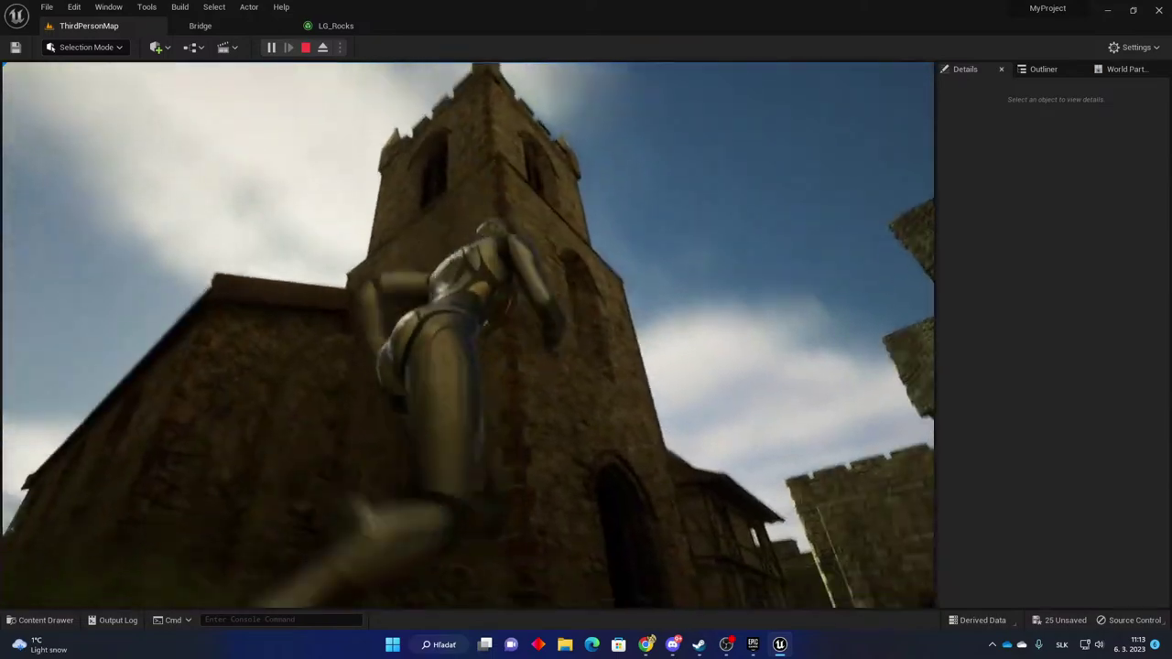
key("w")
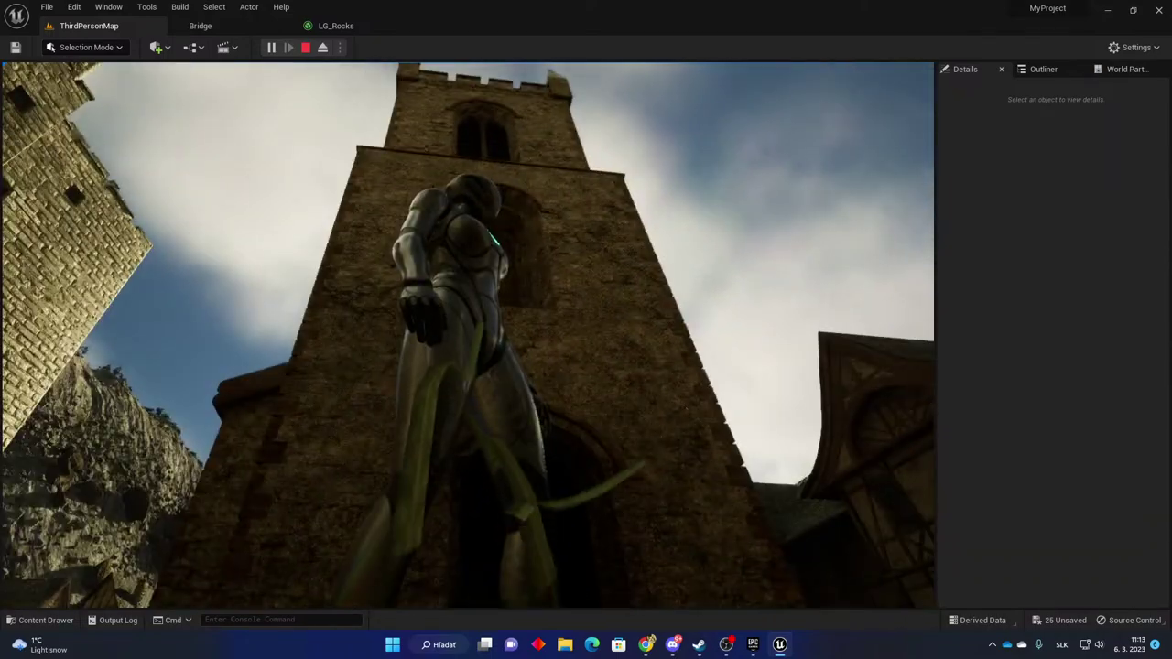
Move the character around the church tower's arched doorway and enter the dark interior.
key("a")
key("d")
key("w")
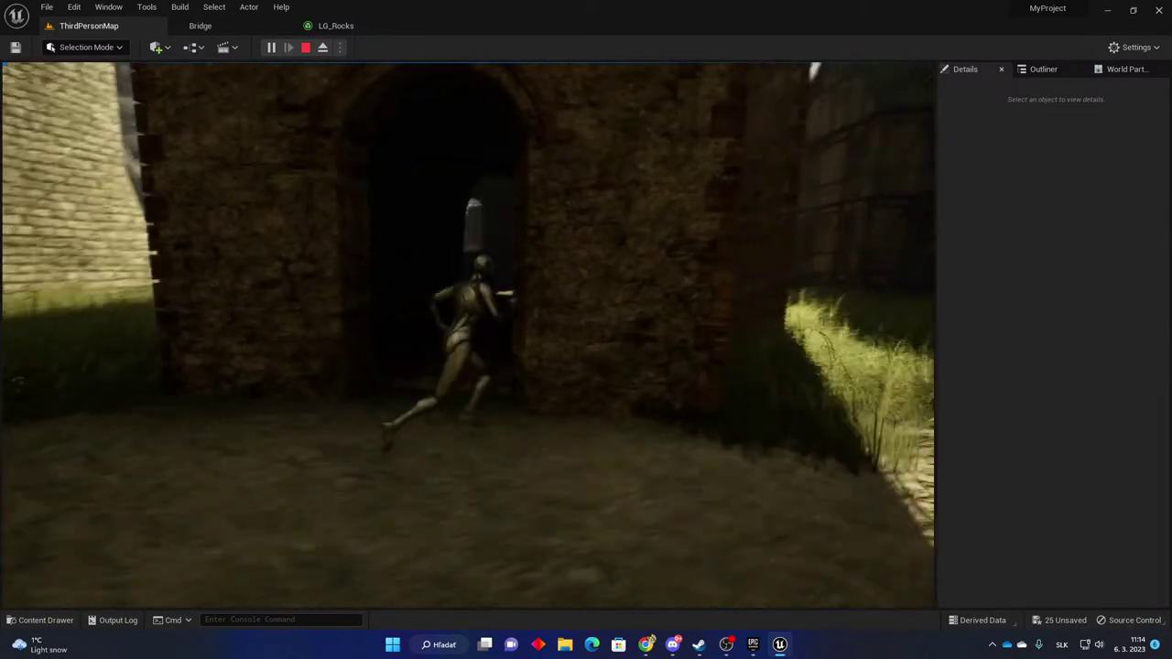
key("a")
key("d")
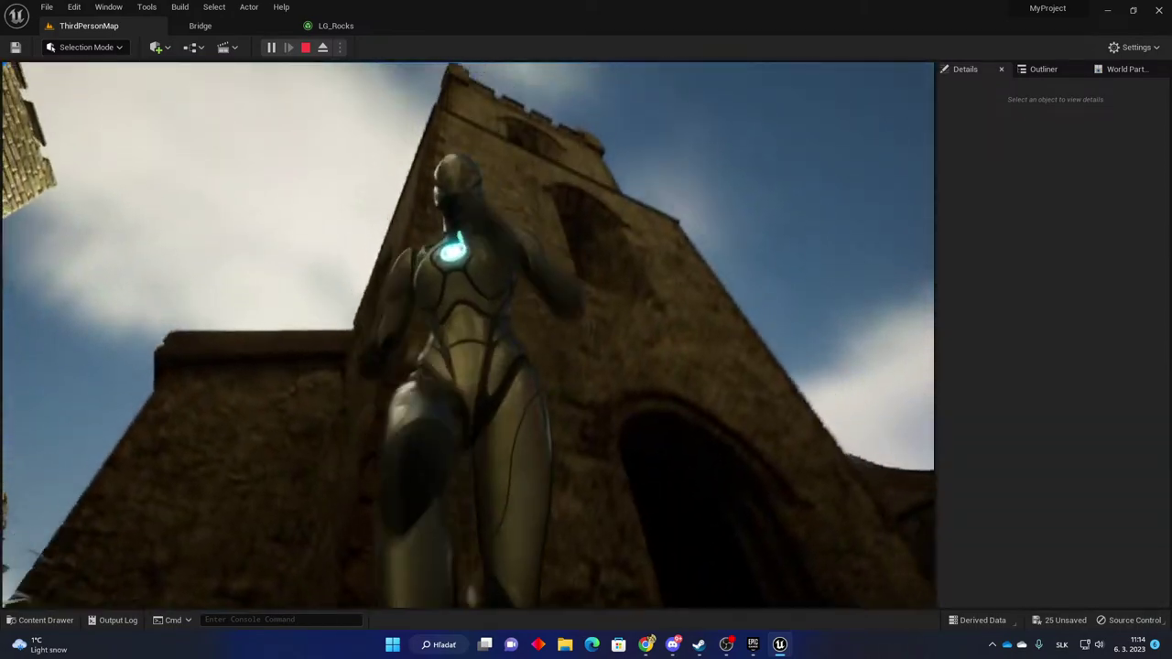
key("w")
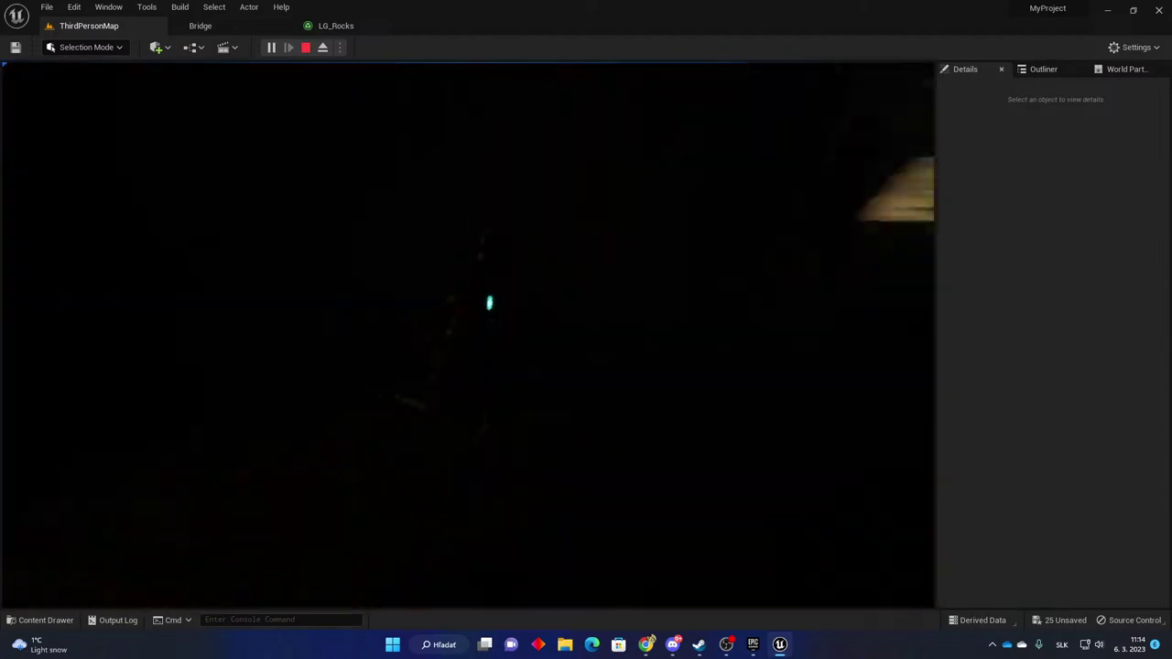
Bring the character back out of the church and examine the tower's exterior from the surrounding grass.
key("s")
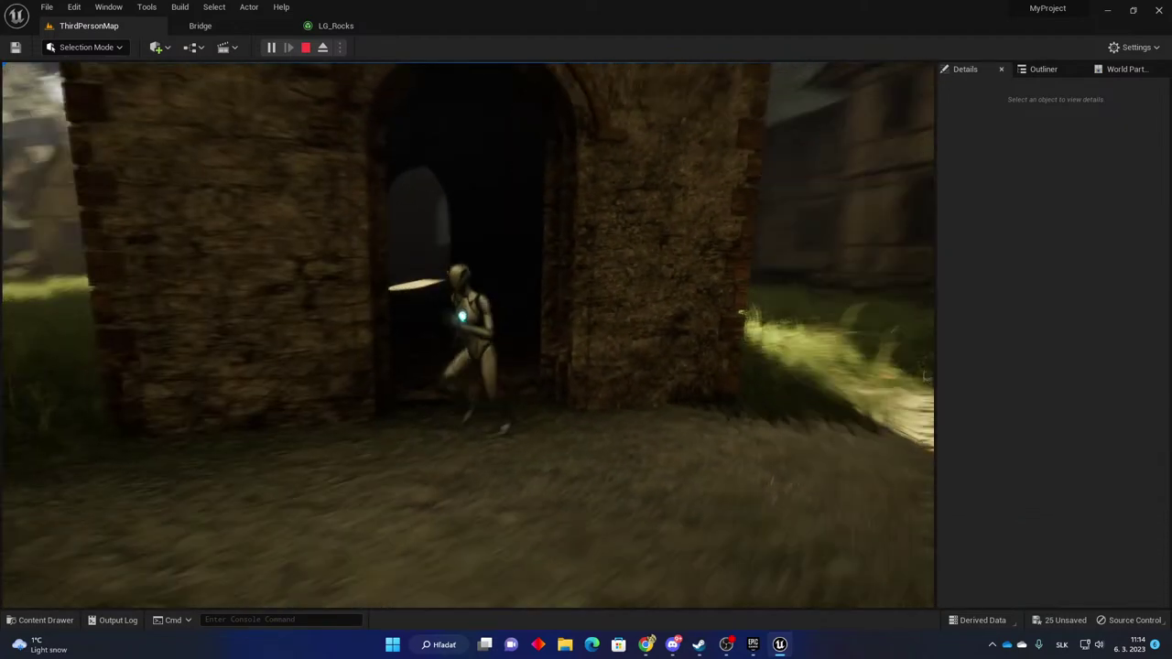
key("a")
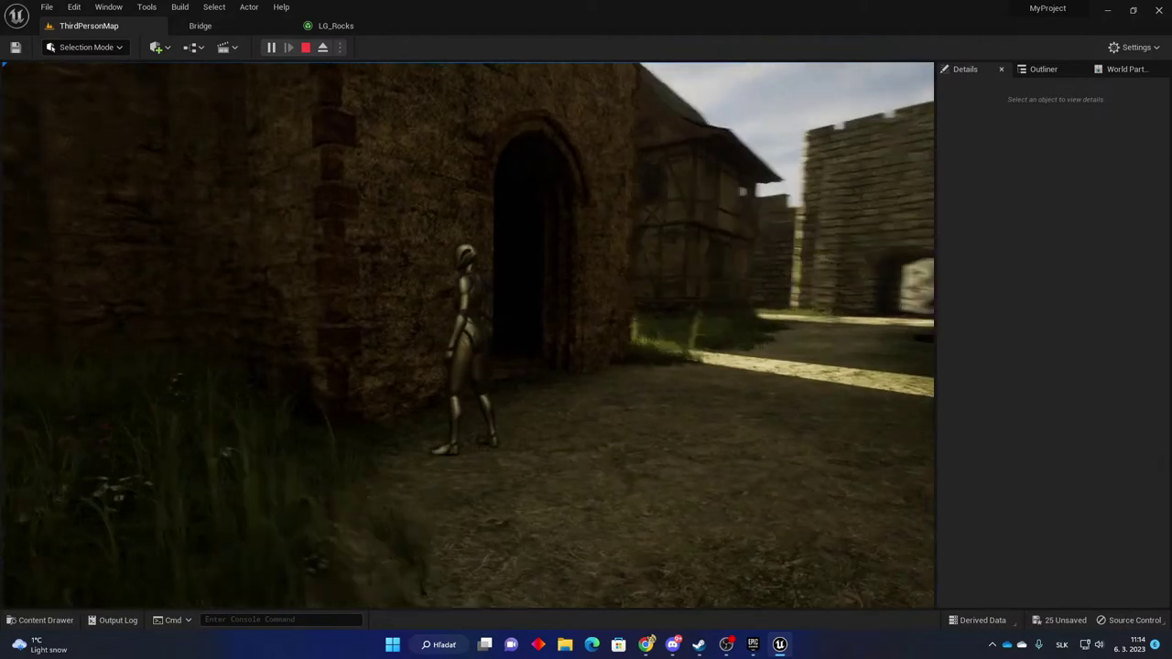
key("a")
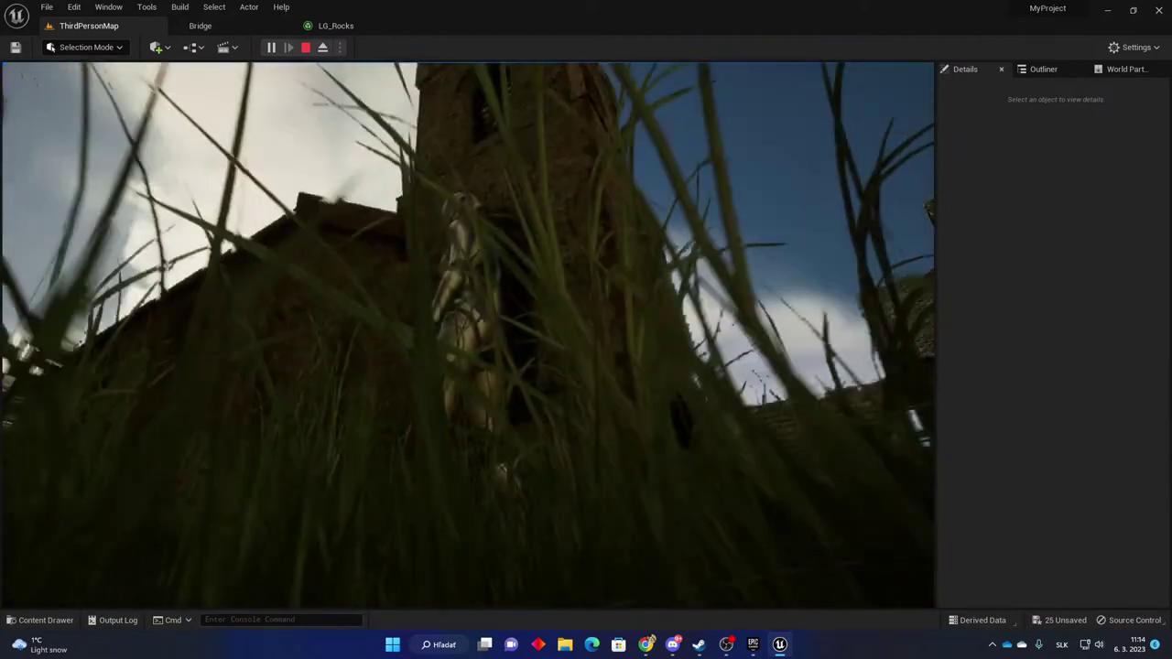
key("d")
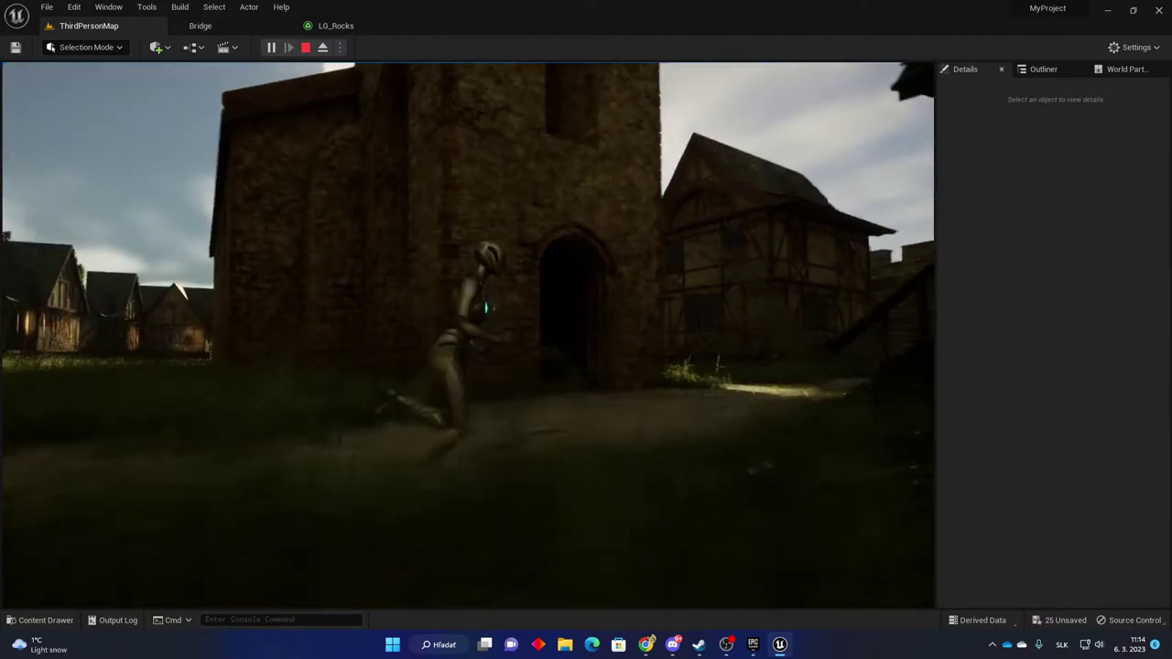
Run the character along the street between the timber-framed houses and look back toward the church.
key("w")
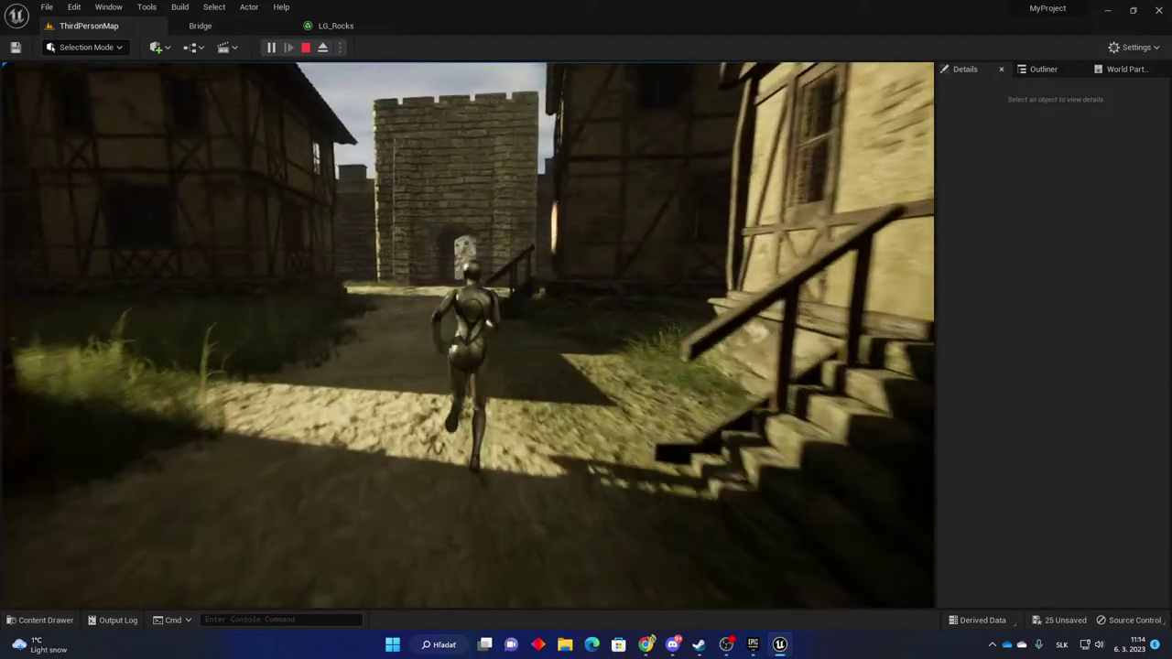
key("d")
key("s")
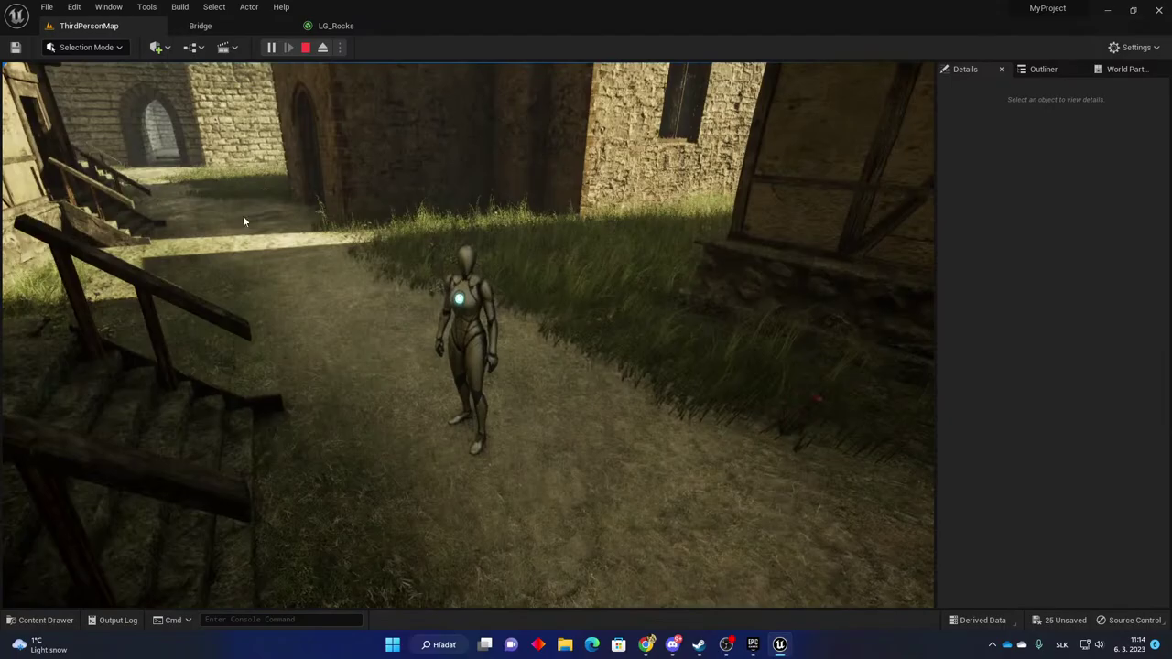
End the play test and view the whole castle, village and curved outer wall from above.
key("Escape")
left_click(291, 243)
right_click_drag(387, 253, 416, 275)
key("s")
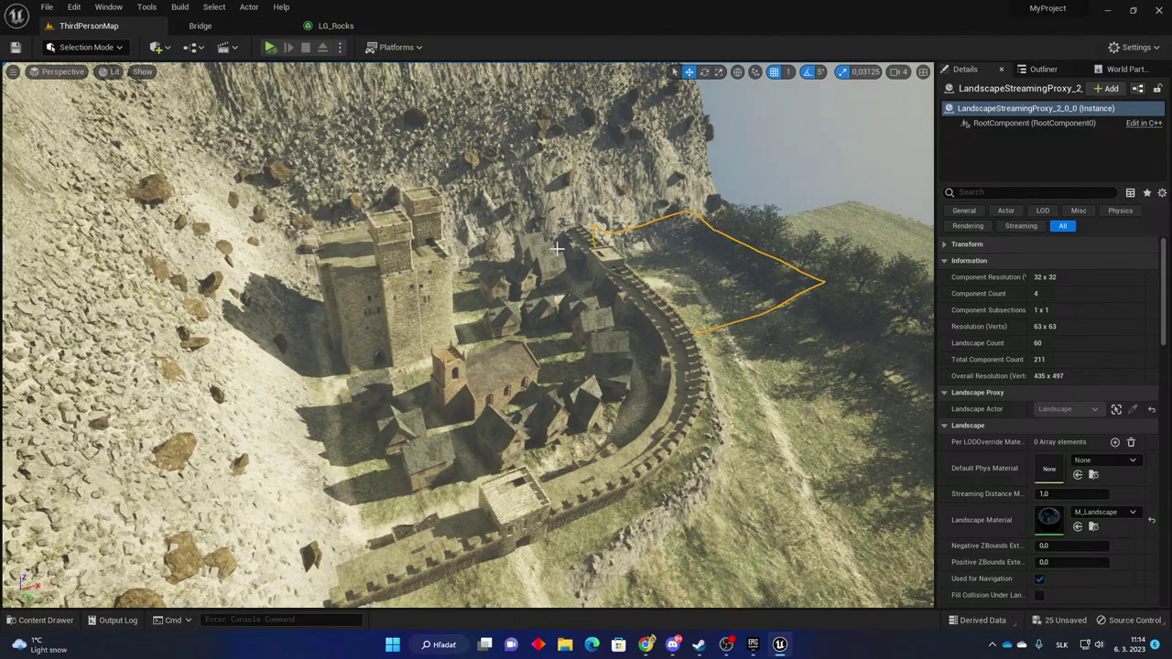
Examine the houses, church and keep inside the castle walls from several angles.
right_click_drag(499, 270, 469, 342)
key("w")
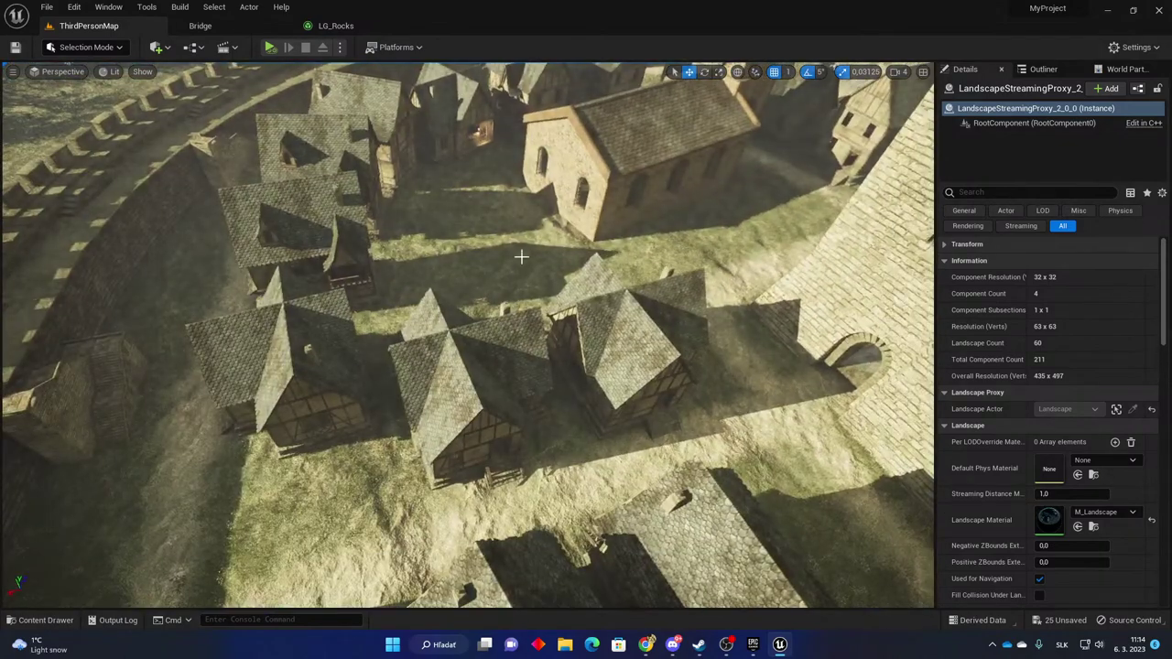
right_click_drag(644, 234, 682, 215)
right_click_drag(478, 225, 622, 284)
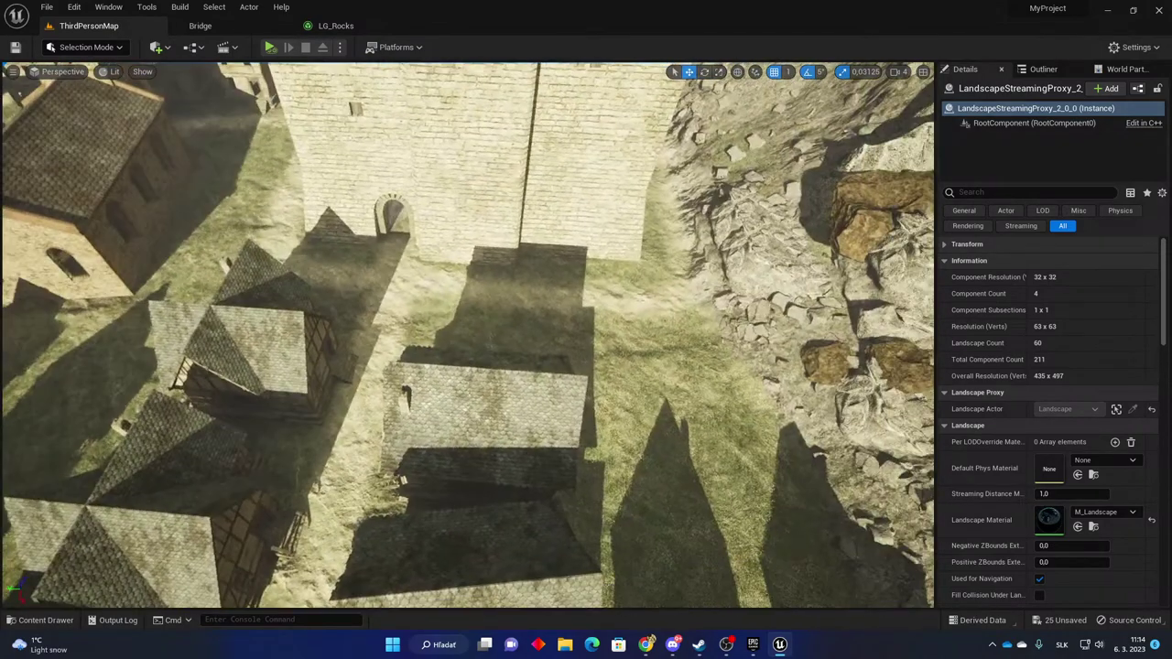
right_click_drag(678, 358, 573, 277)
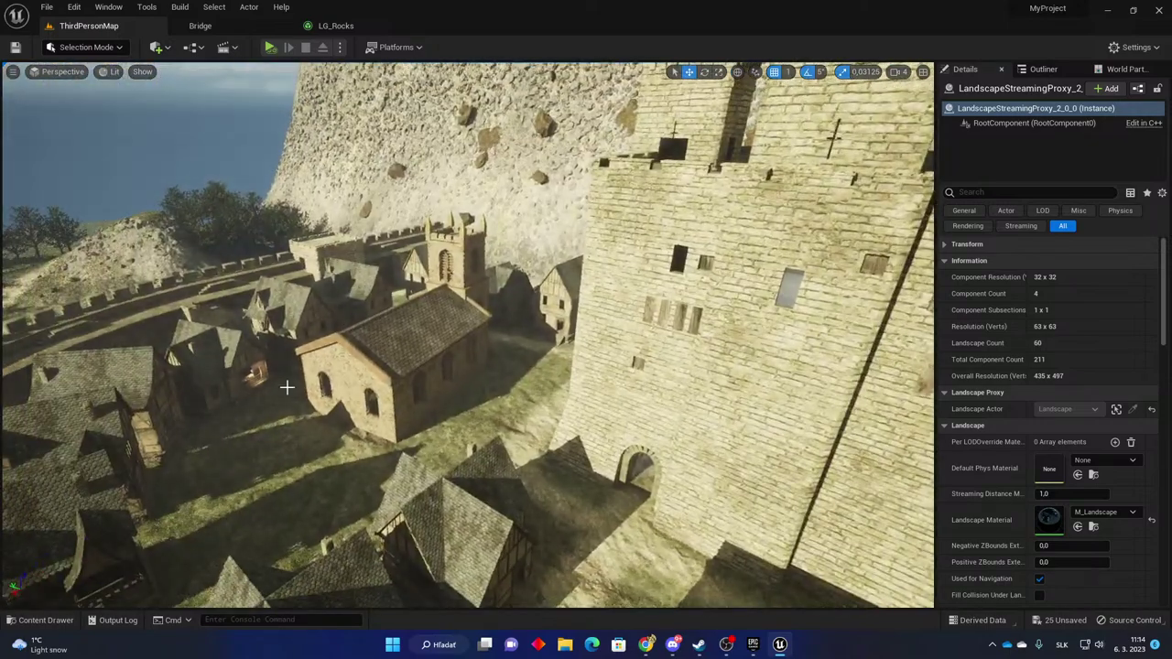
right_click_drag(394, 393, 286, 414)
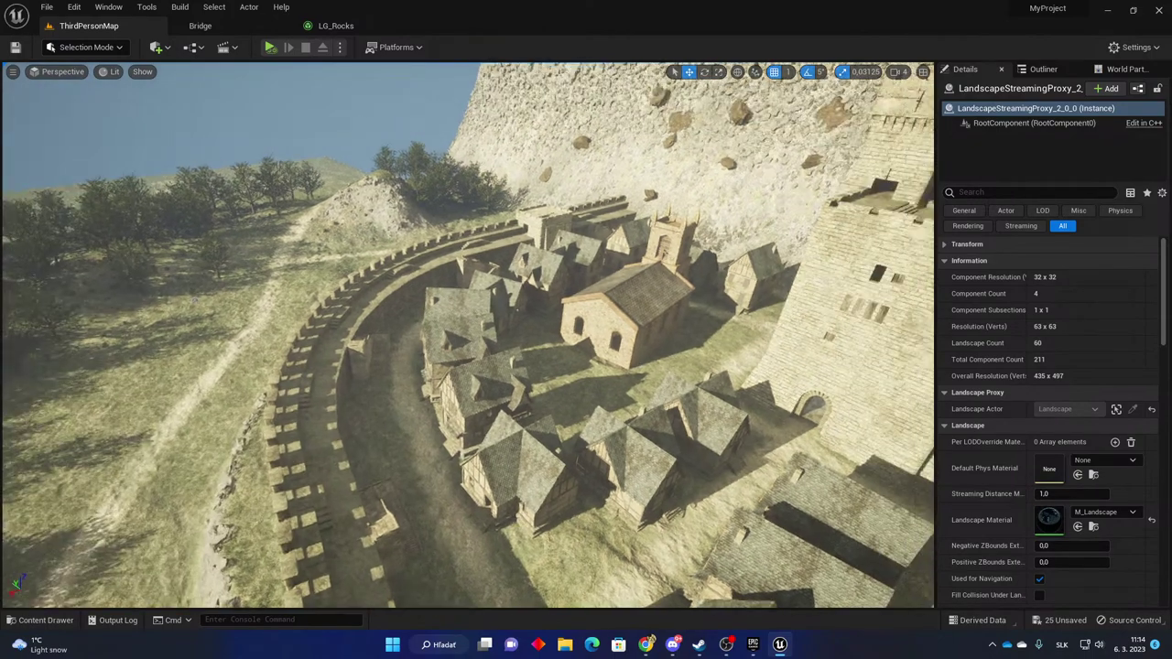
right_click_drag(286, 414, 418, 371)
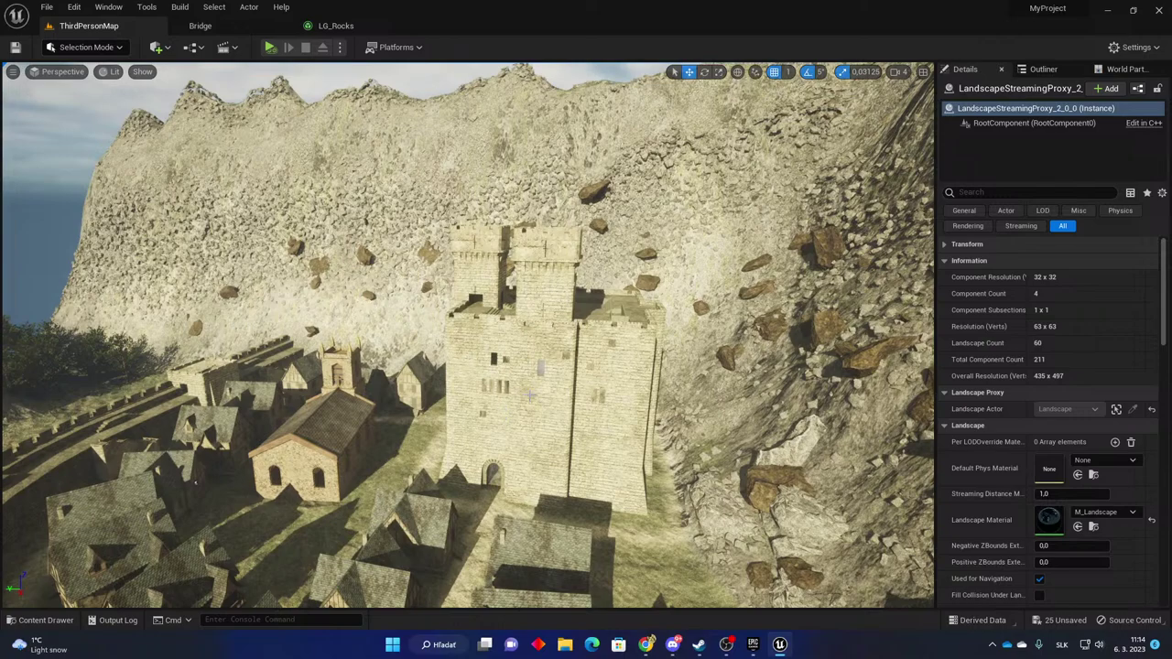
right_click_drag(605, 378, 513, 440)
right_click_drag(554, 401, 513, 366)
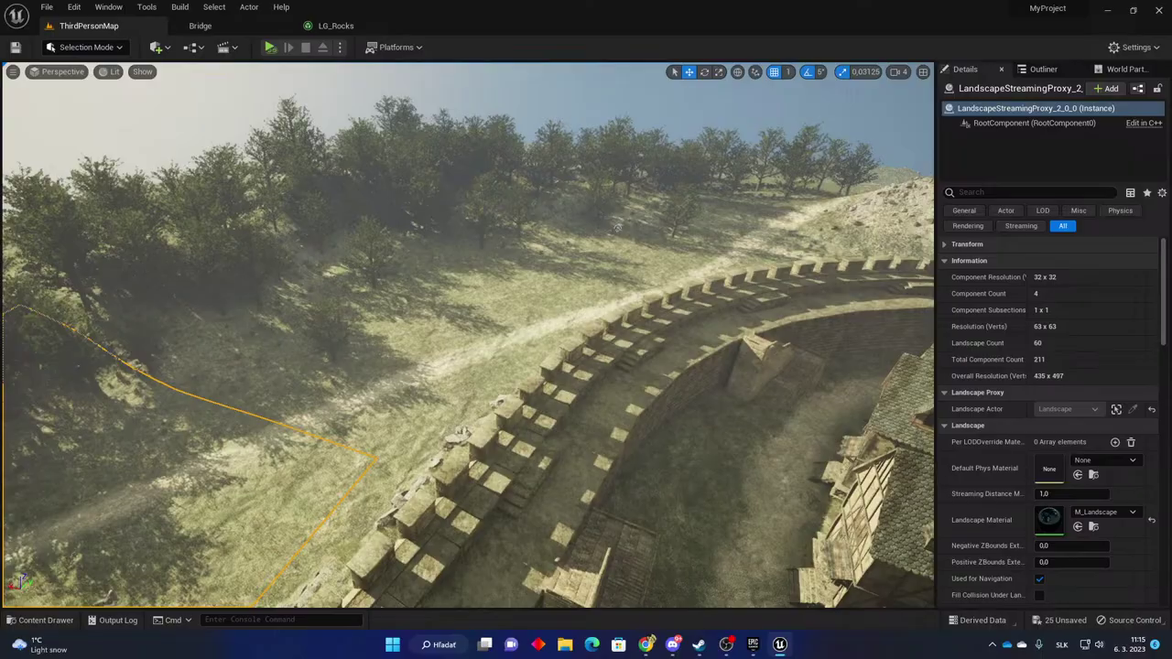
Examine the forest, paths and rocky slope outside the castle wall.
right_click_drag(617, 227, 750, 233)
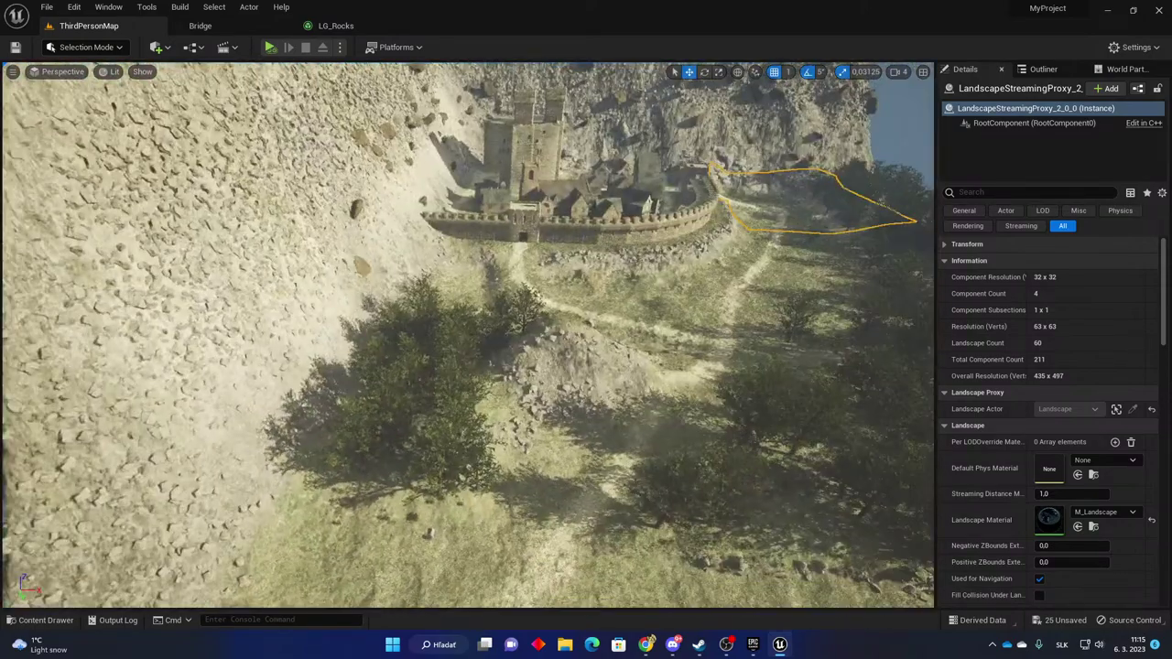
right_click_drag(469, 336, 631, 335)
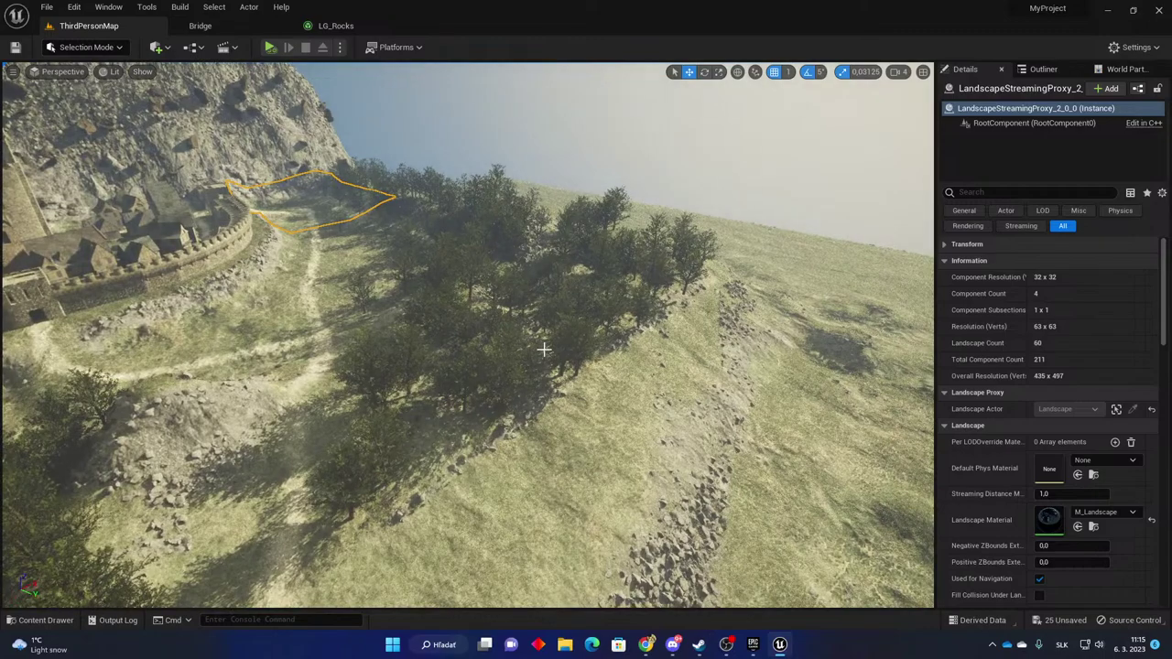
key("w")
right_click_drag(811, 390, 513, 366)
key("w")
key("s")
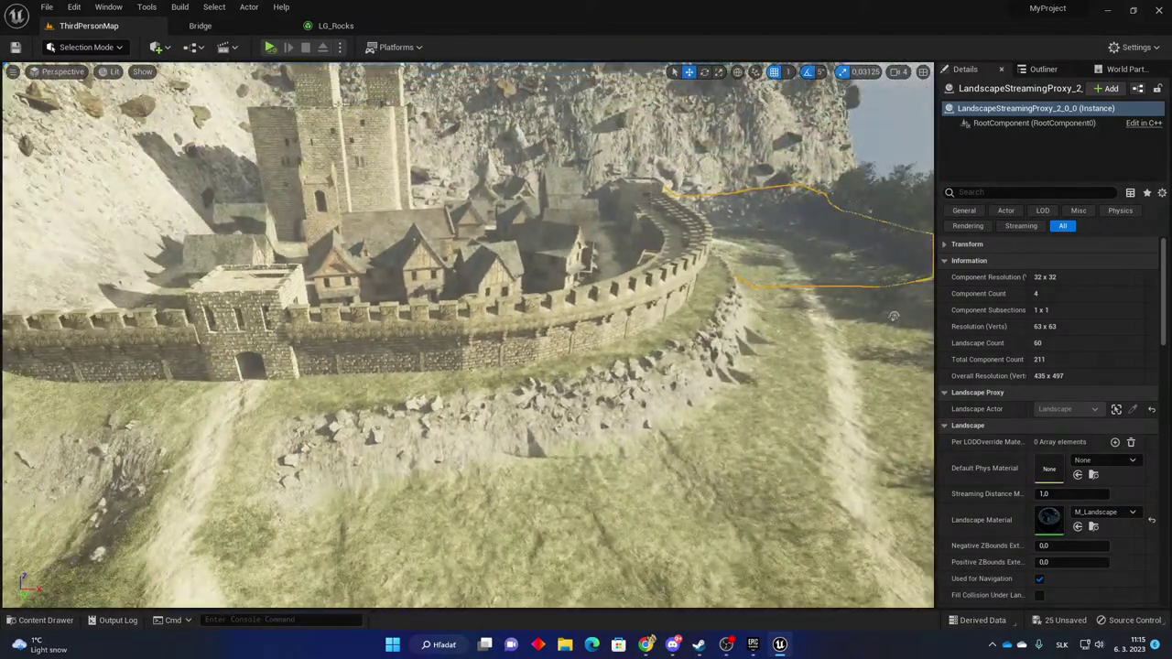
Switch to Landscape mode and smooth the rocky slope below the castle wall beside the gate with the Smooth tool.
left_click(87, 47)
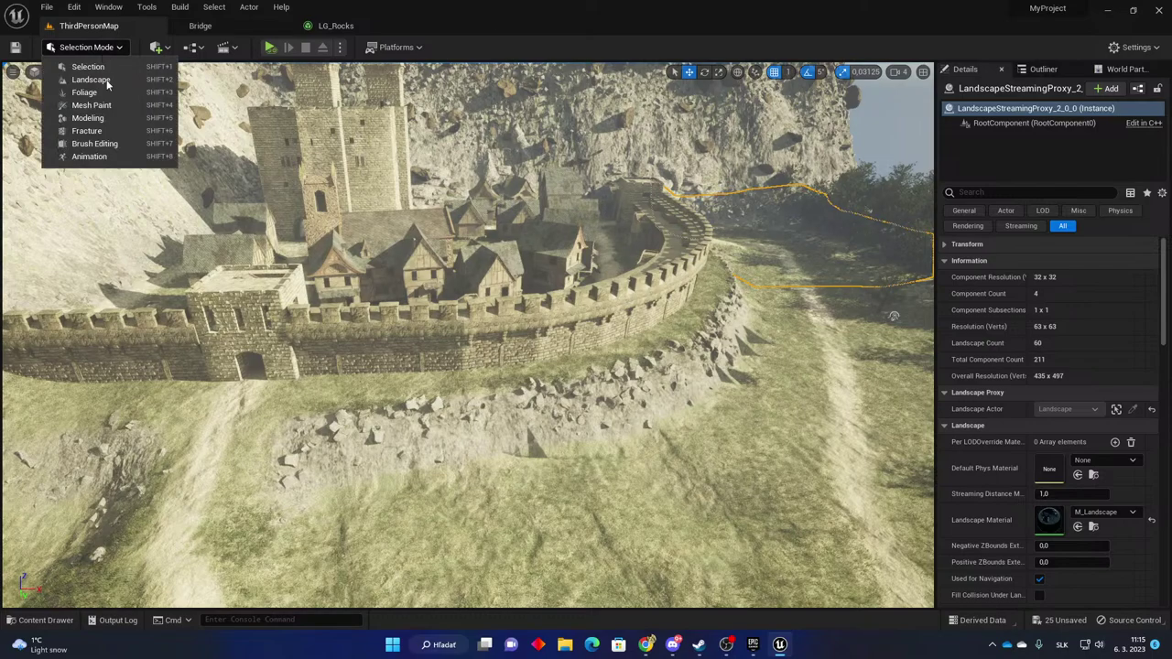
left_click(106, 87)
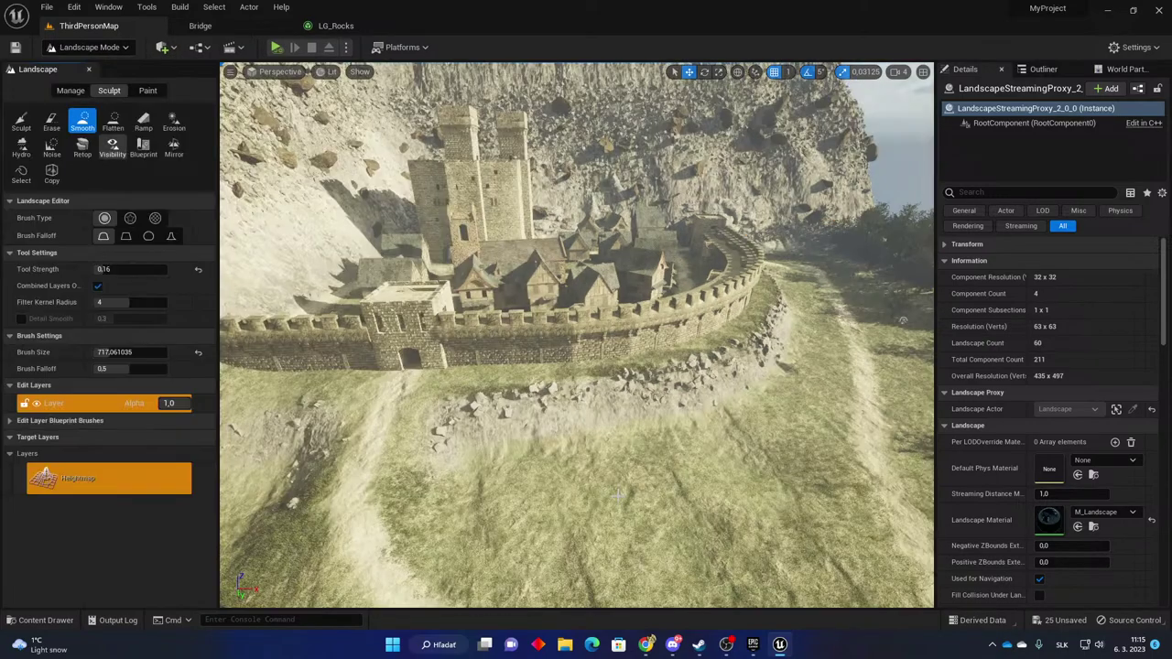
key("w")
right_click_drag(550, 348, 558, 412)
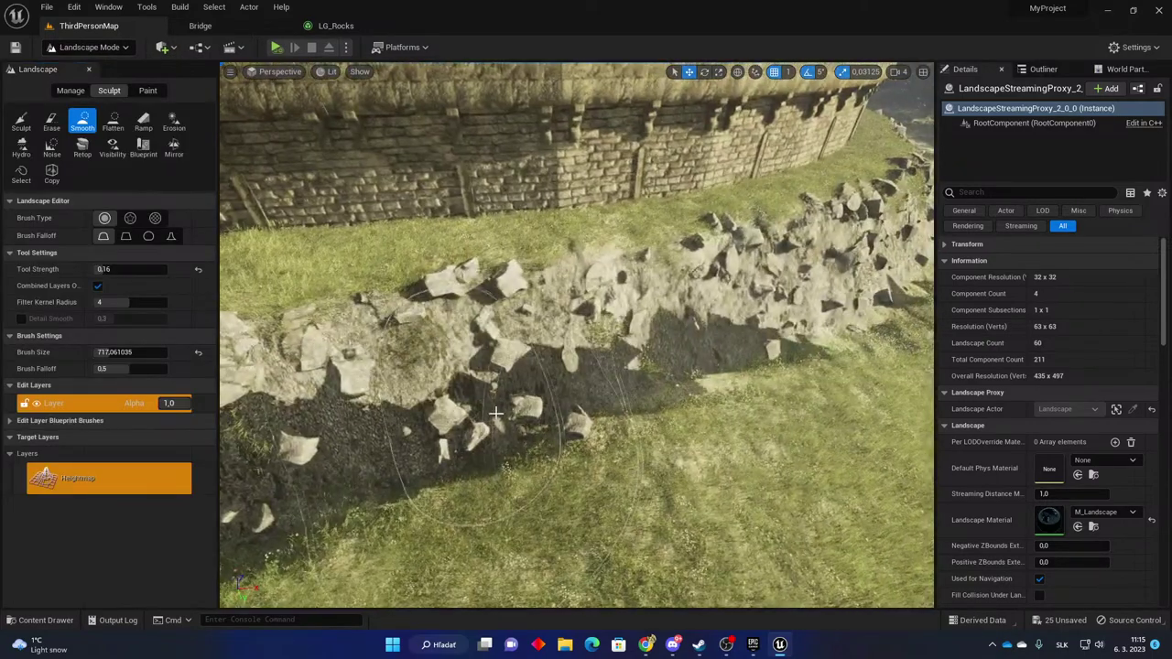
left_click_drag(410, 356, 385, 371)
key("s")
right_click_drag(644, 379, 584, 368)
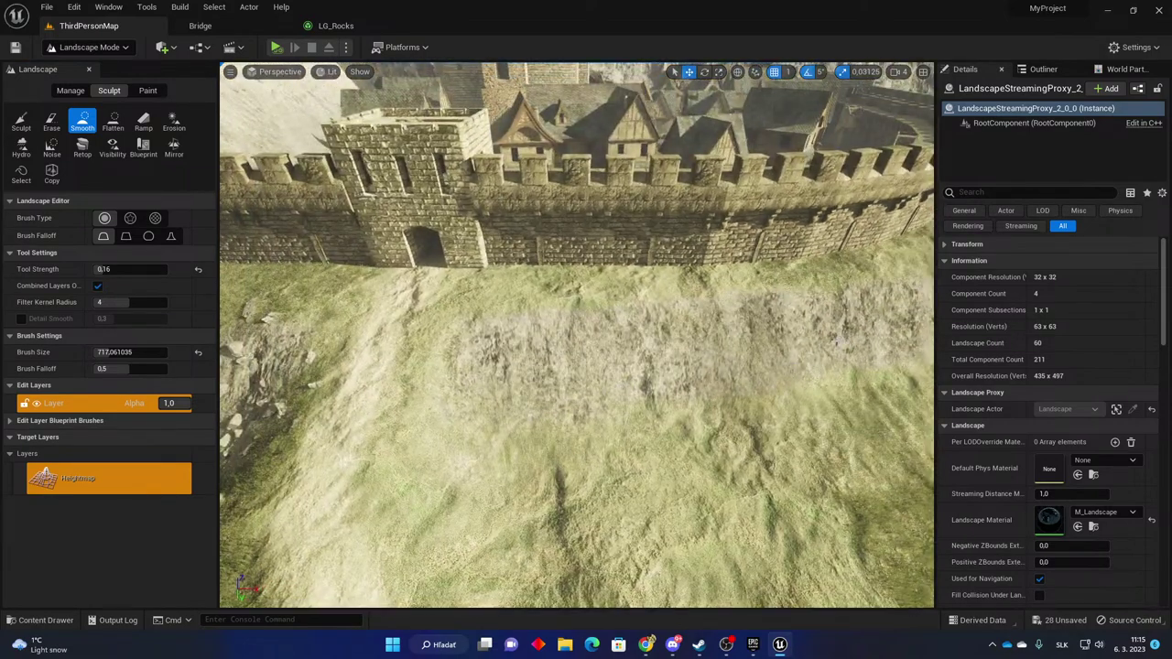
key("w")
right_click_drag(534, 316, 641, 393)
key("w")
key("w")
right_click_drag(659, 494, 659, 458)
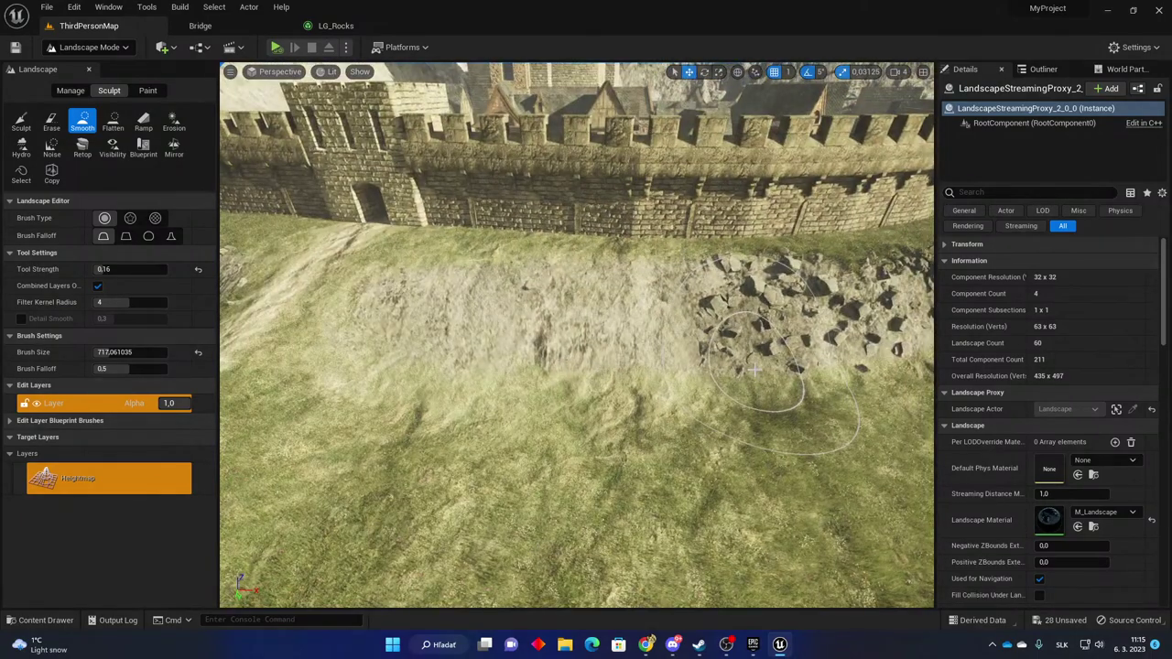
Undo the last four smoothing strokes on the slope below the wall.
key("ctrl+z")
key("ctrl+z")
key("ctrl+z")
key("ctrl+z")
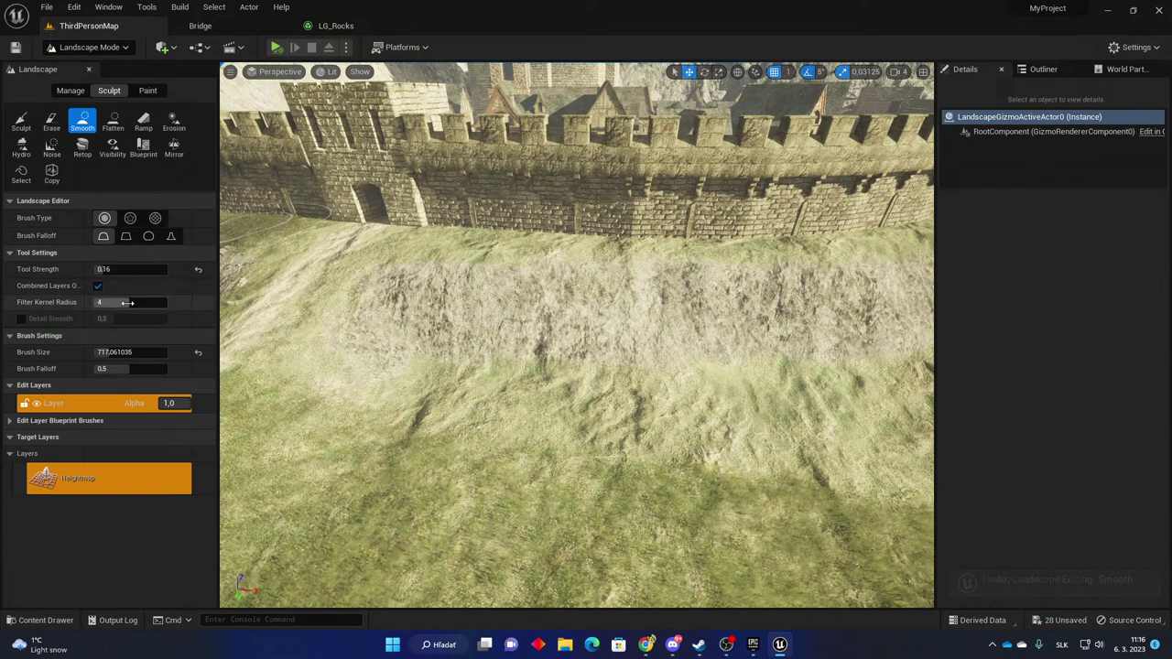
Reduce the Smooth brush size to about 366.56 and smooth the slopes on both sides of the path to the gate.
left_click_drag(109, 353, 99, 352)
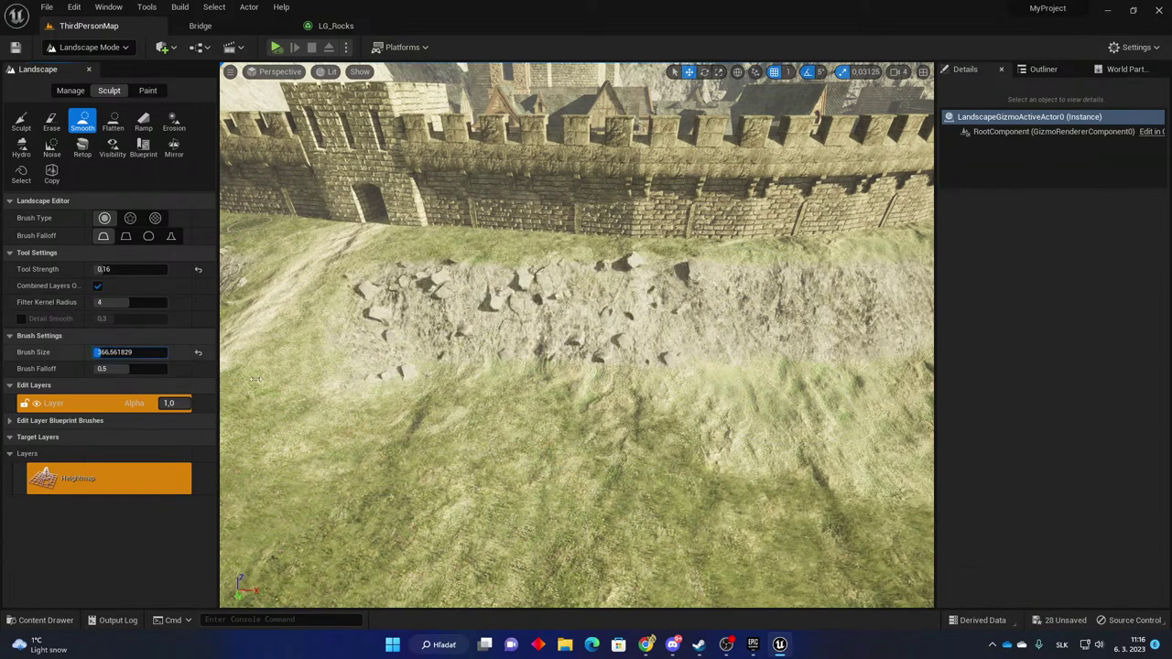
mouse_move(512, 368)
left_mouse_down()
mouse_move(435, 350)
mouse_move(607, 333)
mouse_move(661, 375)
mouse_move(421, 353)
mouse_move(476, 366)
mouse_move(739, 346)
mouse_move(687, 284)
mouse_move(455, 275)
left_mouse_up()
left_click_drag(579, 269, 588, 264)
right_click_drag(589, 262, 673, 256)
mouse_move(589, 260)
left_mouse_down()
mouse_move(686, 212)
mouse_move(645, 275)
mouse_move(682, 291)
mouse_move(572, 353)
mouse_move(677, 270)
mouse_move(691, 203)
left_mouse_up()
right_click_drag(447, 284, 339, 294)
mouse_move(504, 325)
left_mouse_down()
mouse_move(439, 393)
mouse_move(531, 430)
mouse_move(293, 375)
mouse_move(508, 336)
mouse_move(557, 547)
mouse_move(591, 582)
left_mouse_up()
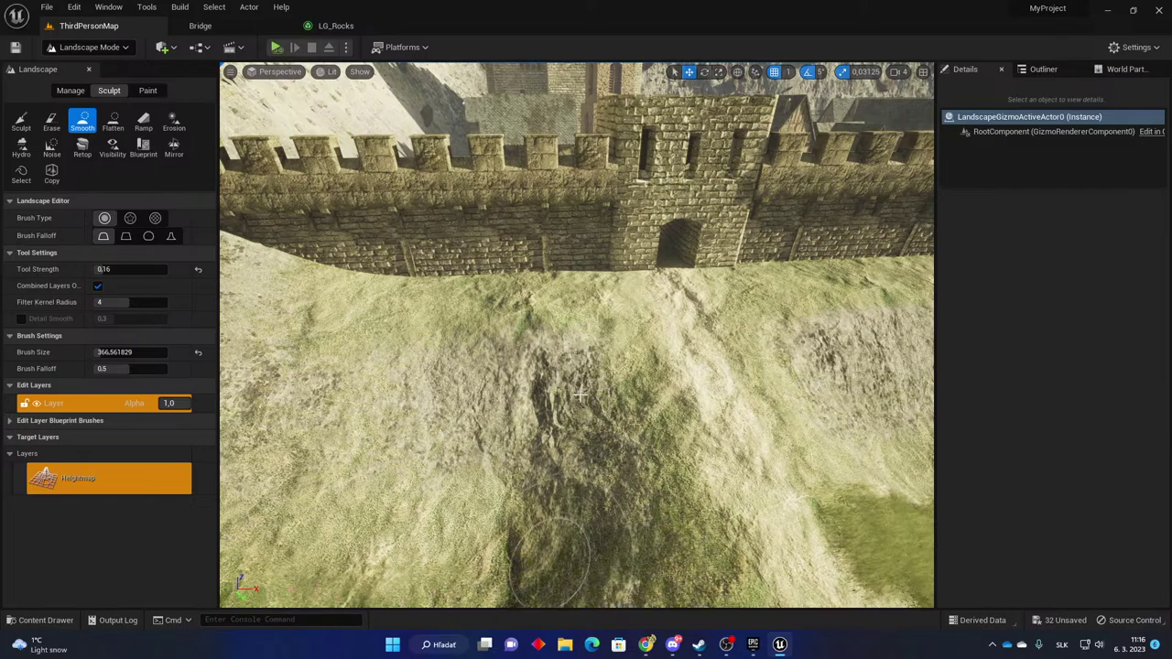
Smooth the slope along the outside of the curved castle wall toward the second gate.
scroll(590, 568, "down", 8)
right_click_drag(659, 353, 738, 352)
right_click_drag(595, 533, 577, 530)
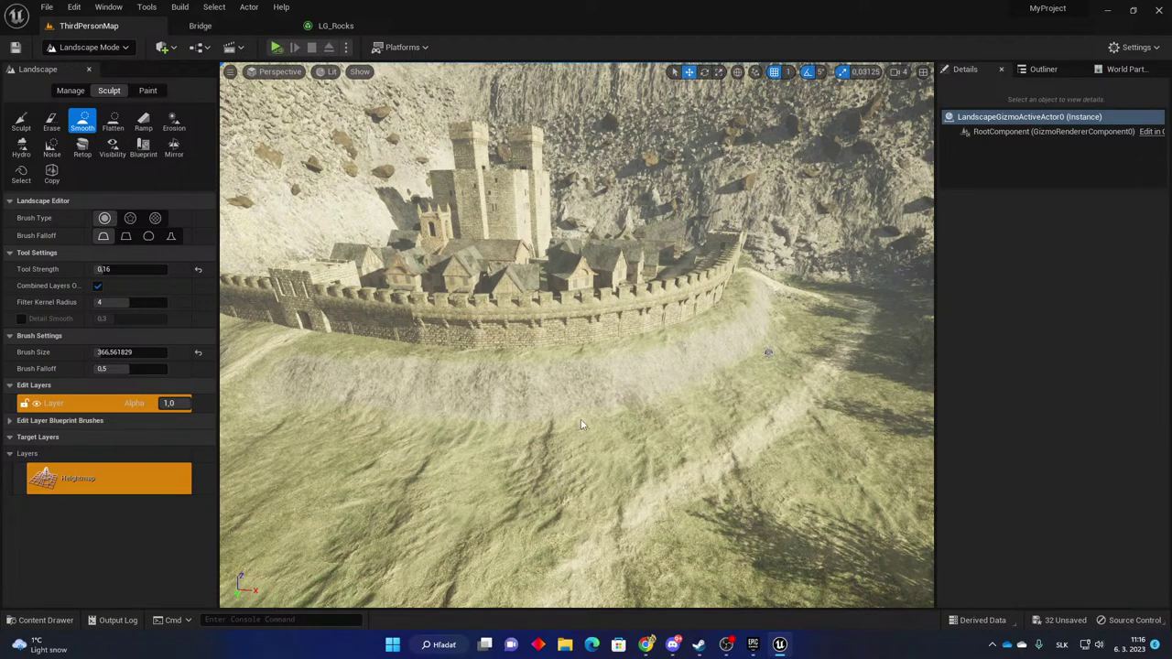
right_click_drag(678, 349, 679, 349)
mouse_move(630, 394)
left_mouse_down()
mouse_move(754, 358)
mouse_move(785, 335)
mouse_move(471, 375)
mouse_move(462, 425)
mouse_move(495, 394)
mouse_move(696, 398)
mouse_move(648, 421)
mouse_move(728, 375)
mouse_move(806, 380)
mouse_move(861, 412)
mouse_move(783, 322)
mouse_move(660, 351)
mouse_move(372, 355)
mouse_move(421, 403)
mouse_move(276, 383)
mouse_move(630, 421)
left_mouse_up()
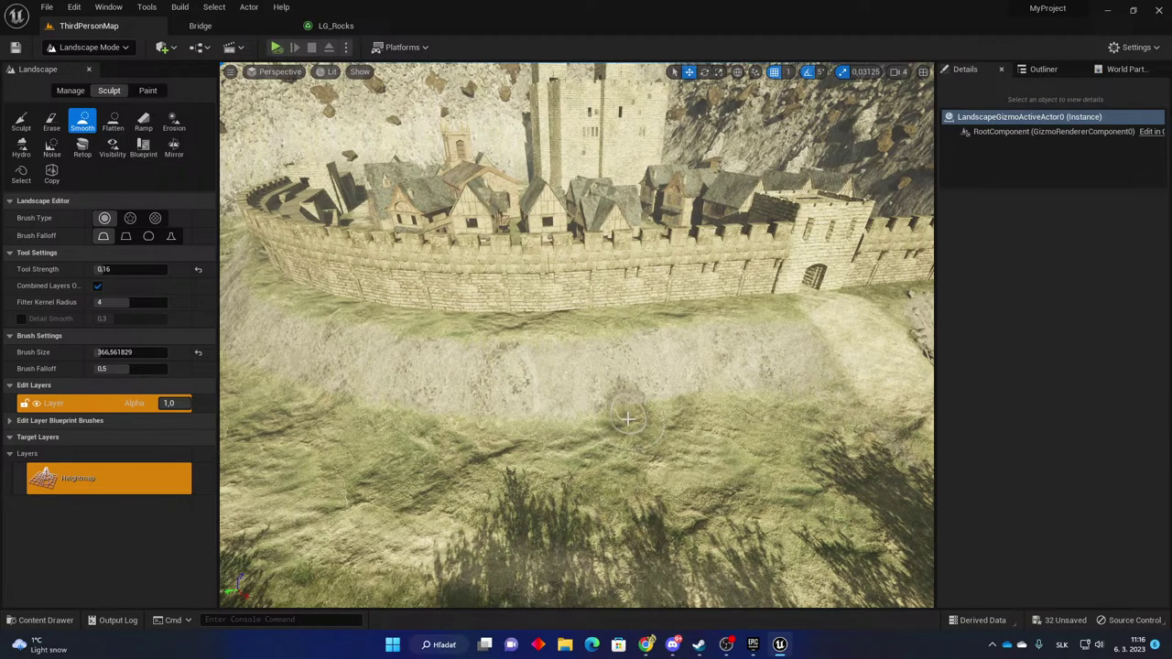
key("d")
right_click_drag(672, 409, 604, 409)
mouse_move(623, 409)
left_mouse_down()
mouse_move(574, 387)
mouse_move(645, 348)
mouse_move(552, 408)
mouse_move(601, 392)
mouse_move(677, 408)
mouse_move(618, 377)
mouse_move(467, 494)
mouse_move(366, 480)
left_mouse_up()
Return to Selection mode and playtest from the ground before the first gate, running the character up the slope.
key("w")
right_click_drag(550, 393, 728, 404)
right_click_drag(471, 490, 403, 483)
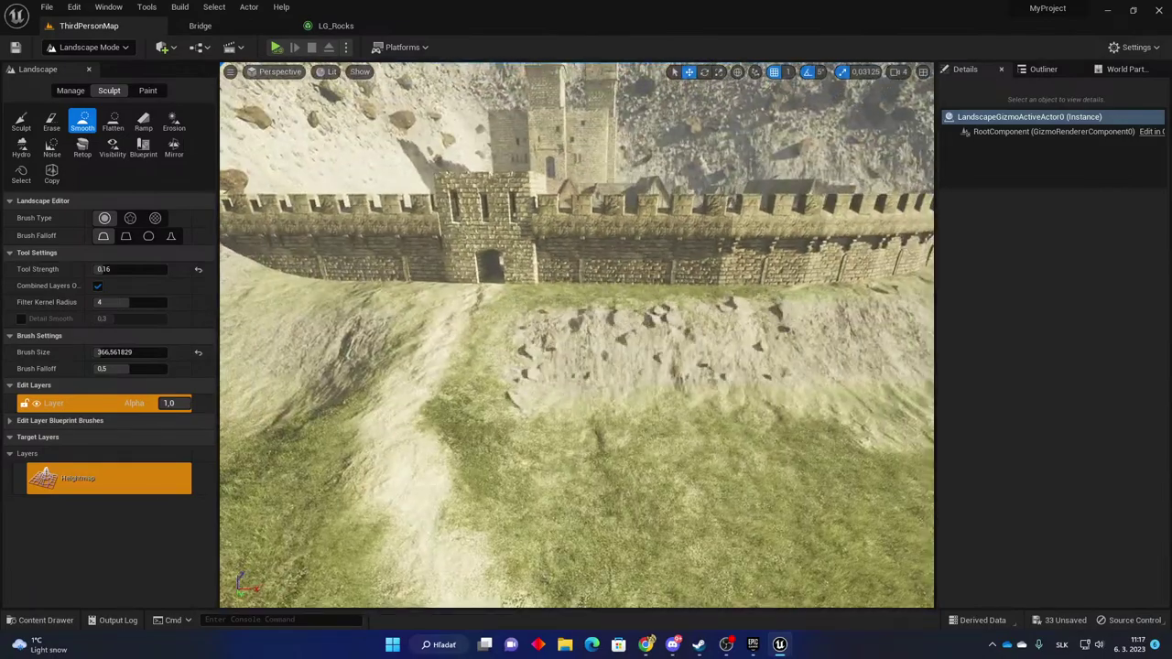
left_click(113, 49)
left_click(97, 67)
right_click_drag(501, 542, 486, 546)
right_click(501, 542)
left_click(538, 529)
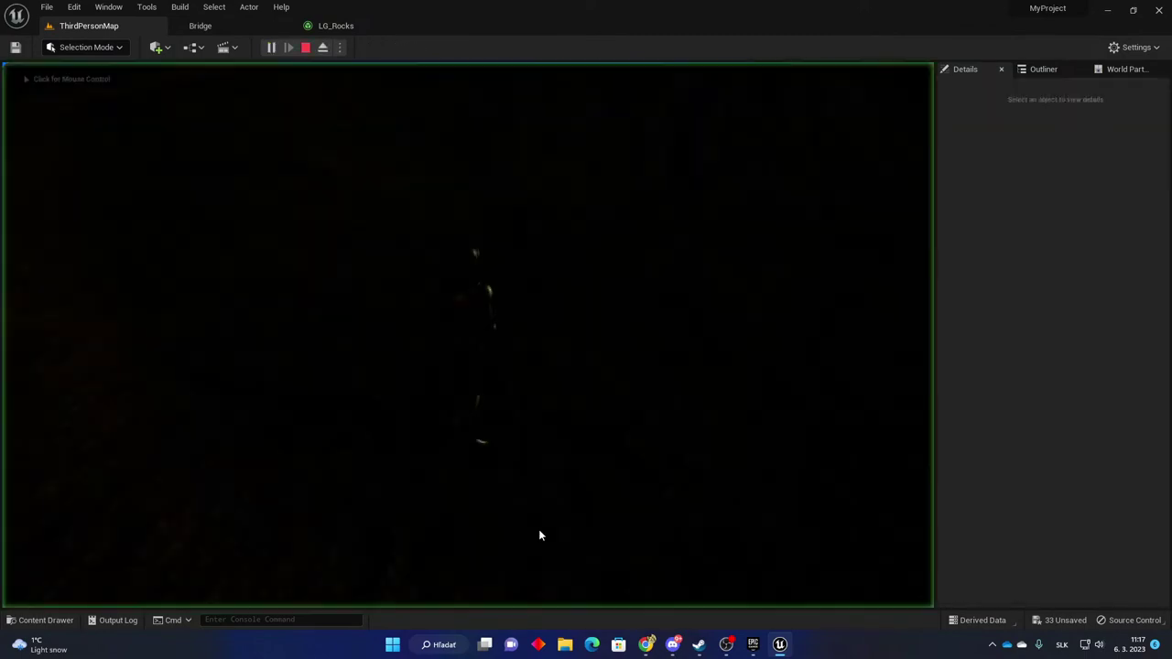
key("w")
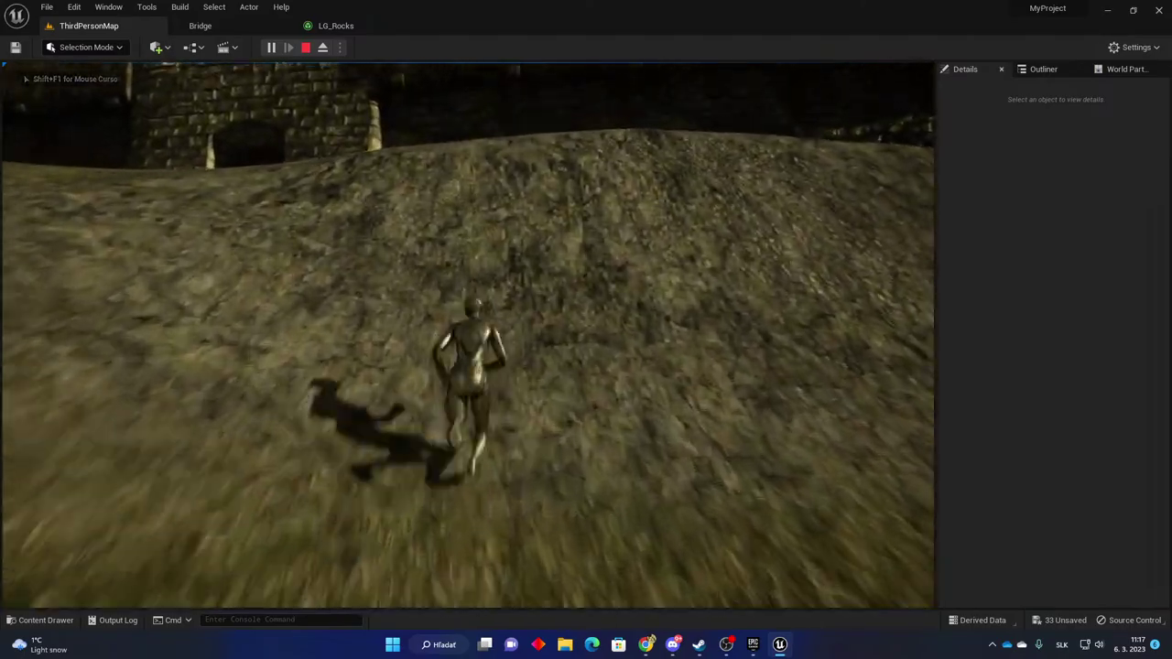
key("w")
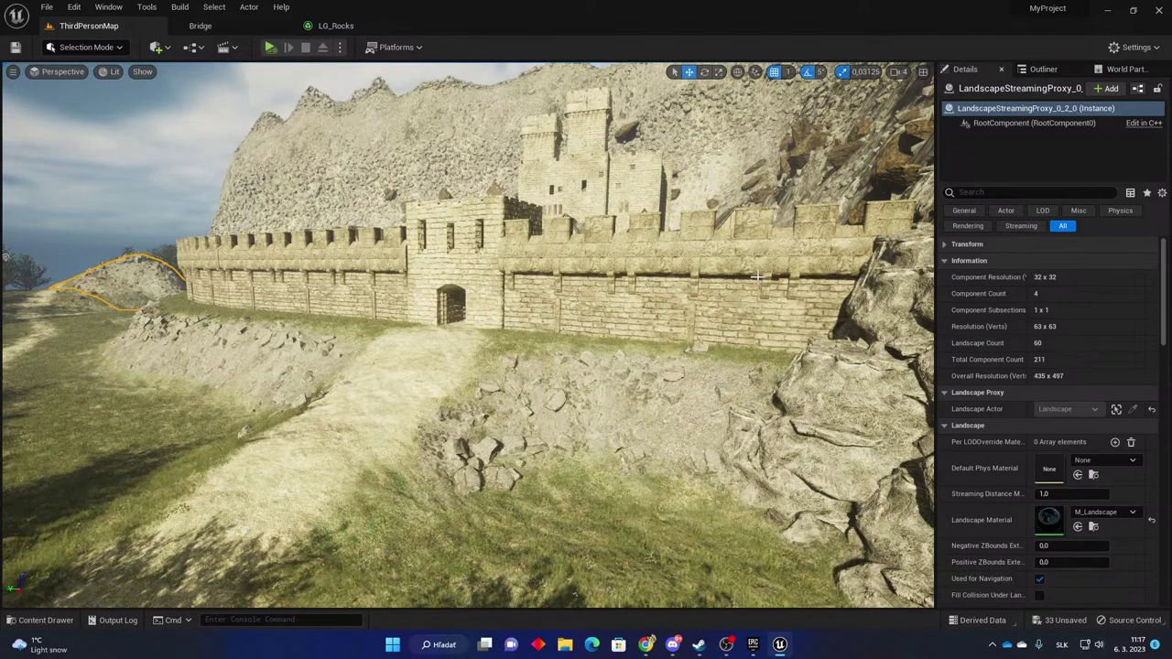
Inspect the outer wall, gates and village layout from outside and from above.
right_click_drag(701, 275, 701, 371)
key("w")
key("s")
key("d")
key("w")
key("s")
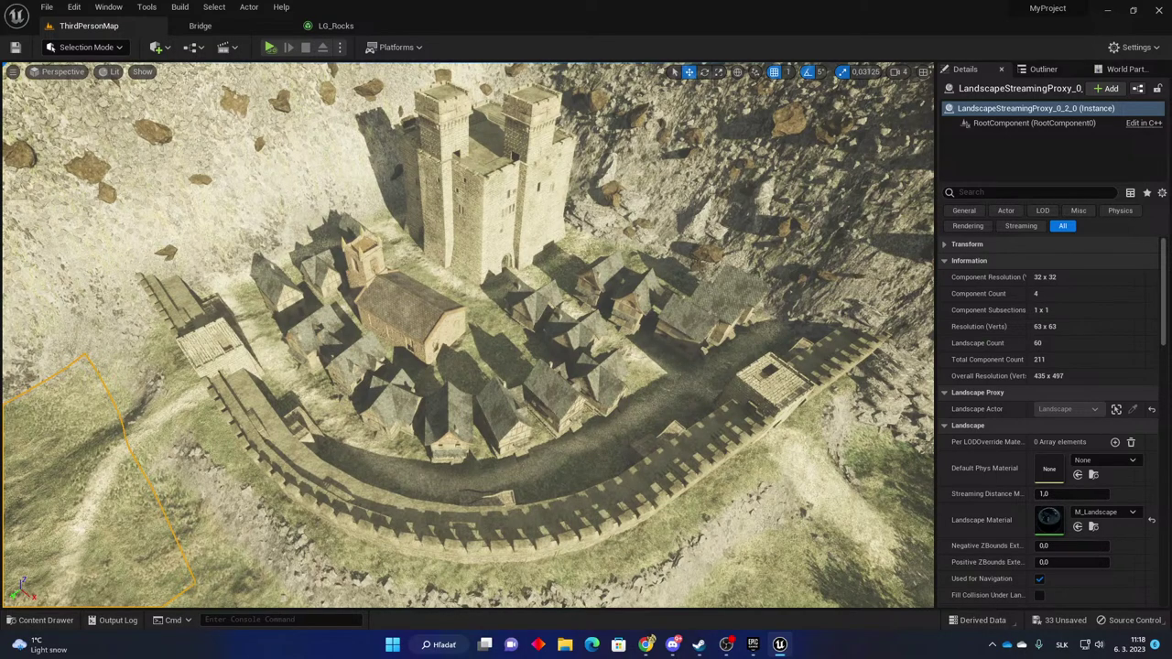
key("f")
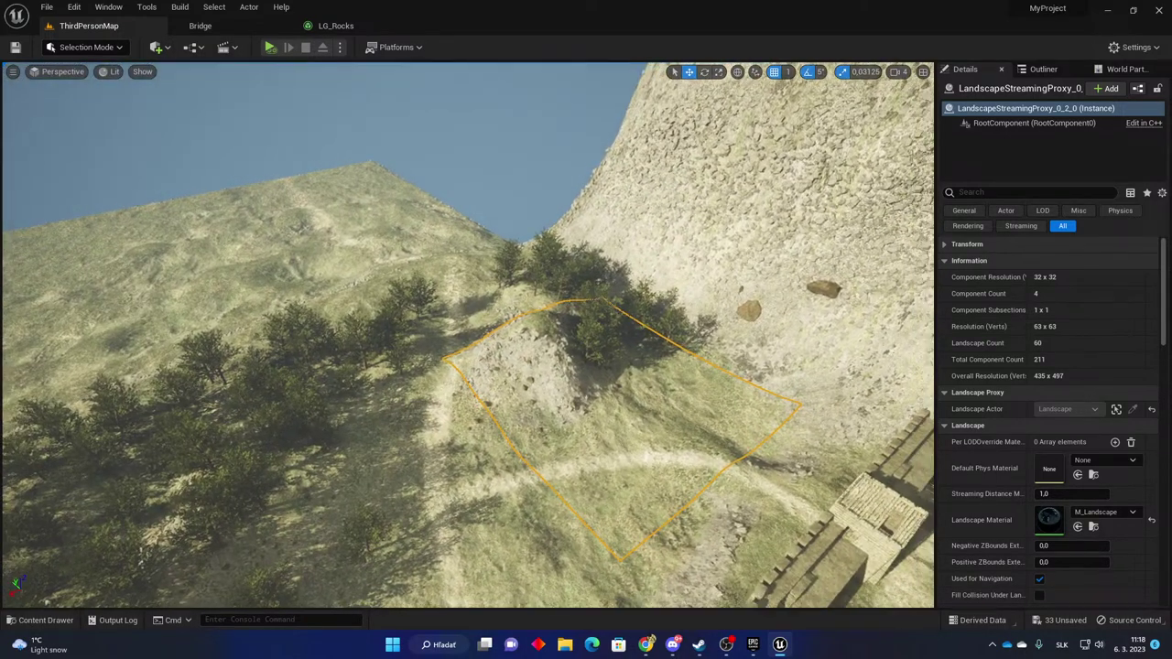
right_click_drag(468, 335, 135, 325)
key("w")
key("w")
key("w")
right_click_drag(362, 343, 322, 379)
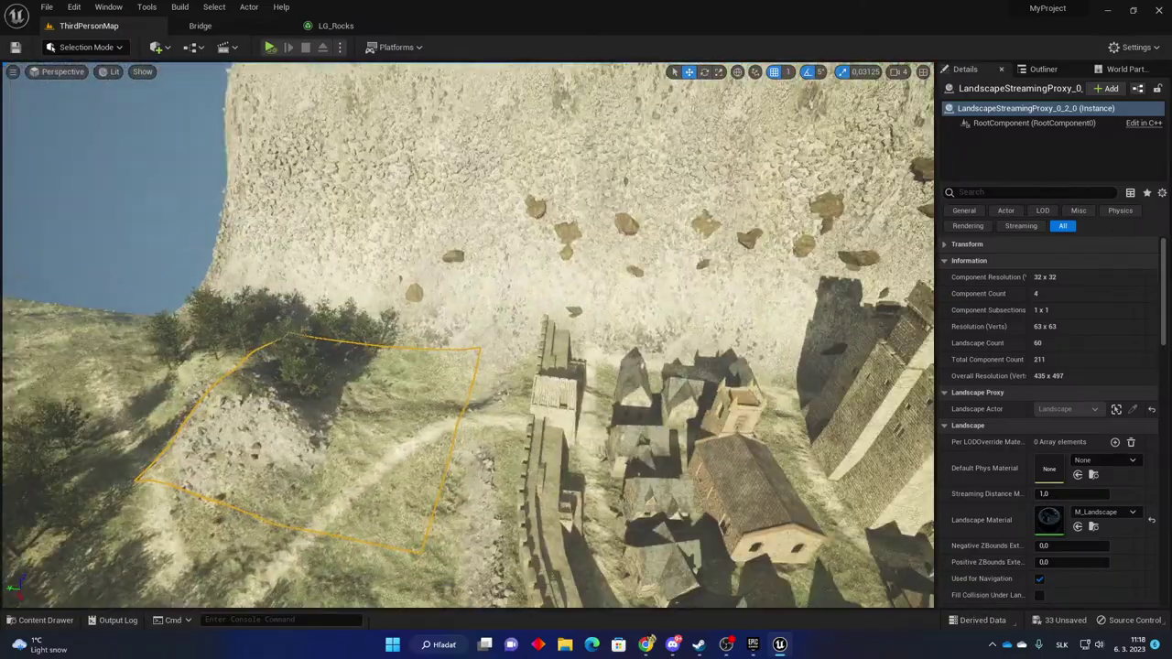
Inspect the forest, grassy hillside and rocky path surrounding the castle from above.
right_click_drag(467, 334, 550, 323)
right_click_drag(456, 294, 454, 286)
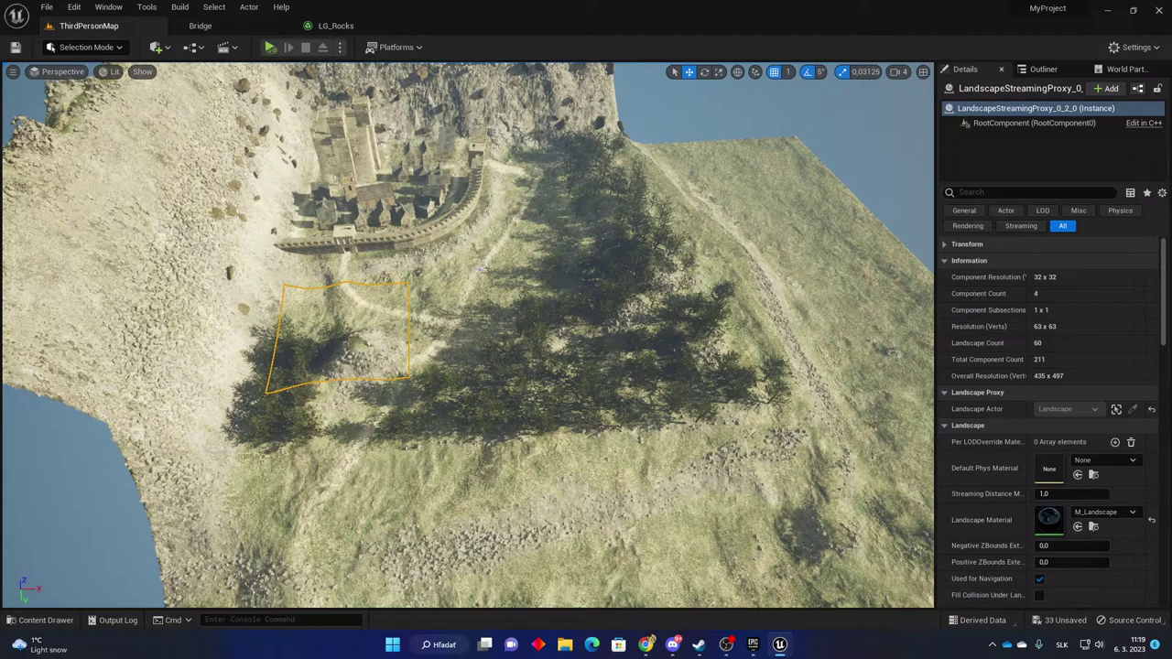
right_click_drag(691, 332, 732, 367)
right_click_drag(614, 138, 706, 146)
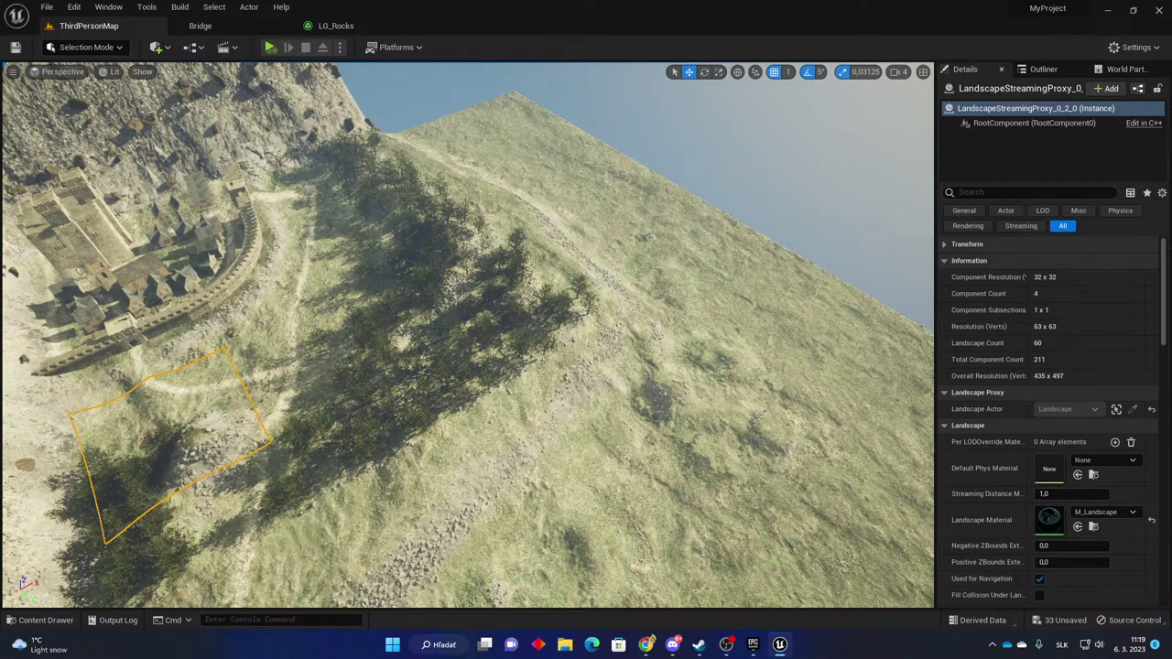
right_click_drag(667, 123, 595, 123)
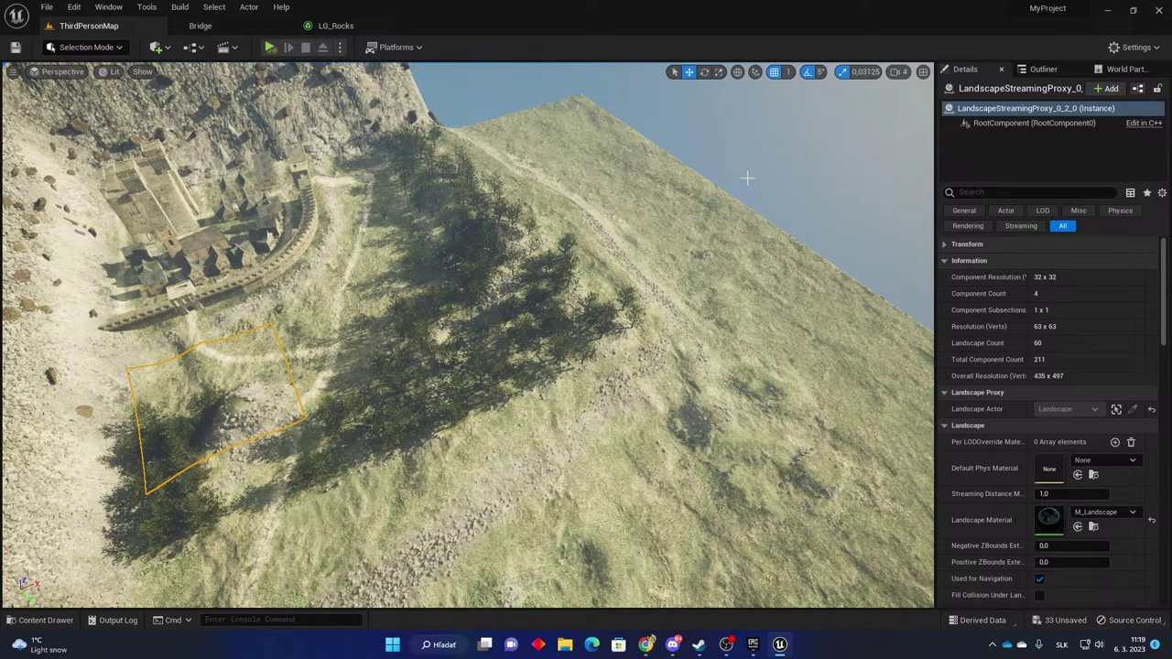
right_click_drag(730, 155, 586, 94)
key("w")
right_click_drag(673, 167, 673, 166)
right_click_drag(591, 282, 591, 282)
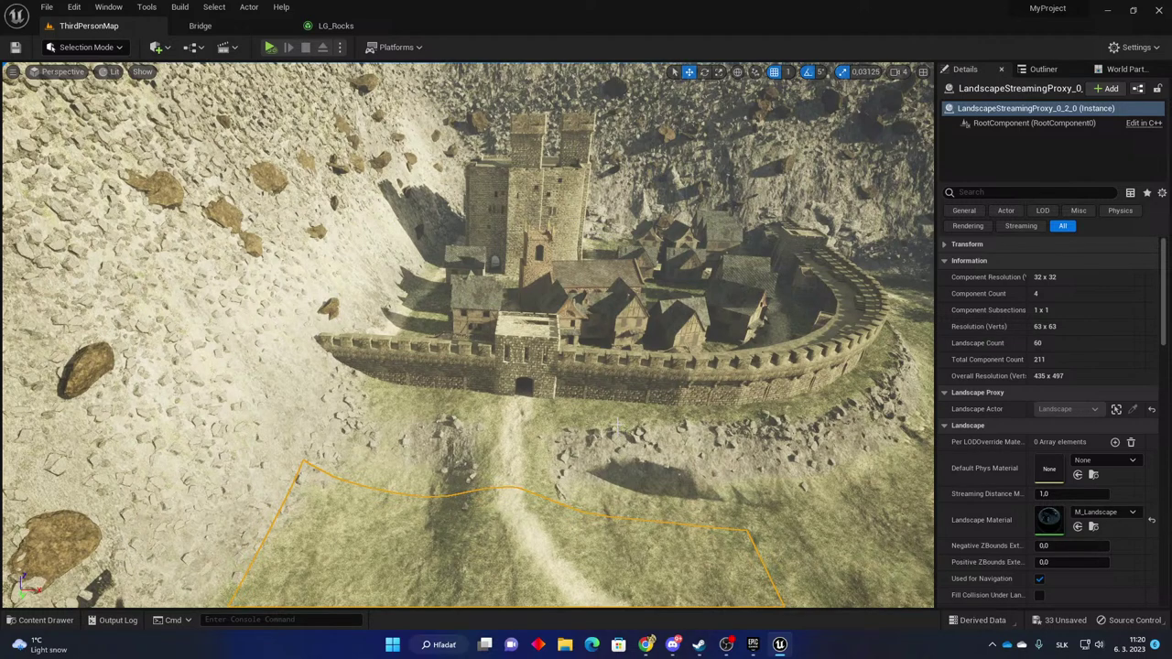
Playtest from the castle gate, running and jumping the character through the village toward the keep.
right_click_drag(643, 345, 660, 393)
key("w")
right_click_drag(560, 432, 563, 467)
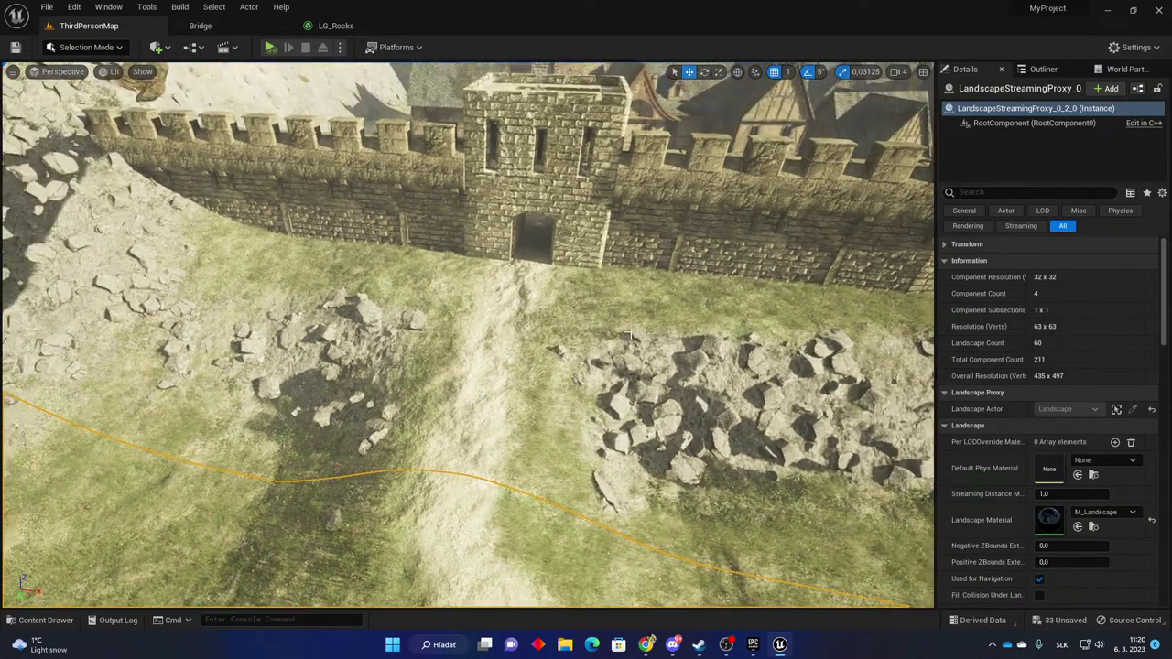
right_click(549, 280)
left_click(635, 577)
left_click(604, 468)
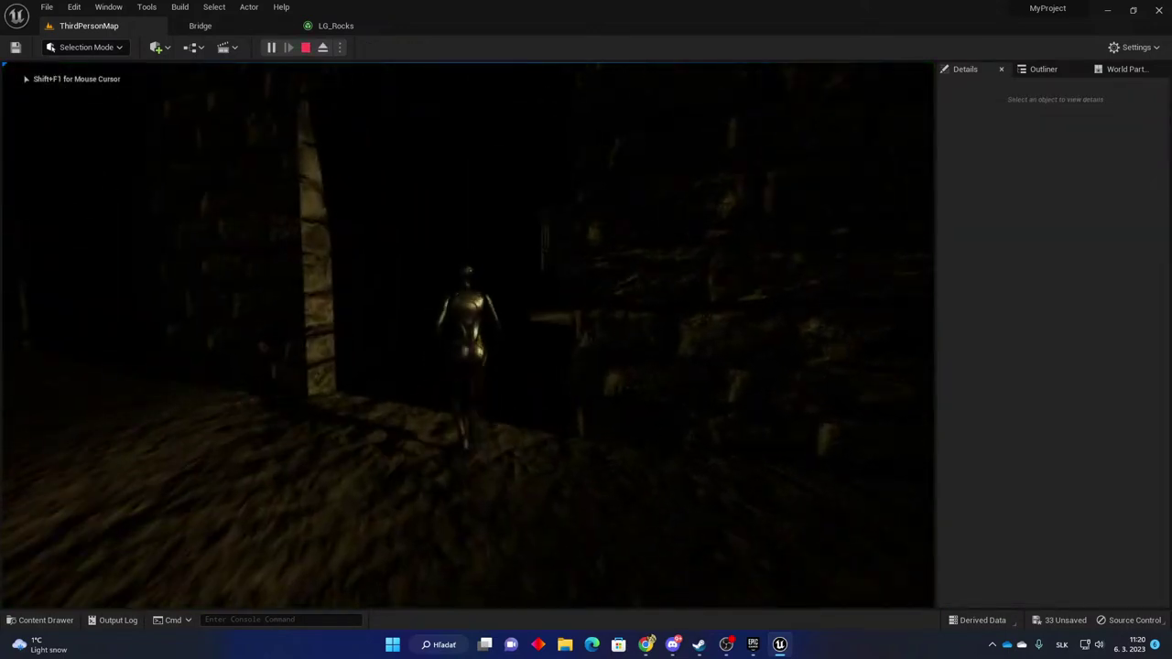
key("w")
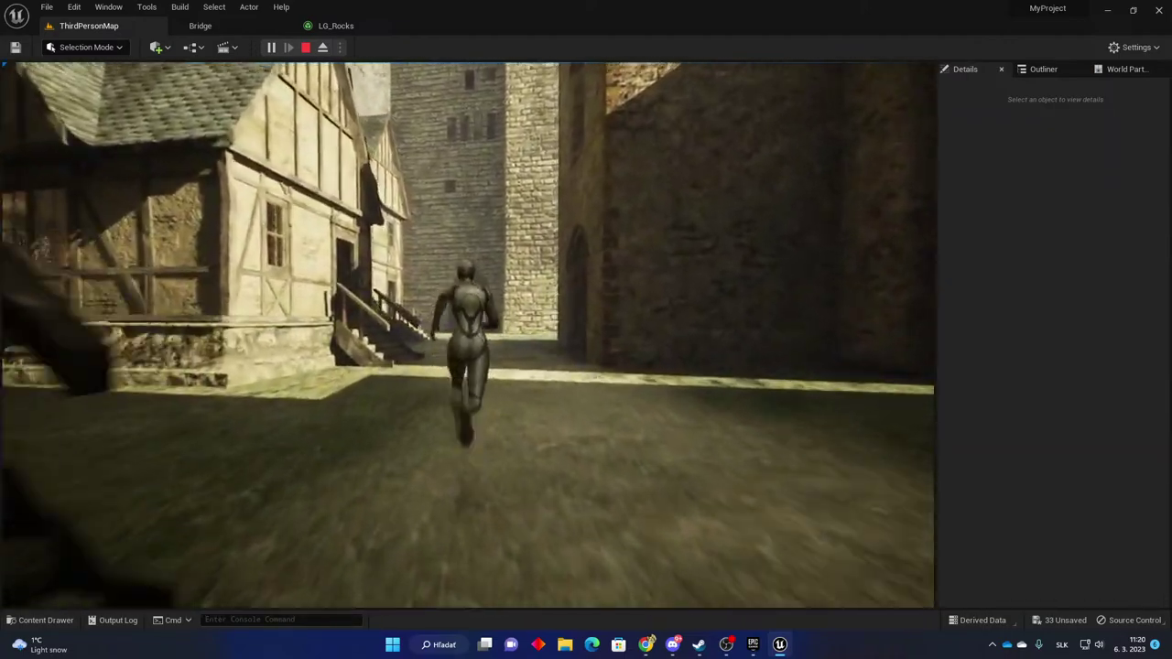
key("space")
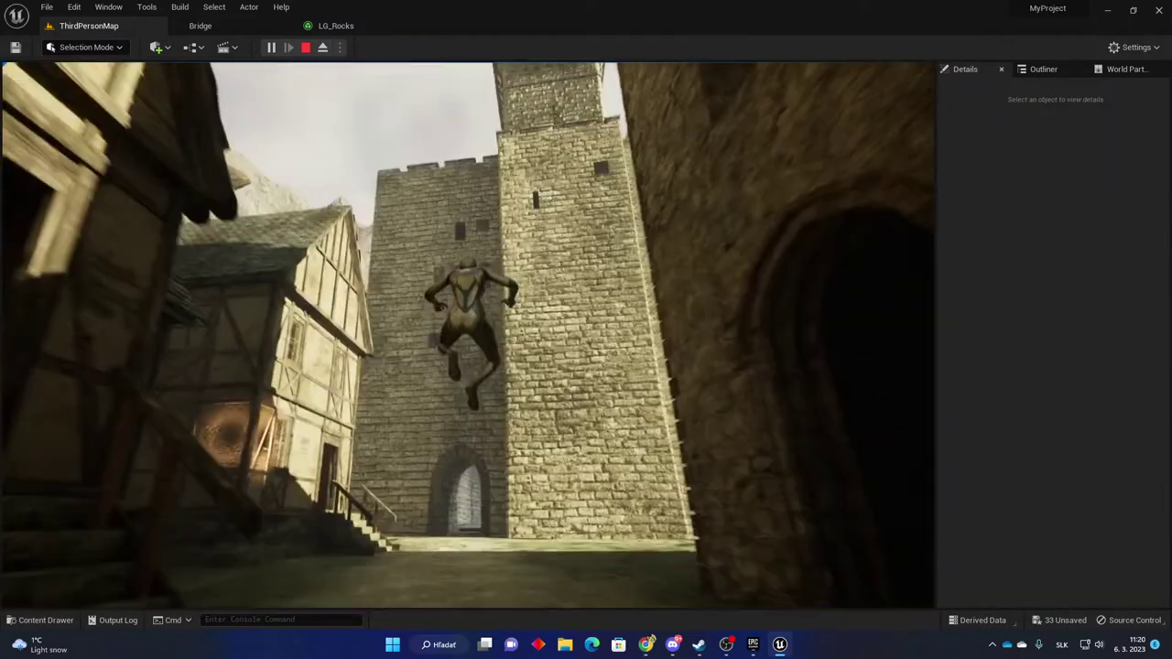
key("space")
key("space")
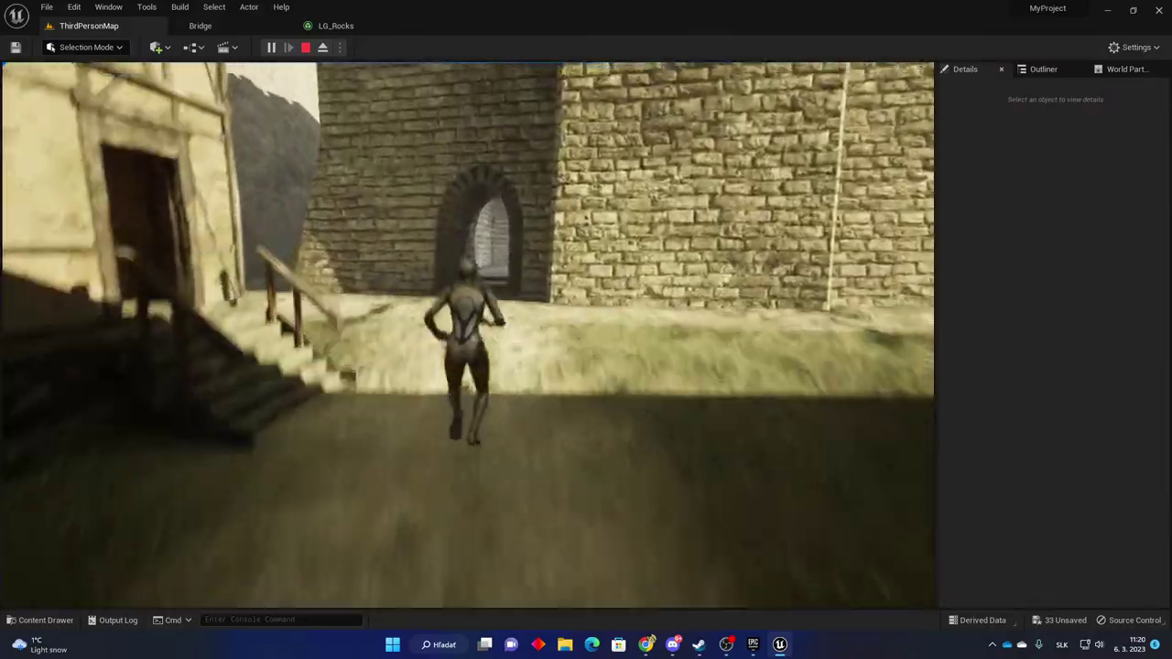
Playtest the keep's interior by running the character inside, up the stairs and over to the window openings.
key("space")
key("space")
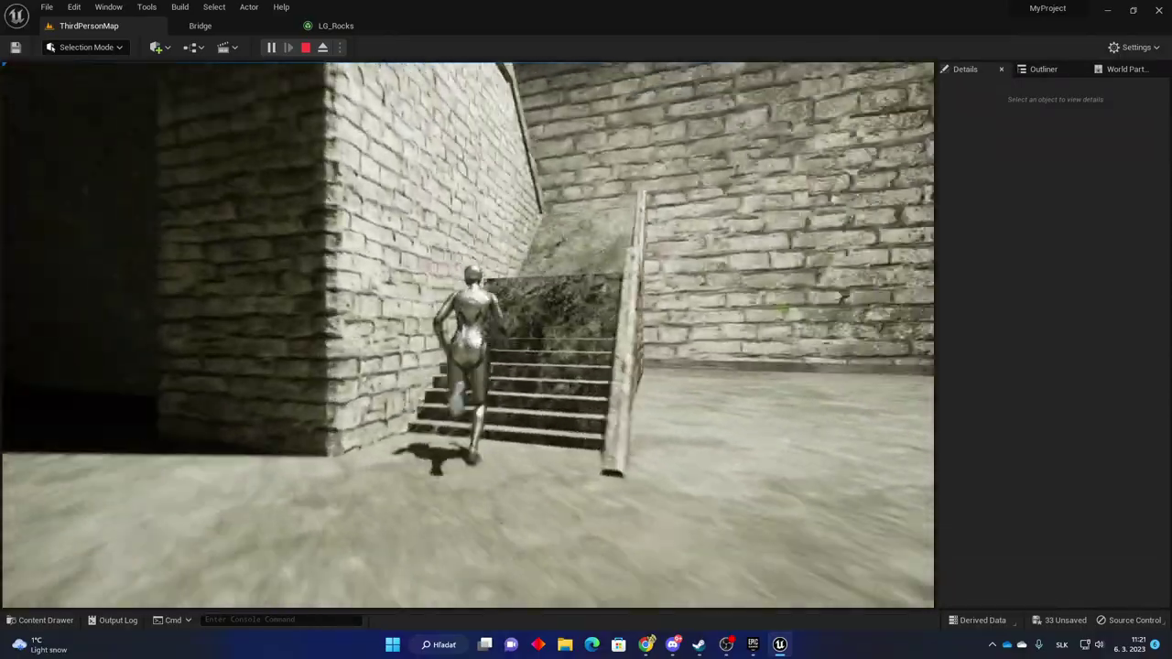
key("w")
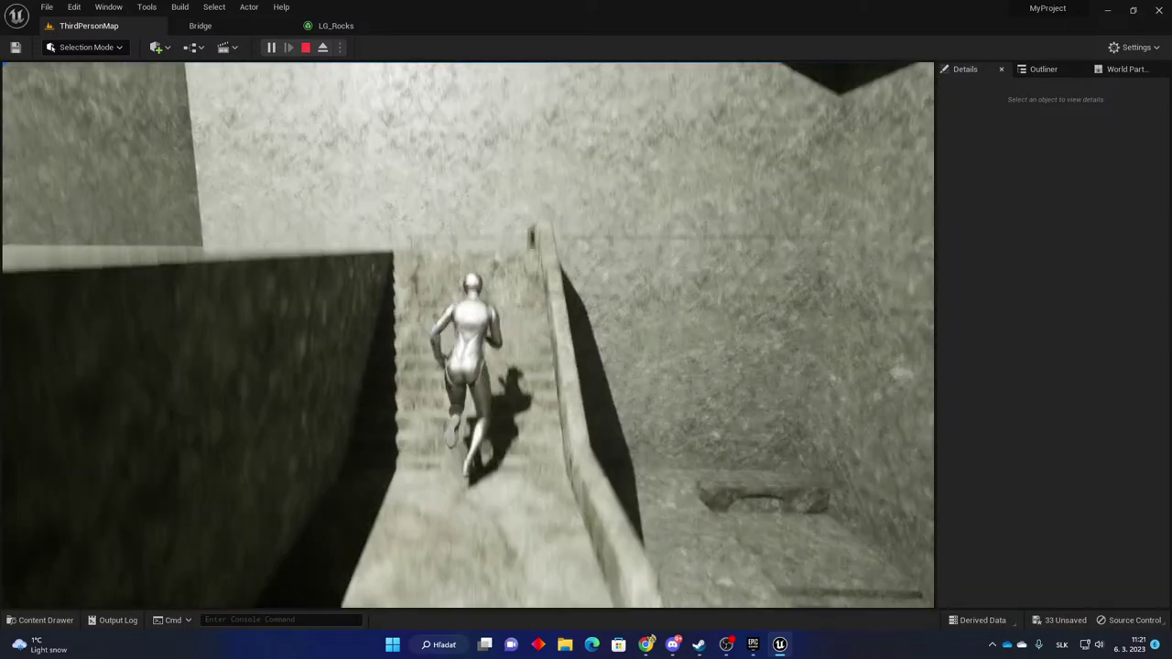
key("w")
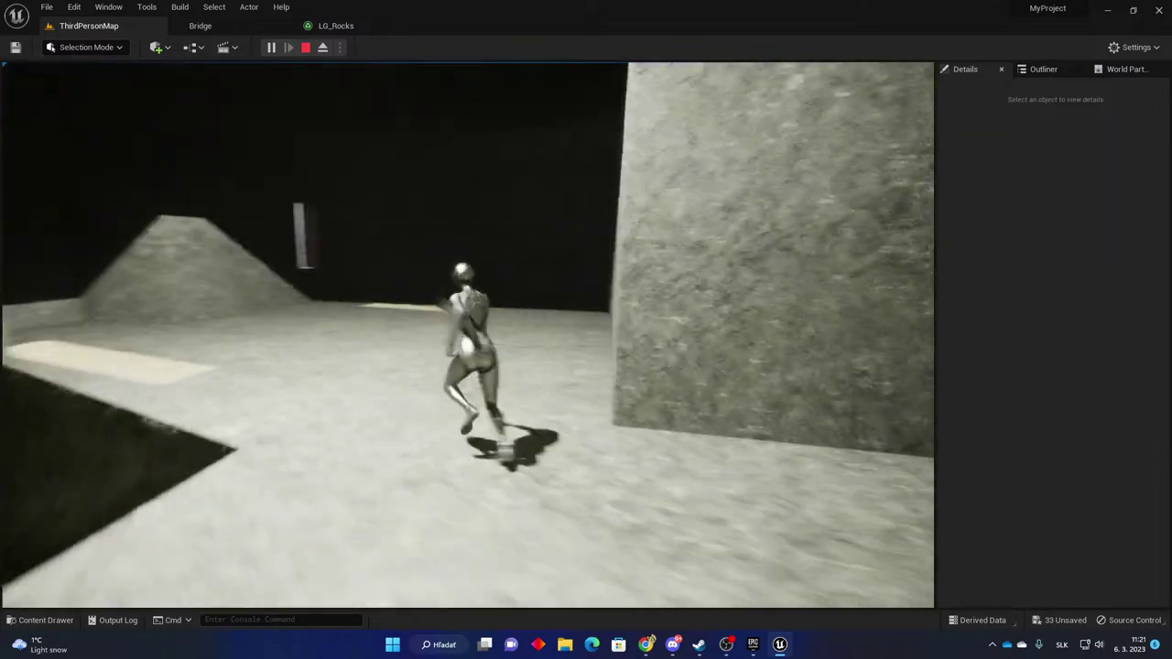
key("w")
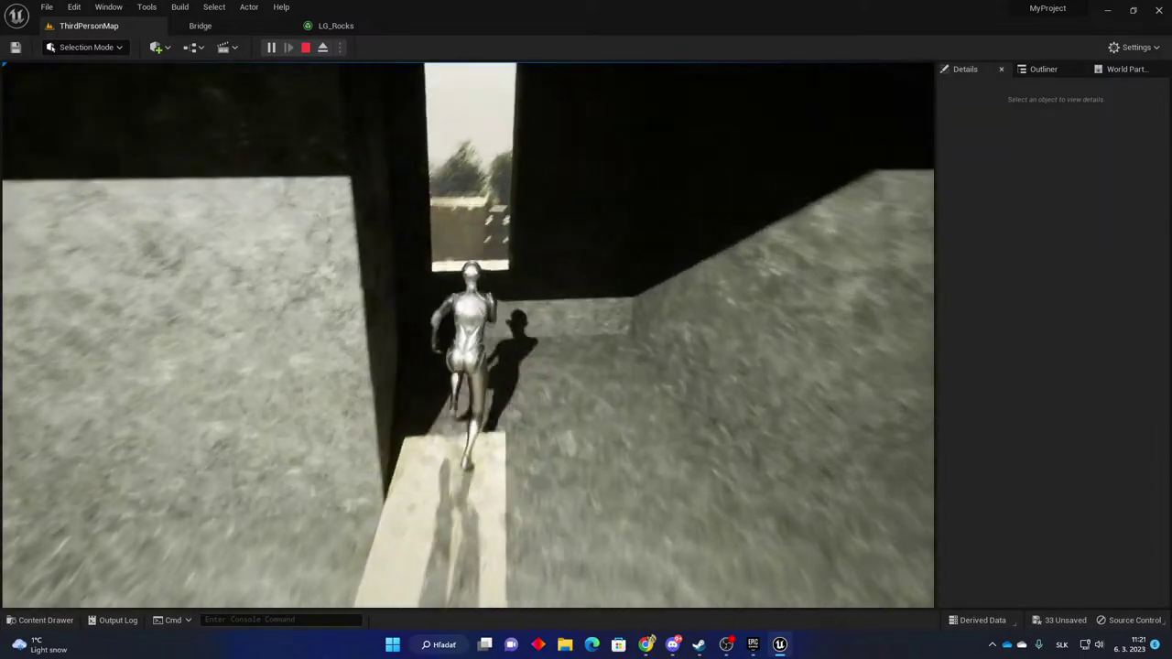
key("w")
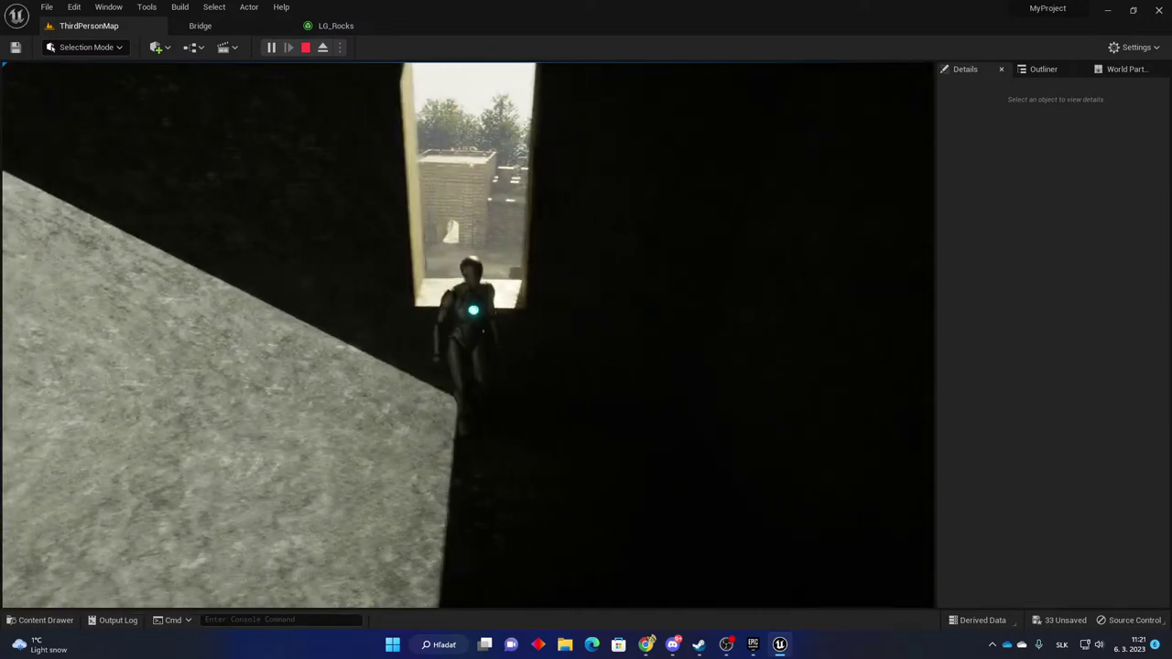
key("w")
key("w")
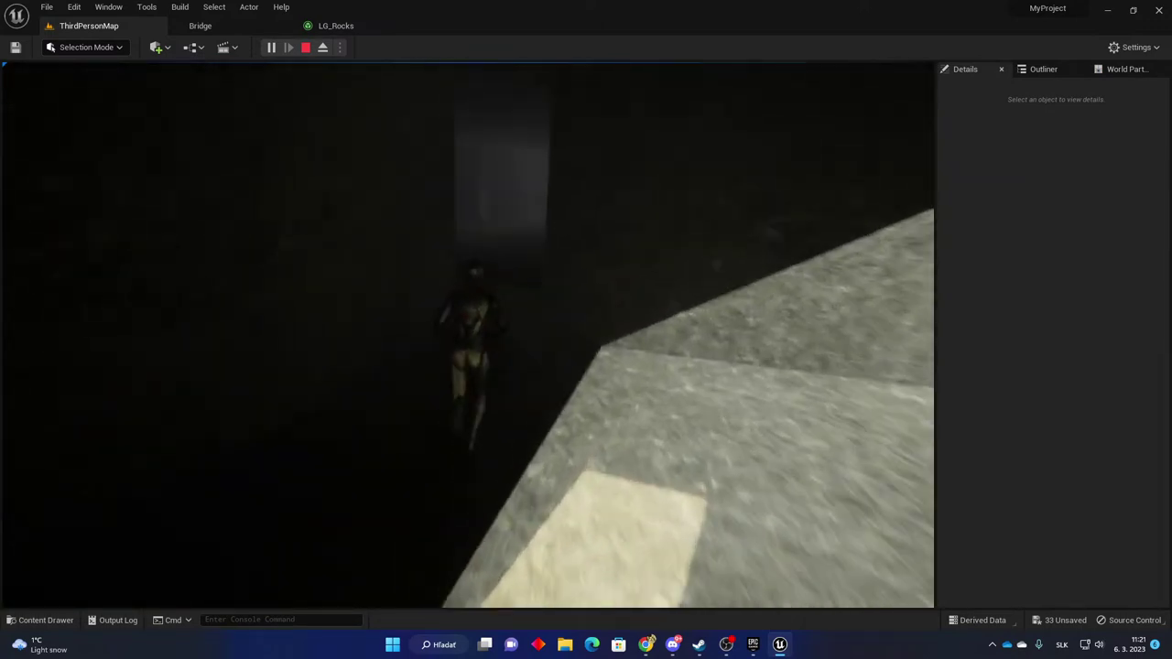
Run the character through the keep's unlit rooms to check the darkness and the openings.
key("w")
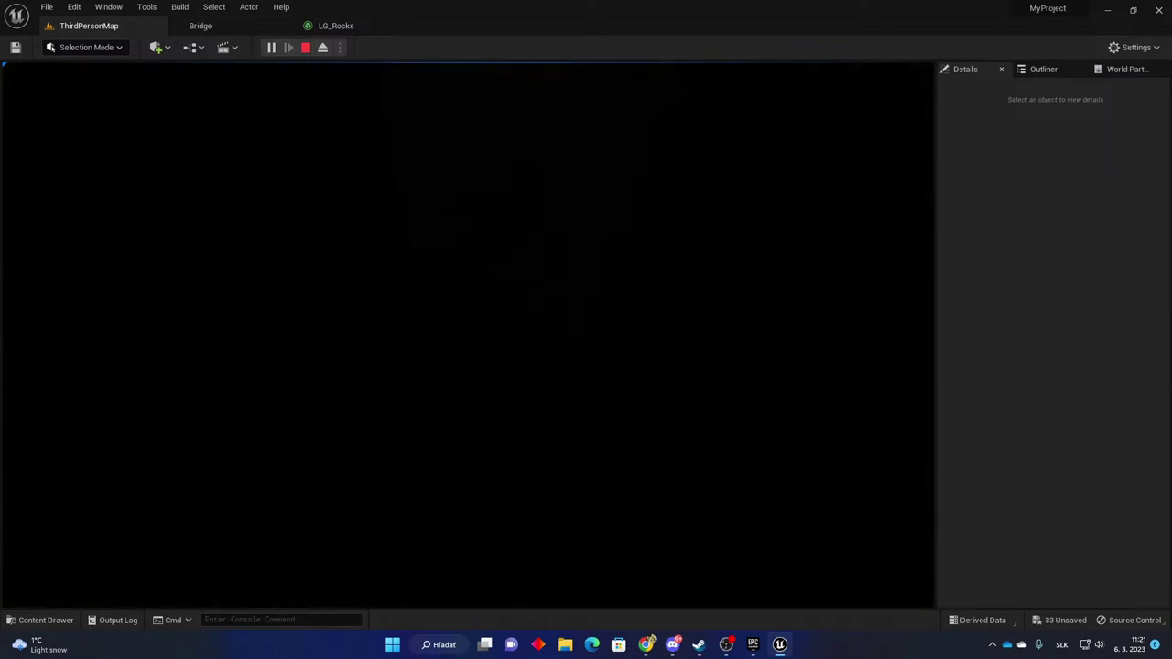
key("w")
key("w")
key("w")
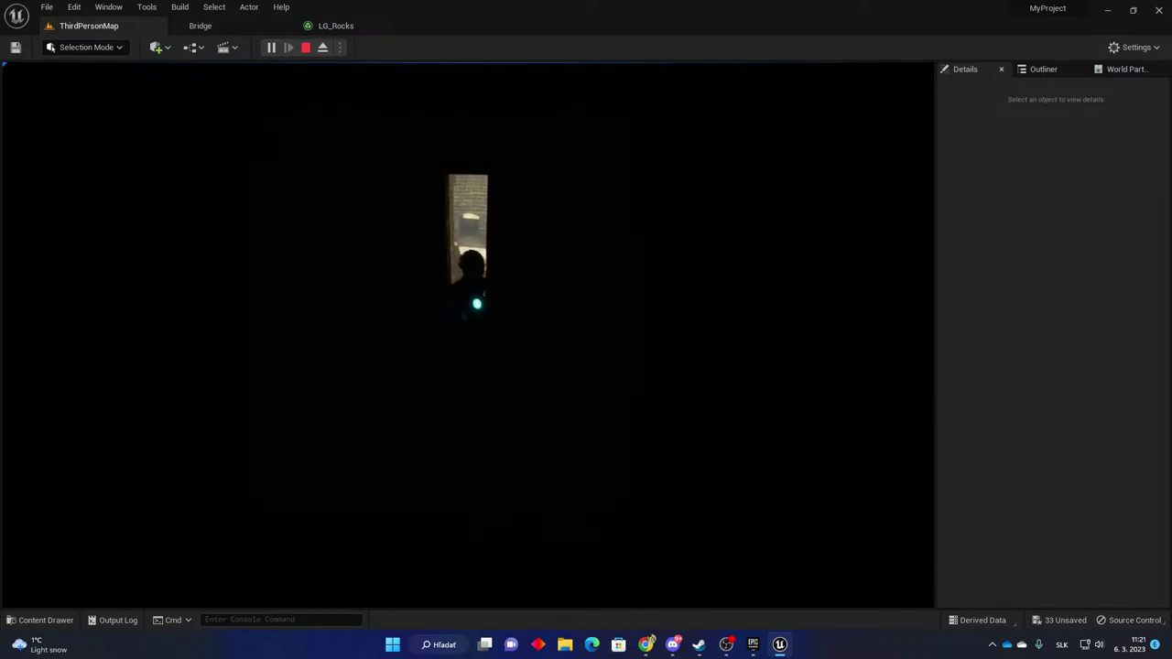
key("w")
key("w")
key("w")
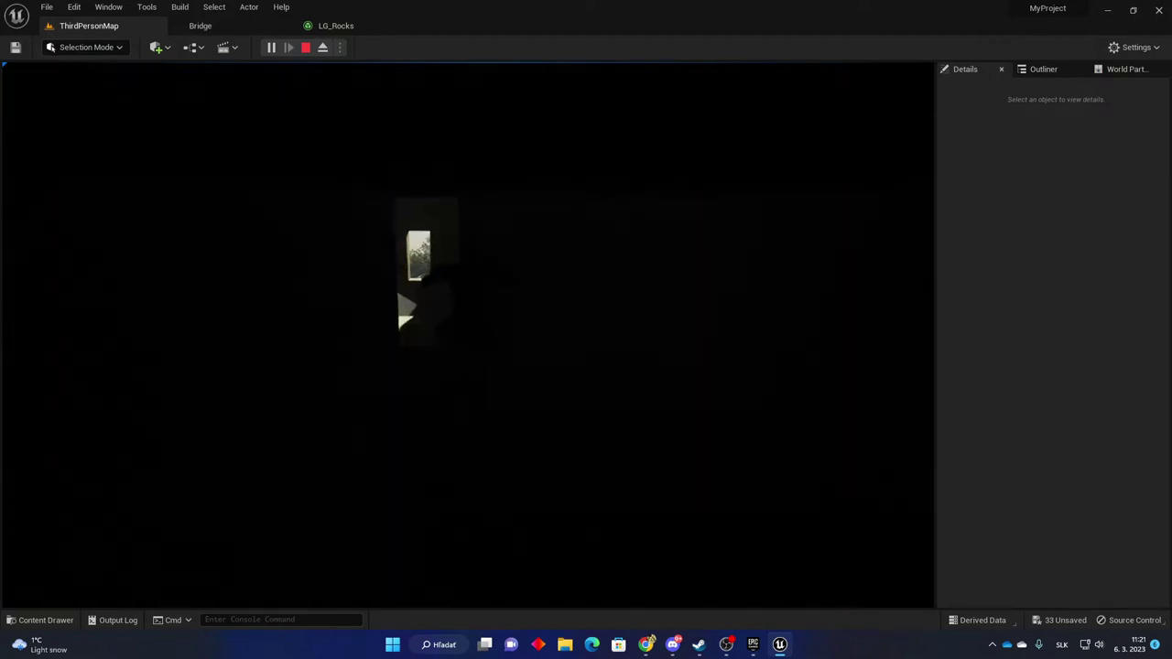
Run the character through the keep's hall, up the staircase, past the tower and through the village, and end the playtest.
key("w")
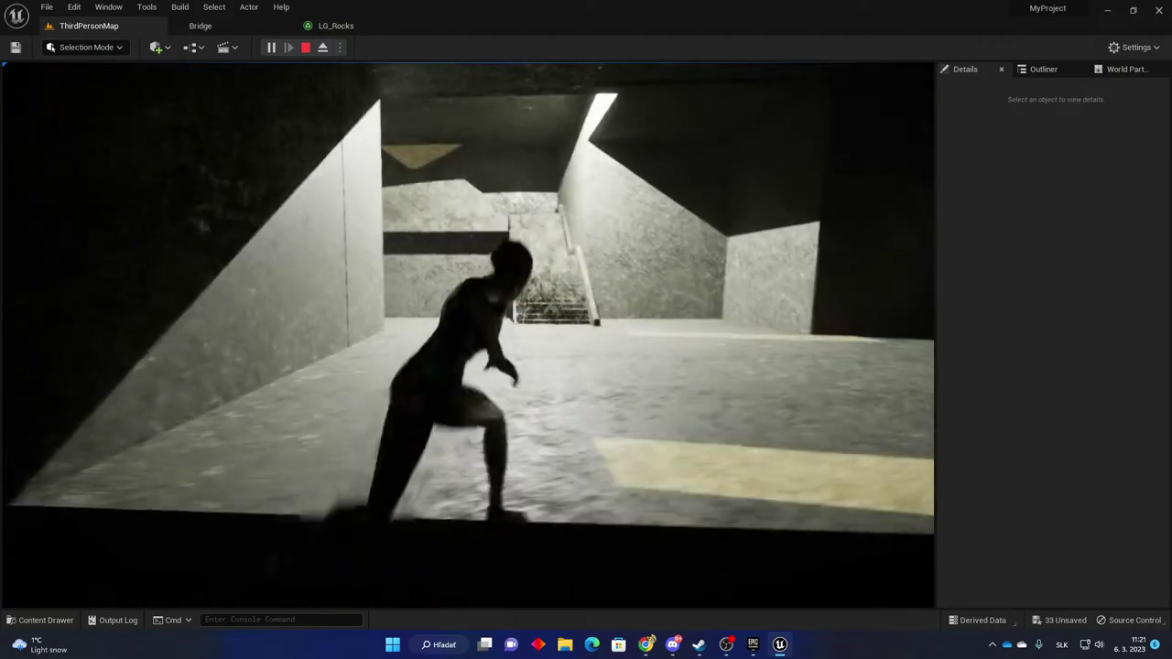
key("w")
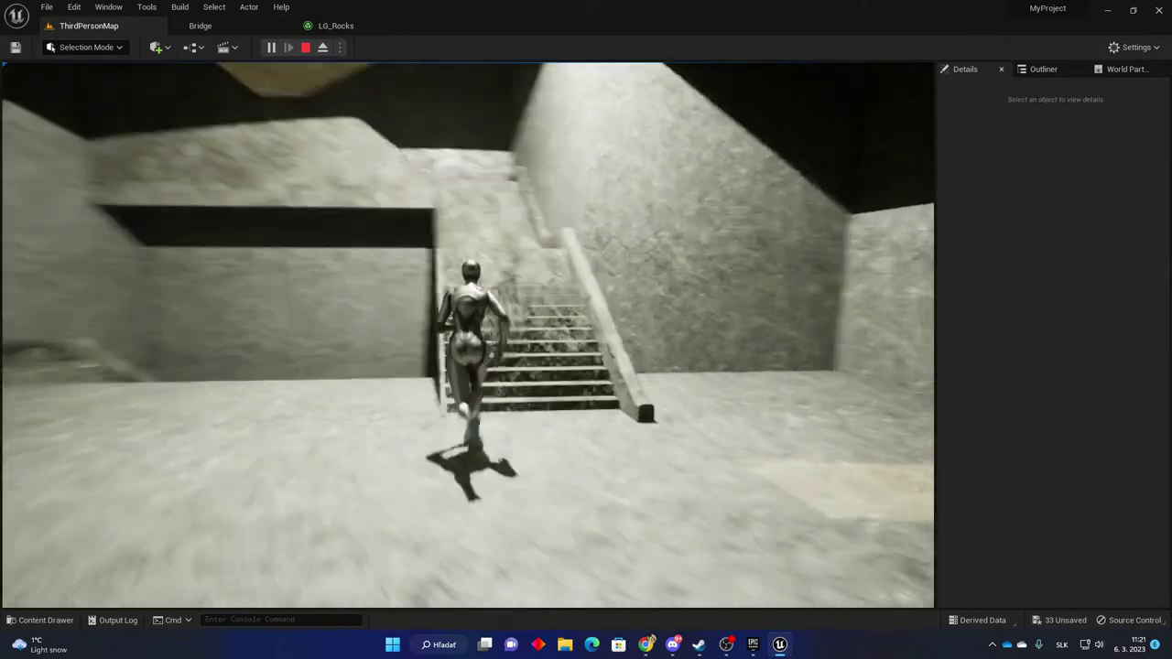
key("w")
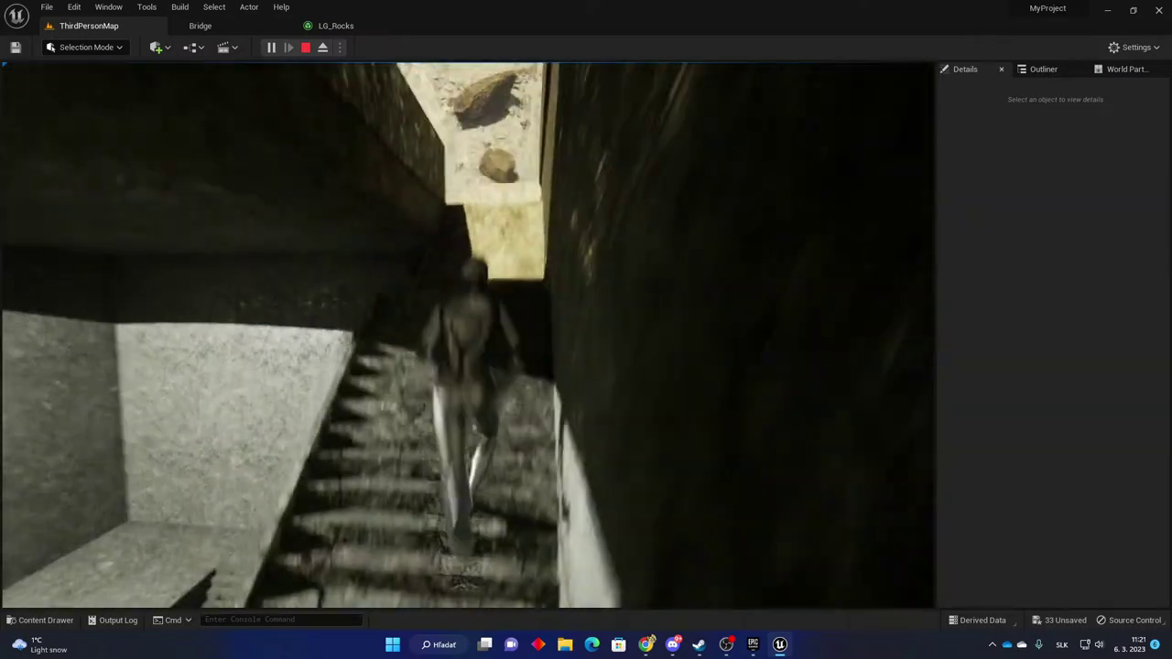
key("w")
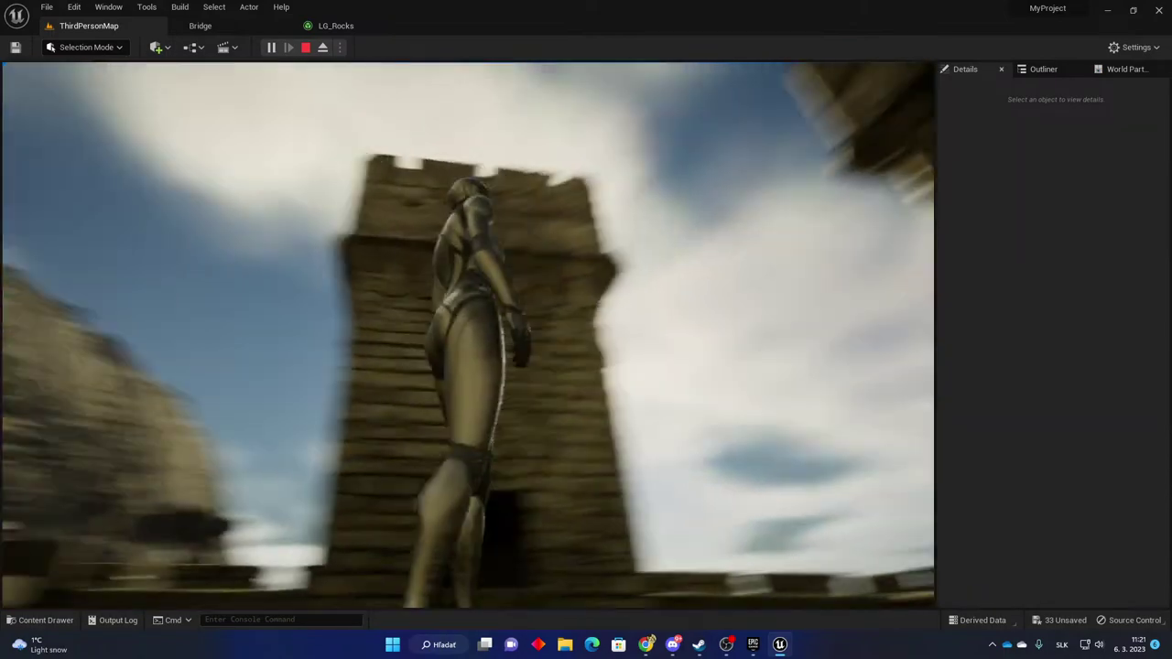
key("w")
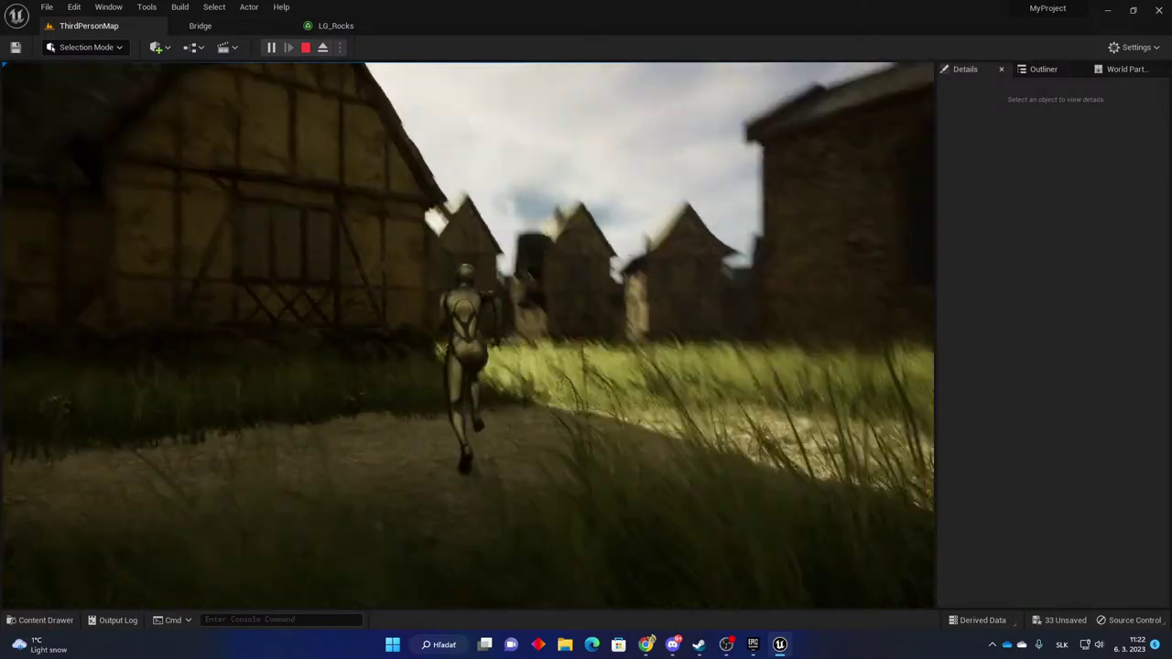
key("Escape")
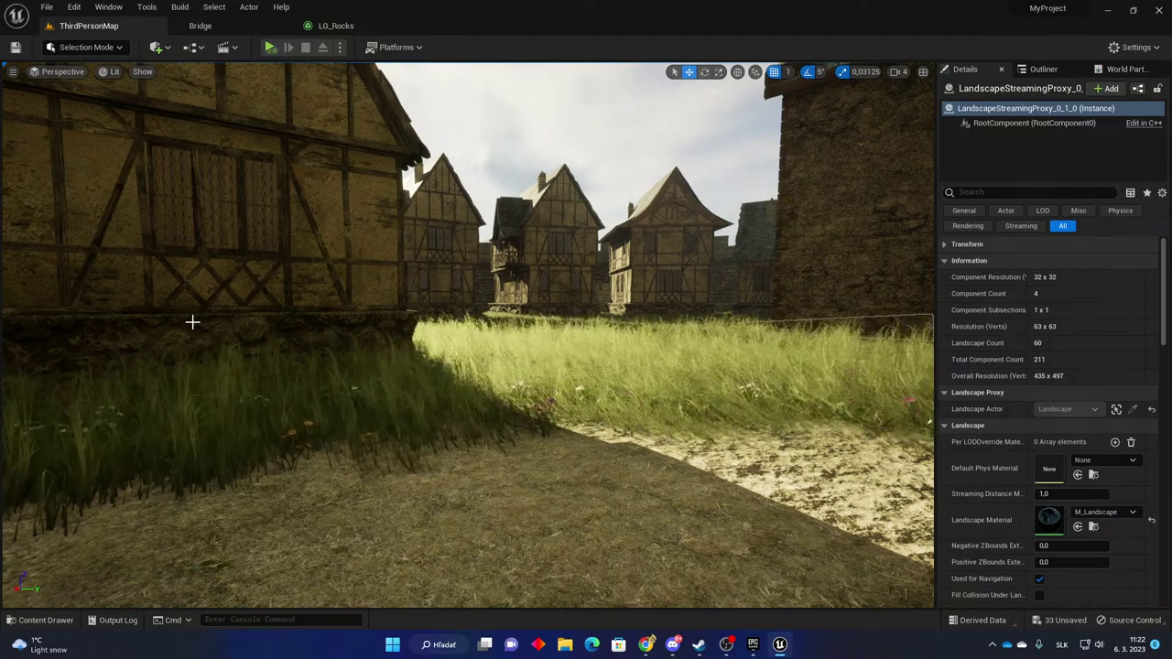
Inspect the castle, the forest and the surrounding grassy slopes from high above.
key("w")
right_click_drag(238, 288, 540, 402)
right_click_drag(248, 513, 486, 278)
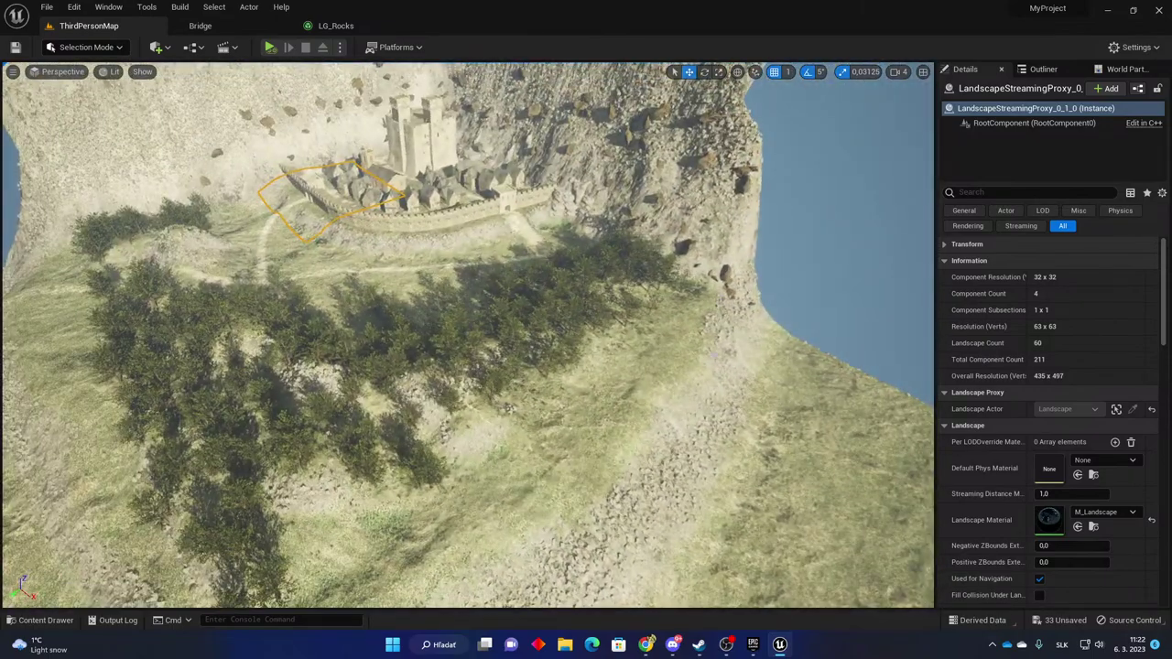
right_click_drag(766, 213, 586, 320)
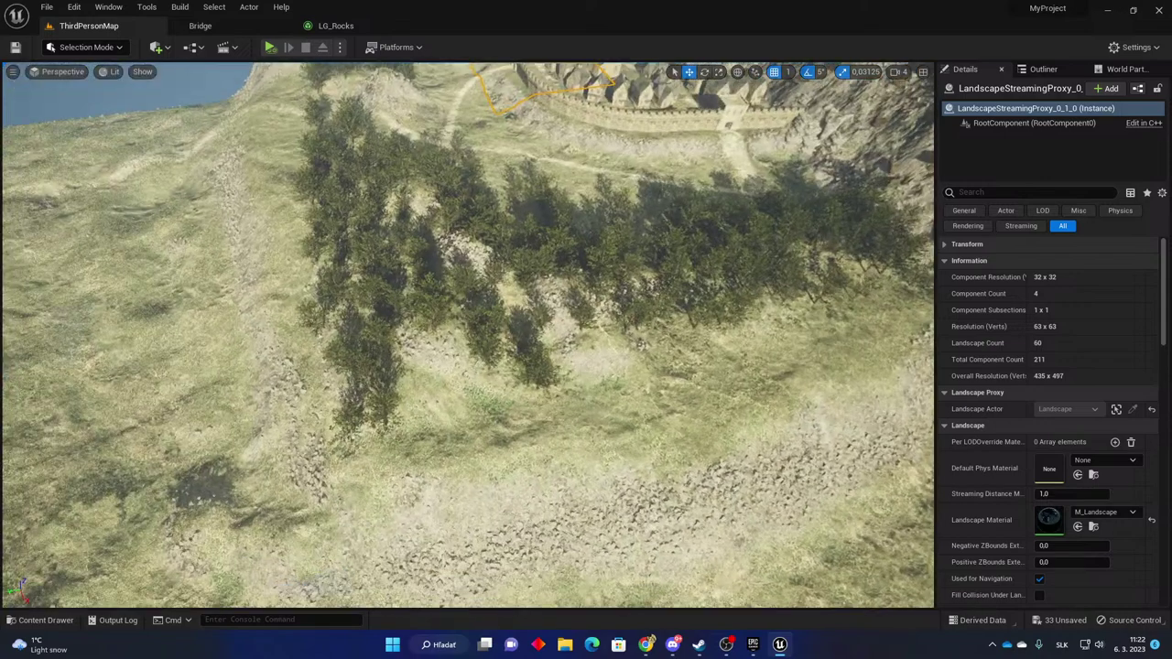
right_click_drag(467, 189, 517, 133)
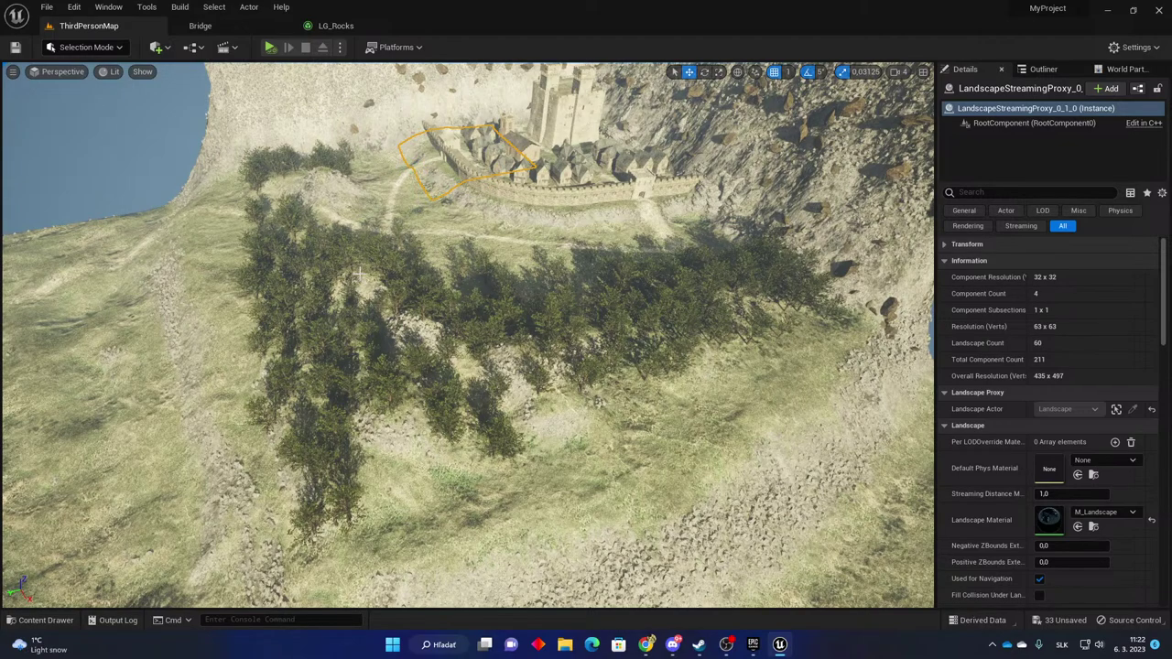
right_click_drag(371, 221, 456, 178)
key("w")
key("s")
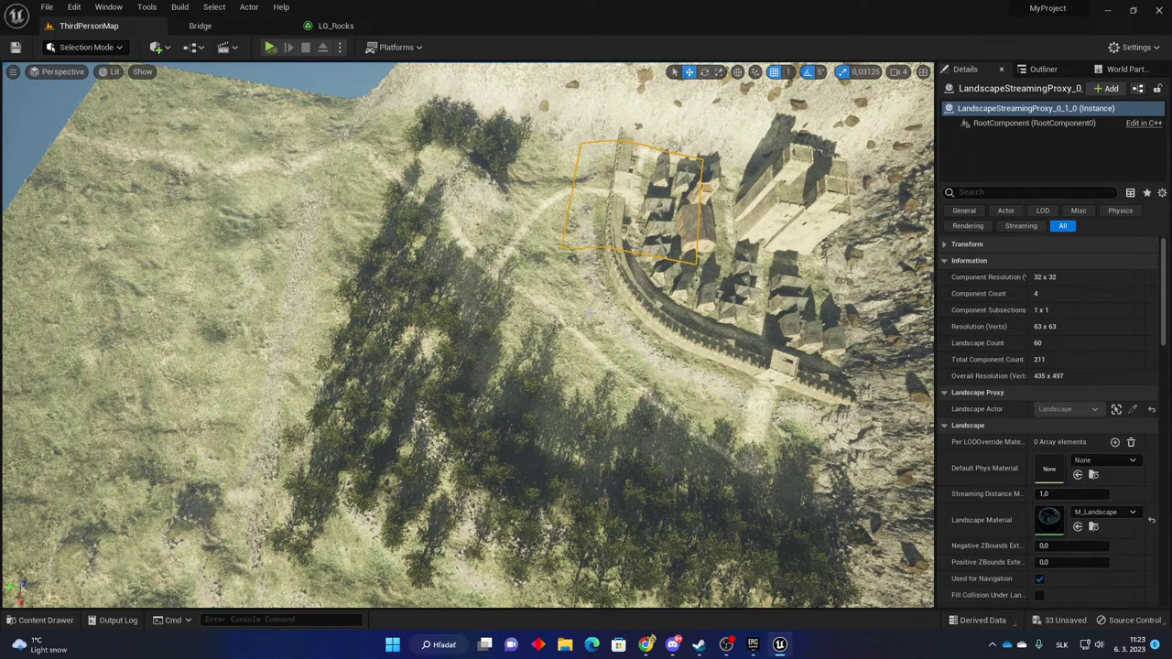
Examine the cliff behind the castle, the view over the battlements and the landscape's outer edges beyond the forest.
right_click_drag(467, 335, 458, 302)
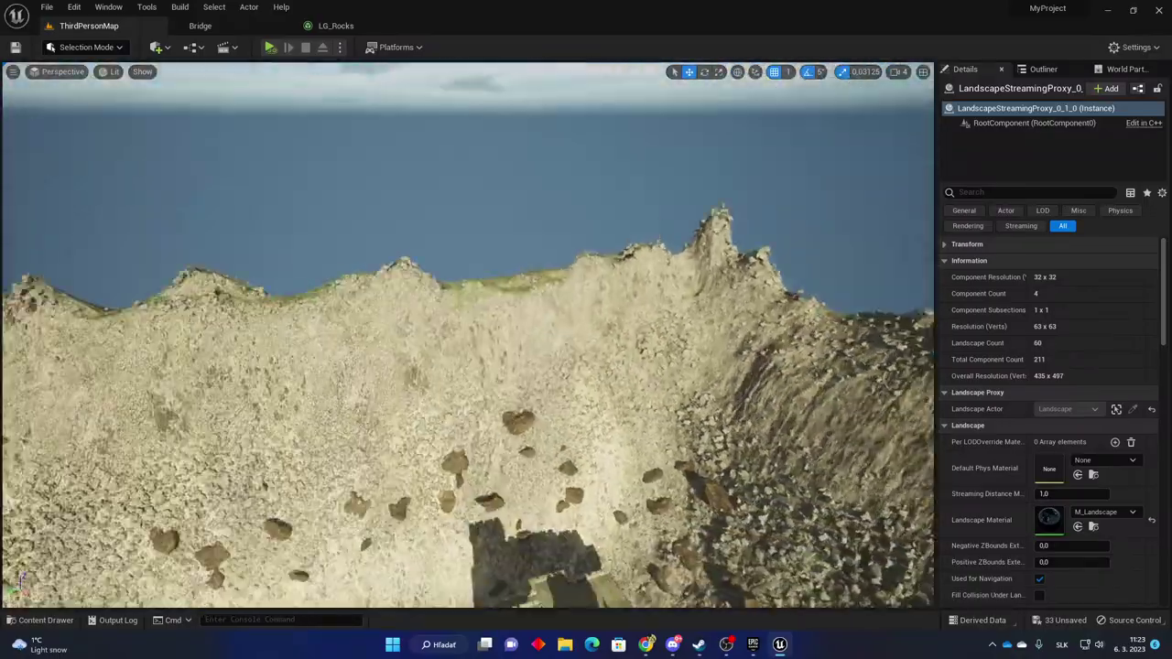
right_click_drag(468, 336, 367, 335)
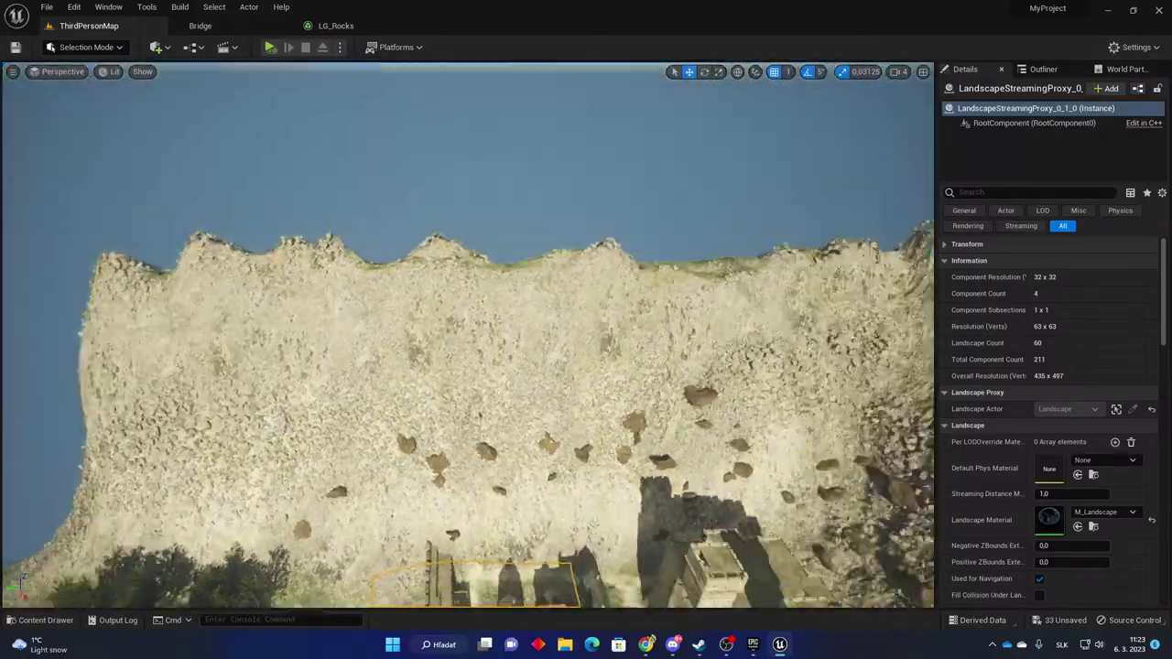
right_click_drag(469, 336, 396, 436)
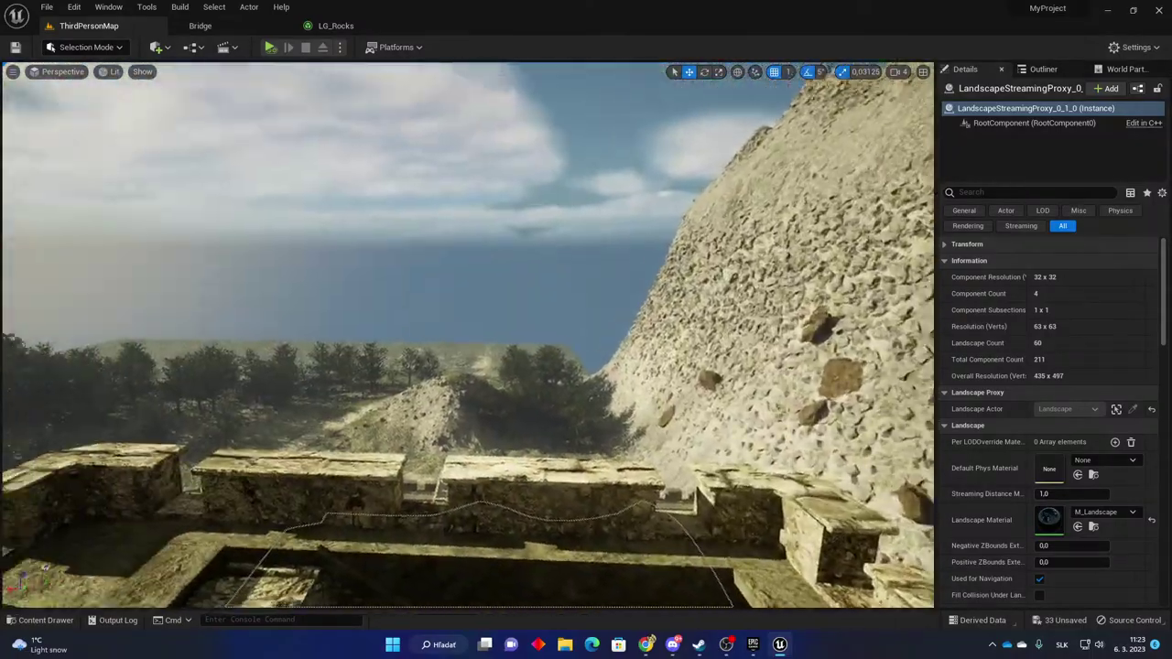
right_click_drag(469, 335, 403, 458)
right_click_drag(469, 335, 139, 323)
key("w")
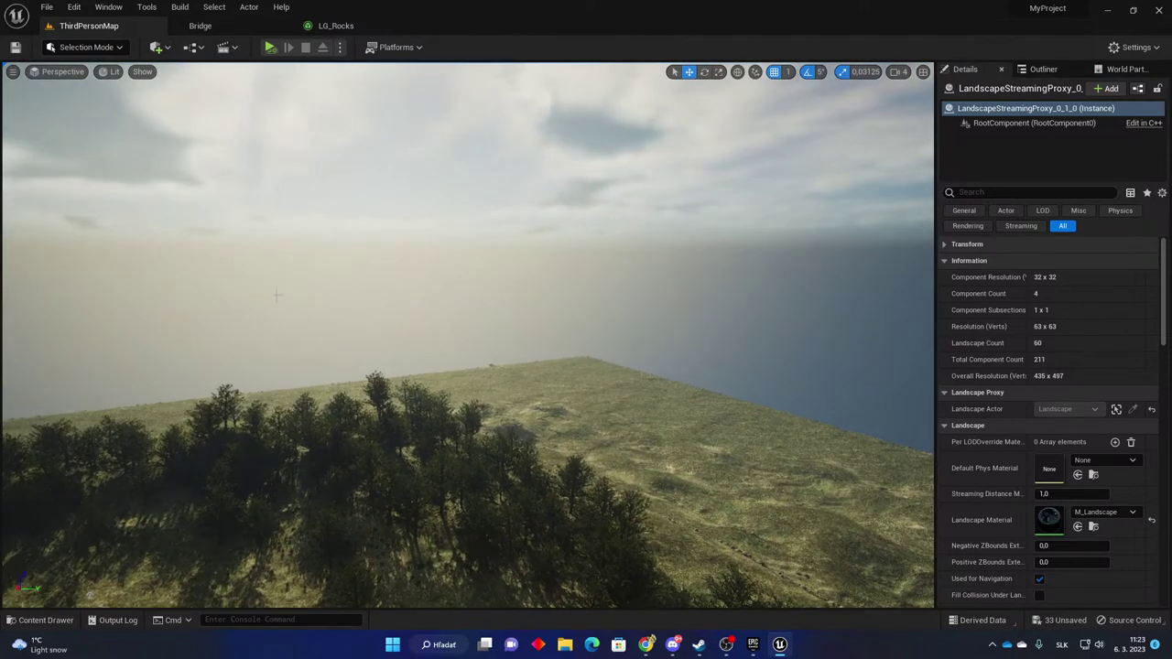
right_click_drag(427, 269, 641, 238)
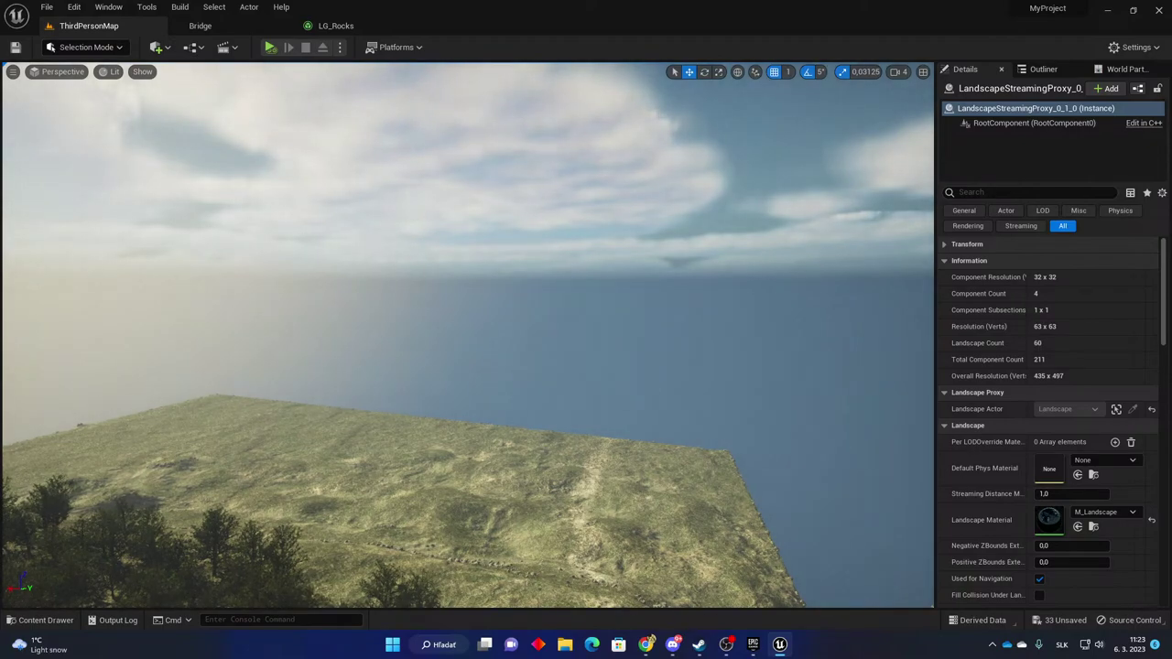
Examine the curved outer wall, its gate and the rocky slope and paths below it.
right_click_drag(391, 301, 174, 302)
key("w")
key("s")
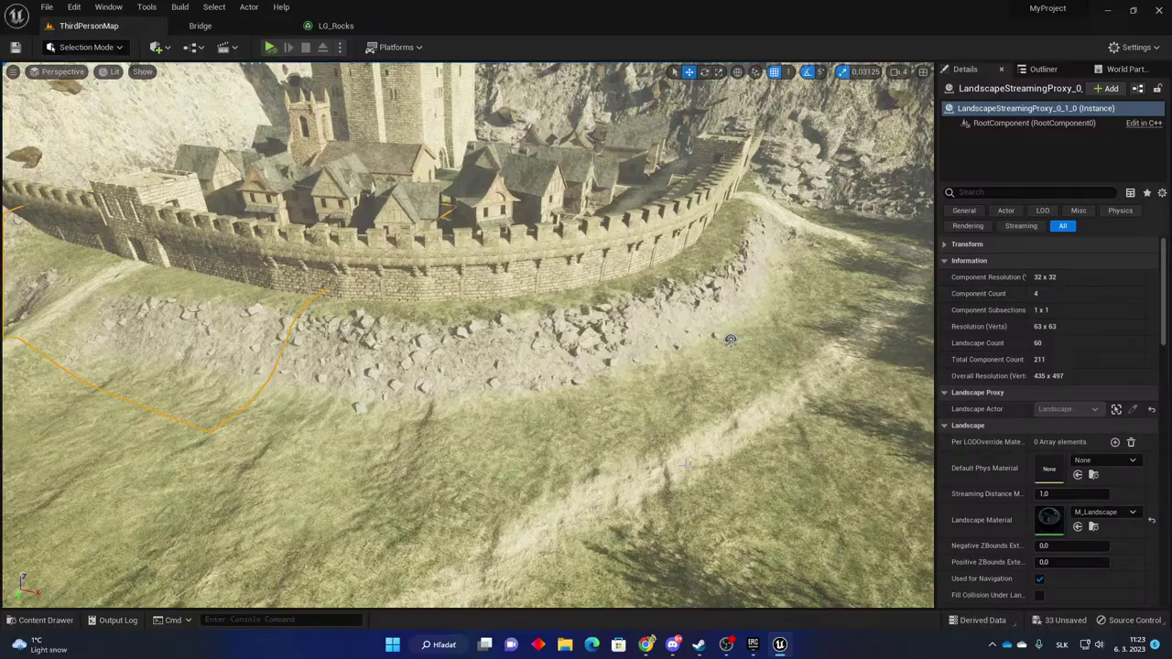
mouse_move(684, 313)
right_mouse_down()
mouse_move(329, 297)
mouse_move(412, 270)
mouse_move(684, 313)
right_mouse_up()
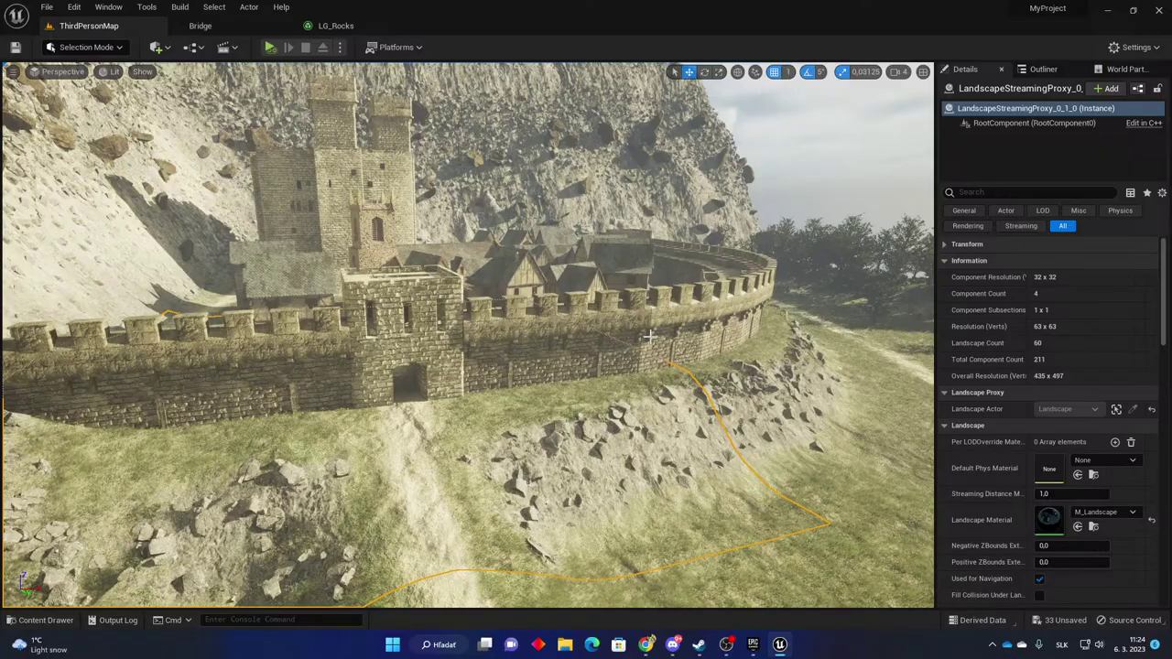
right_click_drag(653, 337, 684, 345)
key("w")
key("s")
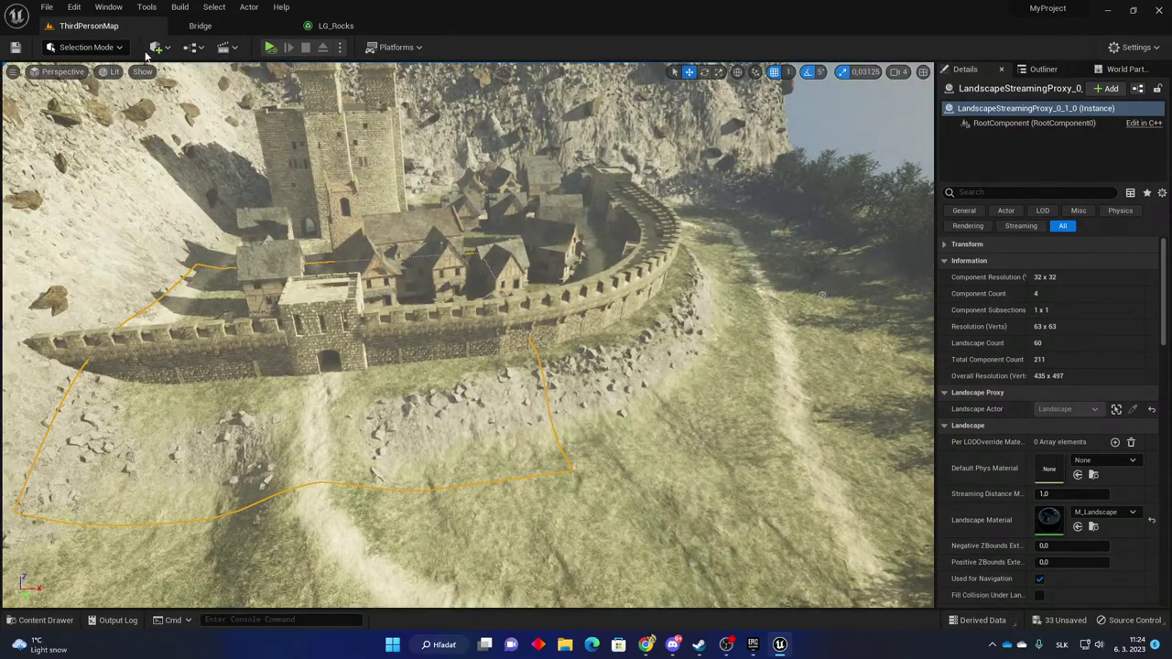
Add a NavModifierVolume to the level and move it to Y 3231, Z 1744, outside the castle wall.
left_click(155, 47)
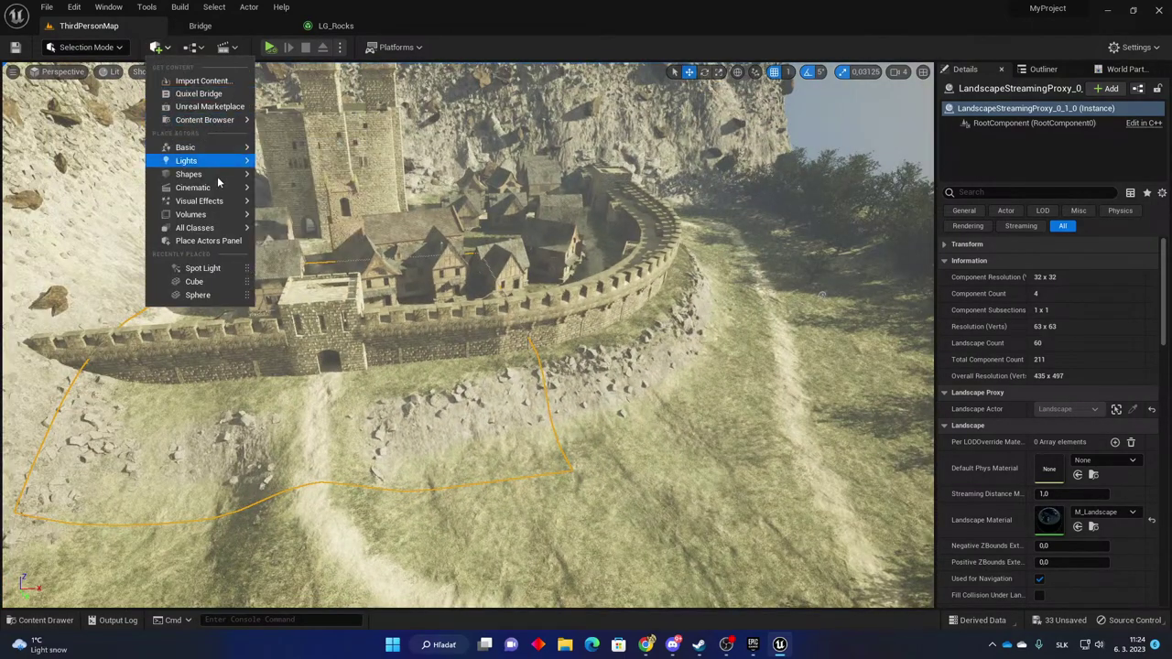
mouse_move(233, 221)
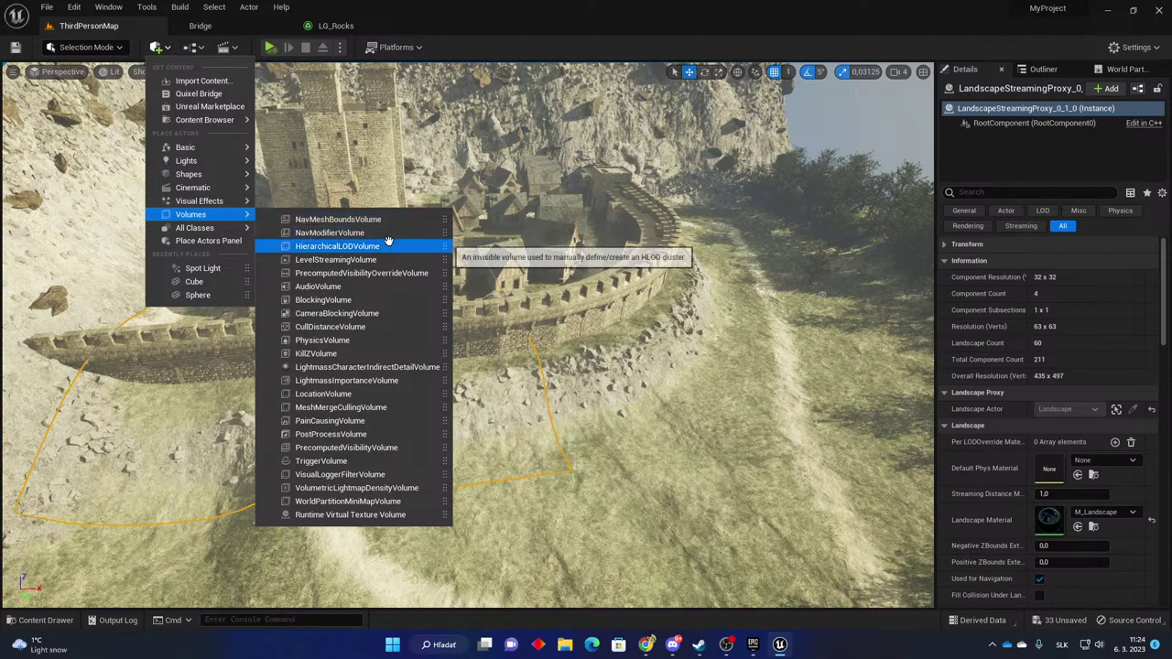
left_click(387, 233)
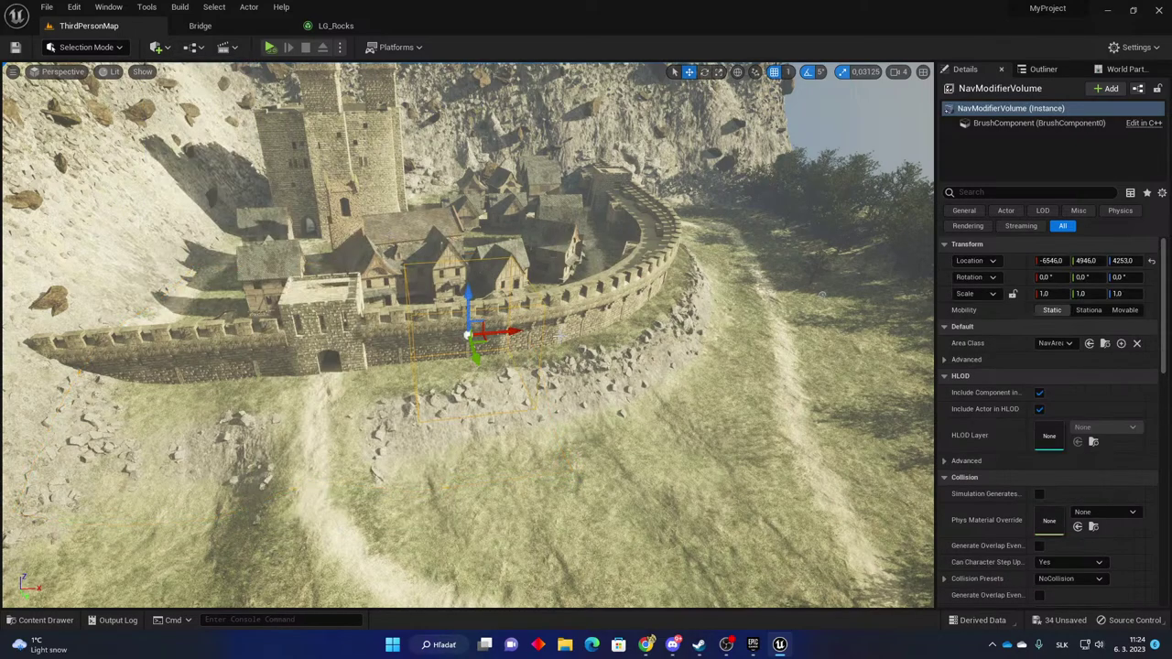
right_click_drag(469, 335, 601, 319)
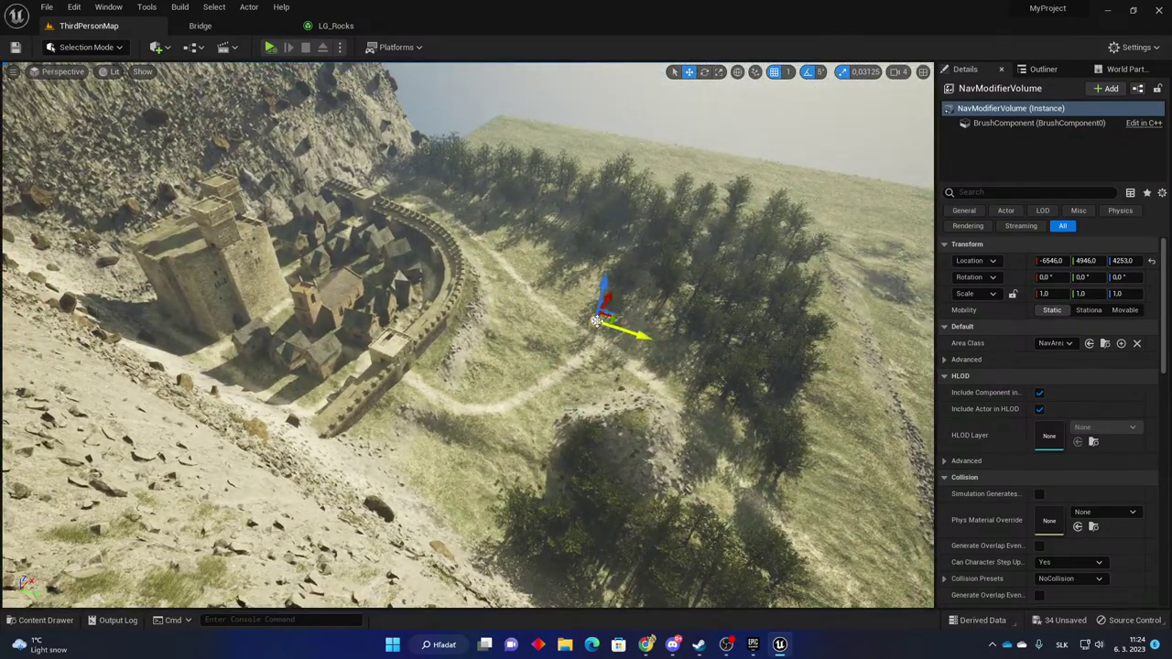
left_click_drag(595, 320, 508, 357)
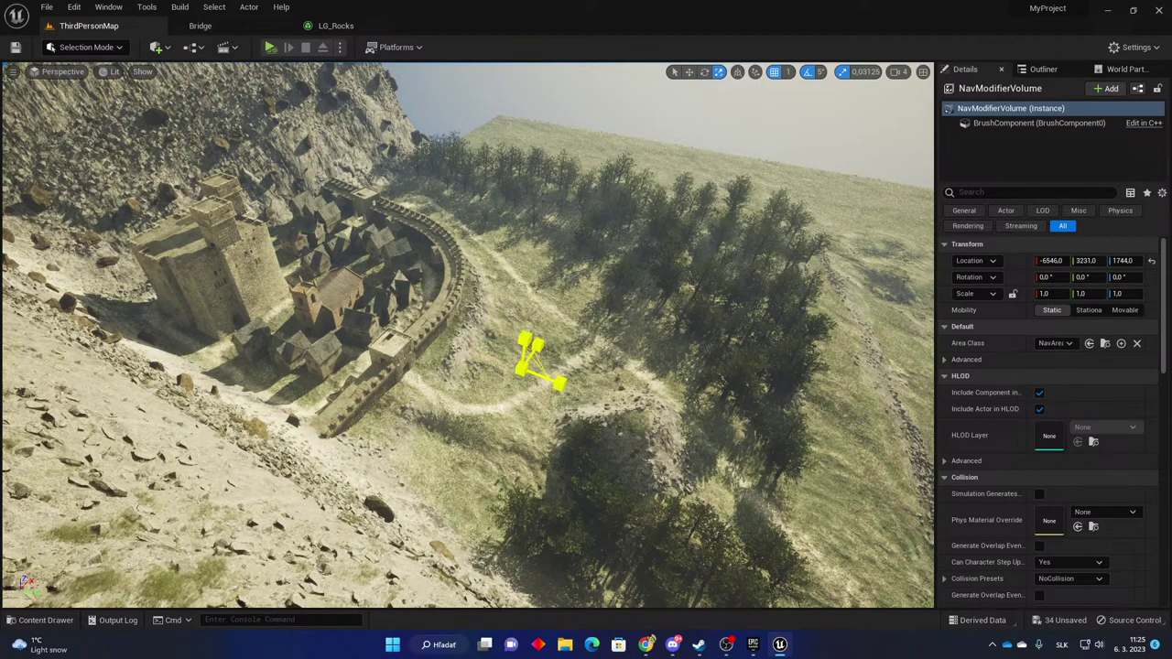
Scale the NavModifierVolume to about 69.03 on all axes, stretch its X scale to about 70.16, and deselect it.
left_click_drag(522, 369, 1128, 647)
right_click_drag(568, 375, 593, 355)
key("s")
key("d")
right_click_drag(632, 299, 616, 270)
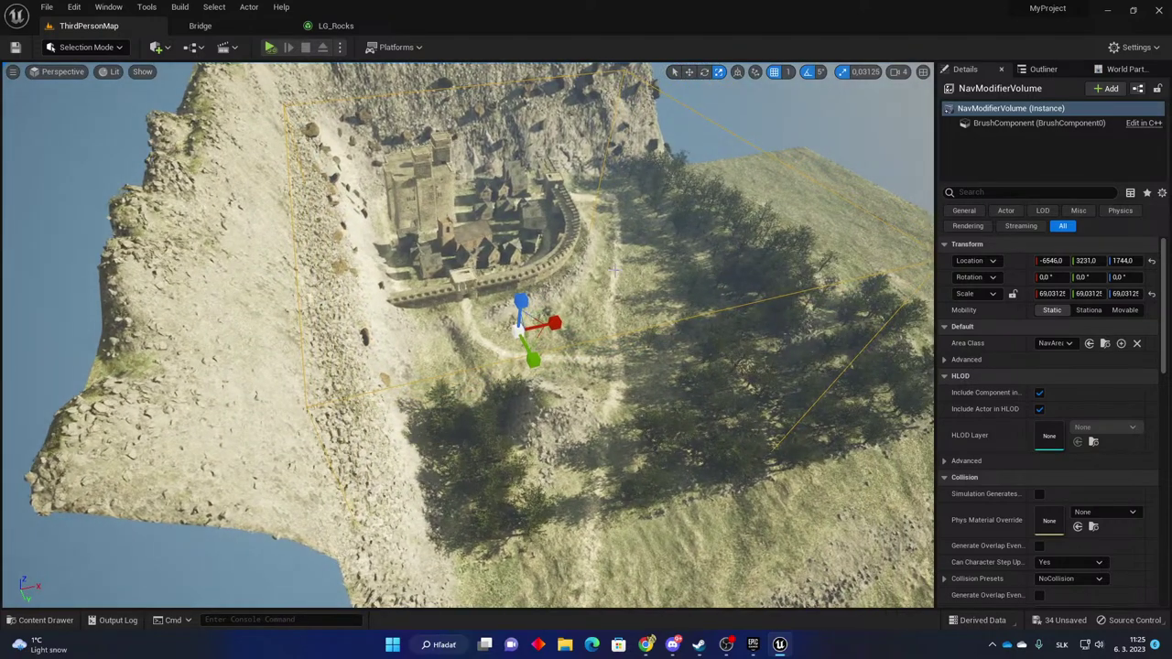
left_click_drag(554, 322, 557, 323)
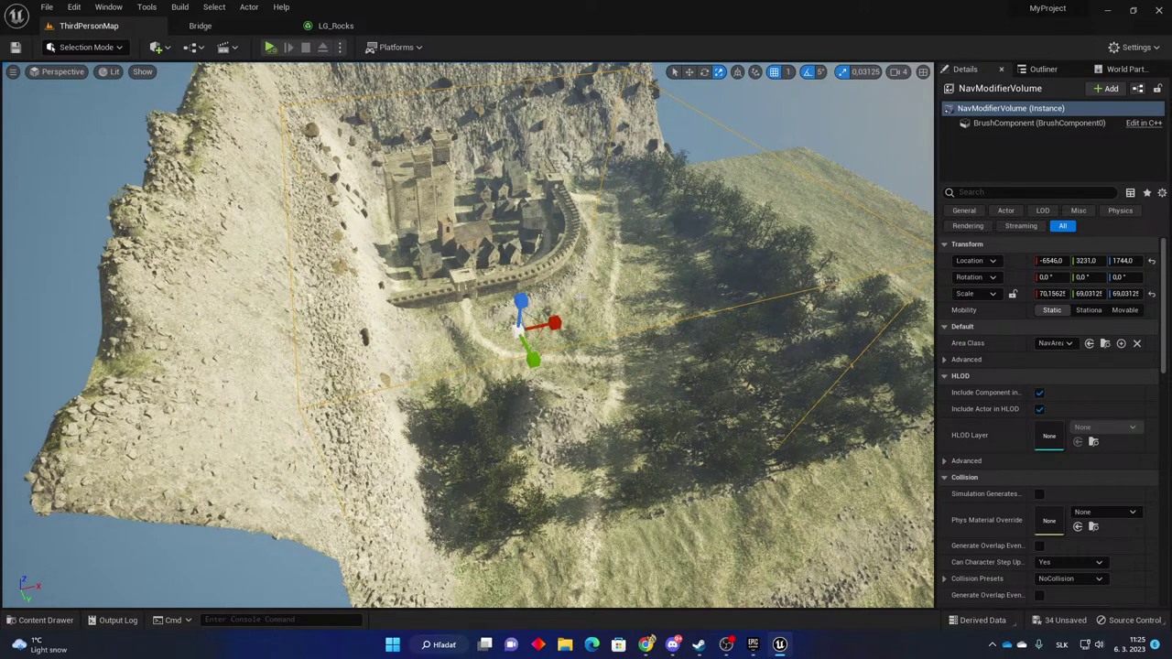
key("Escape")
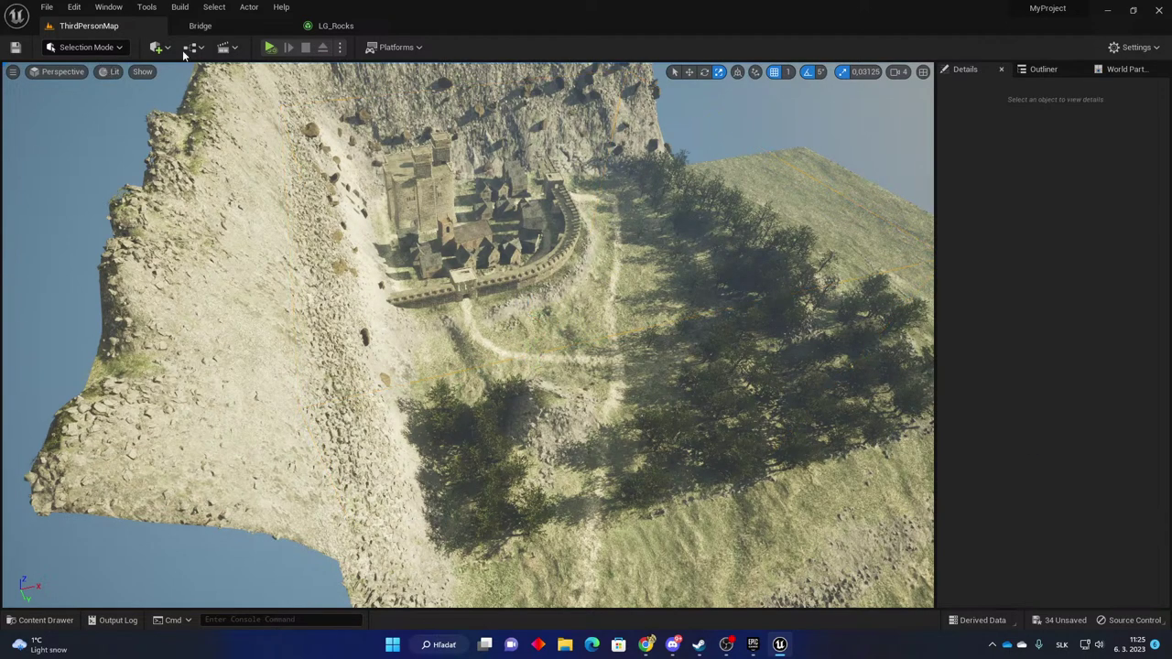
left_click(167, 50)
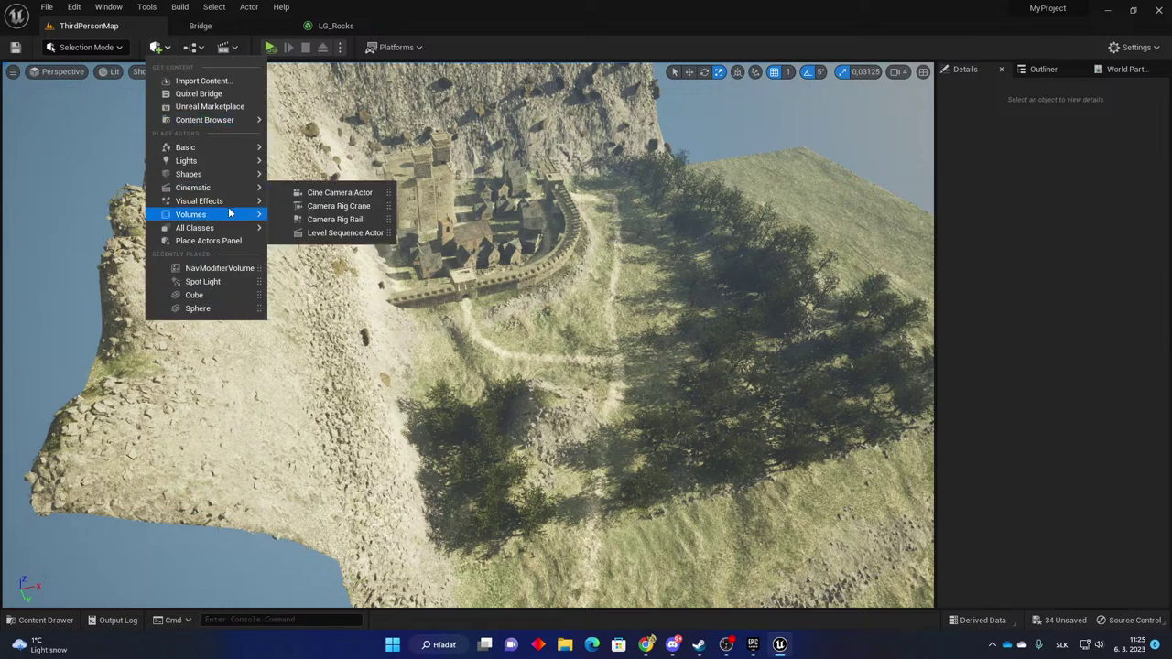
mouse_move(235, 217)
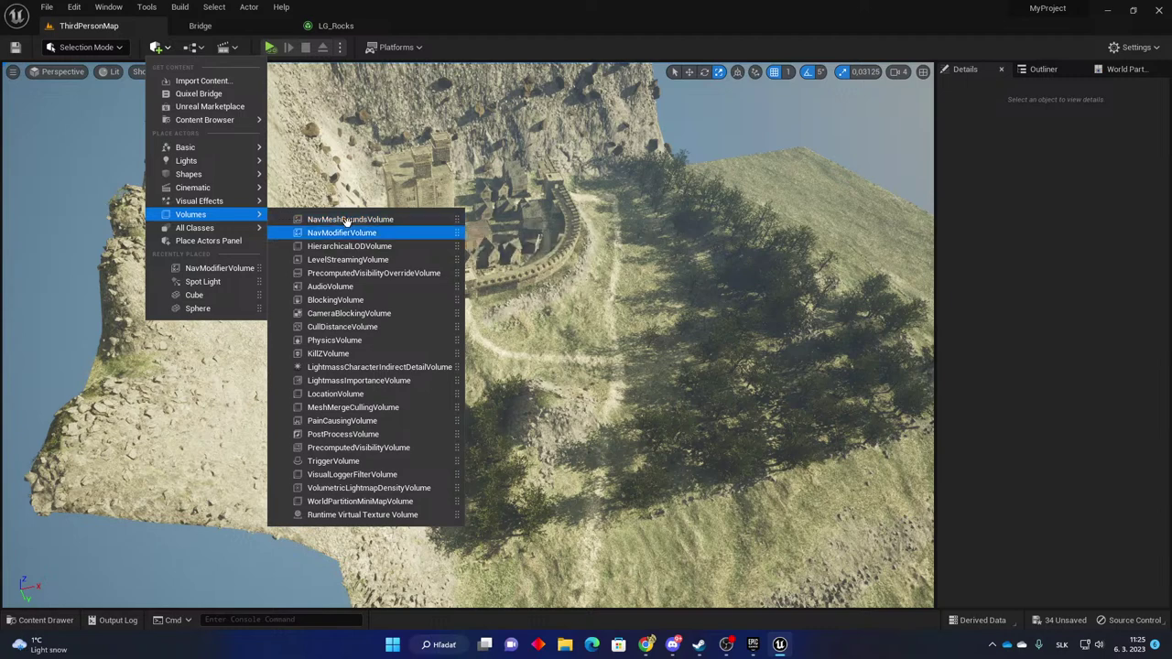
left_click(359, 231)
left_click_drag(359, 231, 360, 218)
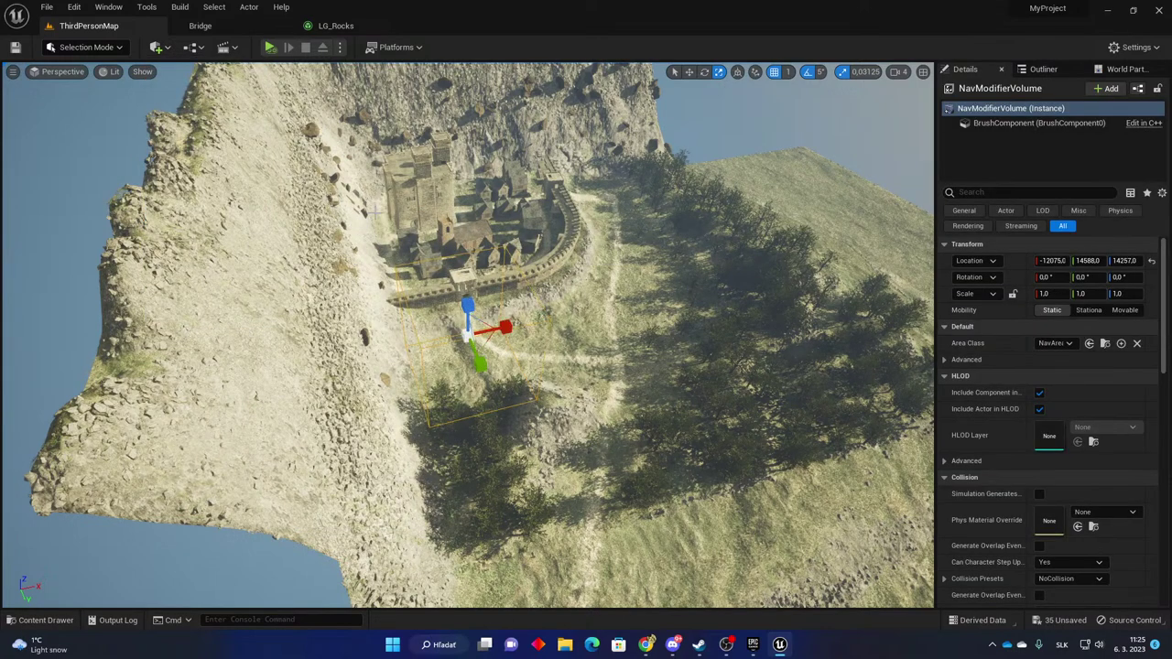
key("Delete")
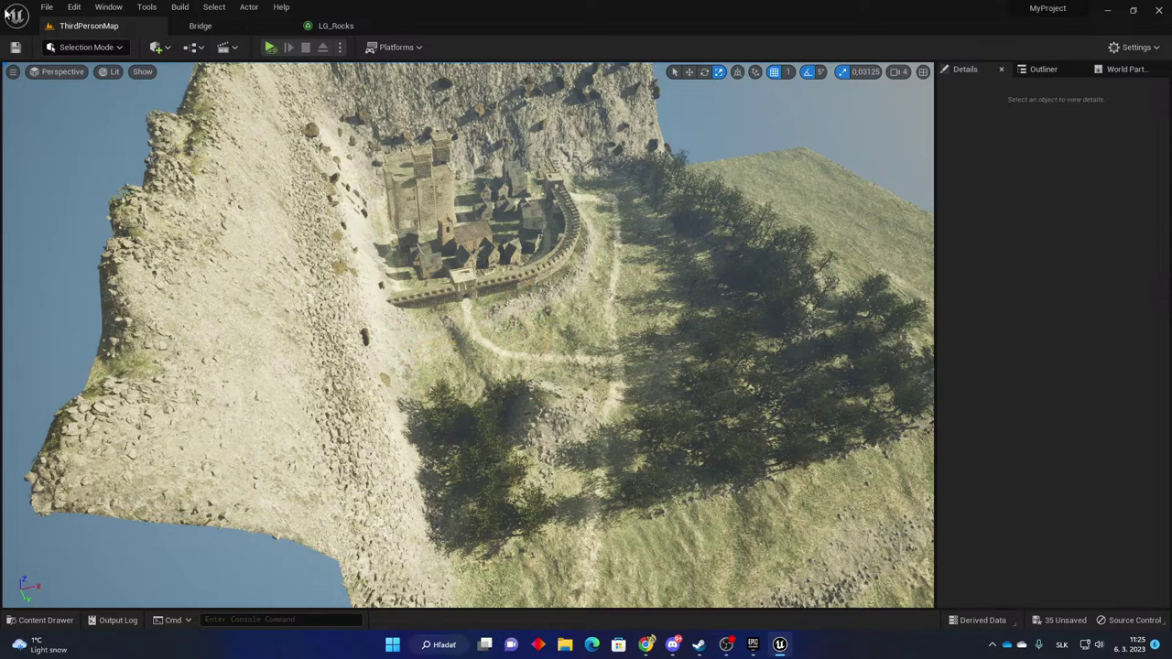
Add a NavMeshBoundsVolume to the level and move it beside the castle's curved wall, at X 2020, Y -4171, Z -32.
left_click(169, 48)
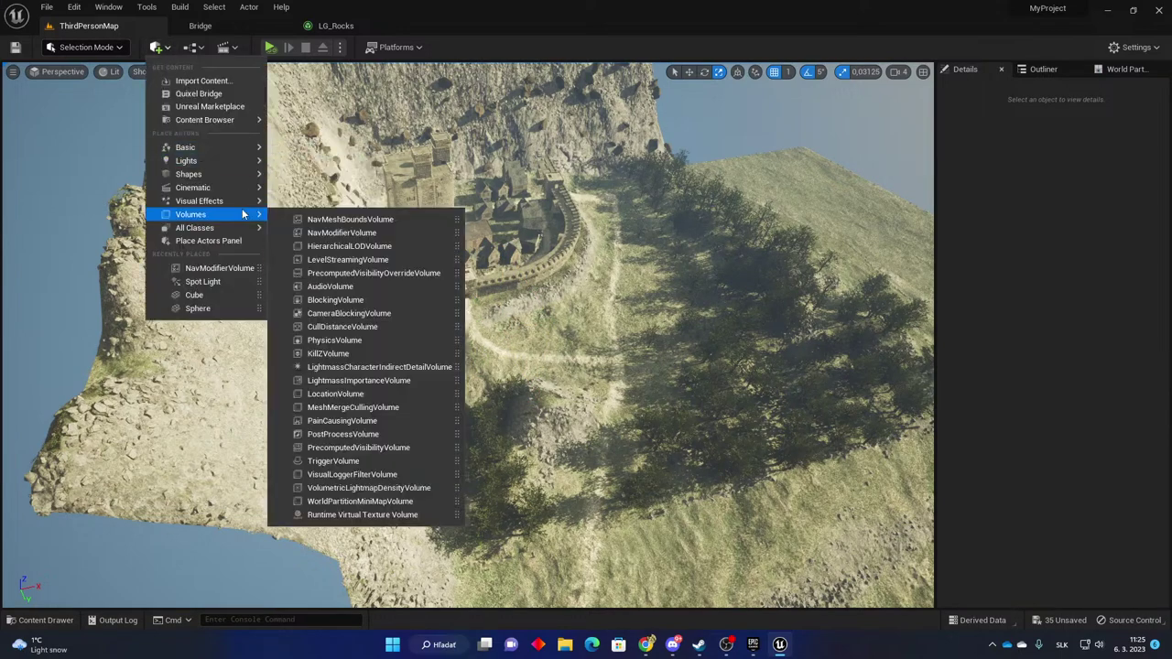
left_click(339, 218)
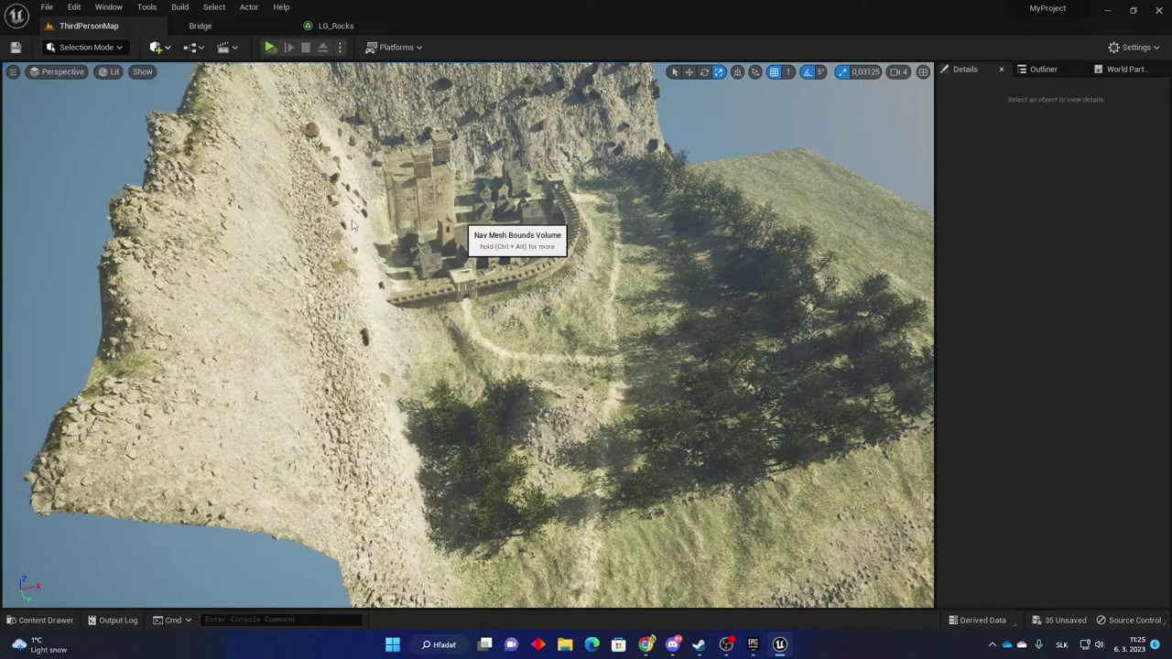
key("w")
left_click_drag(469, 334, 484, 243)
right_click_drag(483, 243, 660, 202)
right_click_drag(559, 174, 762, 212)
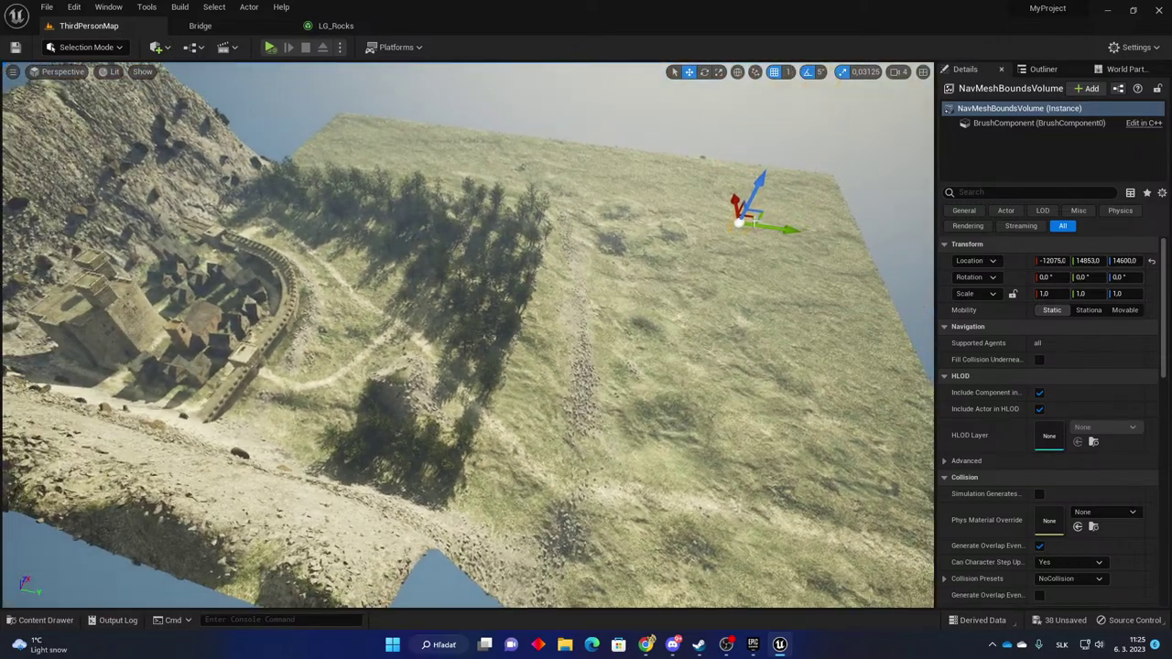
left_click_drag(738, 221, 334, 188)
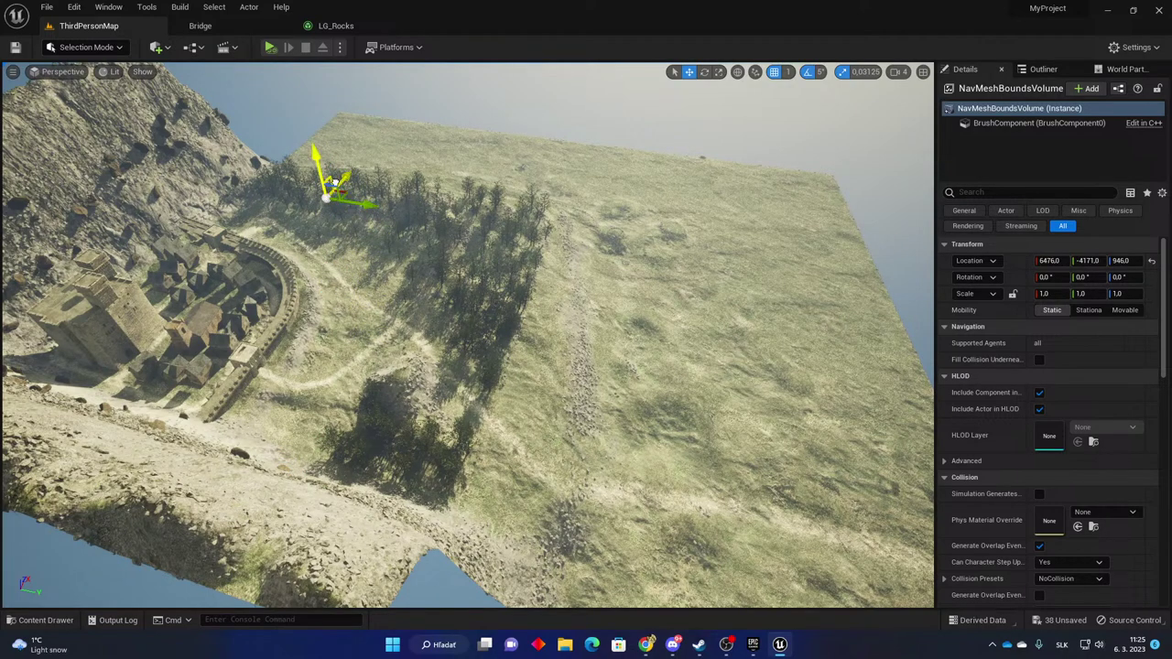
left_click_drag(335, 181, 308, 253)
Scale the NavMeshBoundsVolume uniformly to about 88.56 and show the navigation mesh over the terrain.
key("e")
key("r")
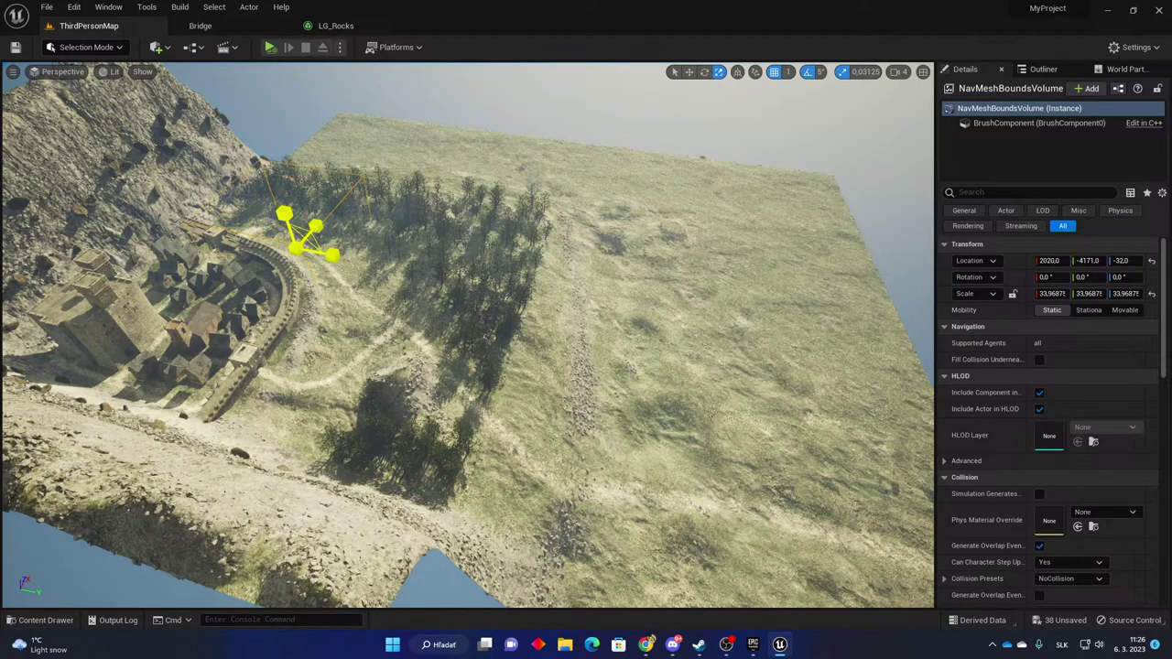
left_click_drag(296, 248, 261, 250)
right_click_drag(367, 250, 237, 247)
right_click_drag(549, 286, 485, 293)
key("p")
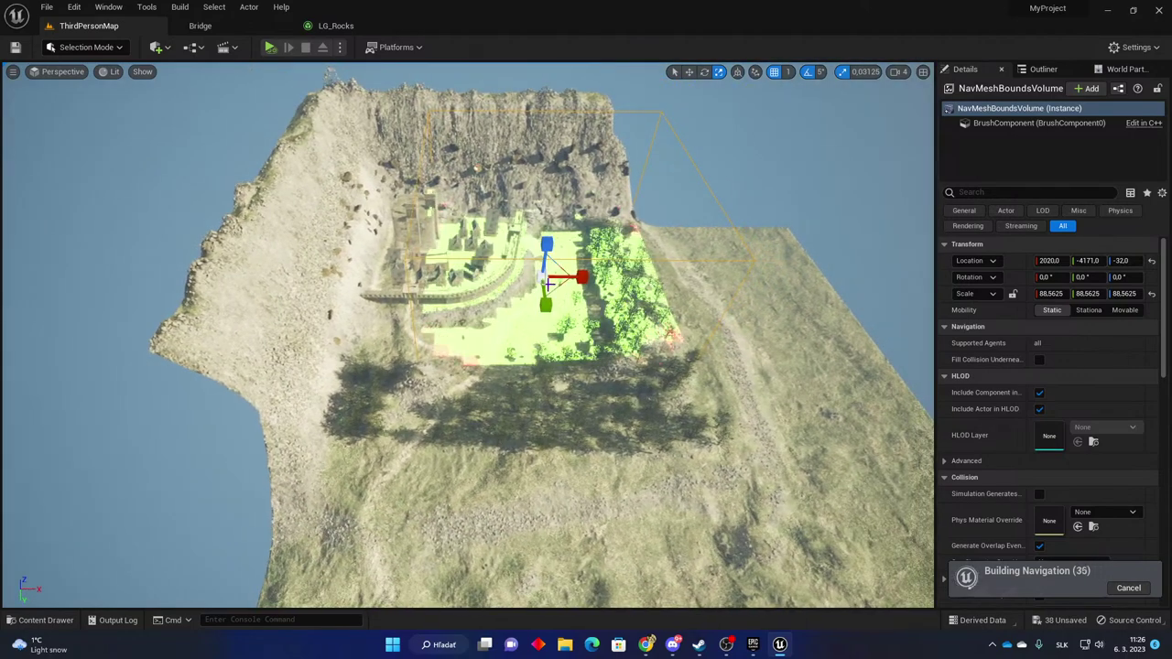
Stretch the NavMeshBoundsVolume to a Y scale of about 157.53 and an X scale of about 180.2.
left_click_drag(546, 309, 547, 314)
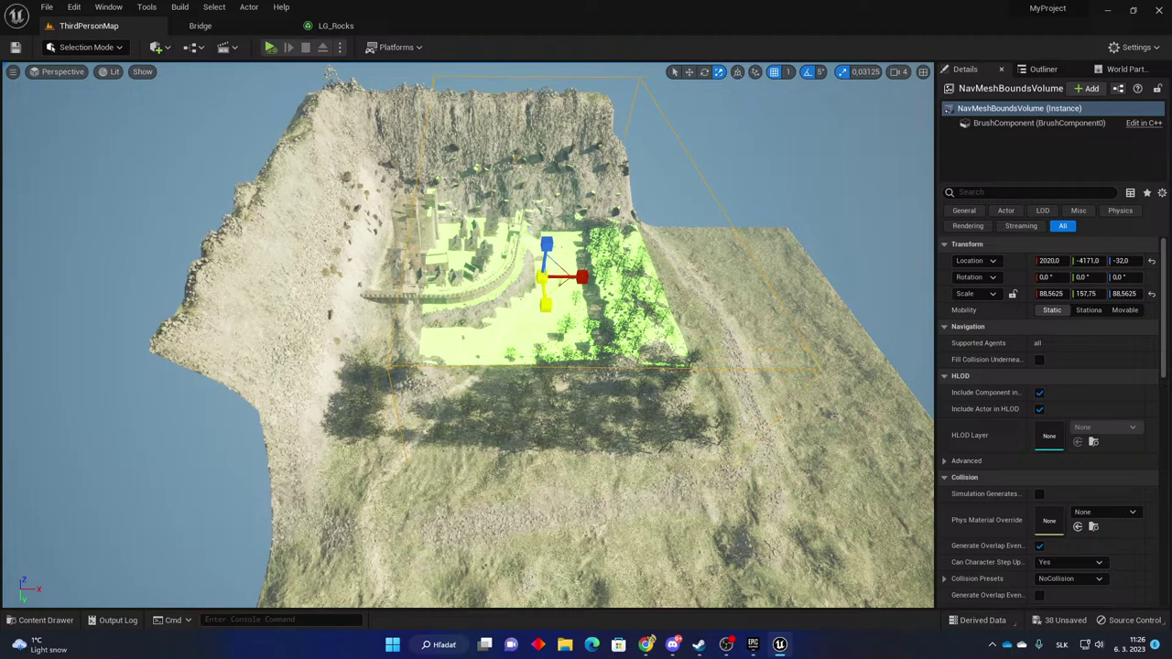
left_click_drag(545, 307, 545, 305)
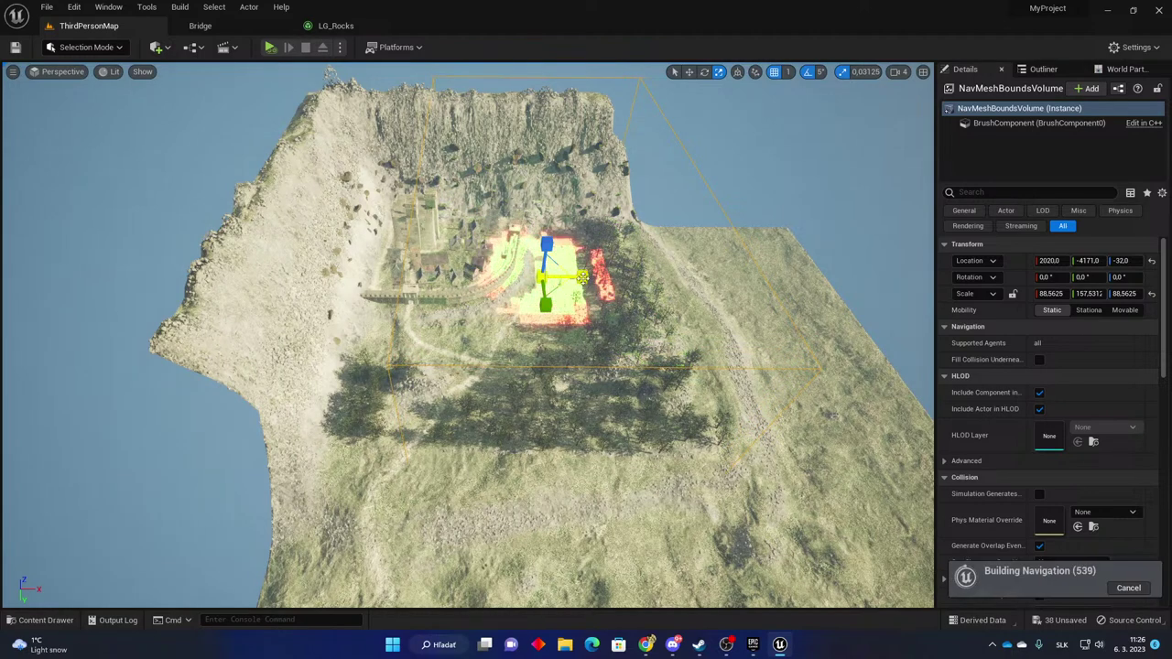
left_click_drag(583, 276, 724, 277)
Move the NavMeshBoundsVolume over the castle and forest to X -706, Y -2281, and save the unsaved items.
key("w")
left_click_drag(565, 288, 522, 302)
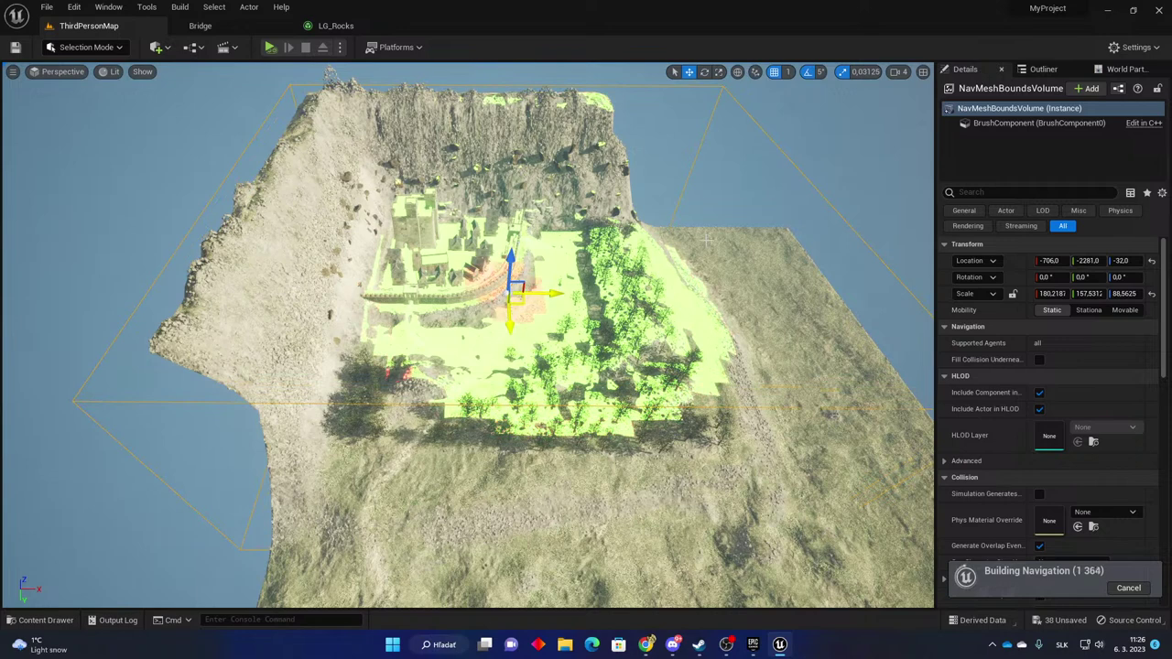
left_click(847, 136)
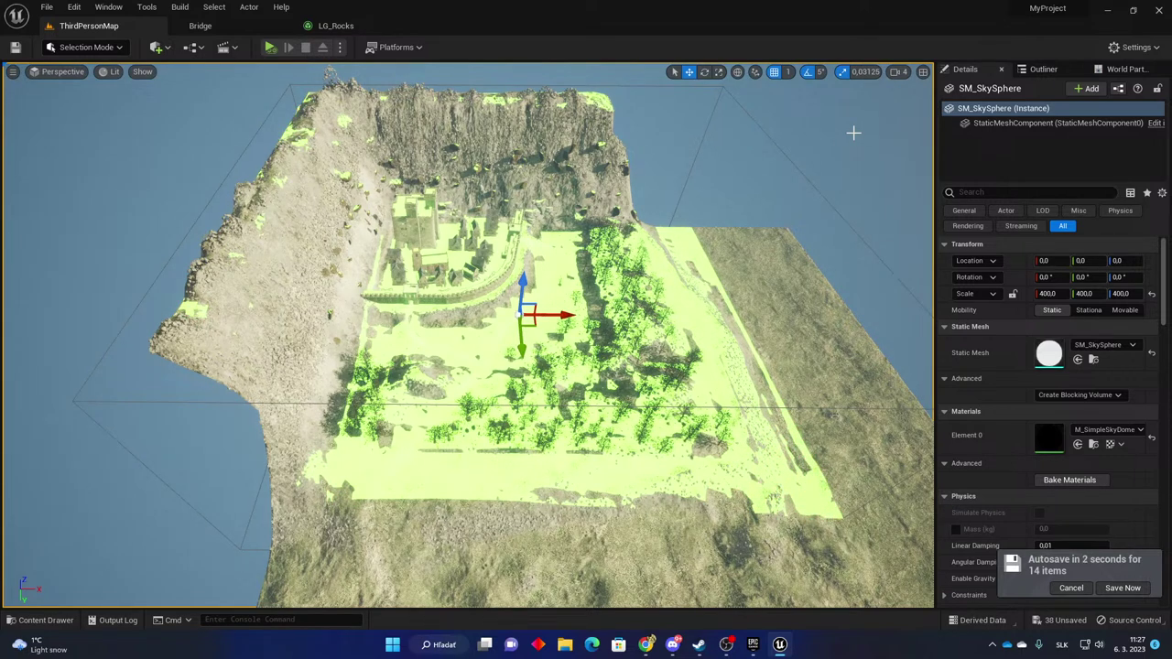
left_click(1123, 588)
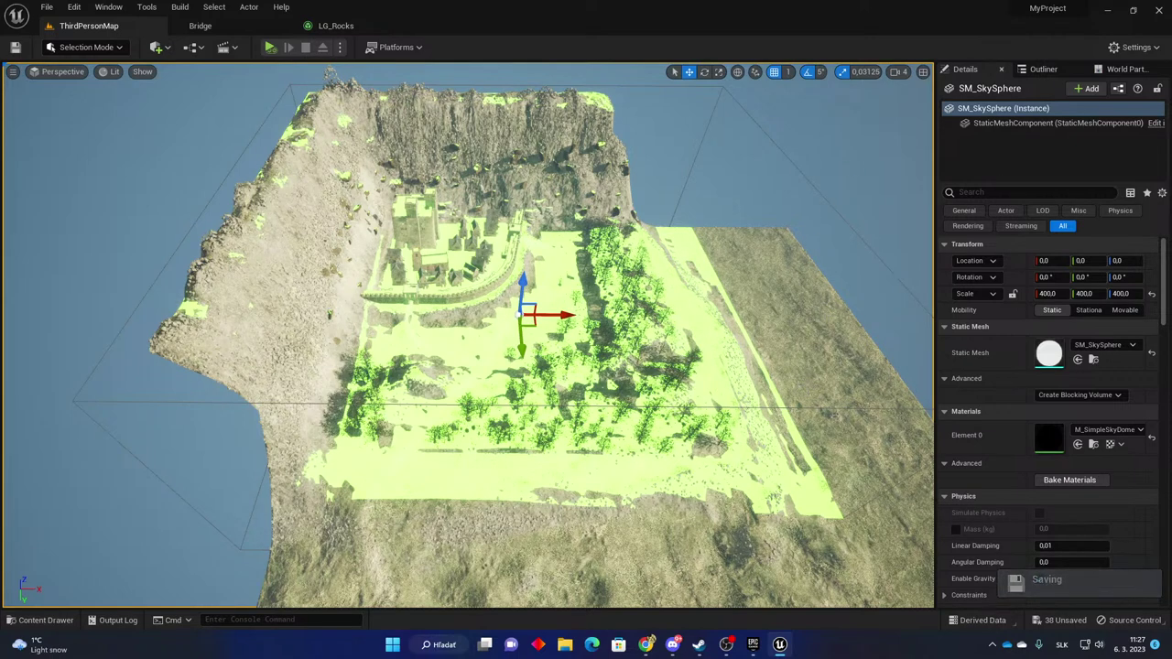
Examine the navigation mesh coverage from the slope outside the castle gate up to the rooftops and the keep.
mouse_move(674, 305)
right_mouse_down()
mouse_move(677, 412)
mouse_move(679, 291)
mouse_move(680, 329)
mouse_move(657, 359)
mouse_move(619, 309)
mouse_move(619, 260)
mouse_move(674, 311)
right_mouse_up()
key("w")
key("w")
key("w")
key("w")
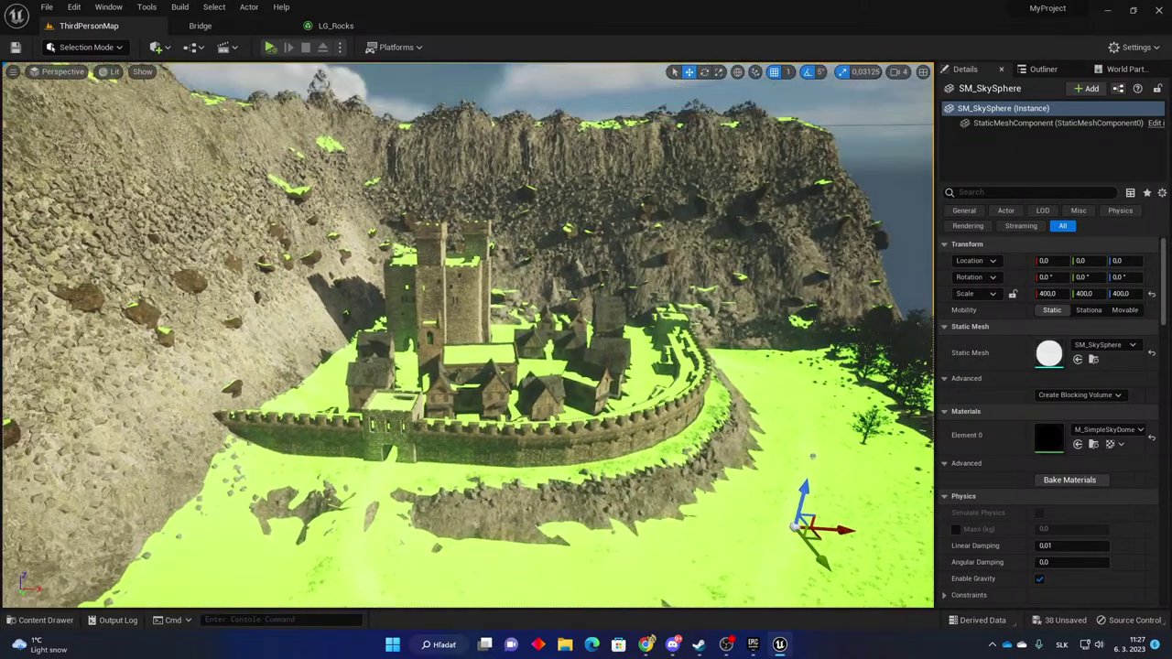
key("w")
right_click_drag(835, 380, 902, 413)
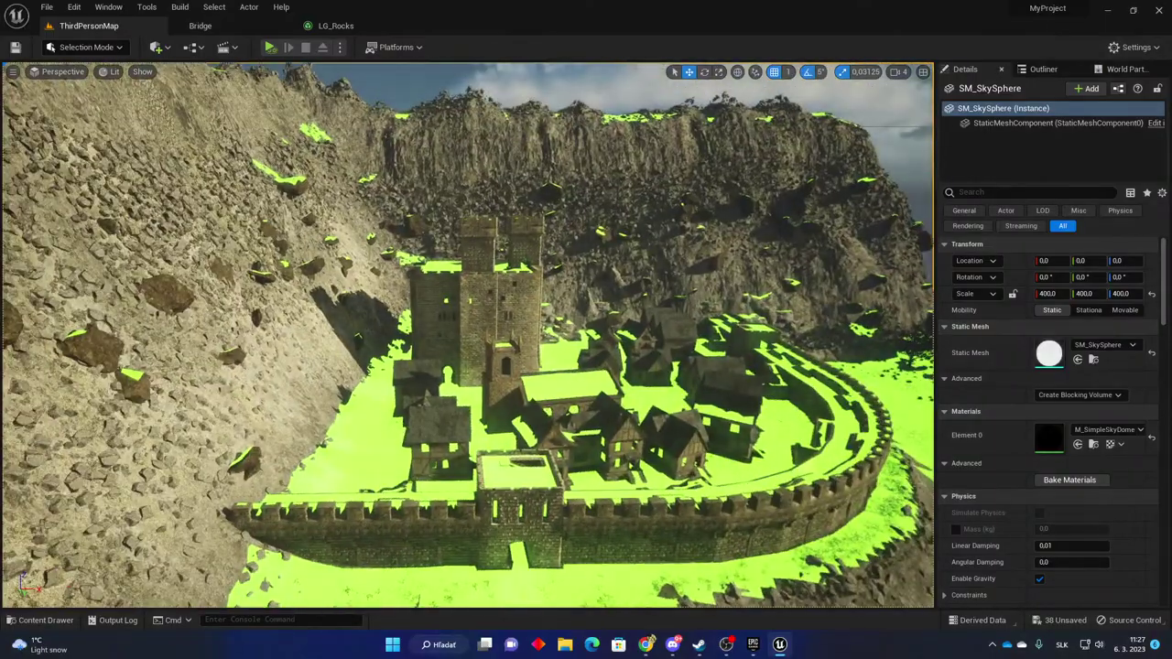
key("w")
right_click_drag(705, 379, 689, 322)
key("w")
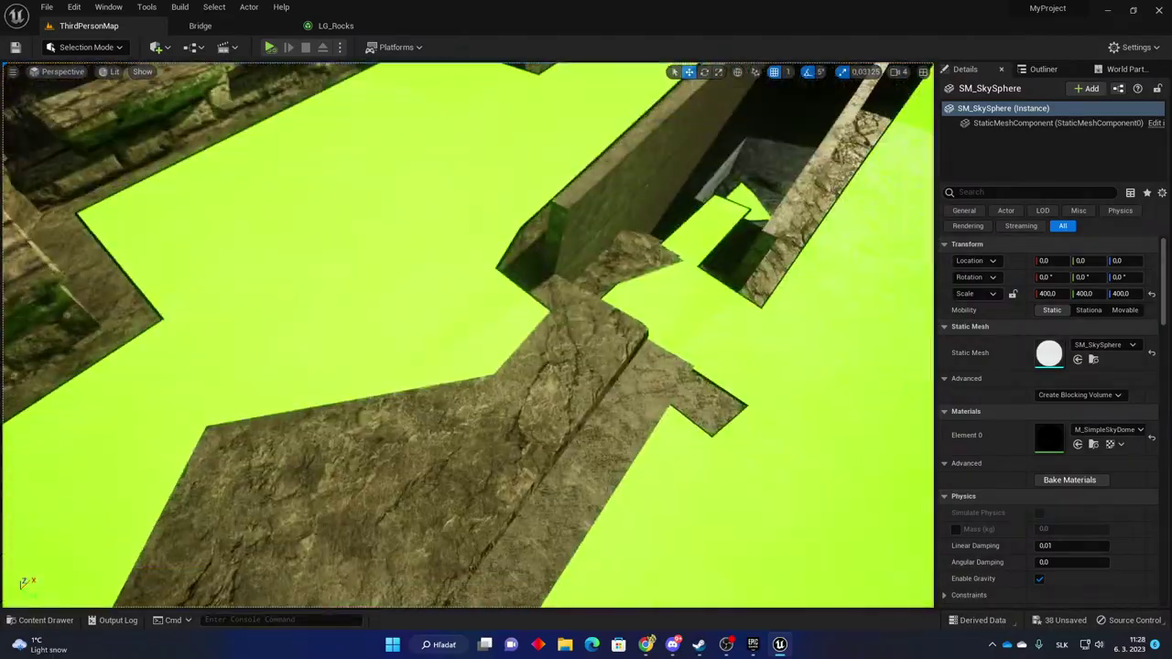
Inspect the navigation mesh on the keep roof, village streets, wall walk and outer slope, and hide its display.
right_click_drag(689, 322, 567, 257)
mouse_move(783, 258)
right_mouse_down()
mouse_move(852, 275)
mouse_move(778, 265)
mouse_move(714, 219)
mouse_move(783, 258)
right_mouse_up()
mouse_move(403, 496)
right_mouse_down()
mouse_move(476, 513)
mouse_move(448, 476)
mouse_move(404, 496)
right_mouse_up()
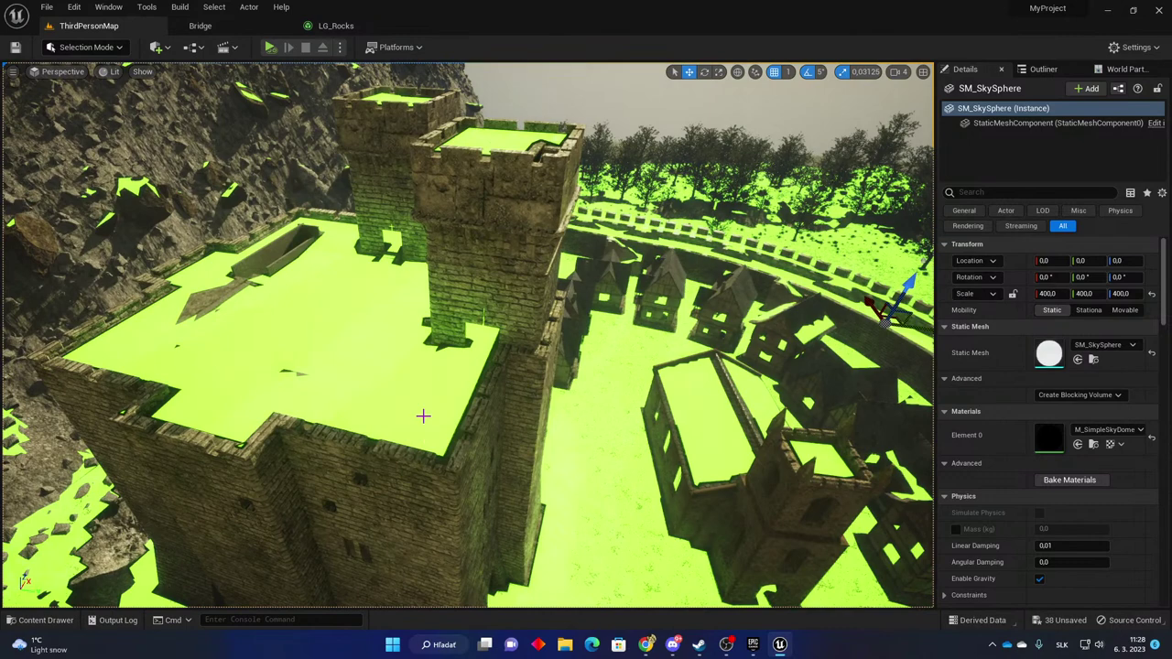
right_click_drag(374, 382, 741, 357)
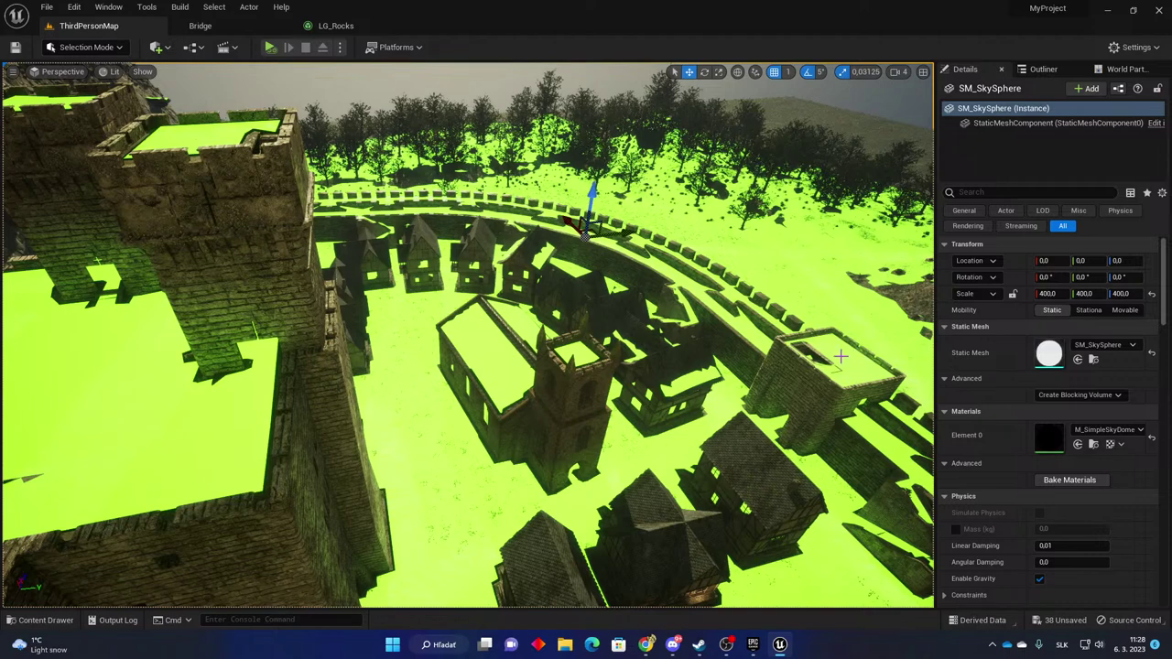
right_click_drag(386, 262, 293, 263)
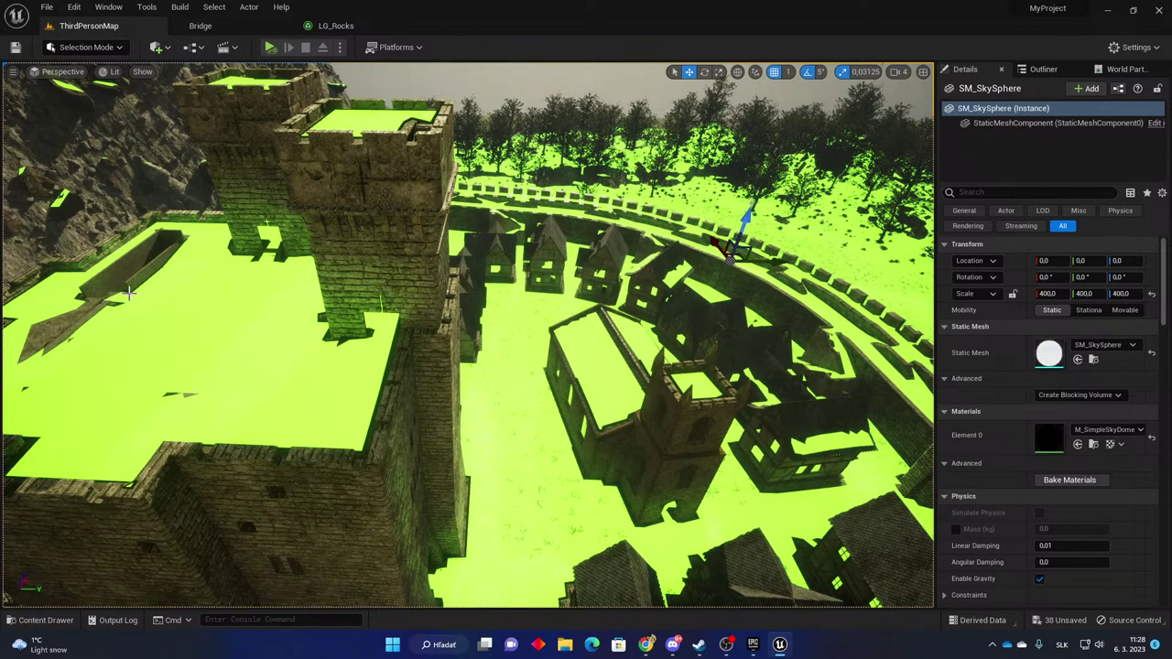
right_click_drag(301, 378, 463, 462)
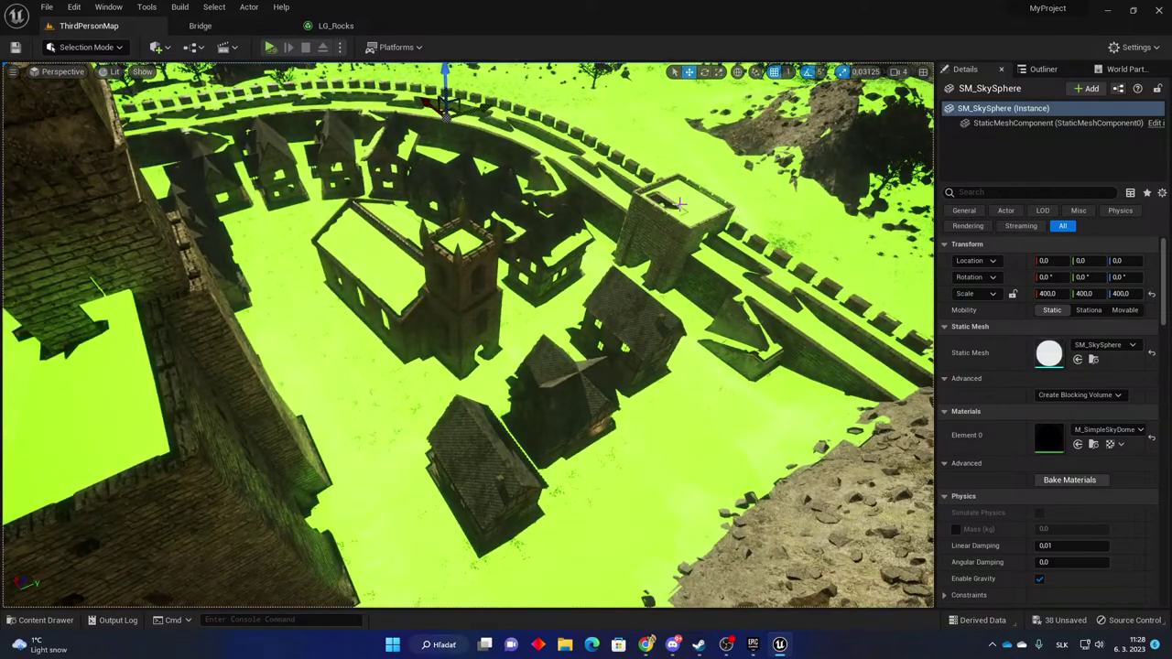
mouse_move(469, 335)
right_mouse_down()
mouse_move(329, 335)
mouse_move(284, 320)
mouse_move(302, 431)
mouse_move(210, 421)
mouse_move(376, 391)
mouse_move(312, 389)
mouse_move(343, 302)
mouse_move(344, 393)
mouse_move(320, 376)
mouse_move(307, 426)
mouse_move(366, 408)
mouse_move(402, 380)
mouse_move(393, 377)
mouse_move(467, 371)
mouse_move(476, 321)
right_mouse_up()
right_click_drag(449, 359, 412, 334)
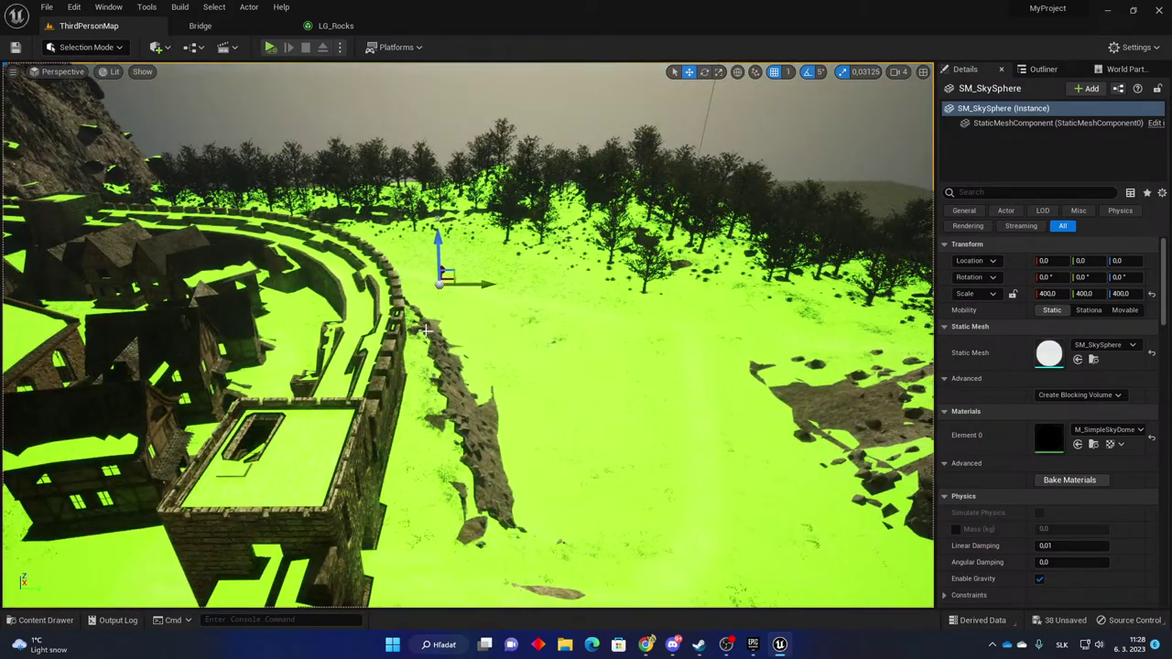
right_click_drag(441, 331, 470, 303)
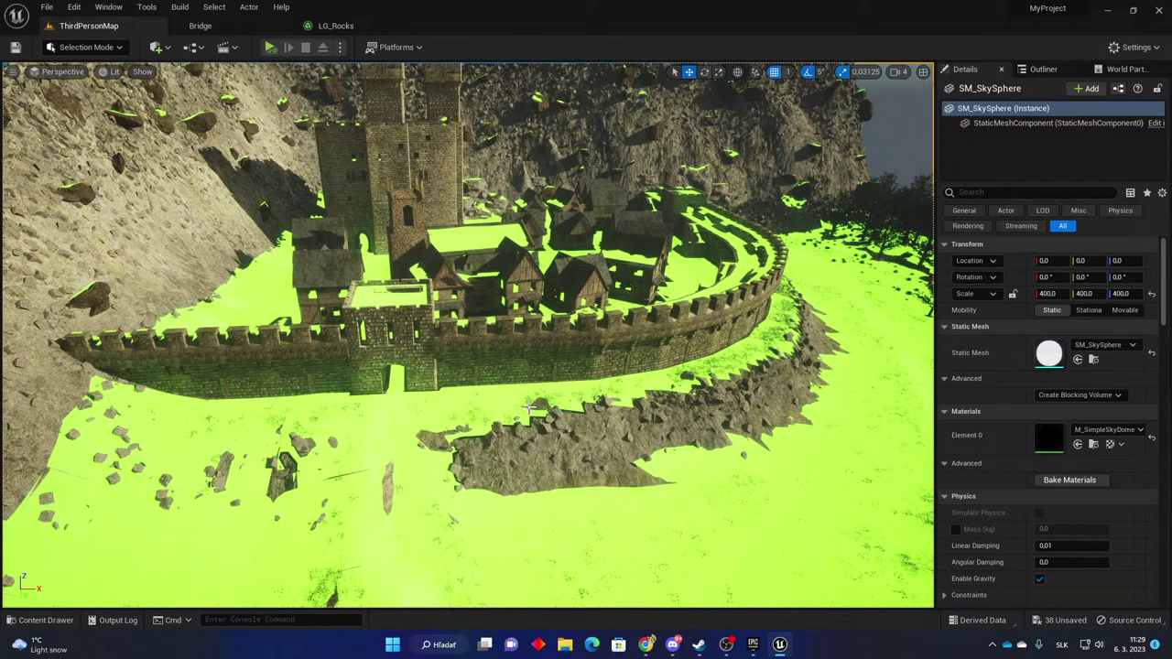
mouse_move(469, 335)
right_mouse_down()
mouse_move(706, 338)
mouse_move(476, 339)
right_mouse_up()
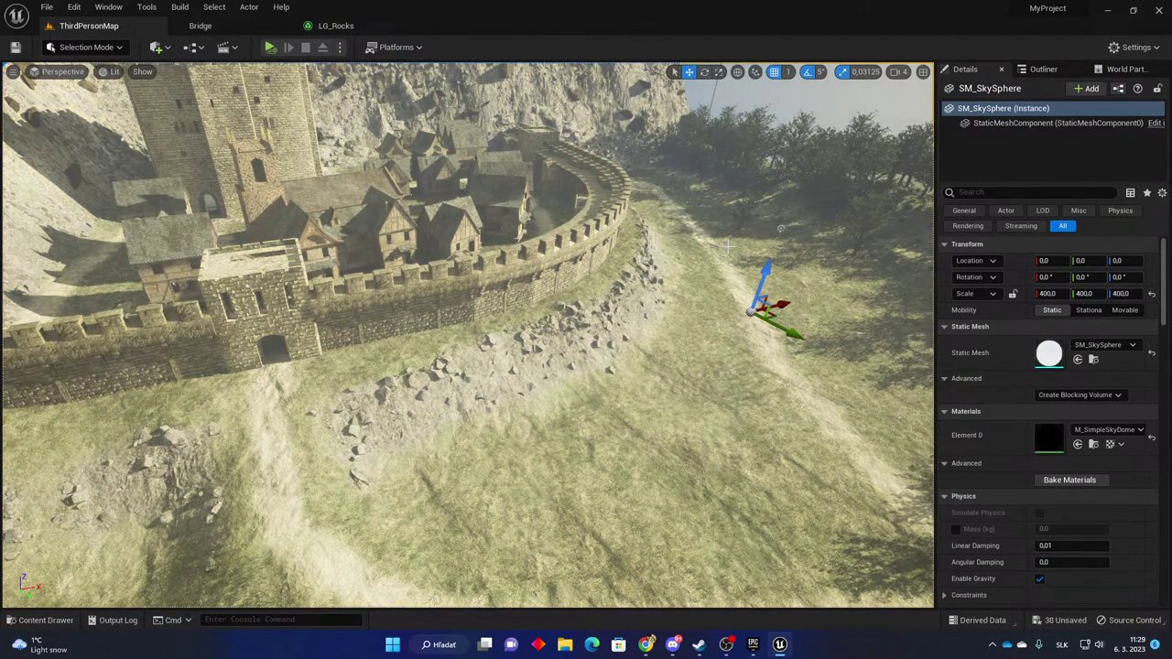
Examine the village houses, the curved wall walk, and the cliffs and ridge around the keep.
key("w")
right_click_drag(523, 257, 505, 192)
key("w")
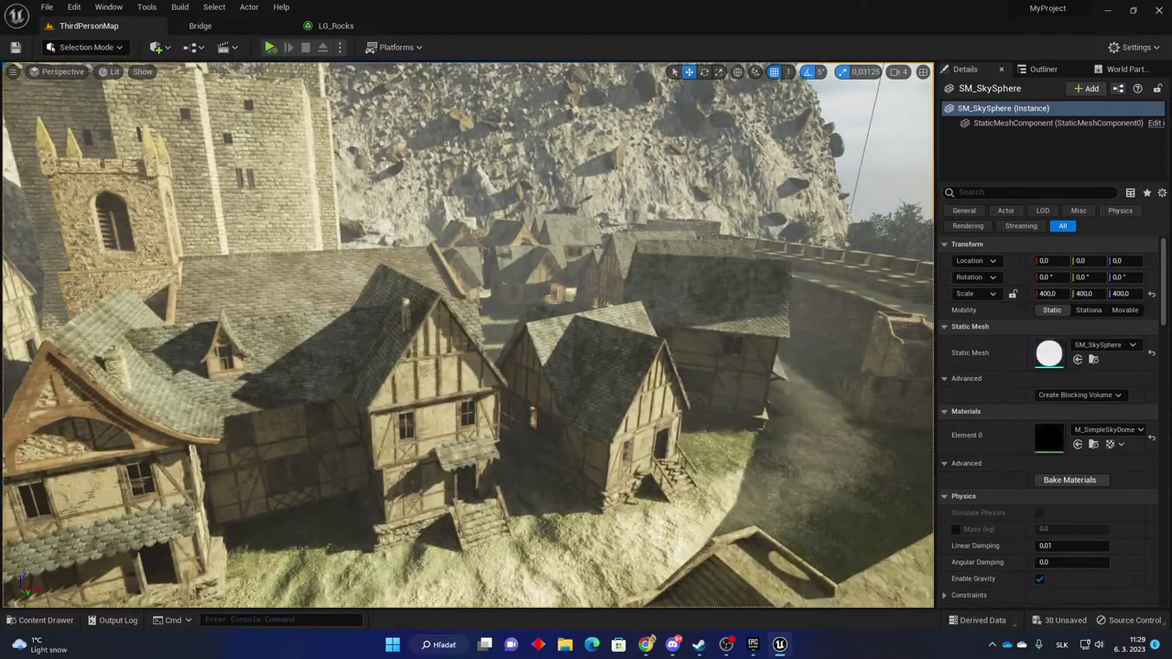
right_click_drag(716, 244, 769, 244)
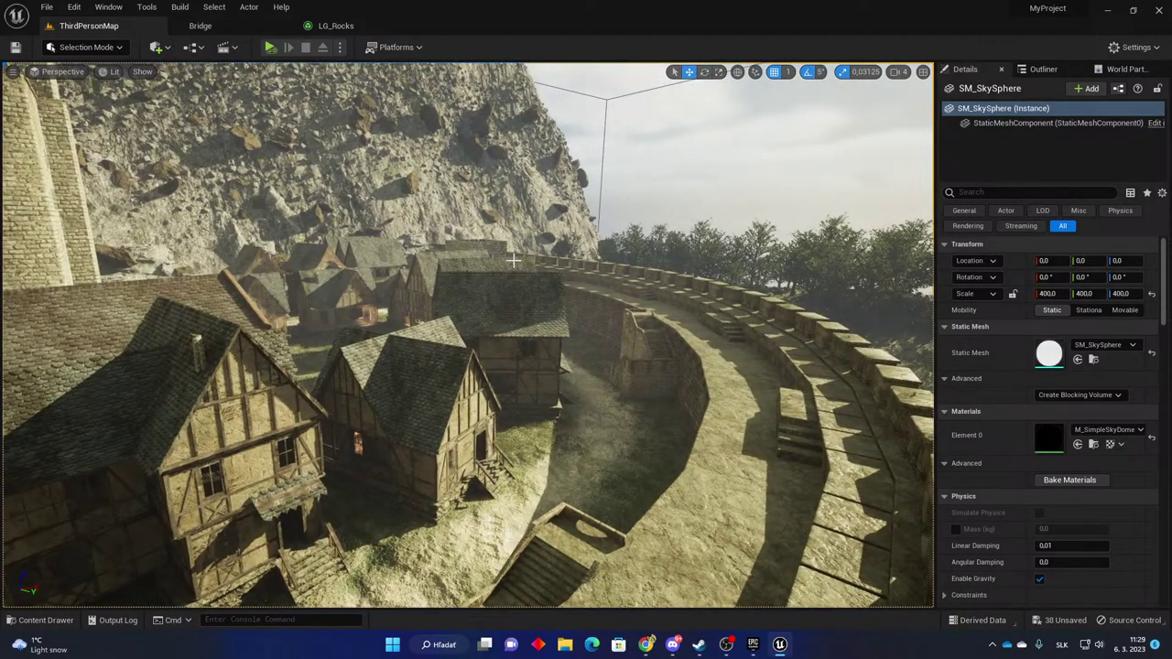
right_click_drag(492, 264, 330, 220)
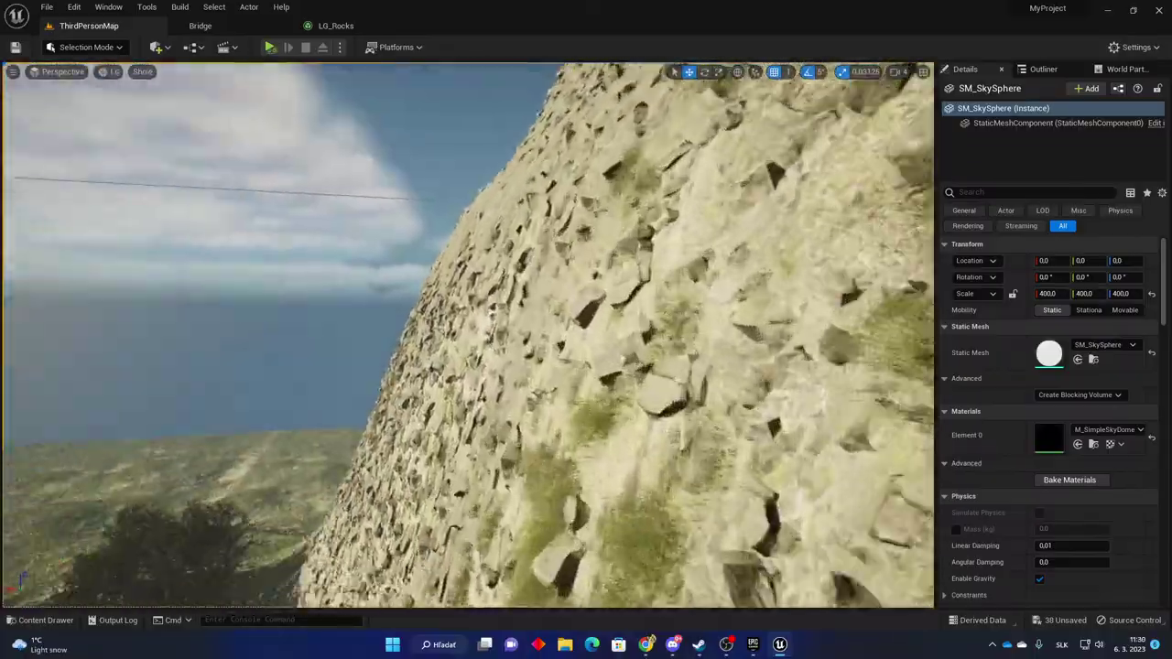
right_click_drag(468, 335, 622, 371)
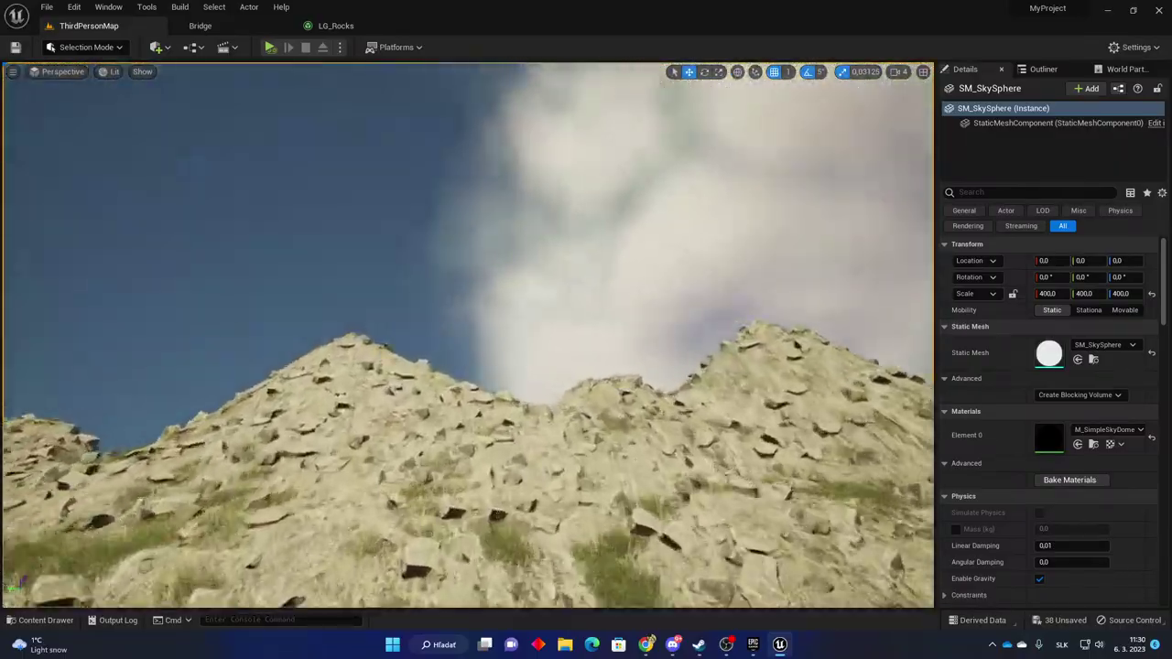
right_click_drag(468, 335, 779, 356)
right_click_drag(469, 335, 316, 374)
right_click_drag(457, 299, 531, 261)
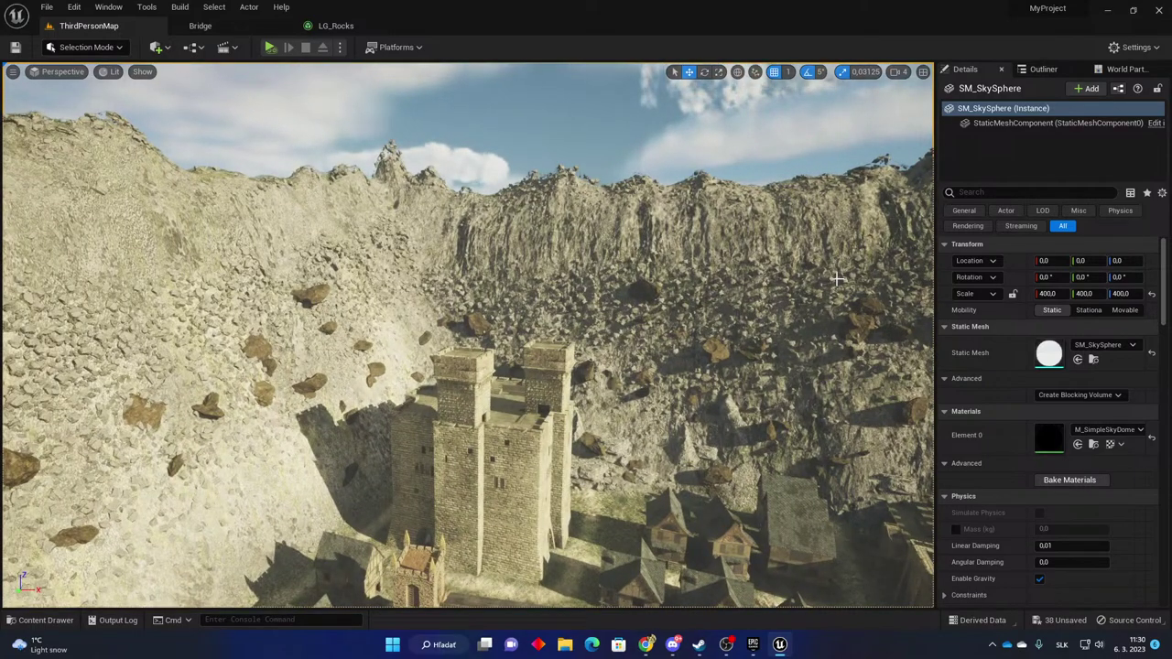
mouse_move(542, 268)
right_mouse_down()
mouse_move(538, 220)
mouse_move(562, 194)
mouse_move(553, 271)
mouse_move(542, 267)
right_mouse_up()
Switch to landscape sculpting and apply the Noise tool to the cliff face behind the keep.
left_click(99, 47)
left_click(111, 91)
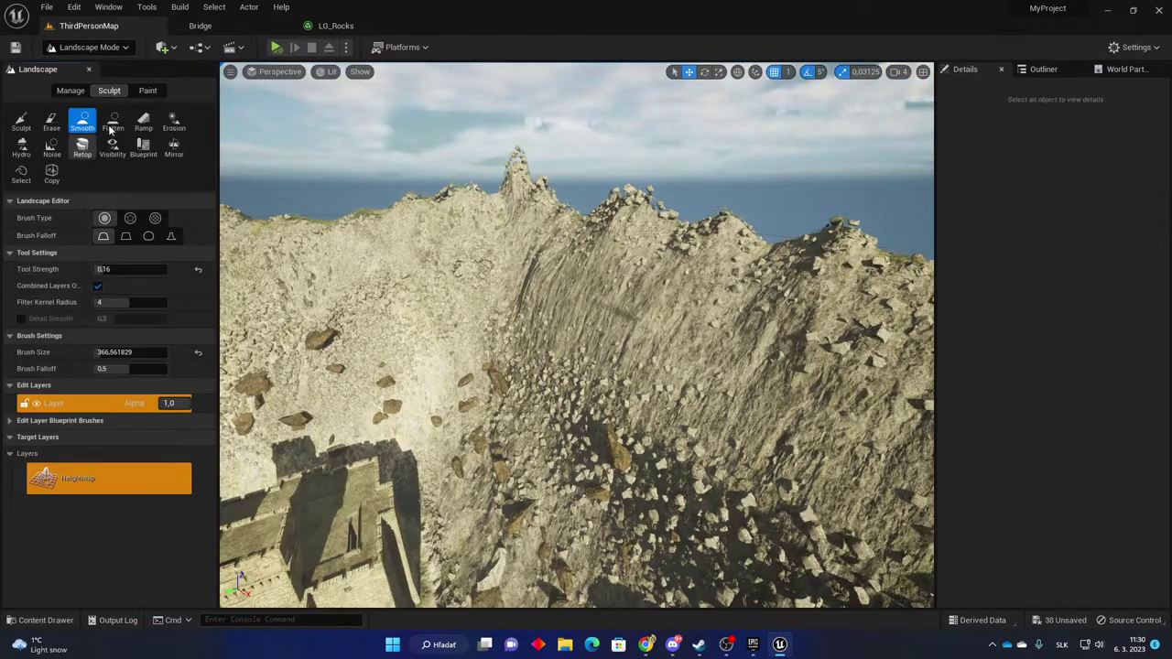
left_click(51, 148)
mouse_move(618, 305)
left_mouse_down()
mouse_move(654, 306)
mouse_move(641, 317)
mouse_move(553, 292)
mouse_move(547, 330)
mouse_move(591, 380)
mouse_move(780, 388)
mouse_move(638, 289)
mouse_move(670, 276)
mouse_move(711, 284)
mouse_move(564, 246)
mouse_move(618, 330)
mouse_move(786, 391)
mouse_move(533, 285)
left_mouse_up()
Roughen the cliff face and ridge behind the castle with repeated Erosion tool strokes.
left_click(174, 120)
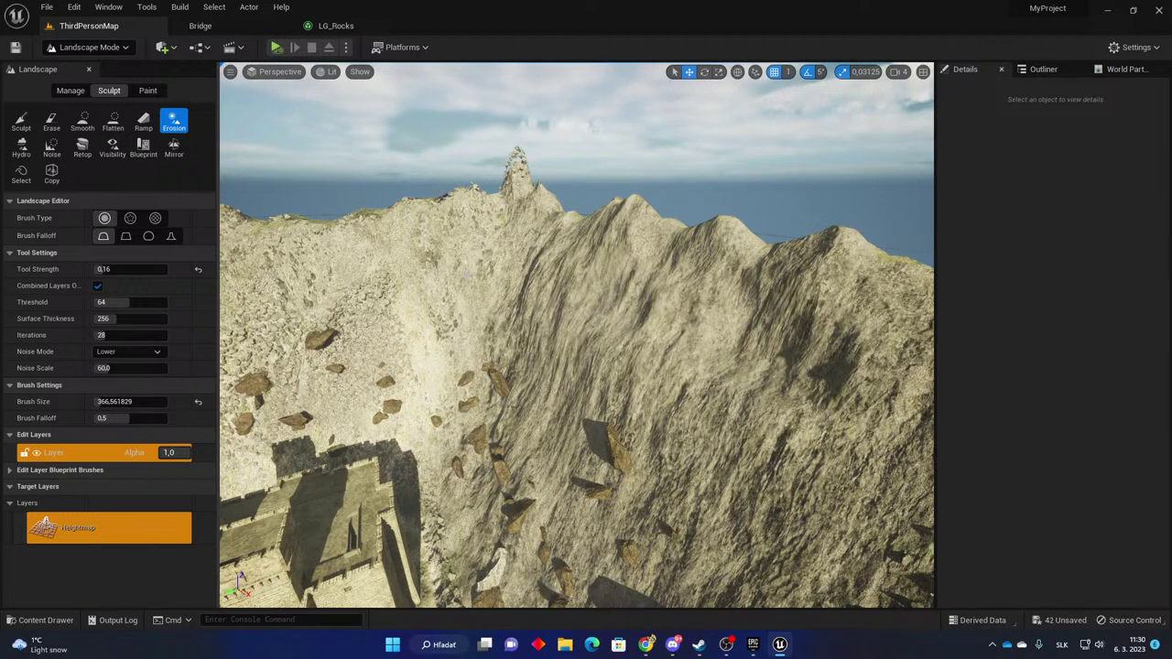
right_click_drag(571, 293, 723, 289)
mouse_move(487, 298)
left_mouse_down()
mouse_move(497, 295)
mouse_move(412, 295)
mouse_move(476, 316)
mouse_move(490, 426)
mouse_move(517, 527)
mouse_move(545, 572)
left_mouse_up()
right_click_drag(577, 336, 539, 301)
mouse_move(641, 275)
left_mouse_down()
mouse_move(675, 321)
mouse_move(694, 383)
mouse_move(753, 458)
left_mouse_up()
right_click_drag(753, 458, 870, 451)
mouse_move(601, 277)
left_mouse_down()
mouse_move(655, 275)
mouse_move(686, 252)
mouse_move(664, 218)
mouse_move(613, 196)
left_mouse_up()
mouse_move(543, 256)
left_mouse_down()
mouse_move(511, 227)
mouse_move(592, 310)
mouse_move(732, 391)
mouse_move(632, 357)
mouse_move(626, 377)
left_mouse_up()
mouse_move(626, 377)
right_mouse_down()
mouse_move(440, 385)
mouse_move(632, 377)
mouse_move(439, 385)
mouse_move(394, 407)
right_mouse_up()
left_click_drag(705, 353, 822, 429)
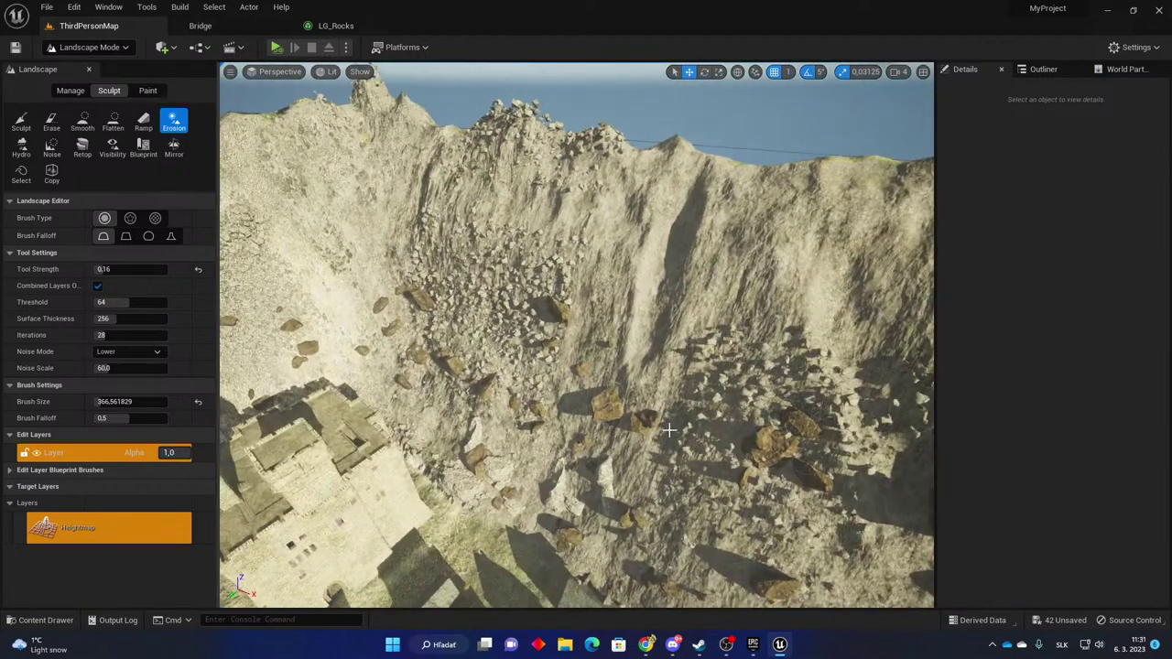
mouse_move(575, 295)
left_mouse_down()
mouse_move(535, 219)
mouse_move(512, 275)
mouse_move(430, 321)
mouse_move(412, 194)
left_mouse_up()
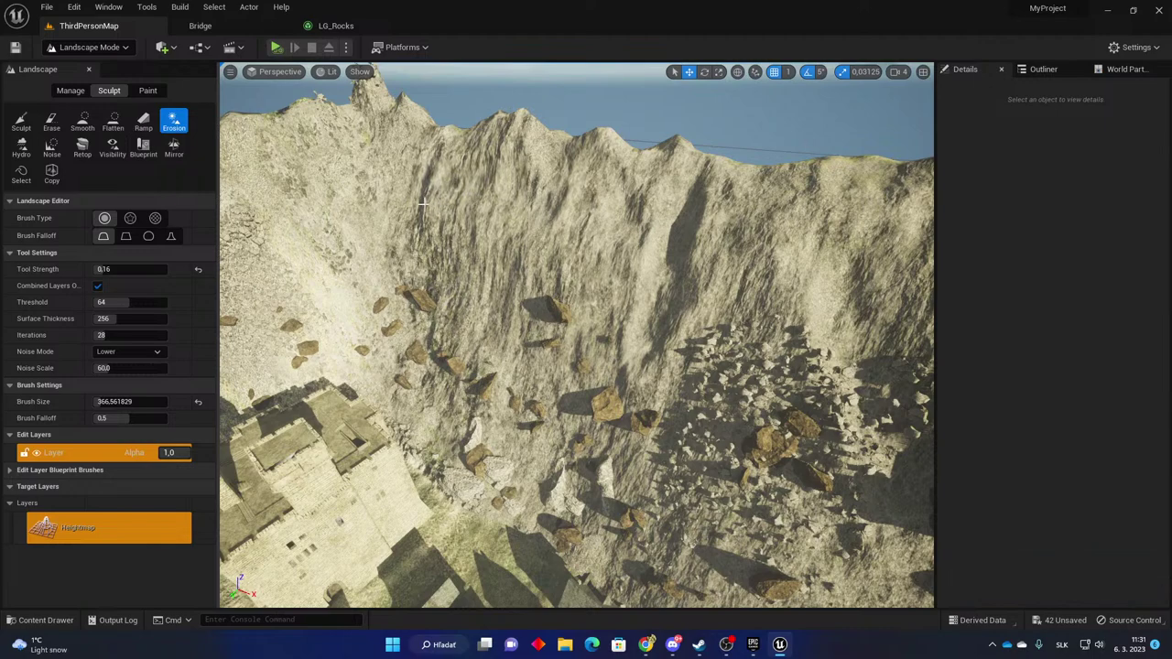
right_click_drag(547, 198, 431, 200)
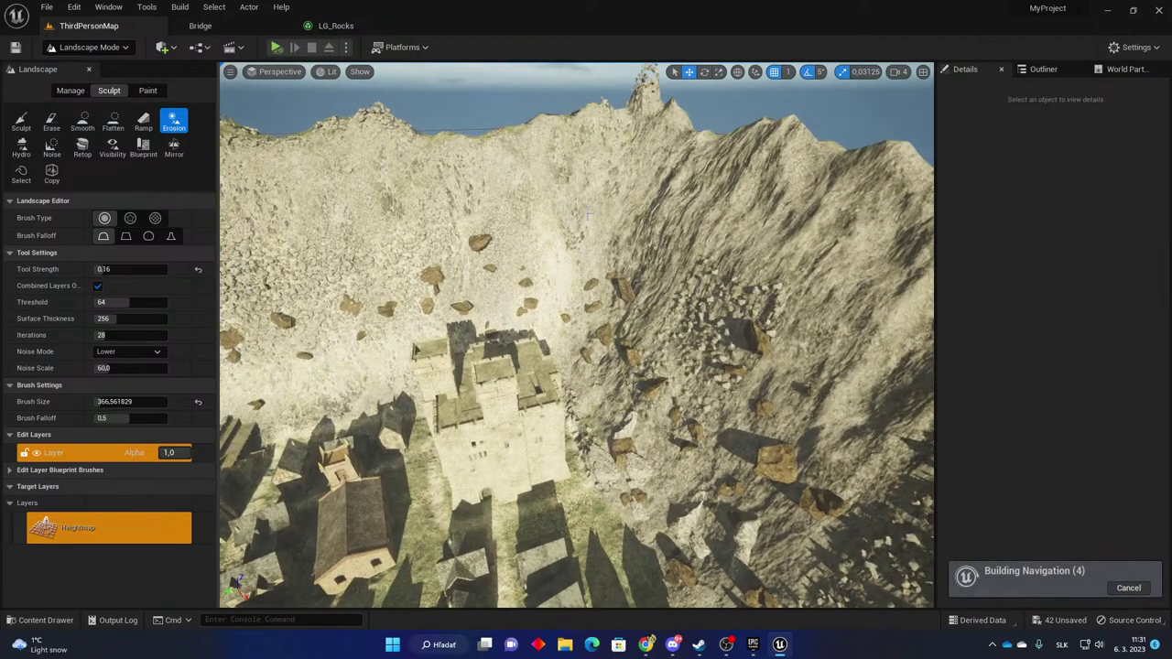
Smooth the cliff face and ridge beside the castle using the Smooth tool with a brush size of about 563.
left_click(83, 121)
left_click_drag(110, 353, 114, 352)
left_click_drag(743, 187, 881, 312)
right_click_drag(661, 284, 769, 284)
mouse_move(661, 284)
left_mouse_down()
mouse_move(645, 312)
mouse_move(654, 366)
mouse_move(641, 321)
mouse_move(659, 172)
mouse_move(722, 250)
left_mouse_up()
right_click_drag(722, 257, 812, 249)
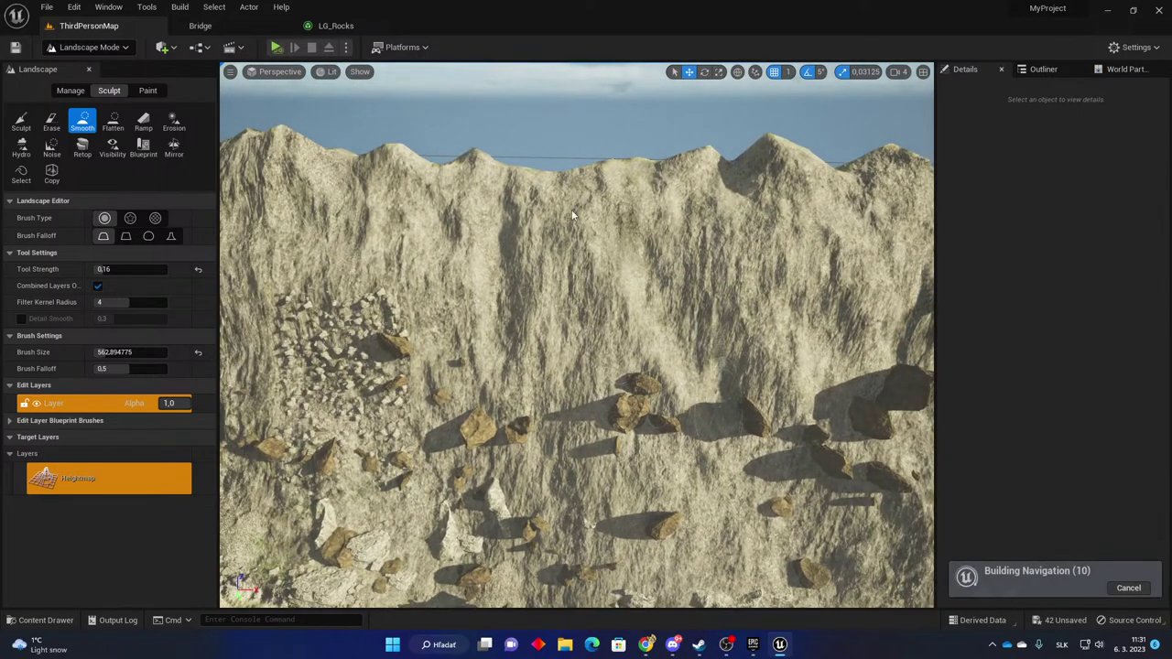
right_click_drag(685, 235, 767, 239)
mouse_move(737, 328)
left_mouse_down()
mouse_move(692, 311)
mouse_move(654, 155)
mouse_move(743, 234)
left_mouse_up()
right_click_drag(743, 234, 838, 237)
mouse_move(688, 272)
left_mouse_down()
mouse_move(678, 311)
mouse_move(661, 194)
mouse_move(723, 280)
mouse_move(719, 173)
left_mouse_up()
Return to Selection mode, select a large cliff rock at the foot of the slope, and inspect the rock scatter across the cliffs.
left_click(92, 47)
right_click_drag(616, 245, 559, 174)
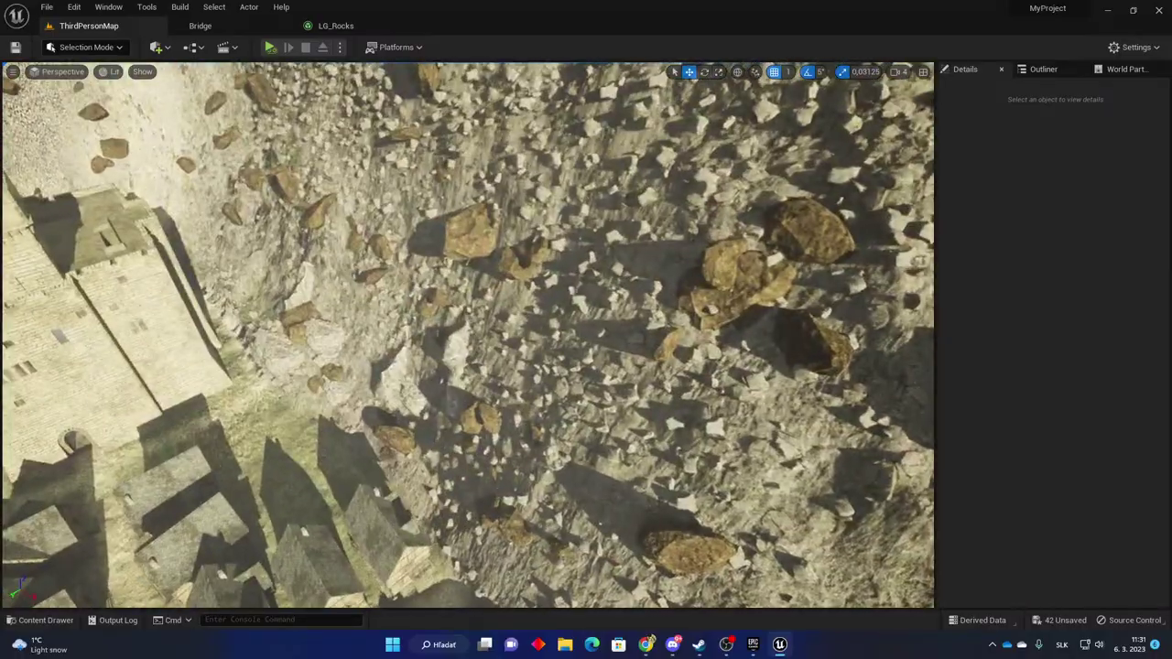
left_click(297, 286)
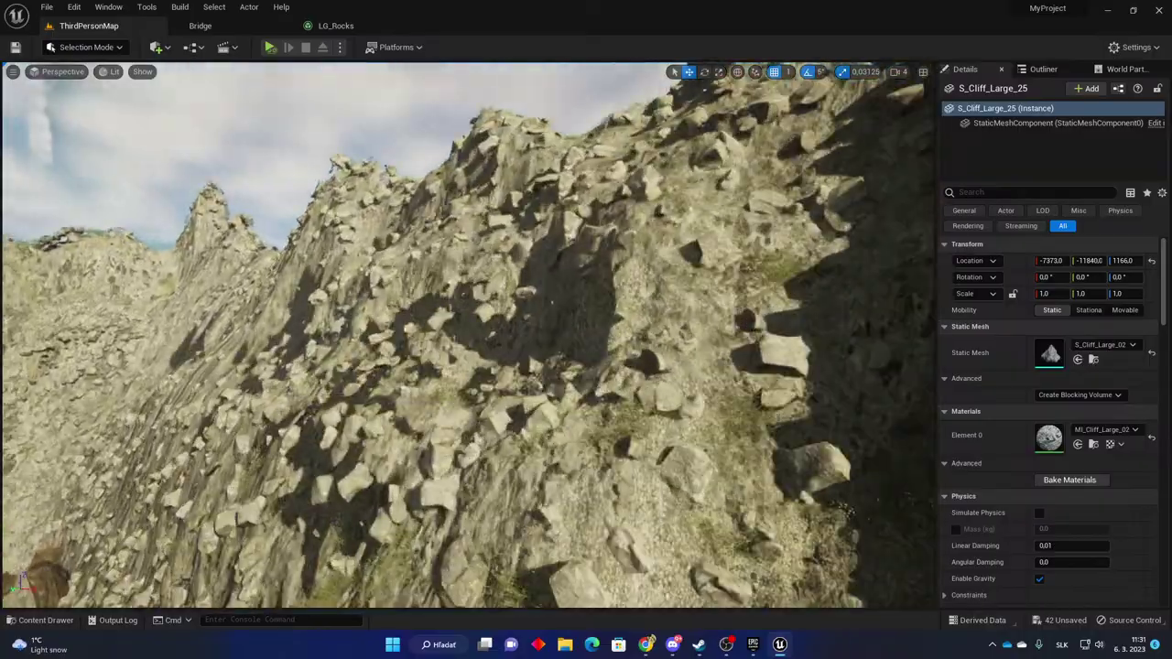
right_click_drag(468, 335, 419, 361)
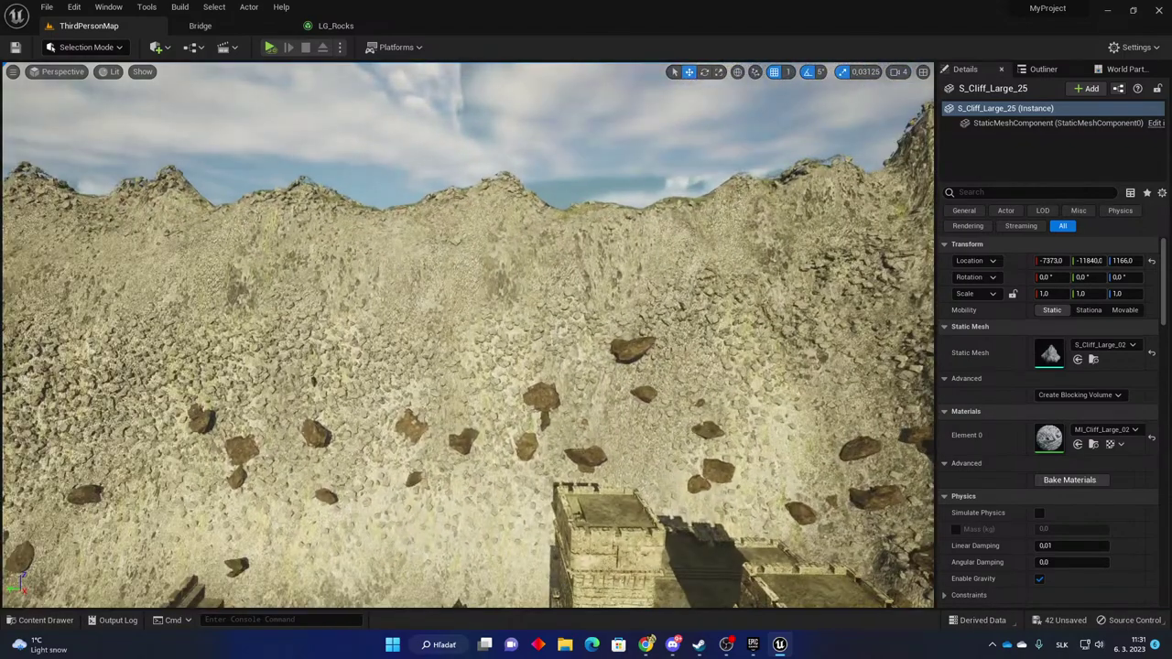
right_click_drag(419, 361, 439, 375)
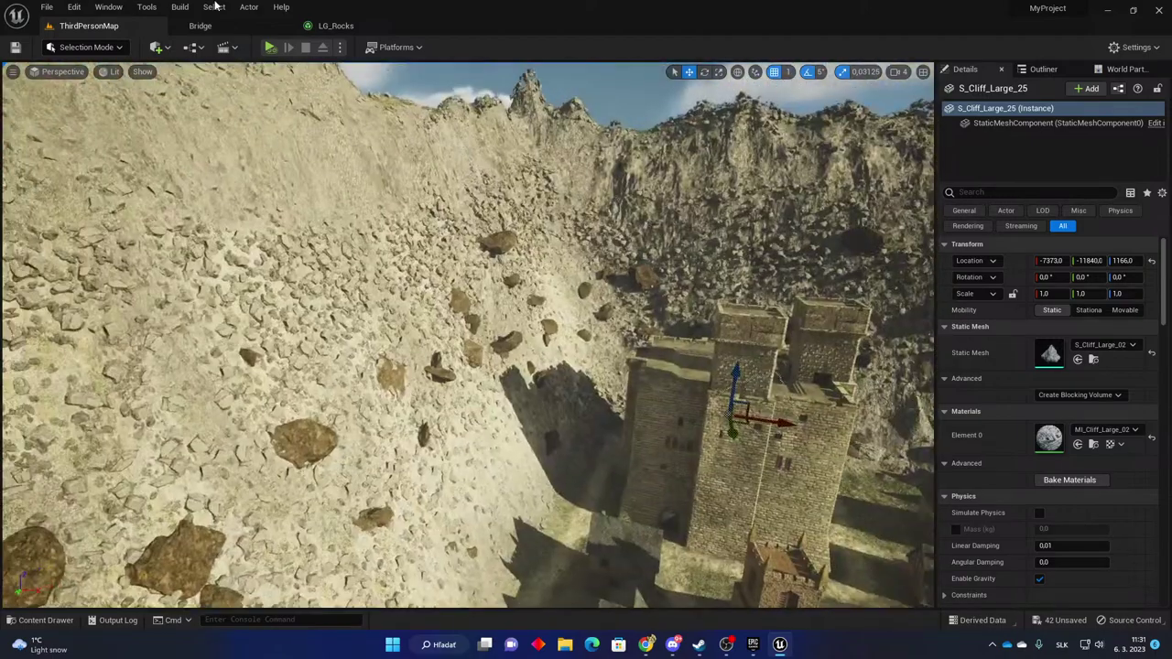
Open the LG_Rocks grass type and set the S_Pebbles_01 variety's Grass Density to 3.
left_click(335, 25)
scroll(533, 158, "up", 10)
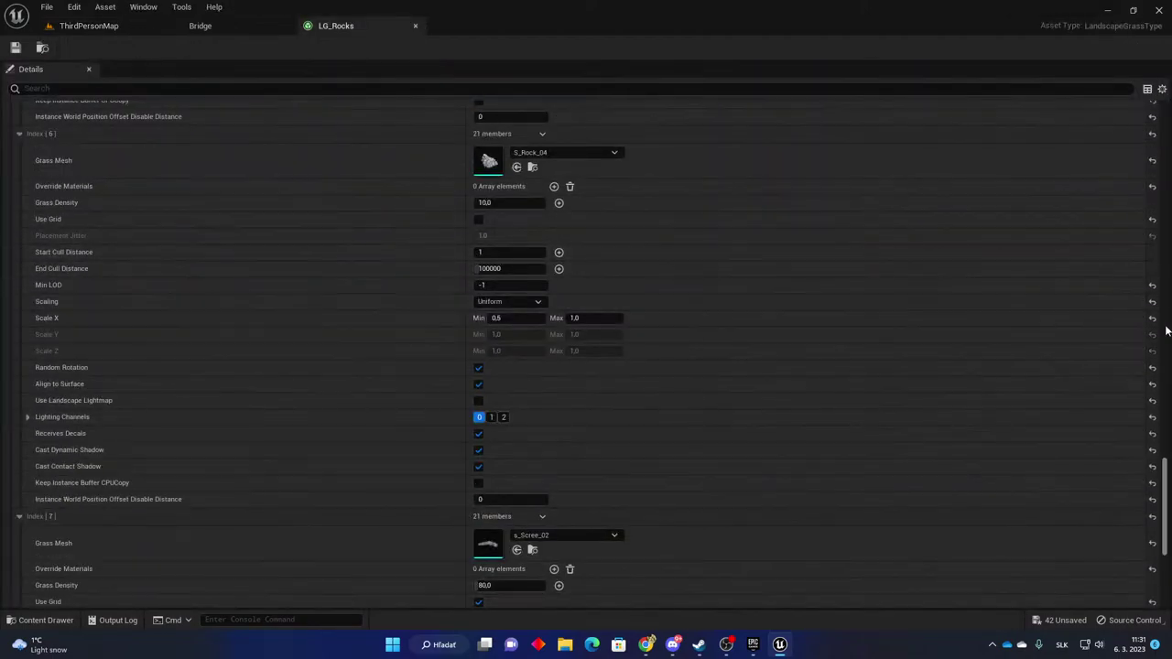
scroll(1132, 156, "up", 20)
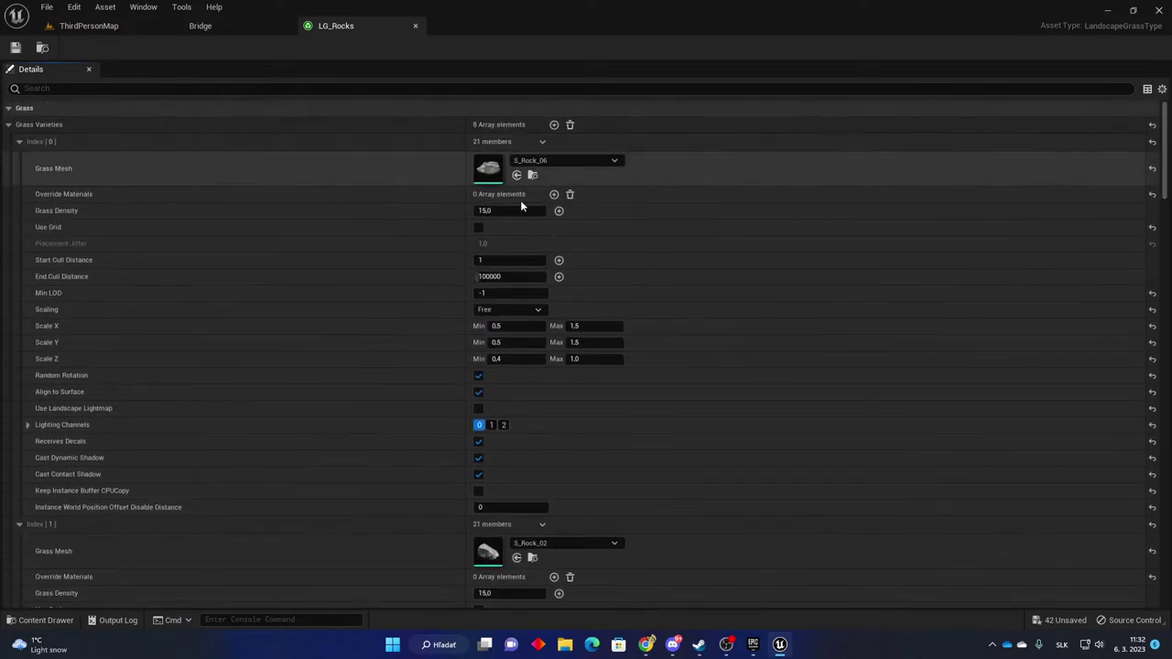
scroll(558, 206, "down", 5)
scroll(532, 383, "down", 12)
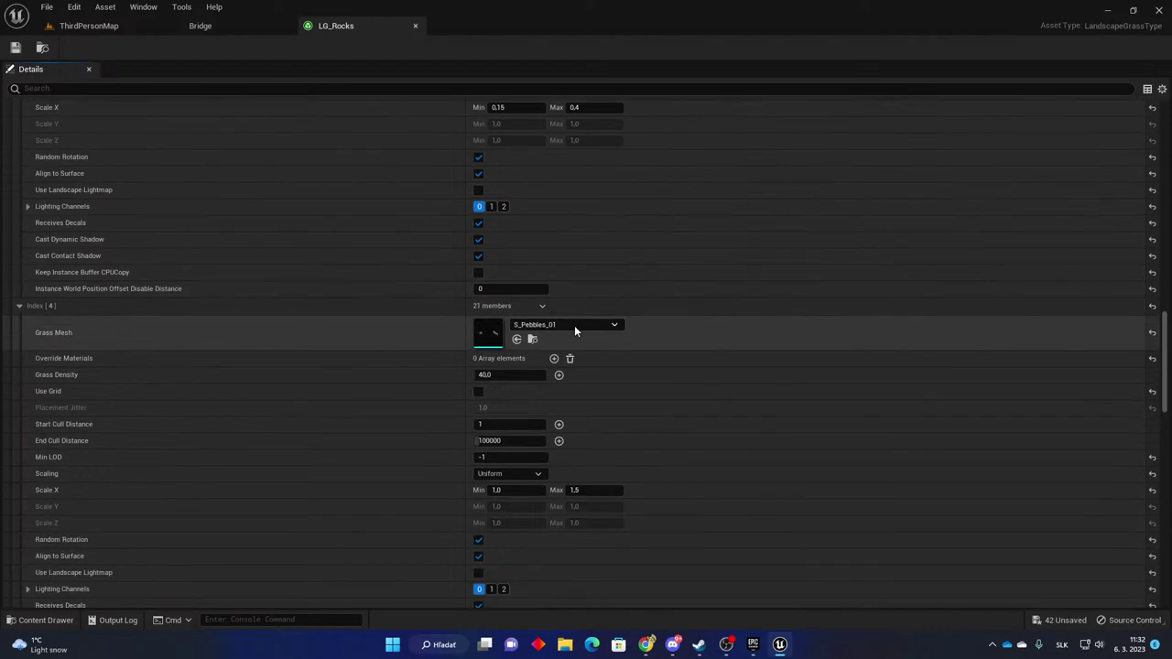
scroll(575, 327, "down", 2)
left_click(527, 238)
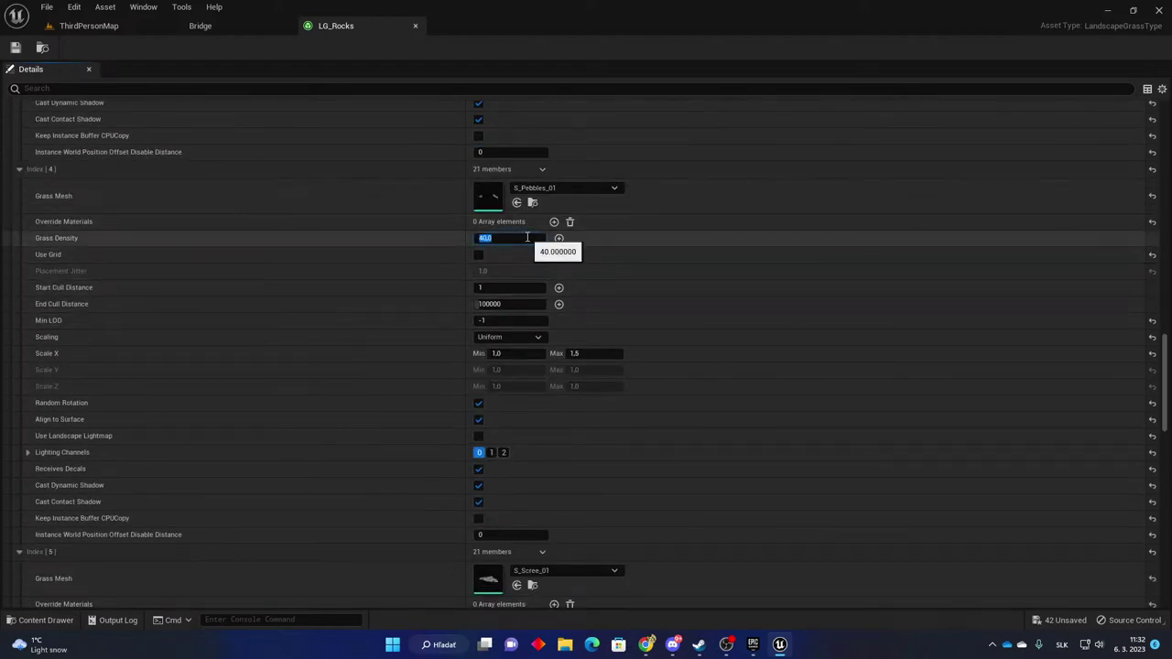
type("3")
key("Return")
Set the S_Scree_01 variety's Grass Density to 20.
scroll(683, 295, "down", 7)
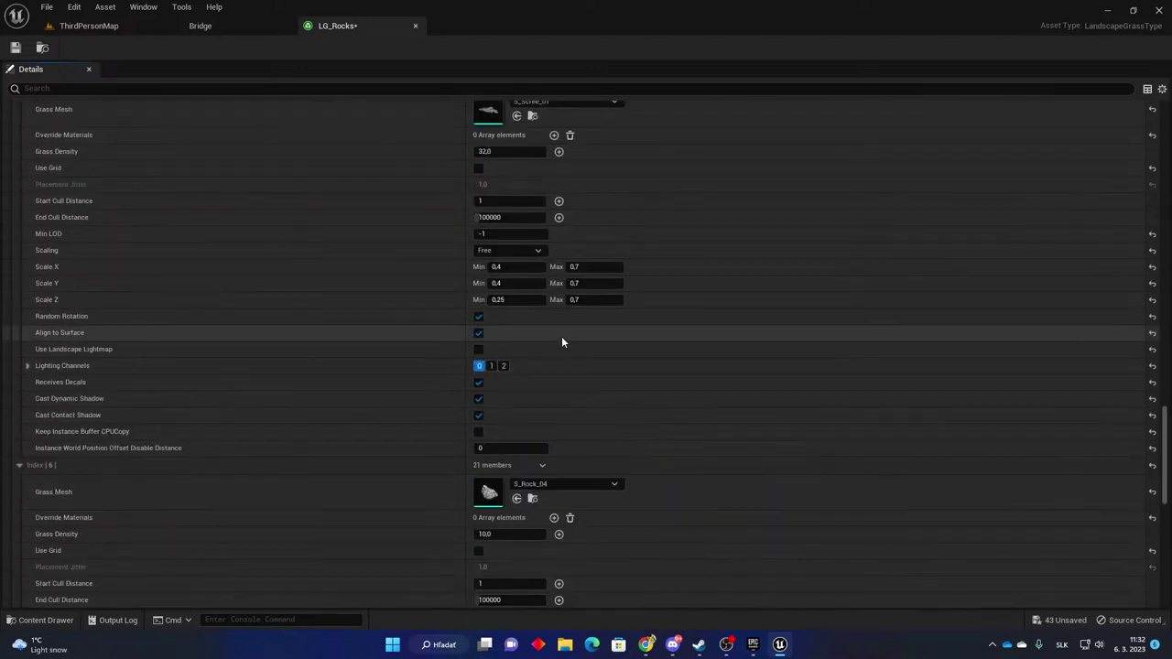
scroll(561, 342, "up", 2)
left_click(520, 251)
type("20")
key("Return")
Set the s_Scree_02 variety's Grass Density to 40 and save LG_Rocks.
scroll(699, 312, "down", 6)
scroll(537, 300, "down", 3)
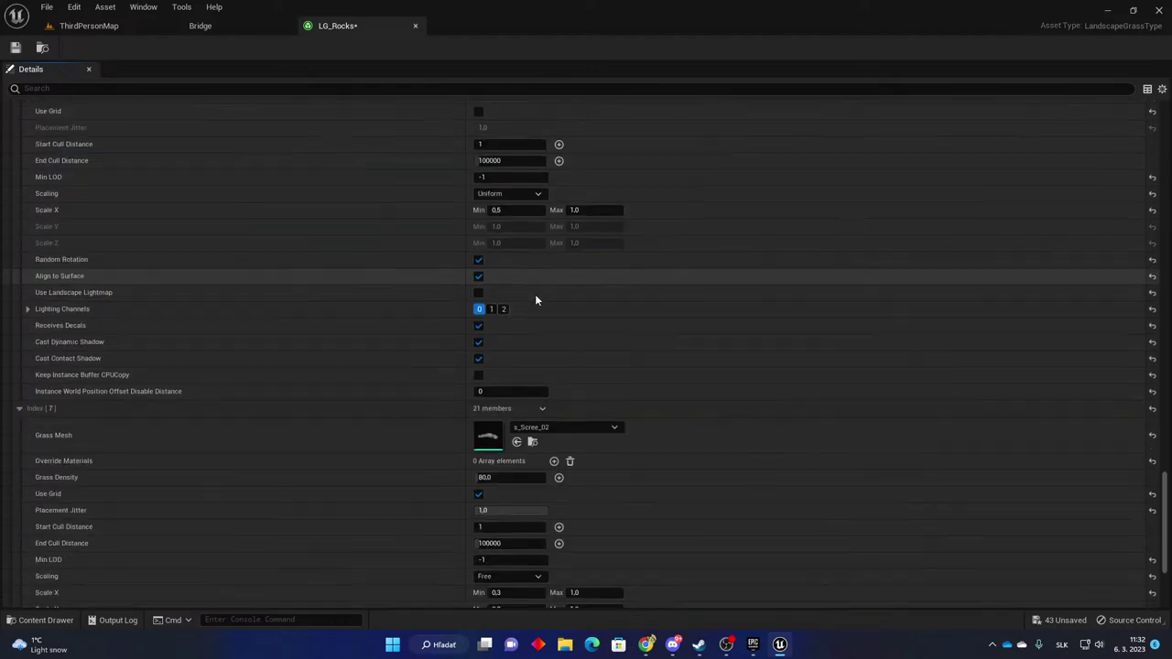
scroll(536, 296, "down", 6)
left_click(531, 270)
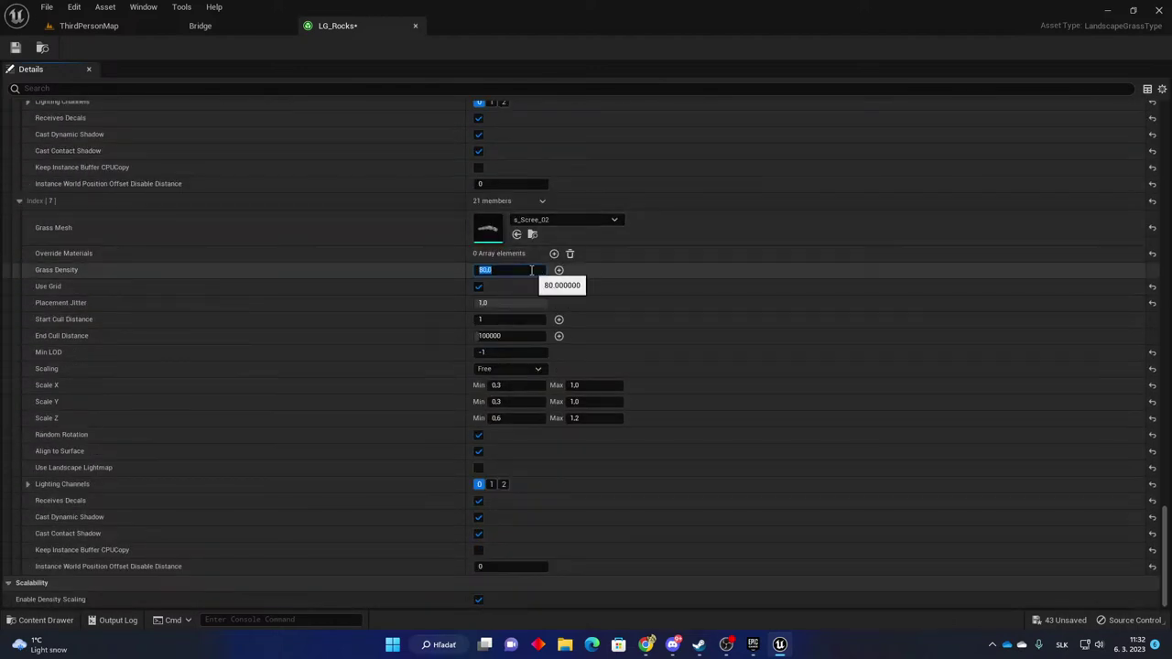
type("40")
key("Return")
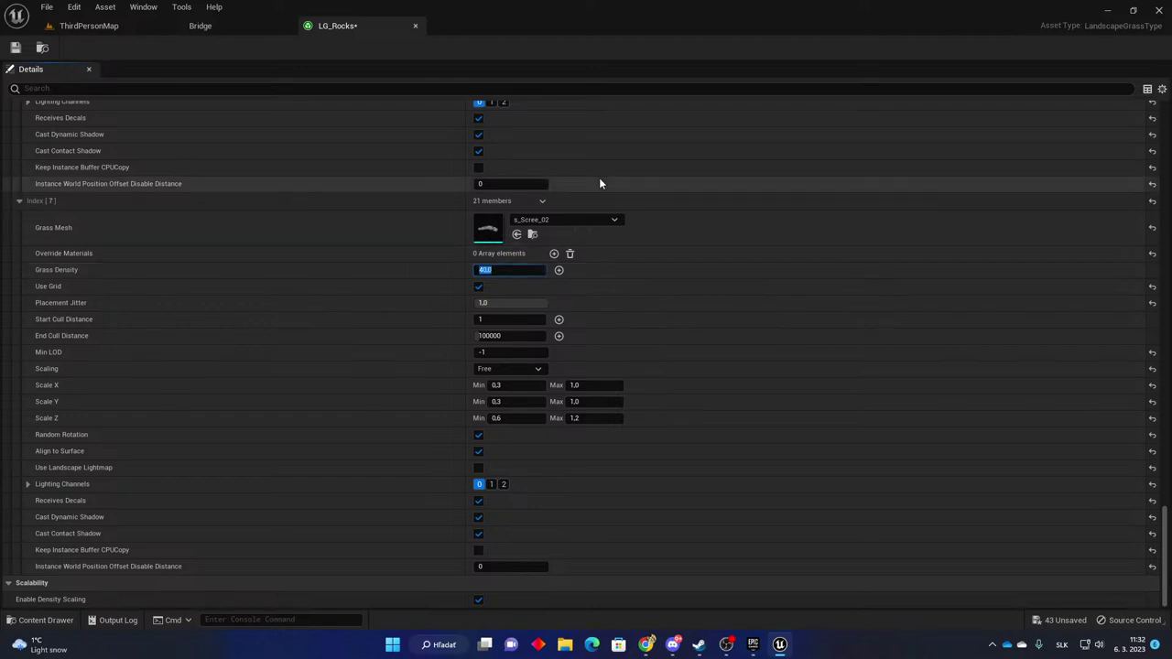
scroll(695, 310, "up", 3)
scroll(695, 313, "down", 3)
scroll(234, 517, "up", 1)
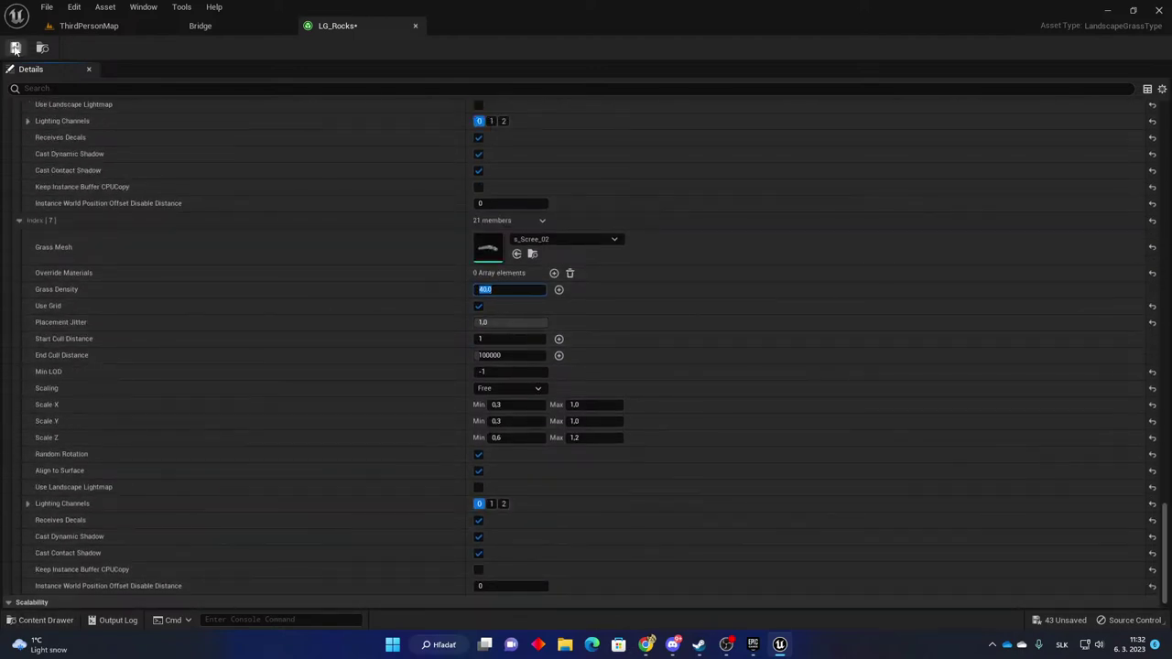
Return to ThirdPersonMap and start a play session from the grassy hill overlooking the castle.
left_click(88, 26)
key("s")
right_click_drag(583, 473, 671, 447)
right_click_drag(435, 428, 358, 341)
right_click_drag(320, 539, 322, 538)
left_click(403, 524)
left_click(404, 503)
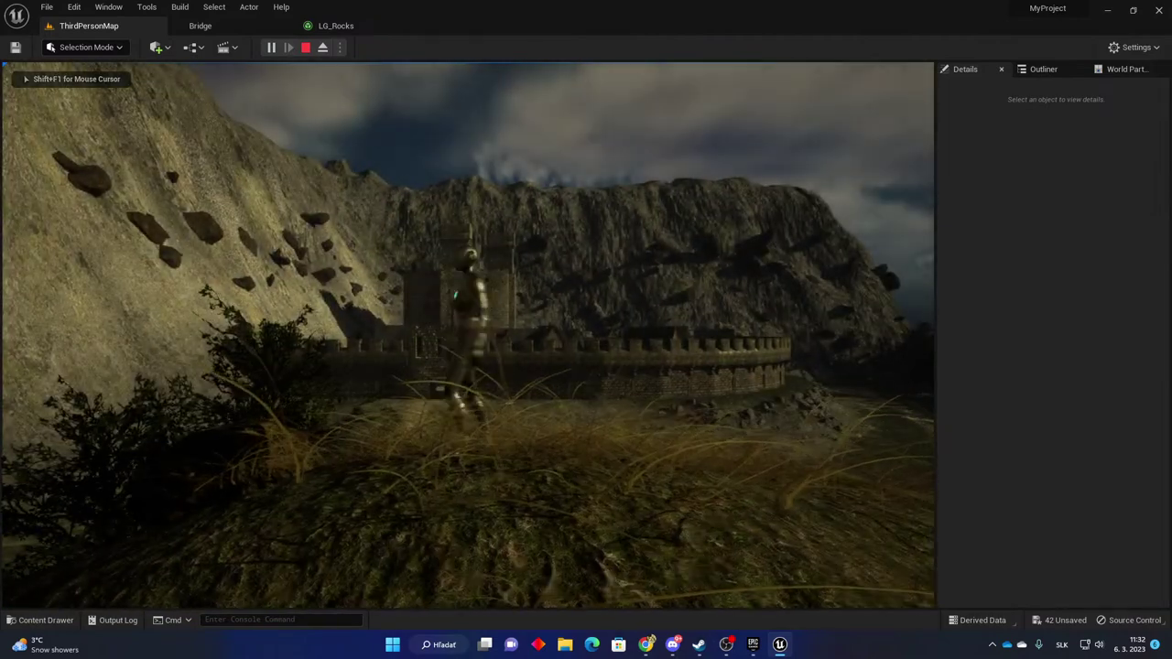
Walk the character around the hilltop to view the castle and cliffs in play, and end the play session.
key("s")
key("w")
key("w")
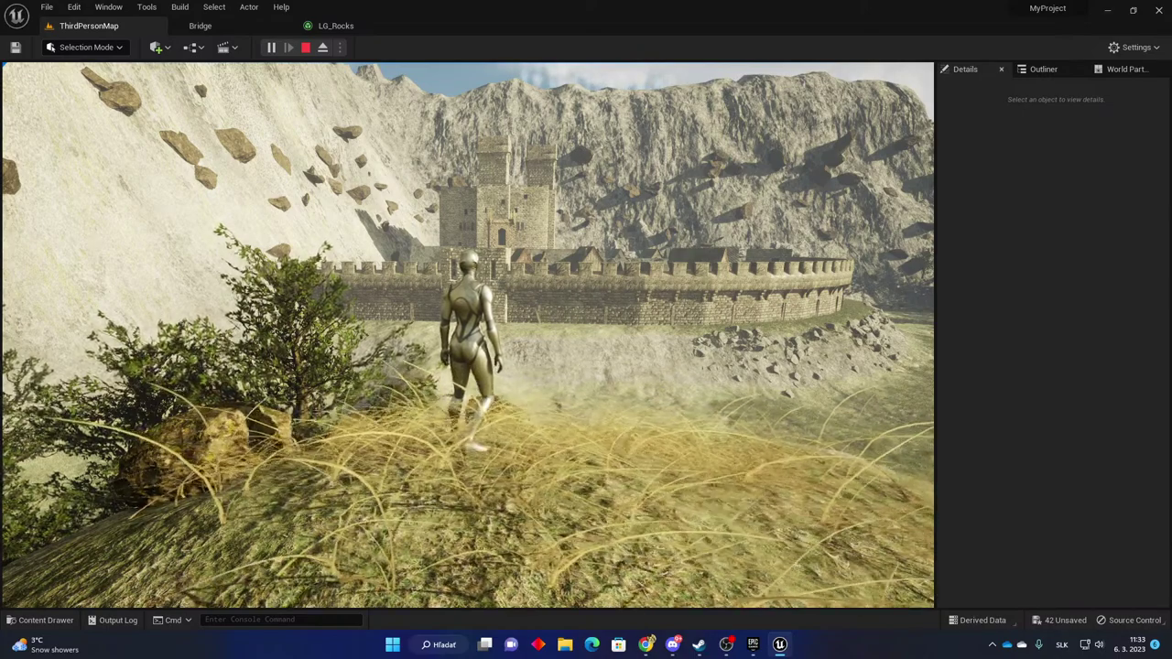
key("d")
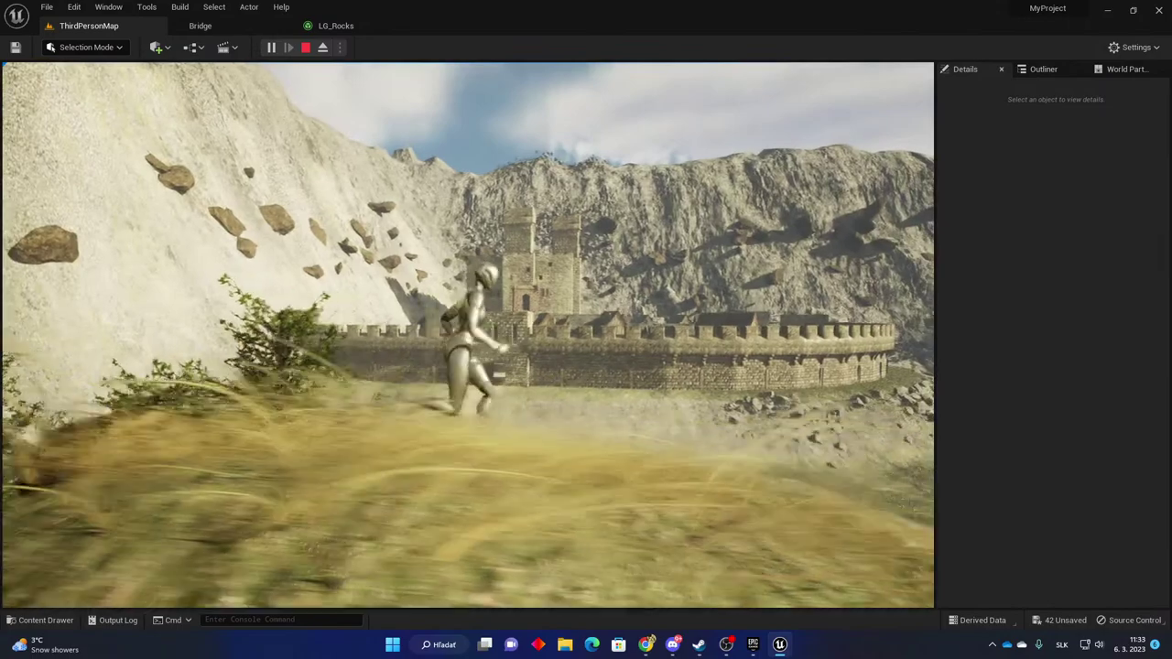
key("a")
key("d")
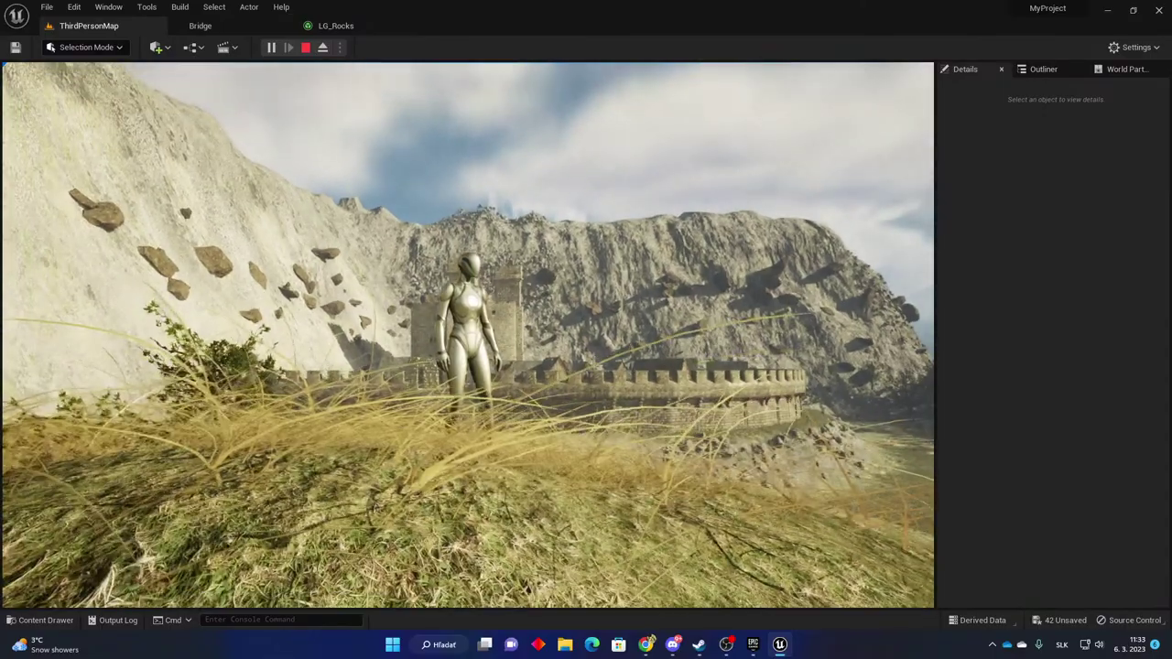
key("a")
key("w")
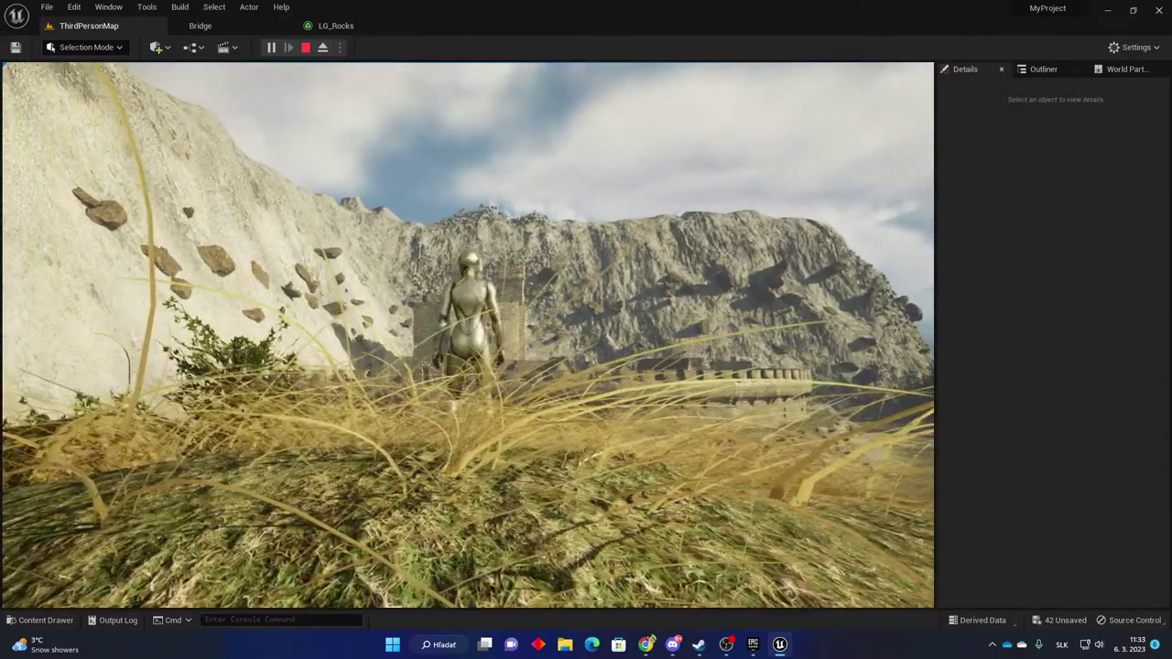
key("s")
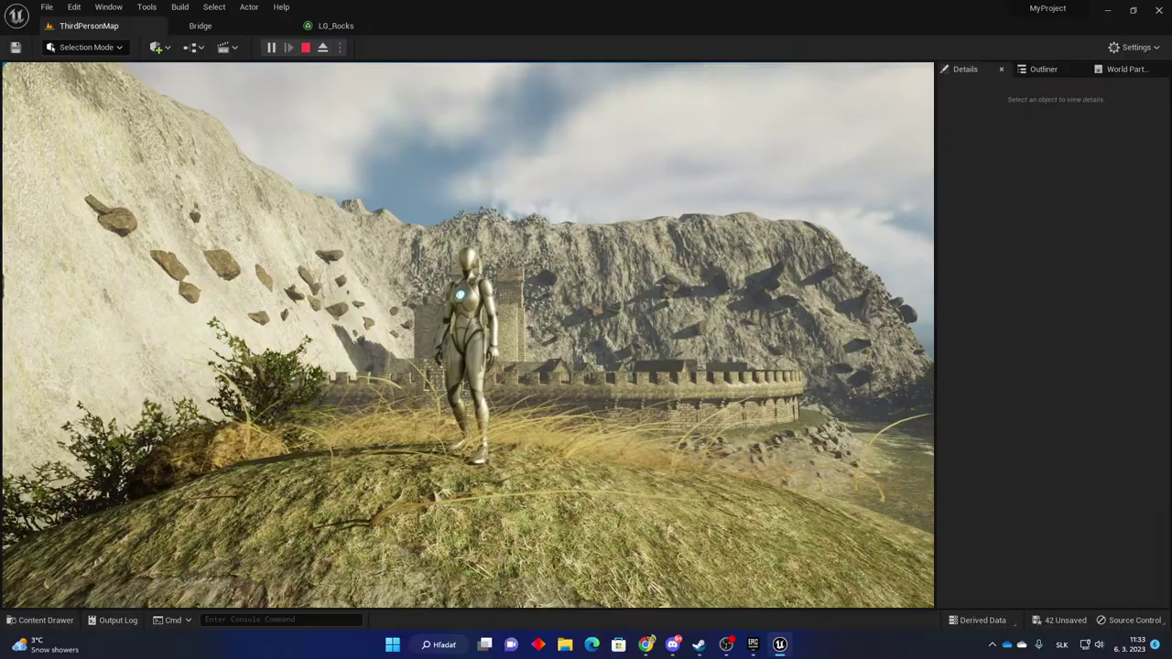
key("Escape")
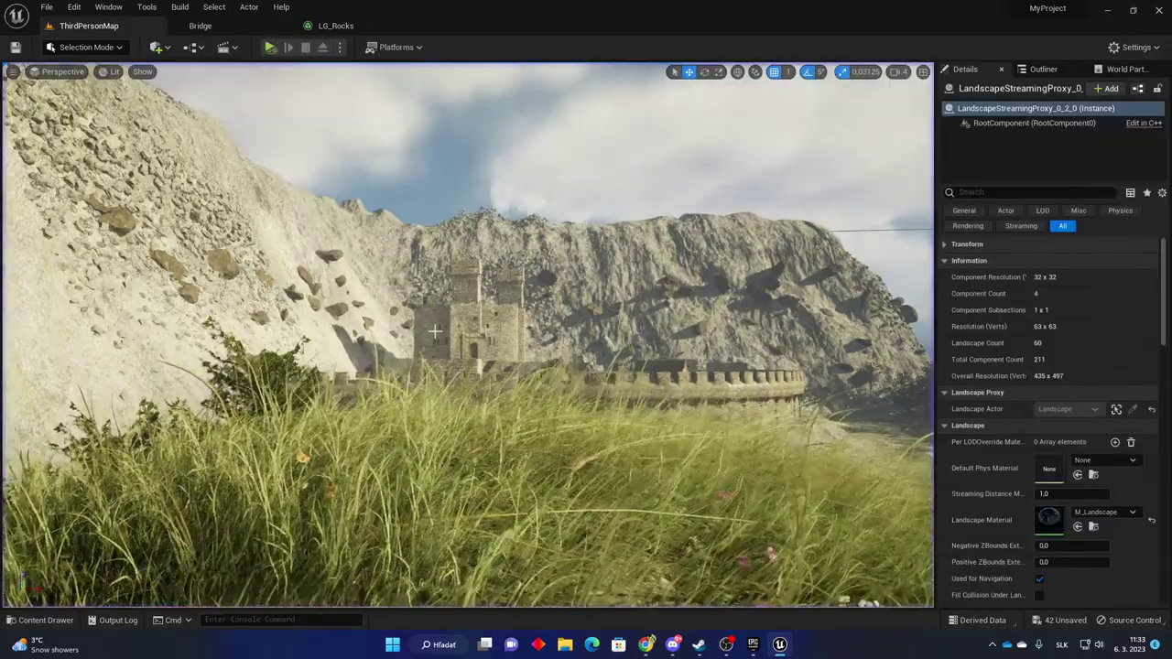
Examine the whole landscape from a distance, the rocky cliff ridge, and the castle's front wall.
key("w")
key("s")
key("s")
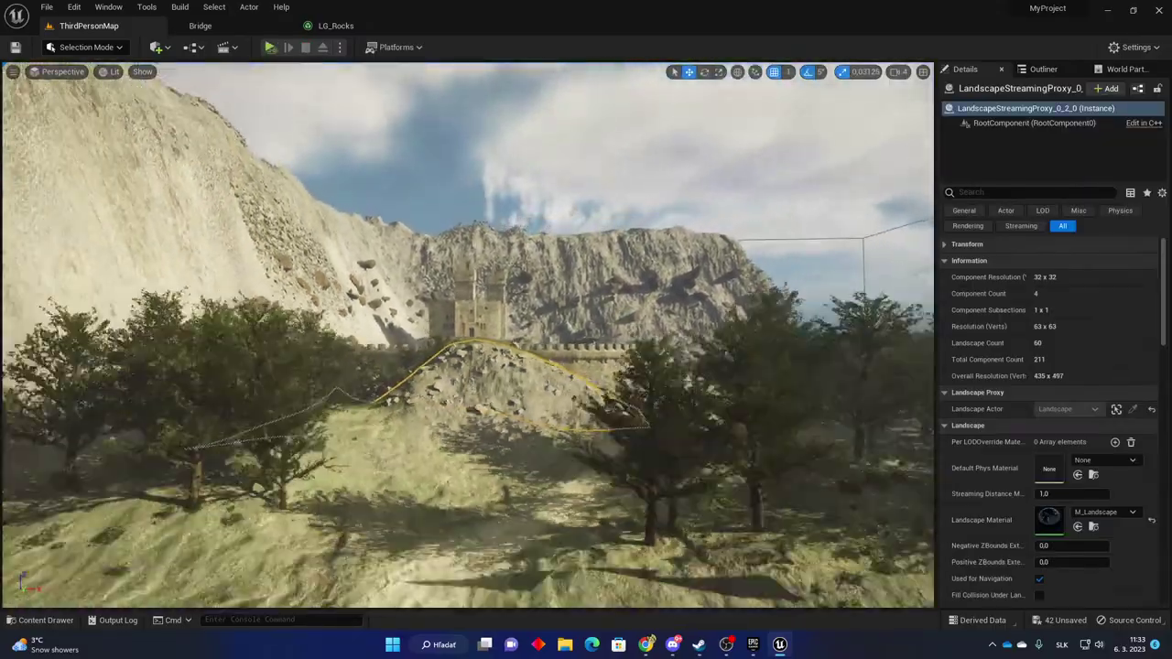
key("d")
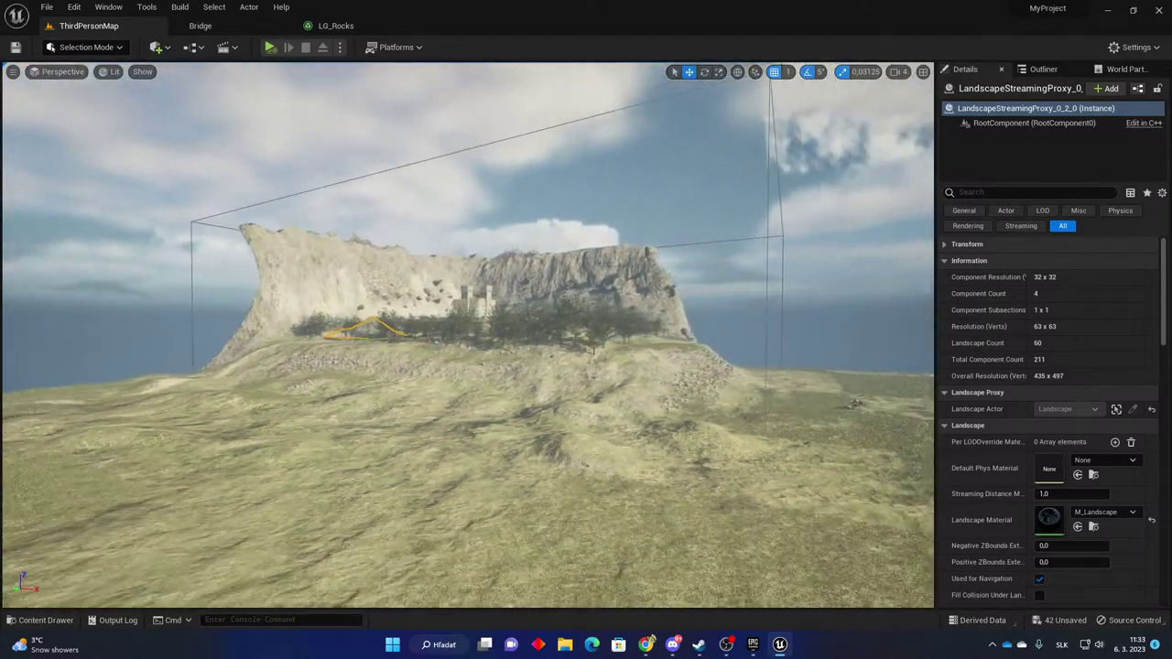
key("s")
key("w")
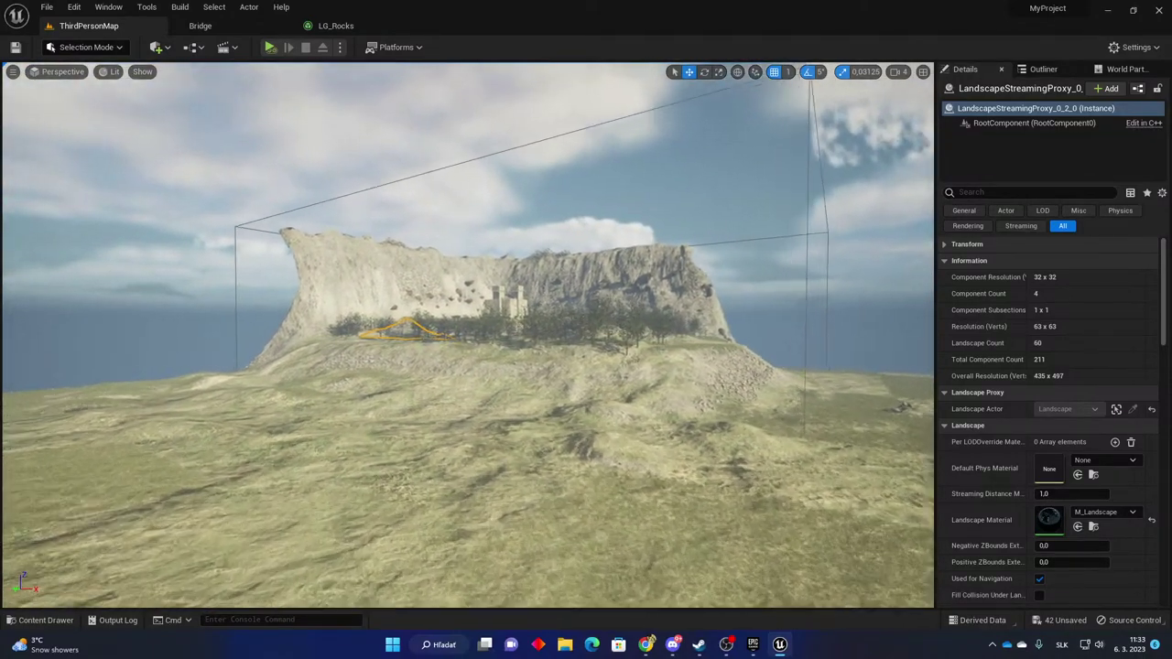
key("w")
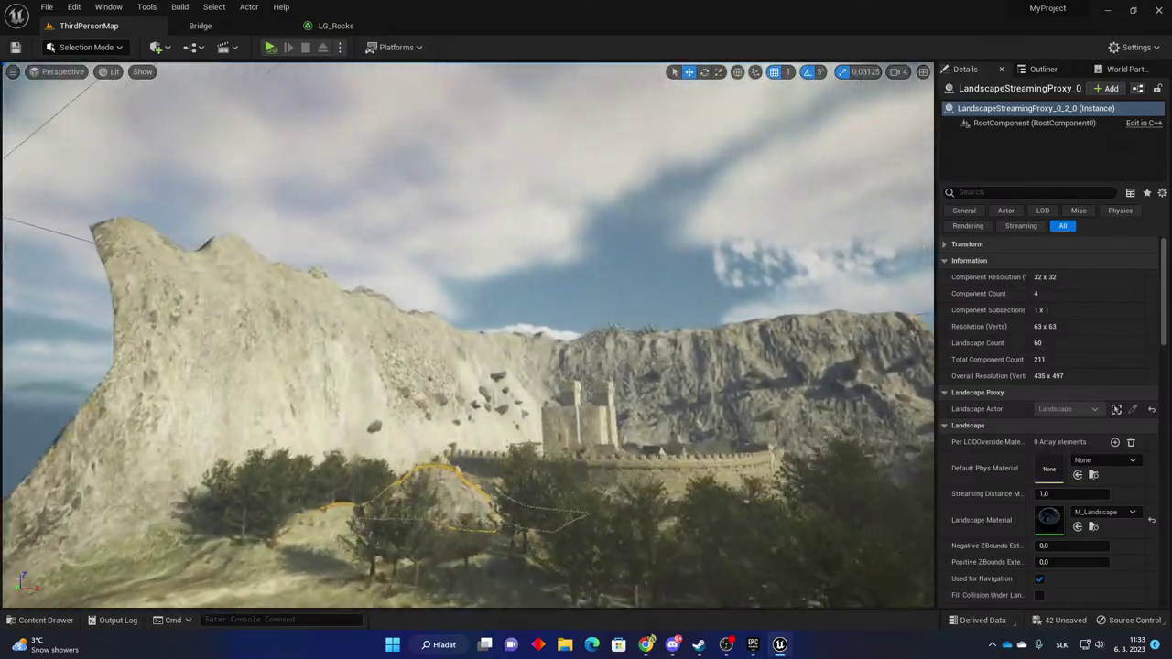
key("w")
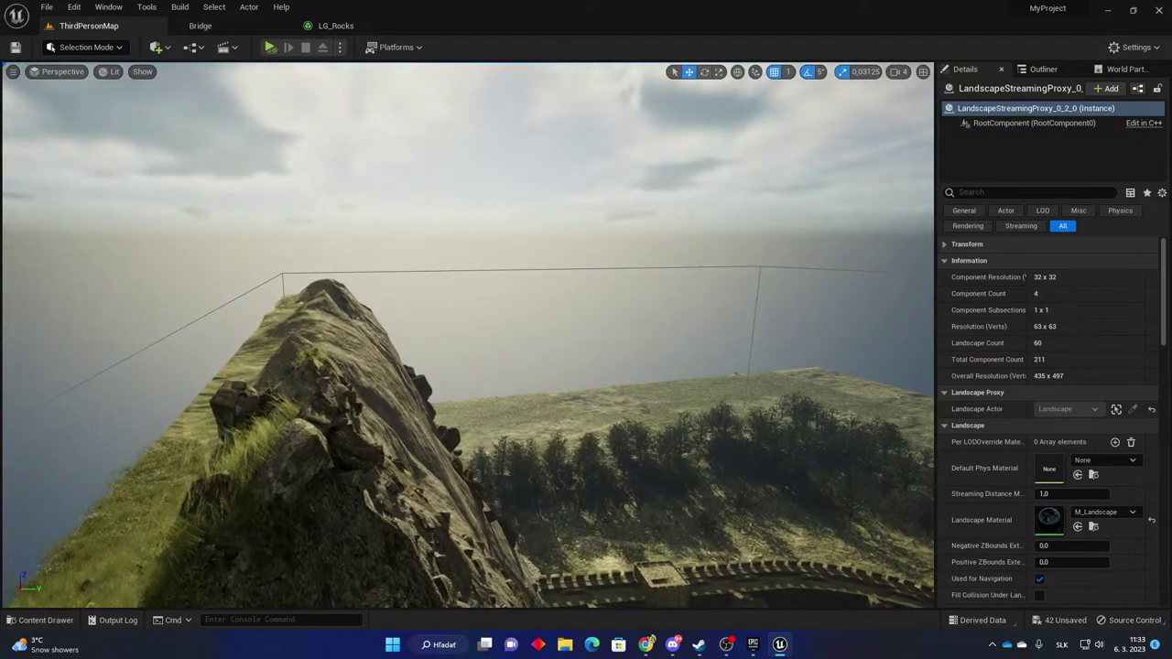
key("w")
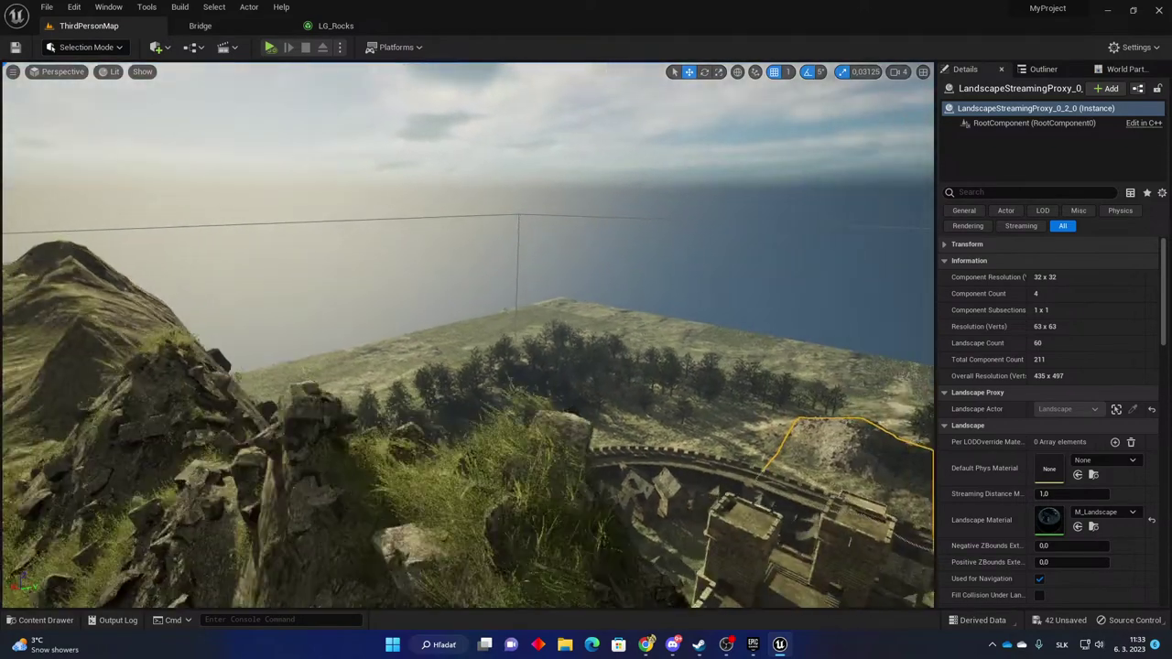
key("a")
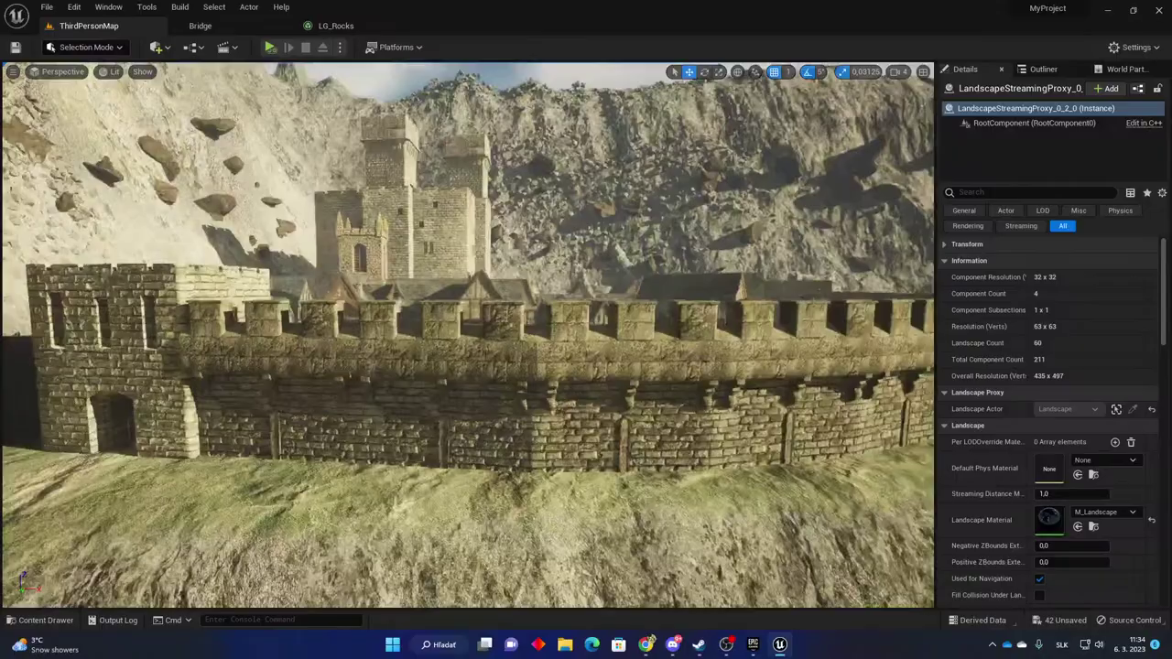
Inspect the curved outer wall, the path and slope beside it, and the front of the keep.
right_click_drag(468, 335, 641, 357)
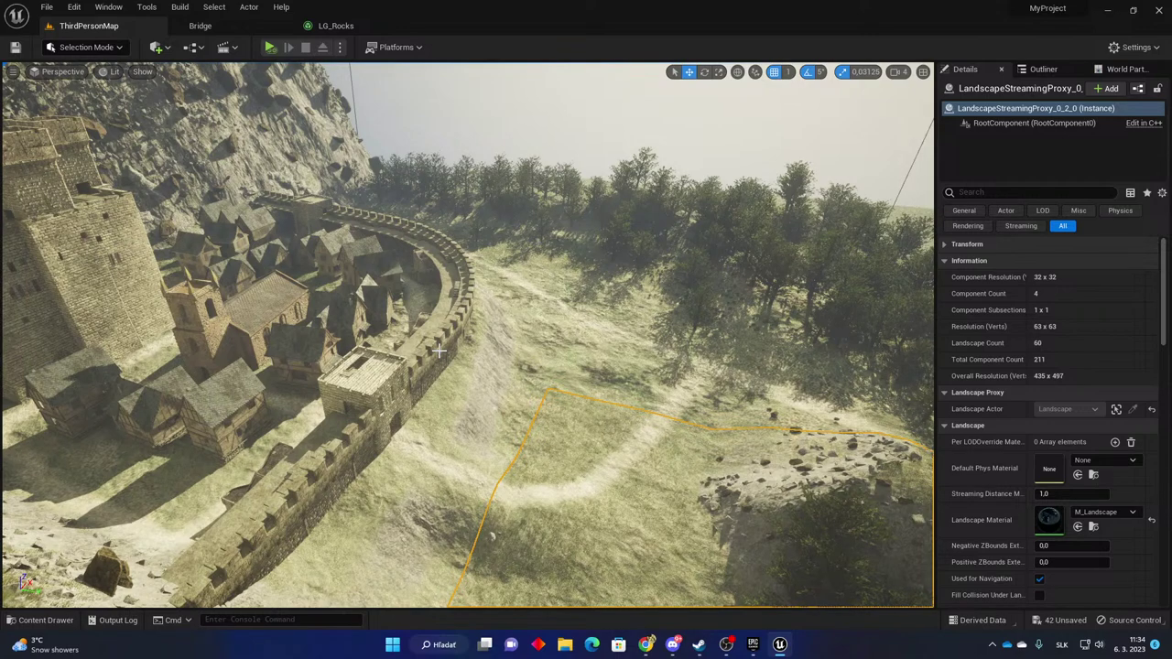
key("w")
right_click_drag(418, 318, 417, 319)
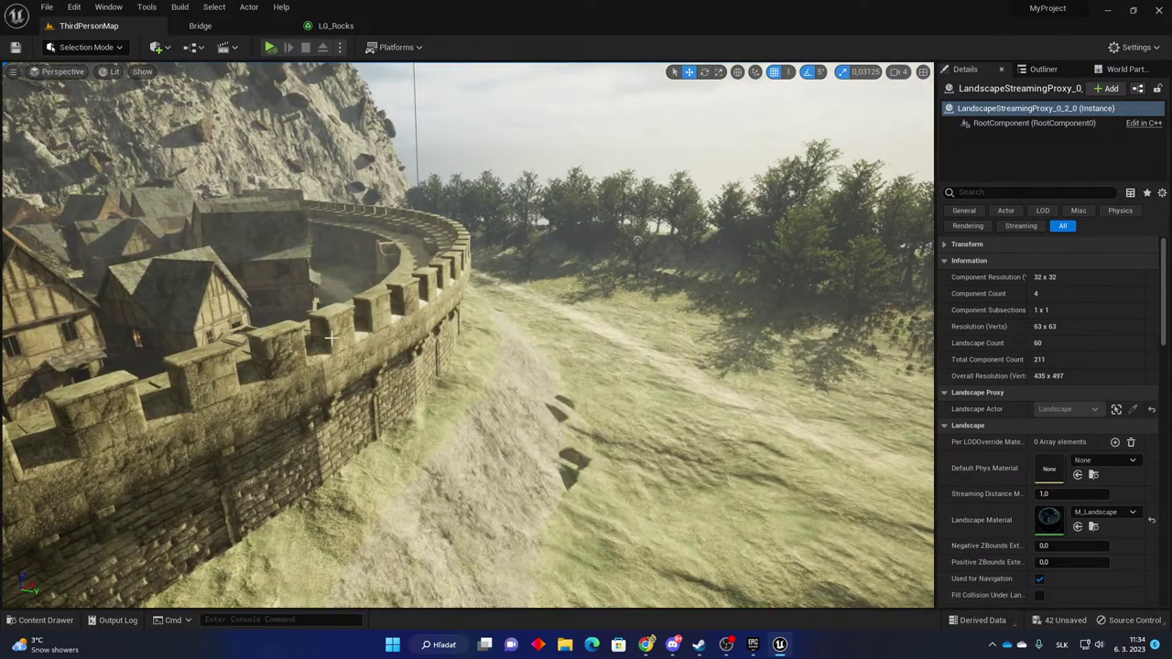
right_click_drag(362, 416, 211, 398)
right_click_drag(402, 404, 302, 403)
key("w")
key("w")
right_click_drag(412, 339, 316, 353)
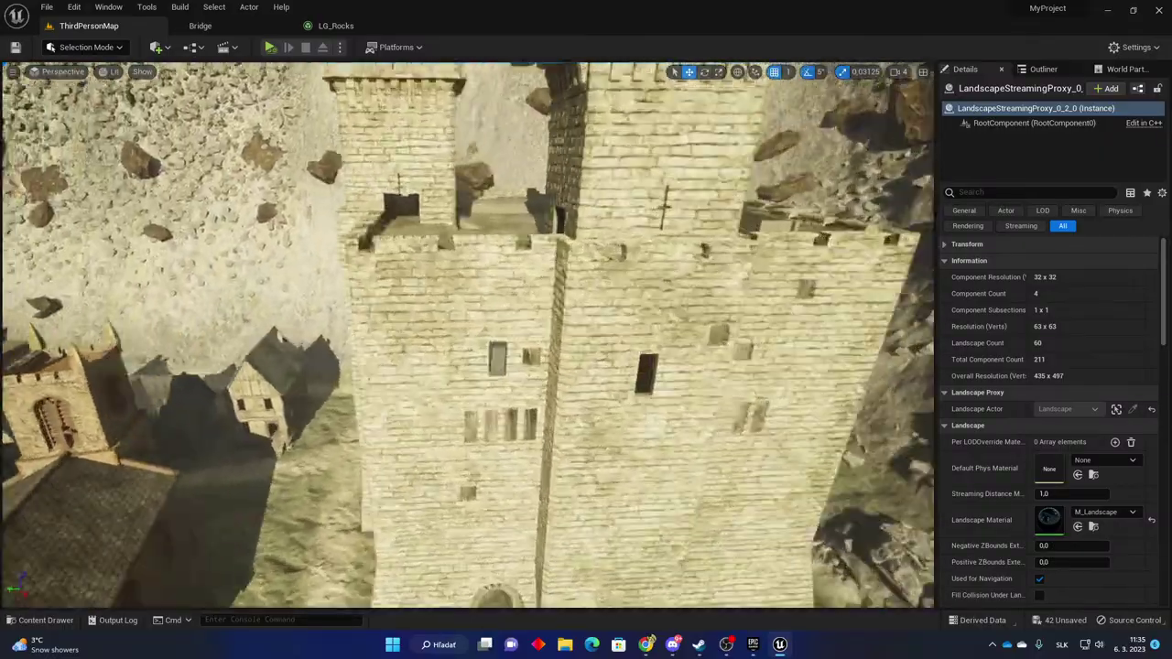
Inspect the navigation mesh on the stairs inside the keep and hide its display.
key("w")
right_click_drag(468, 335, 527, 275)
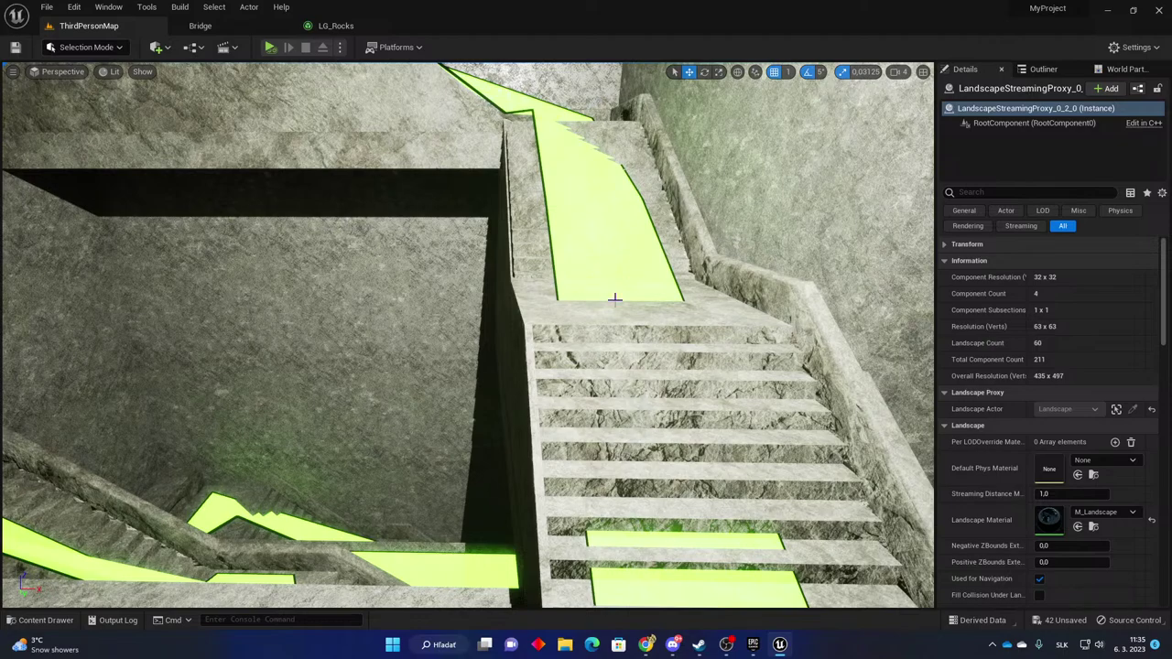
key("p")
right_click_drag(682, 468, 440, 449)
key("s")
Review the walled village, the surrounding forest and the cliffs from outside the castle.
right_click_drag(615, 431, 652, 455)
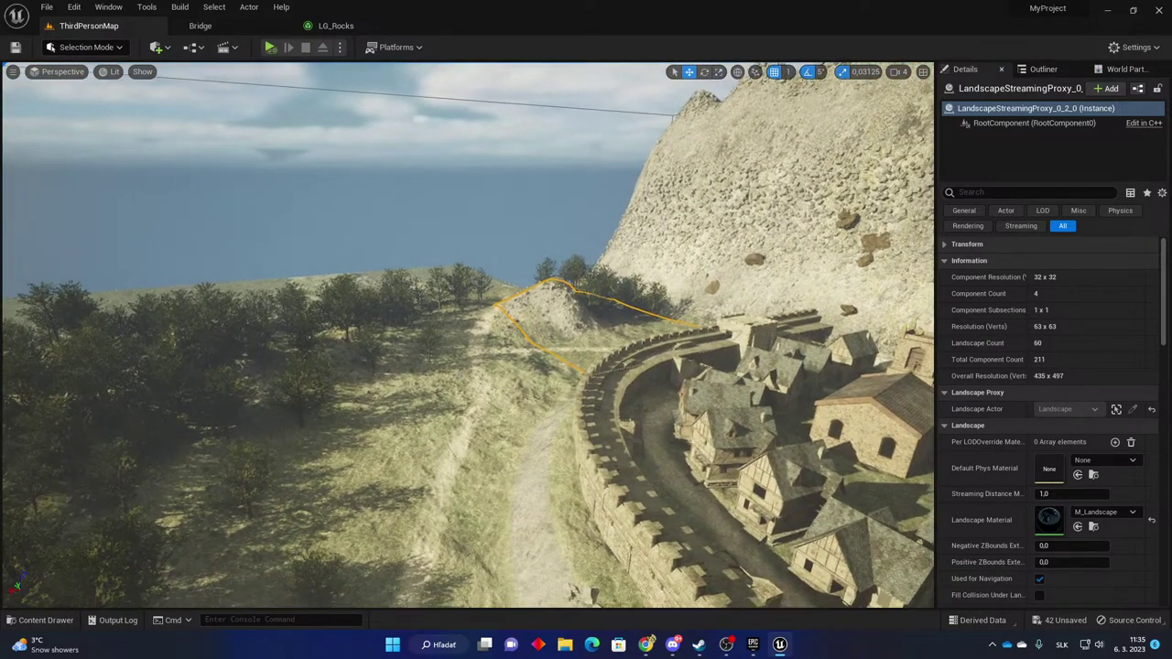
right_click_drag(460, 373, 499, 386)
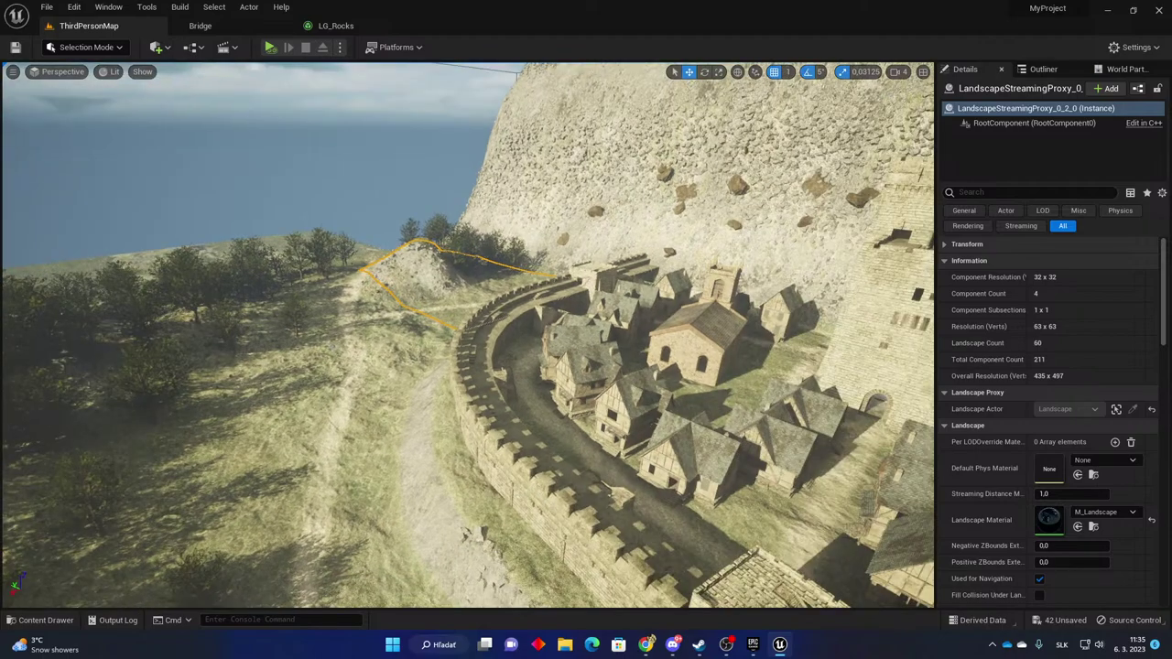
right_click_drag(468, 335, 220, 320)
right_click_drag(643, 456, 683, 472)
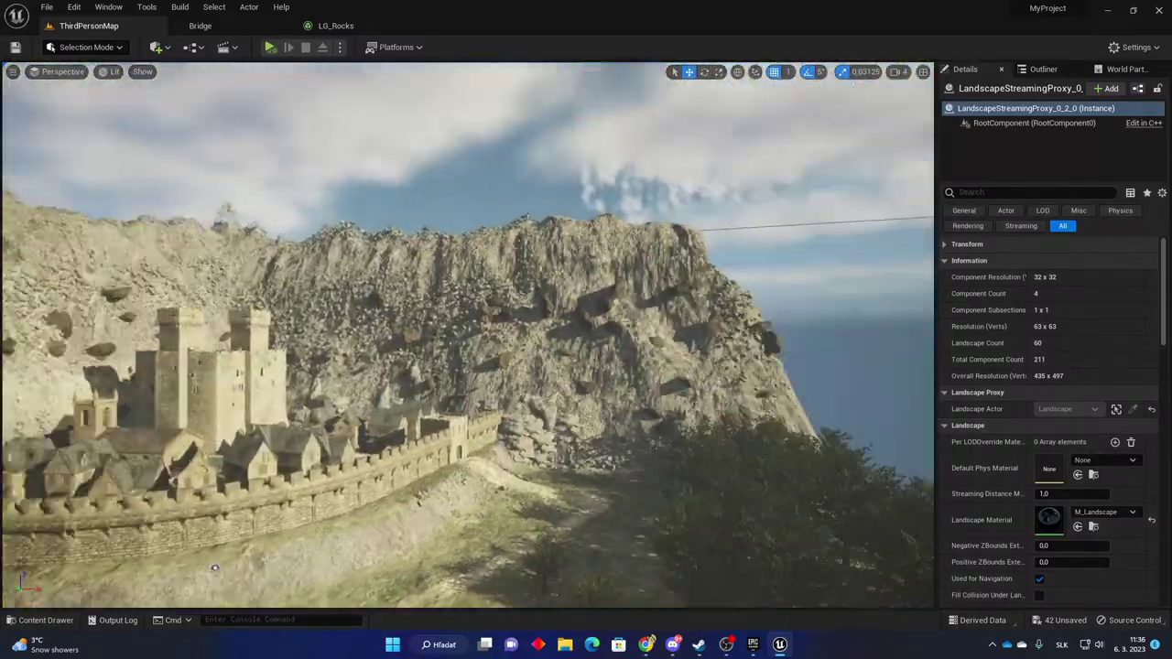
Examine the village rooftops, the cliff behind the keep, and the paths and rocky mound outside the curved wall.
right_click_drag(683, 472, 697, 472)
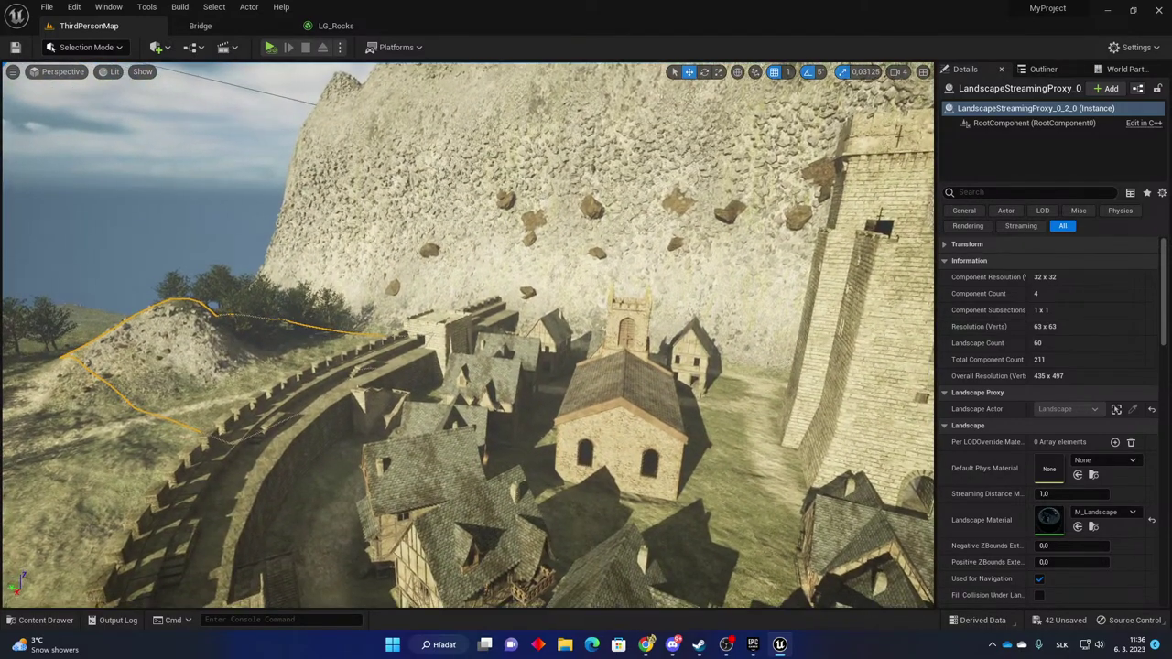
right_click_drag(468, 335, 545, 351)
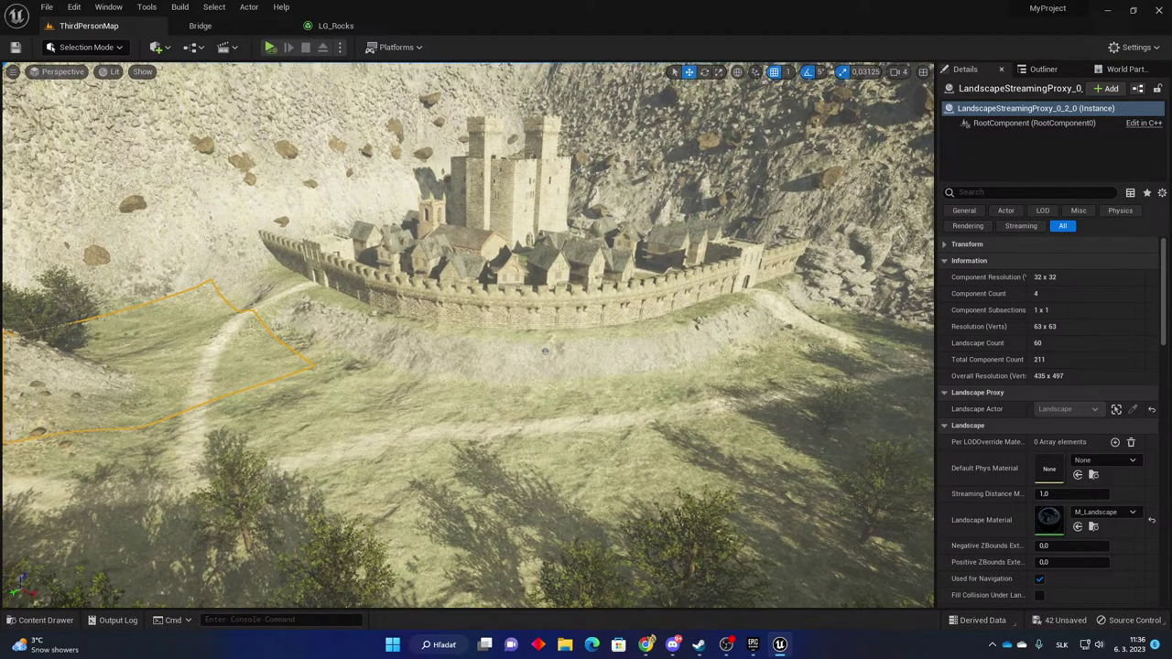
right_click_drag(544, 351, 529, 349)
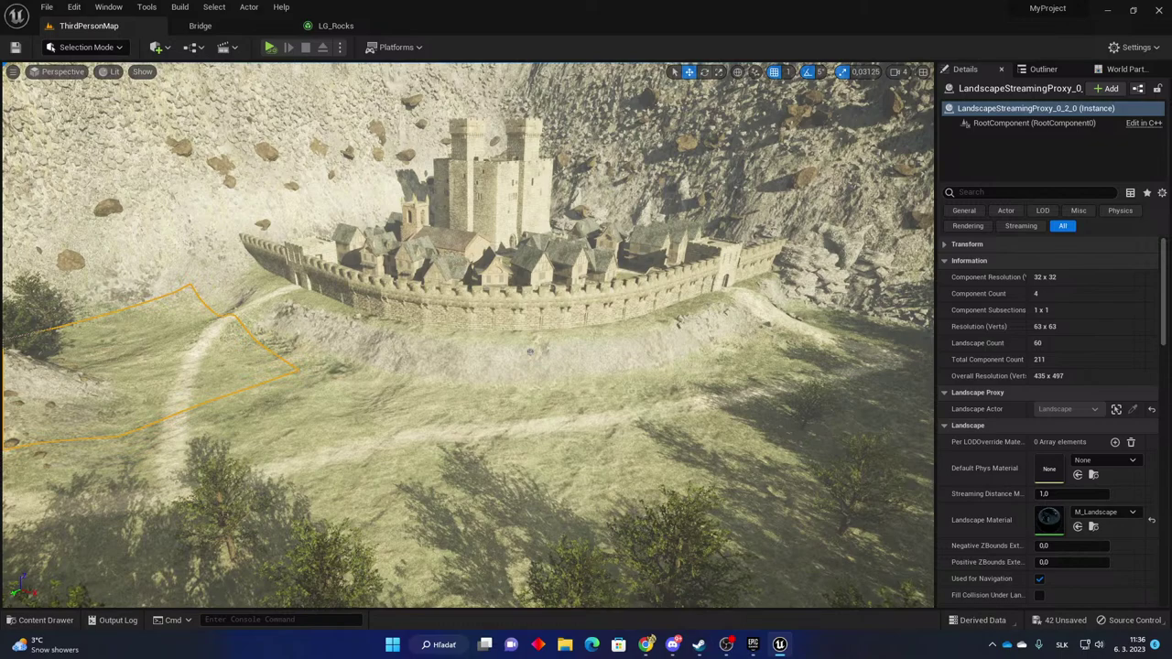
right_click_drag(530, 351, 632, 350)
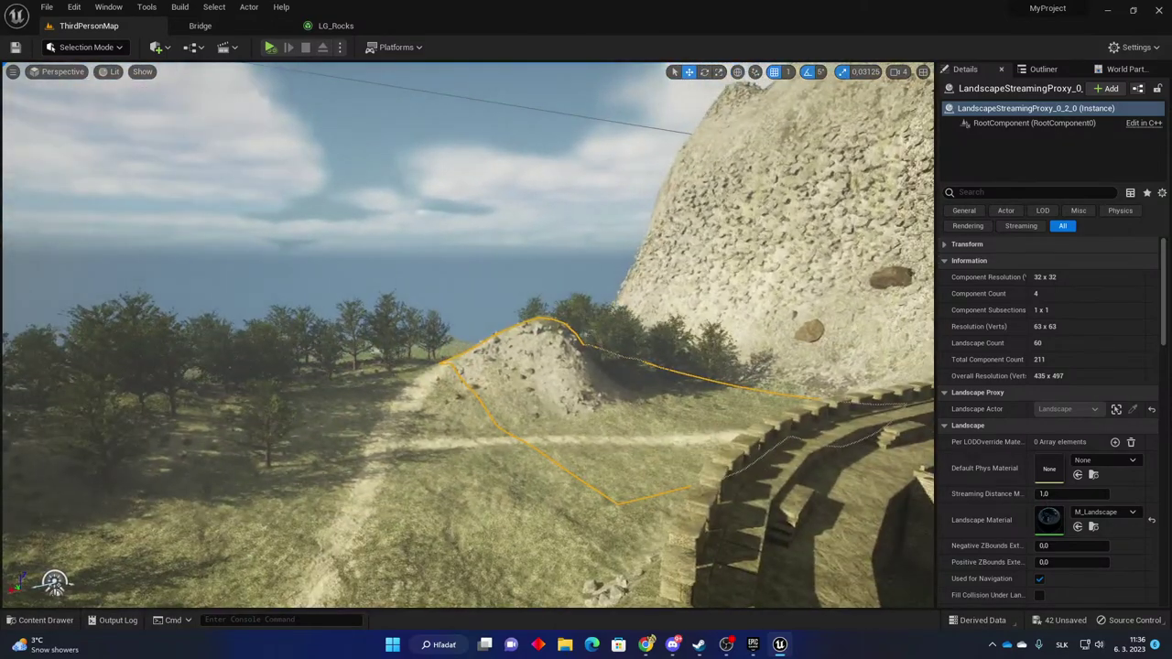
Create a new folder named AI in the project's Content folder.
key("ctrl+space")
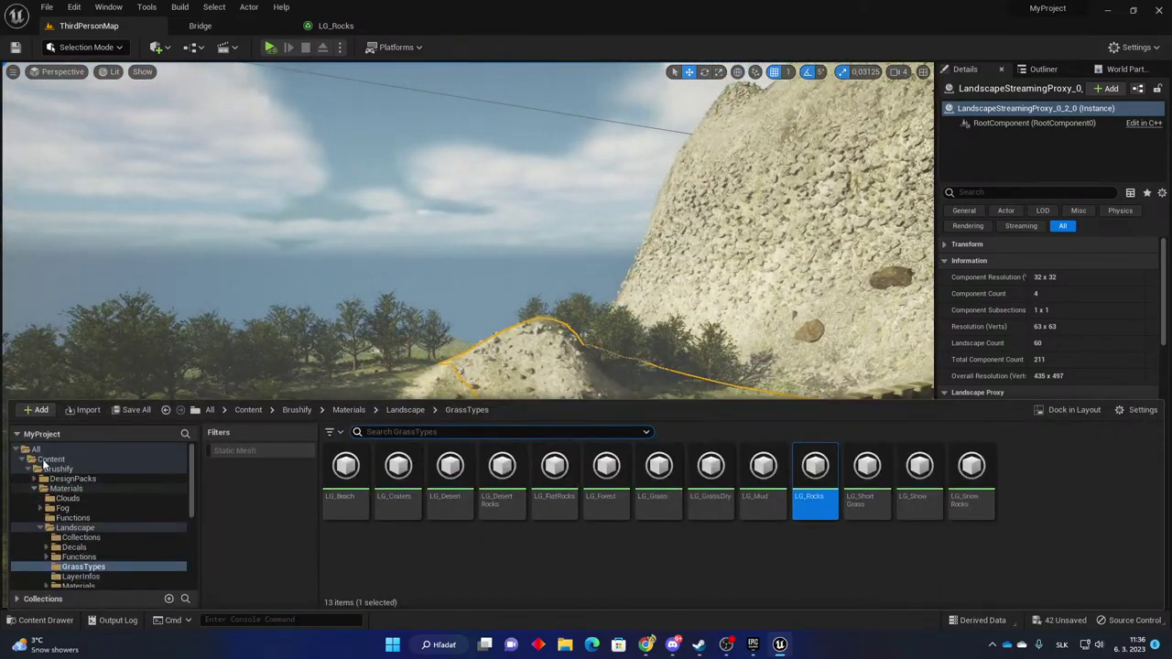
left_click(48, 458)
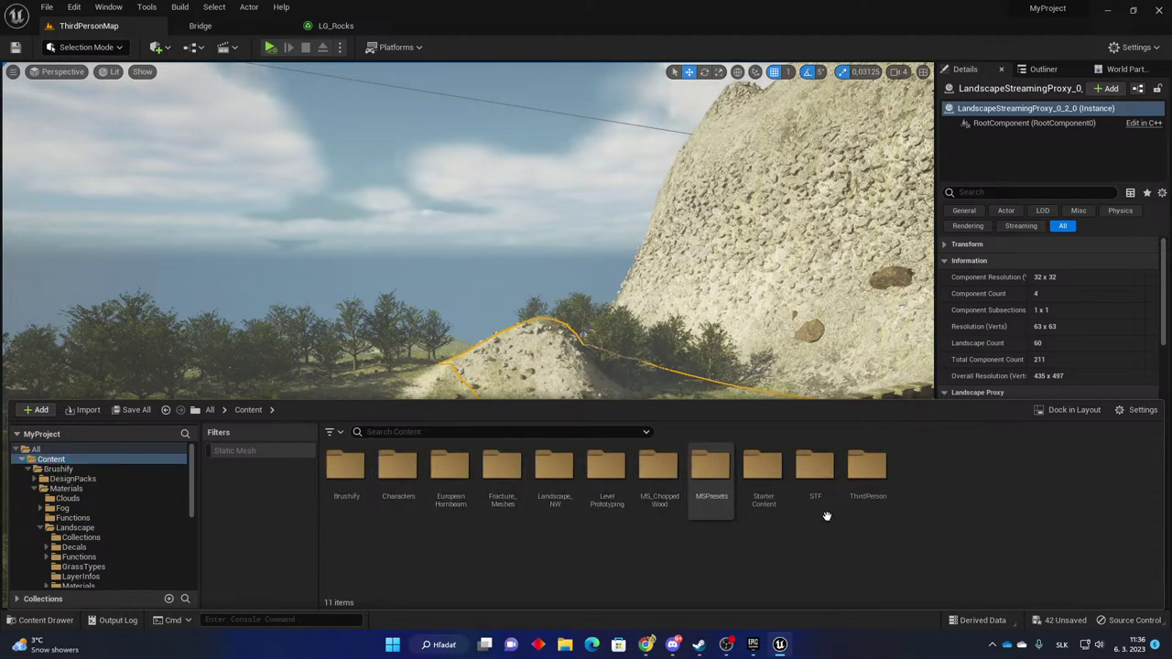
left_click(36, 409)
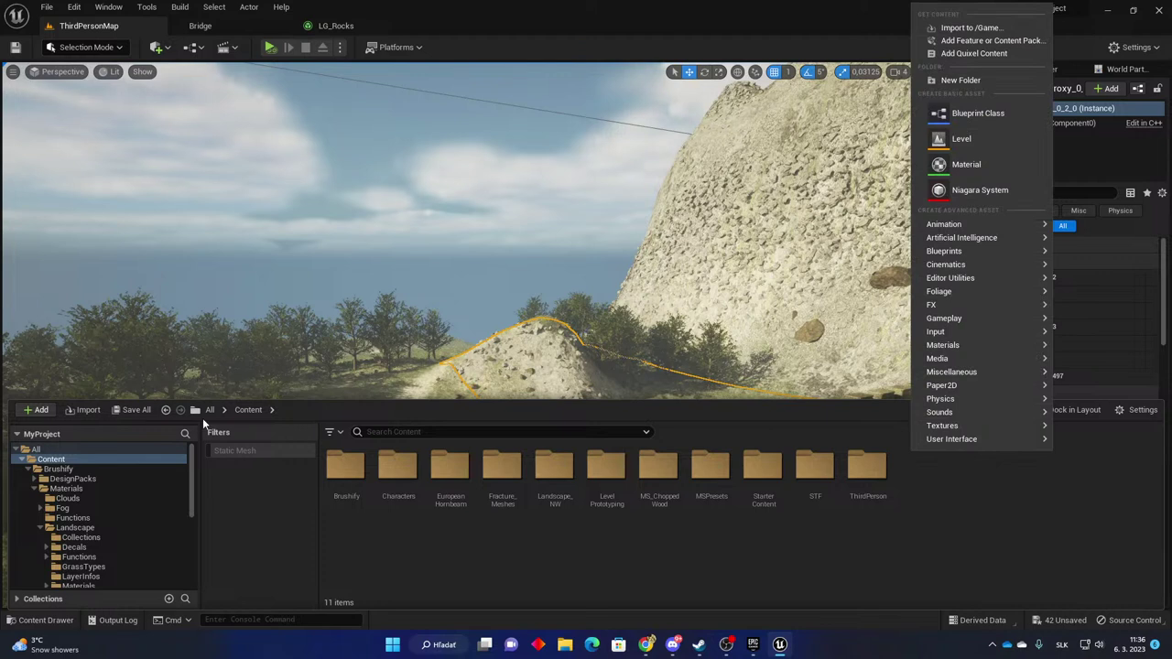
left_click(983, 80)
type("AI")
key("Return")
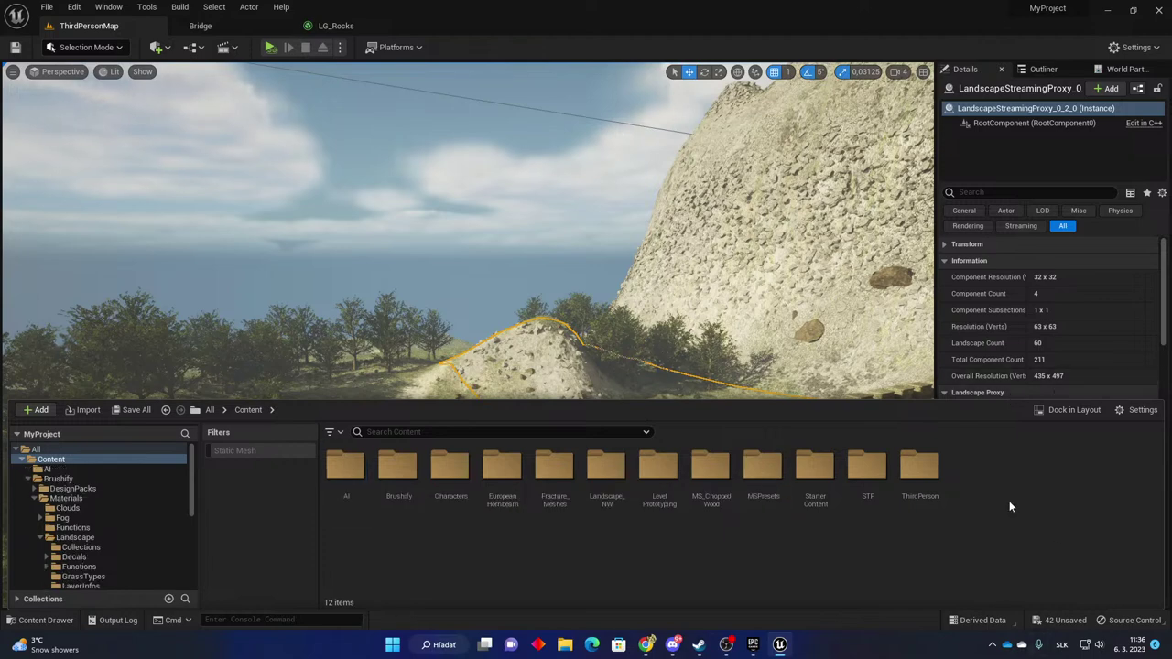
Create a subfolder named Behaviour inside the AI folder.
right_click(1009, 506)
left_click(313, 585)
double_click(348, 472)
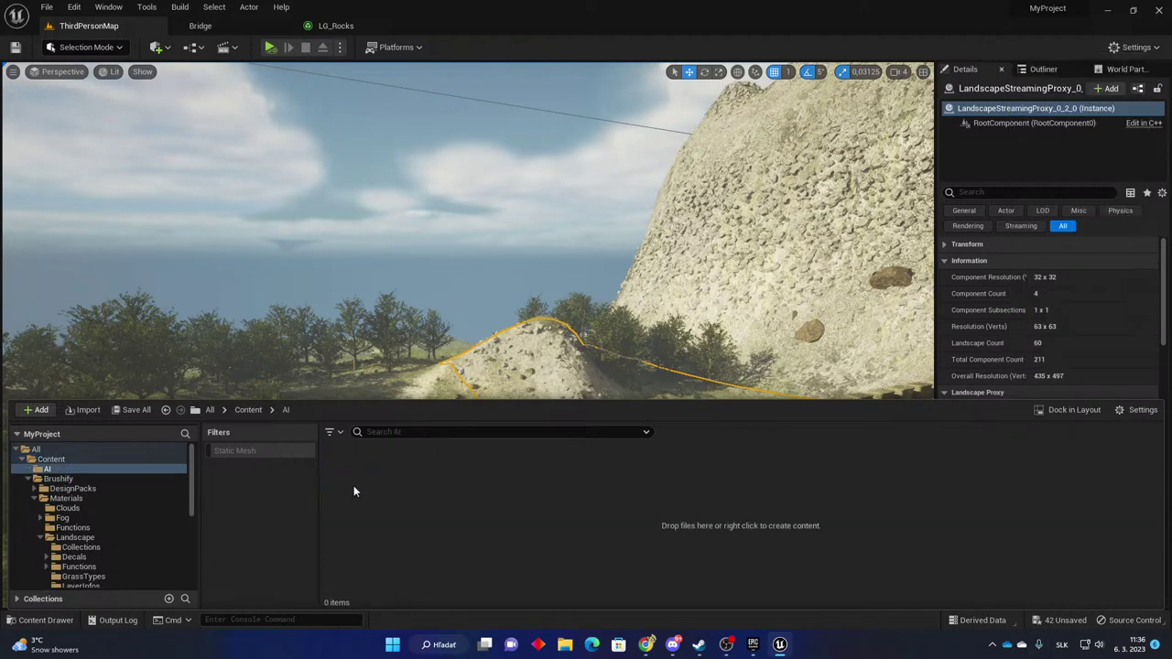
right_click(368, 501)
left_click(422, 129)
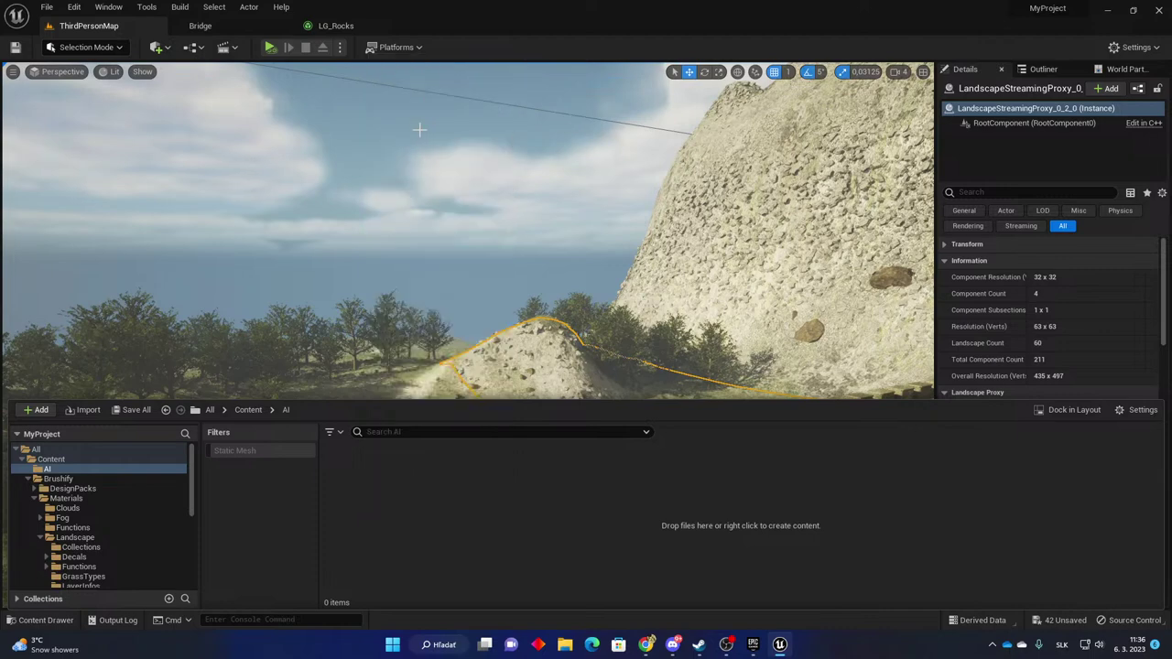
type("Be")
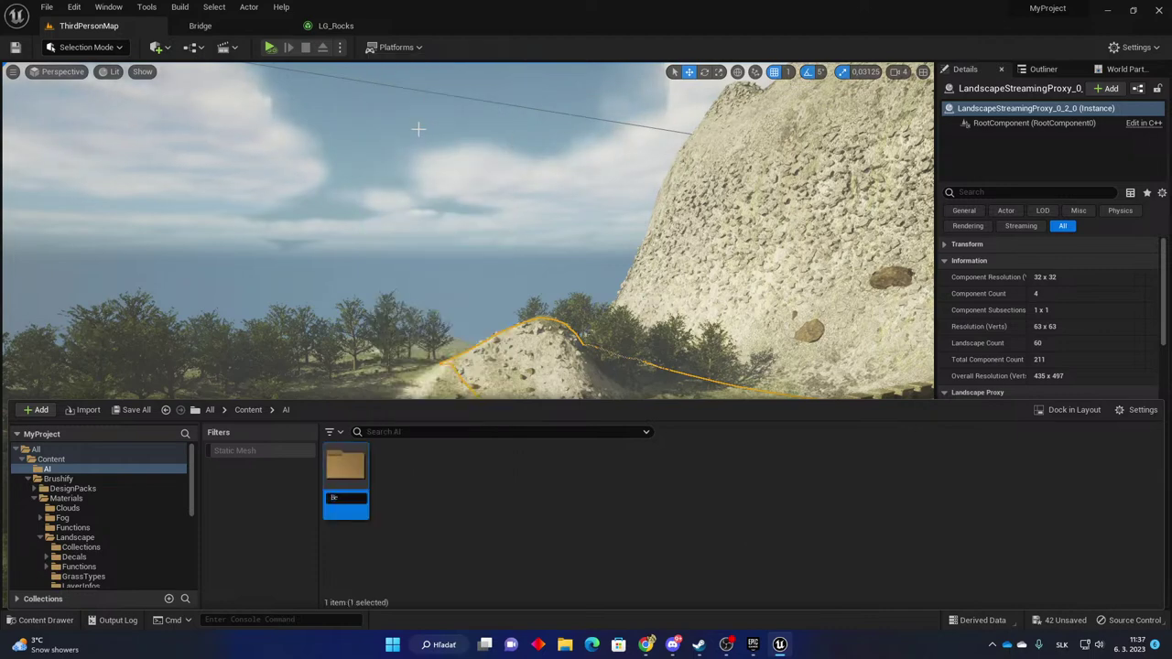
type("haviour")
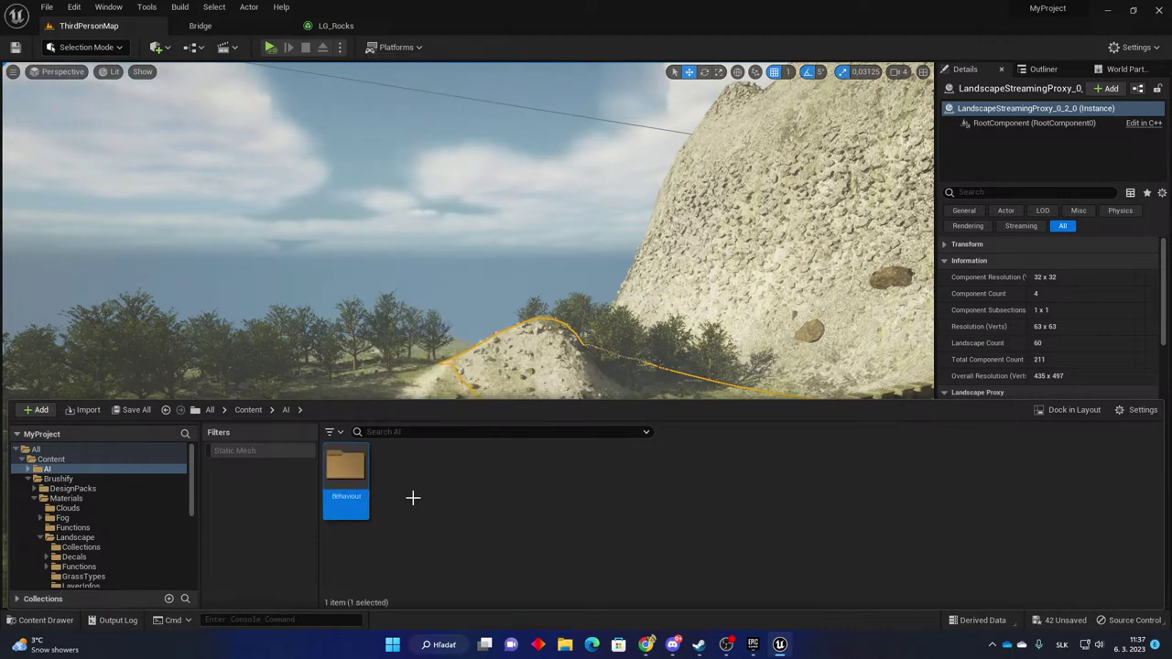
Add a subfolder named AI_Character beside the Behaviour folder.
left_click(410, 482)
right_click(410, 482)
left_click(502, 111)
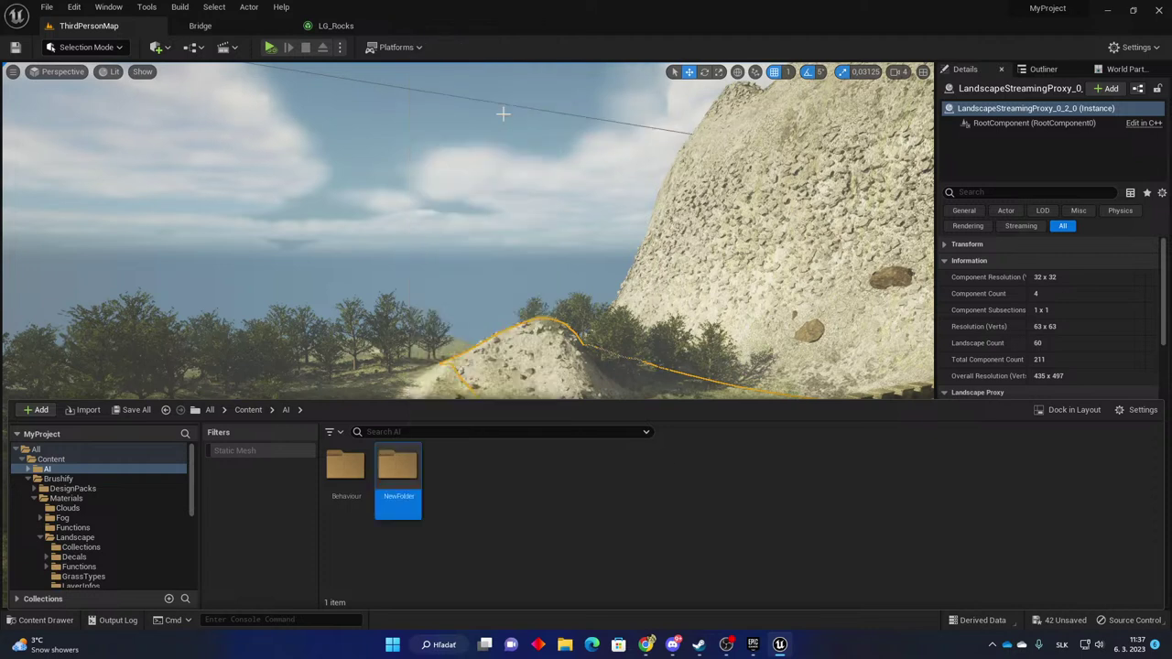
type("AI")
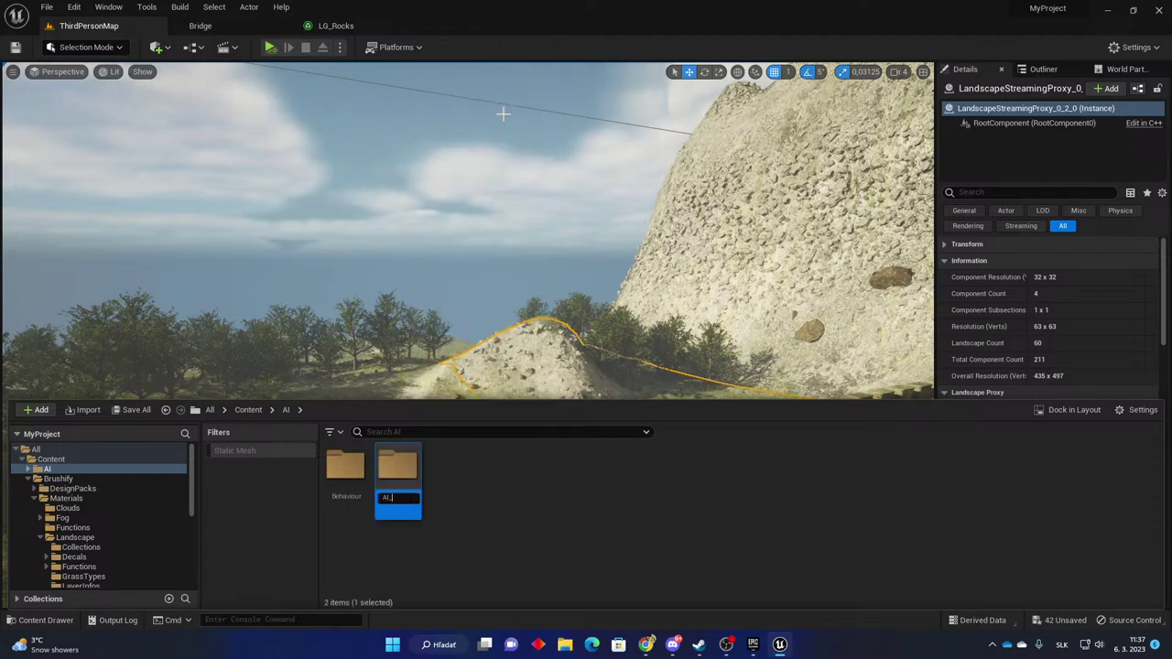
type("_Cha")
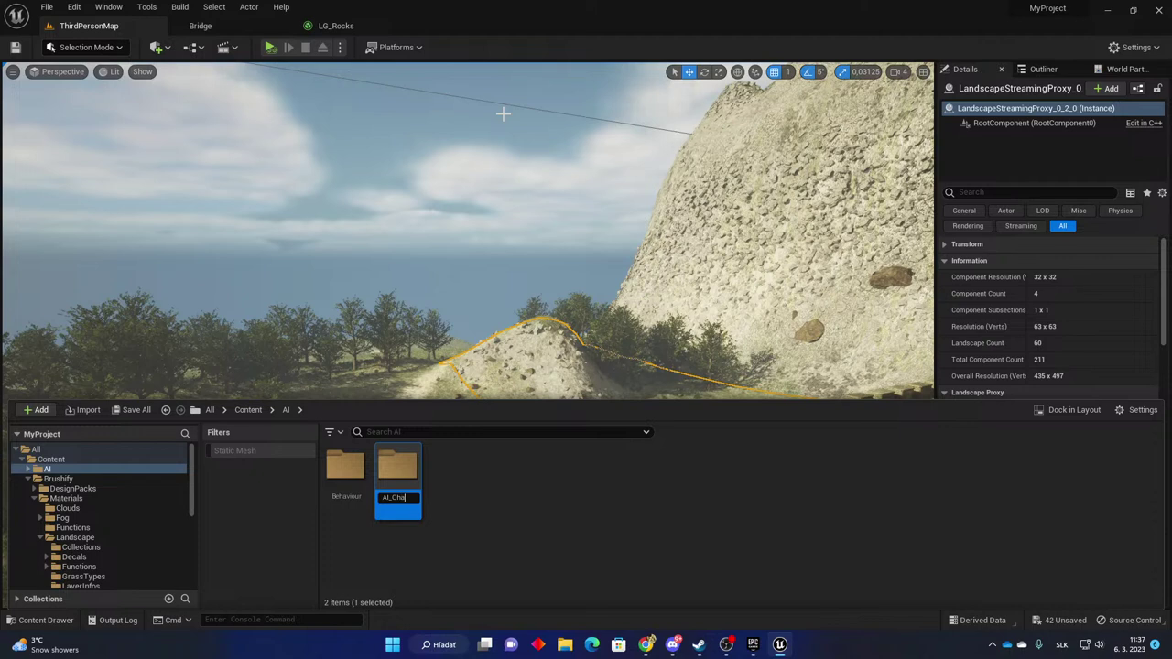
type("racter")
key("Return")
left_click(500, 493)
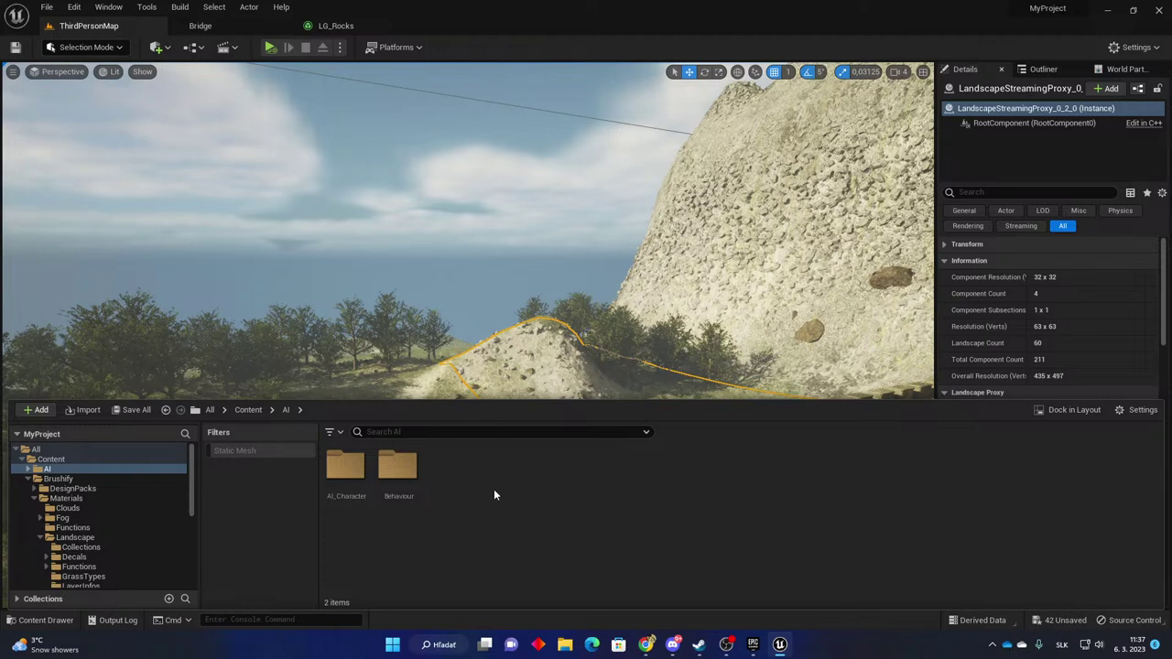
Add a third subfolder named Animations to the AI folder.
right_click(456, 483)
left_click(523, 113)
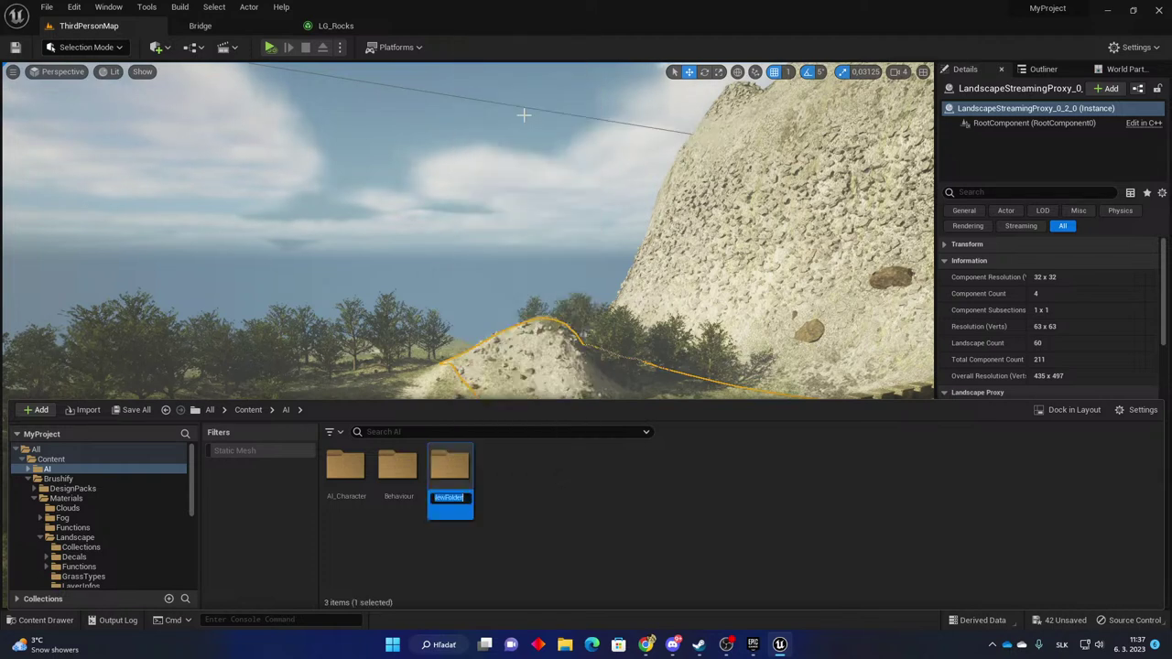
type("Animations")
key("Return")
left_click(502, 480)
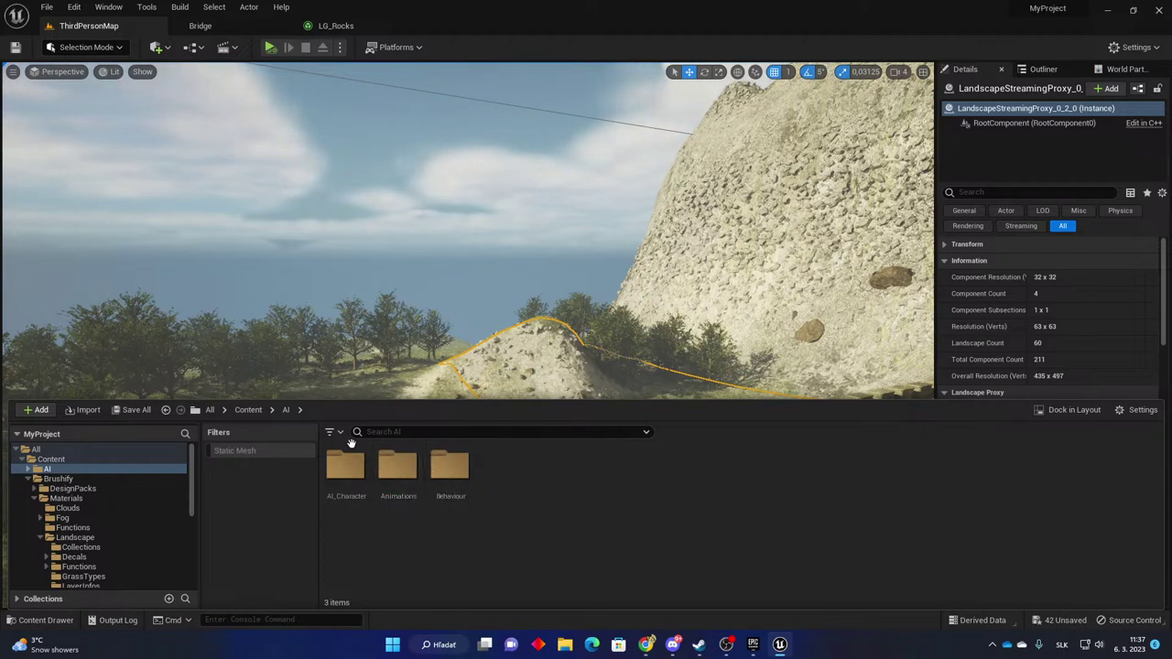
Return to the Content folder and create a new folder named Sounds in it.
left_click(165, 409)
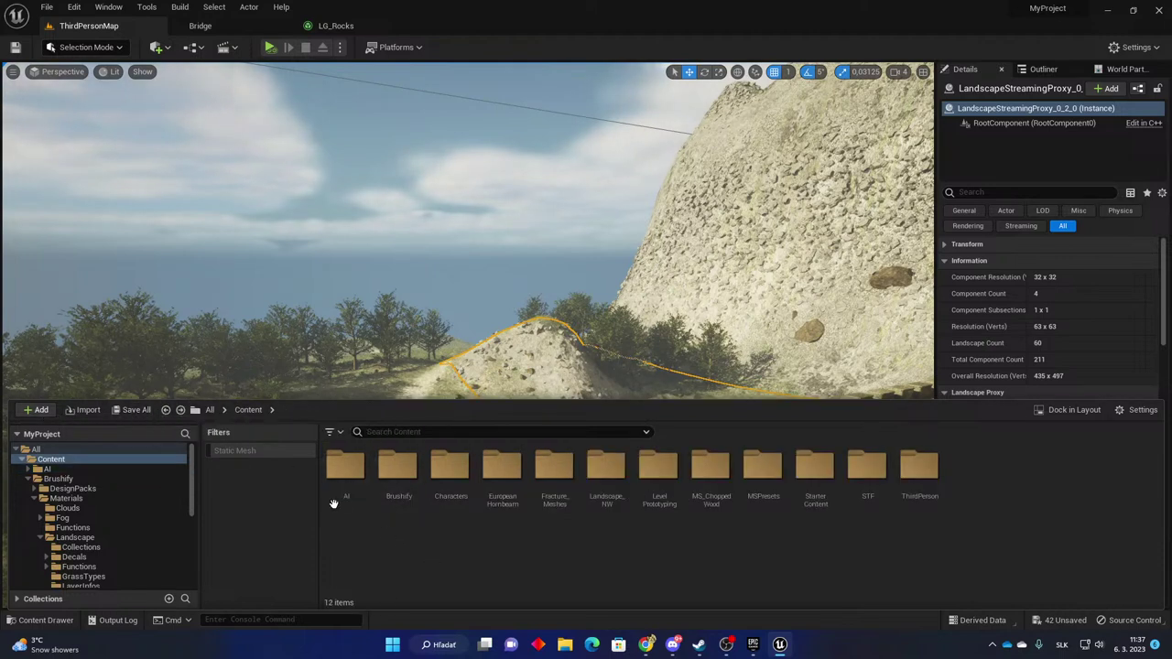
right_click(983, 476)
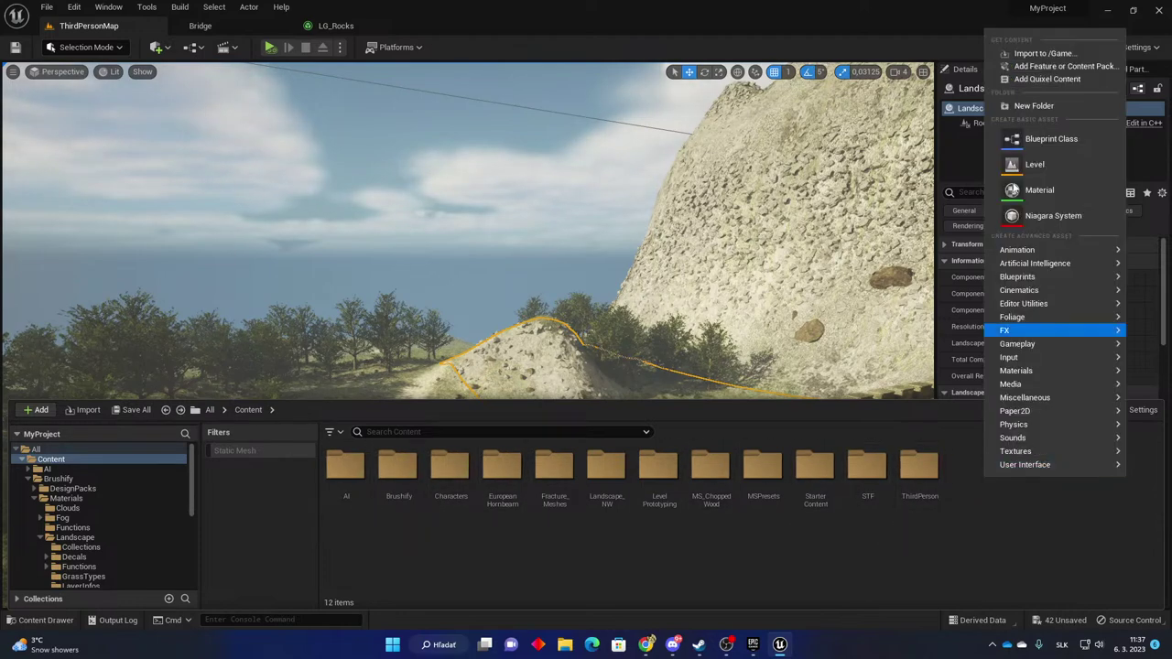
left_click(1035, 106)
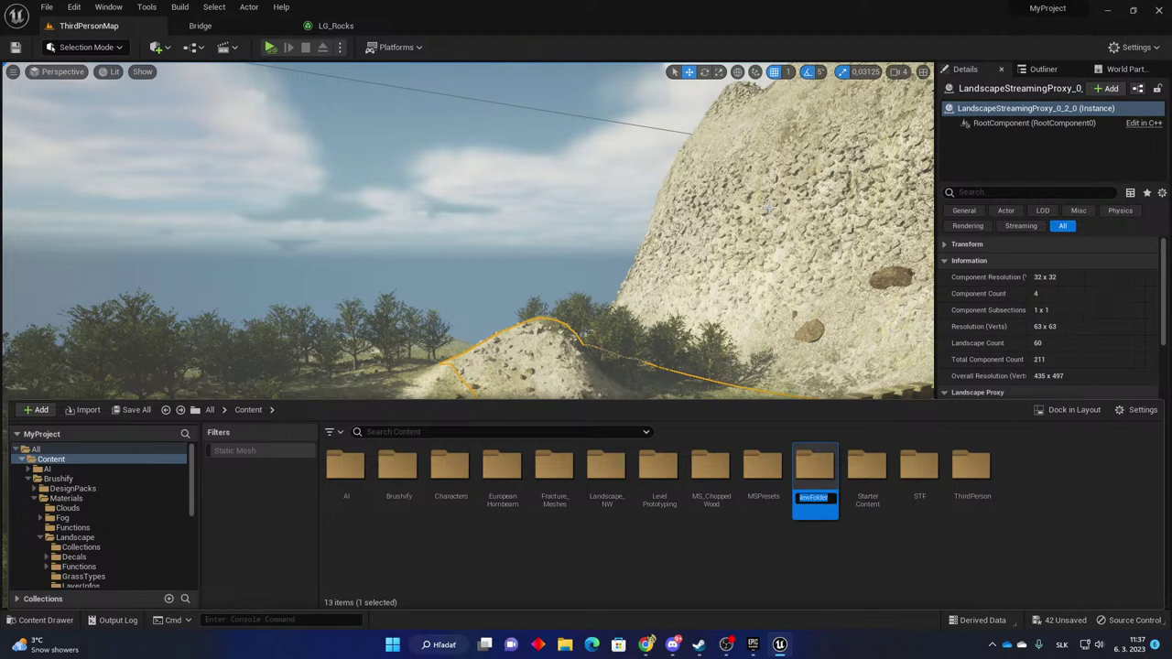
type("Sounds")
key("Return")
Create another folder named Effects directly in the Content folder.
right_click(1039, 490)
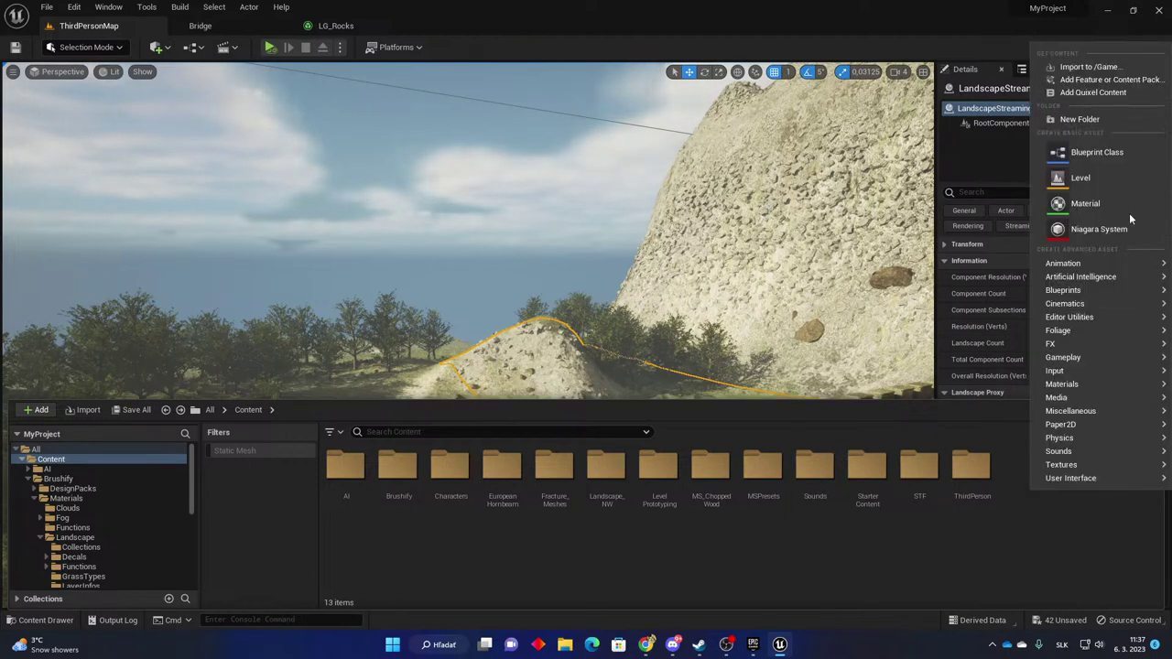
left_click(1092, 121)
type("Effects")
key("Return")
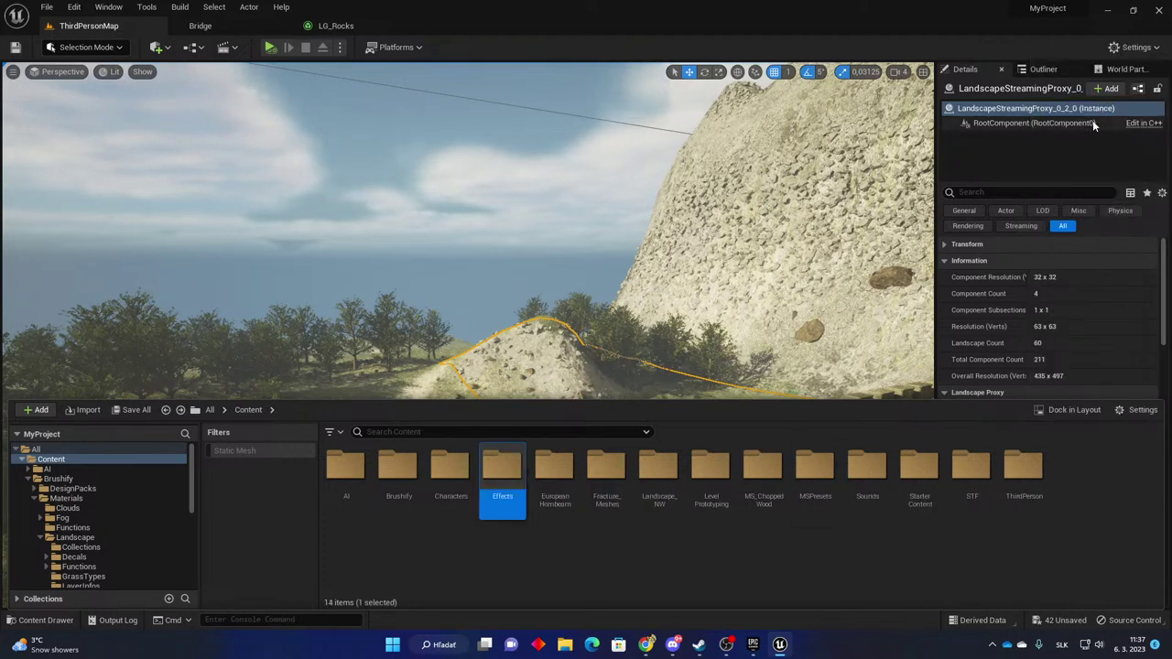
left_click(1088, 514)
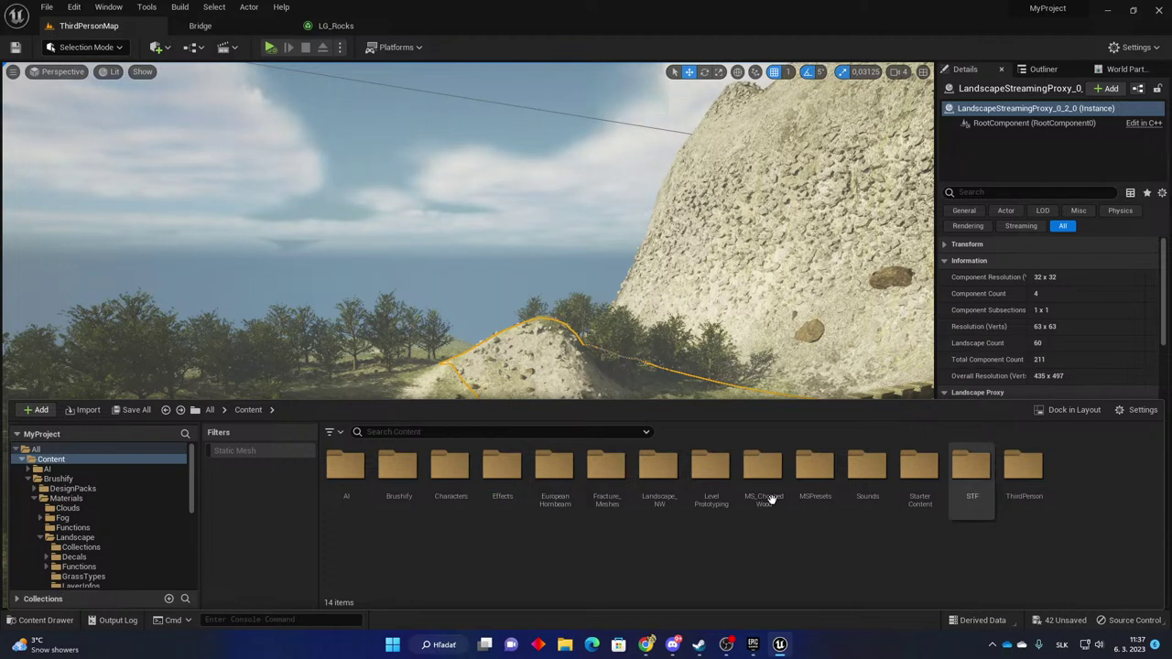
Review the AI folder's subfolders, the wall and path area, and the Effects and Sounds folders in Content.
double_click(346, 467)
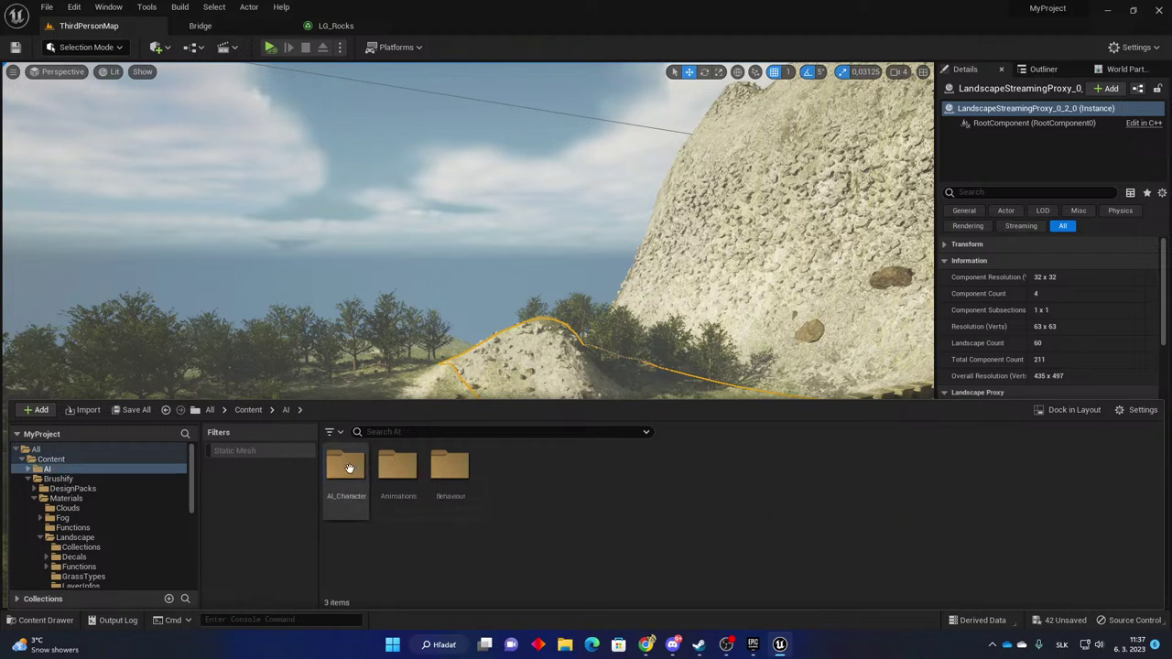
left_click(165, 410)
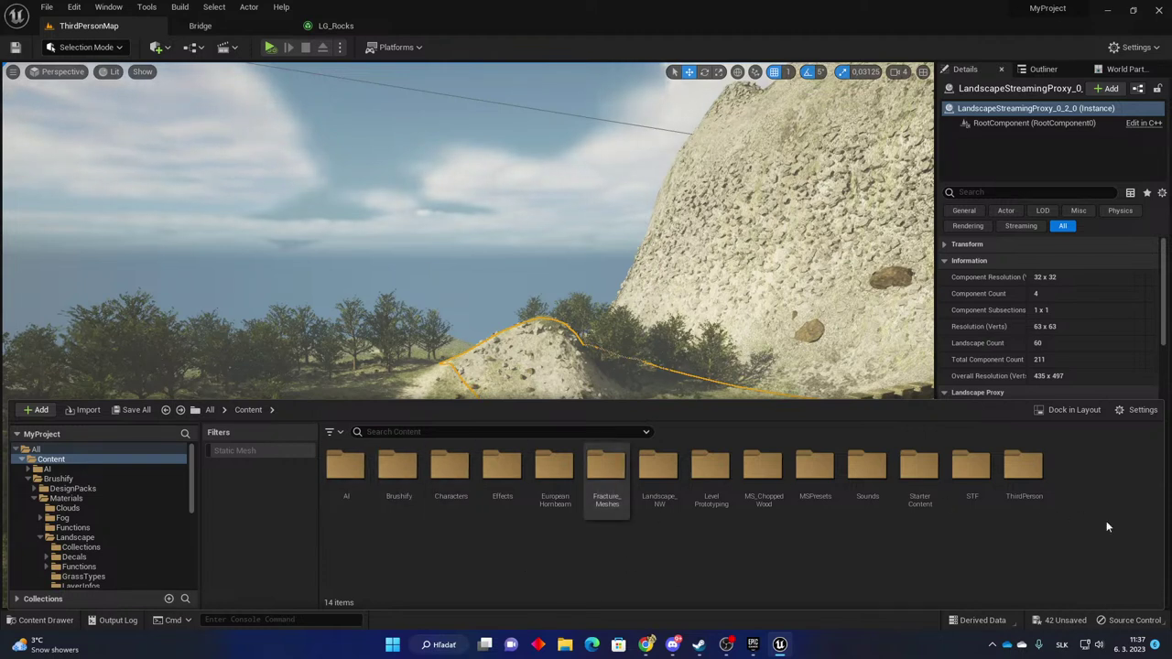
left_click(342, 475)
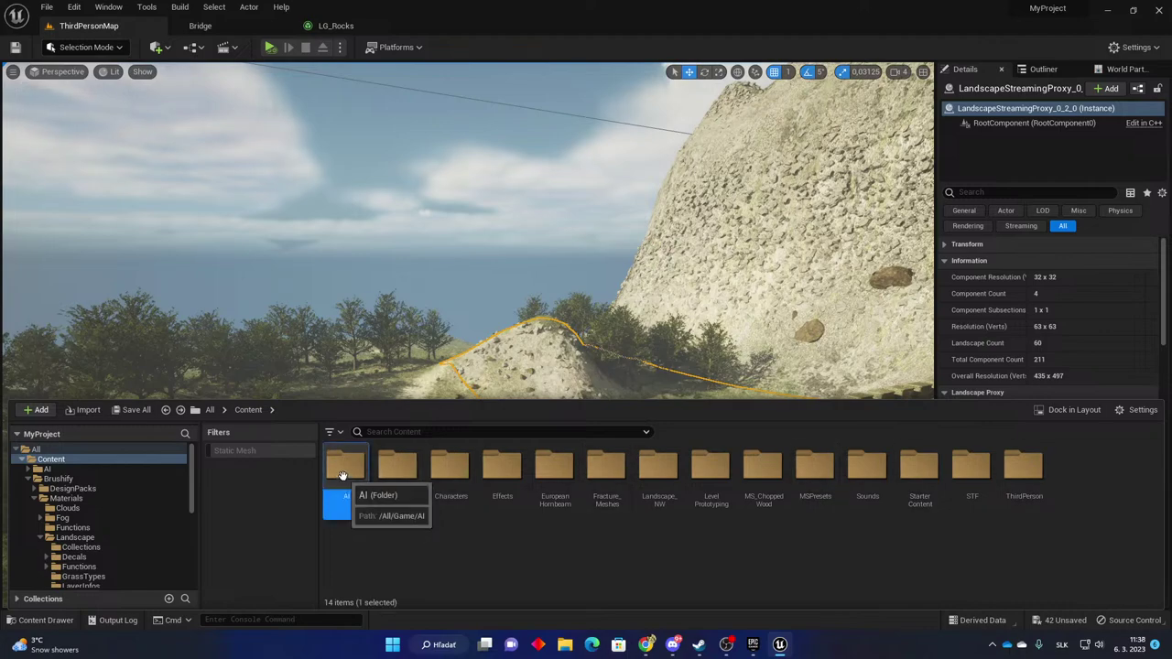
right_click_drag(628, 266, 591, 399)
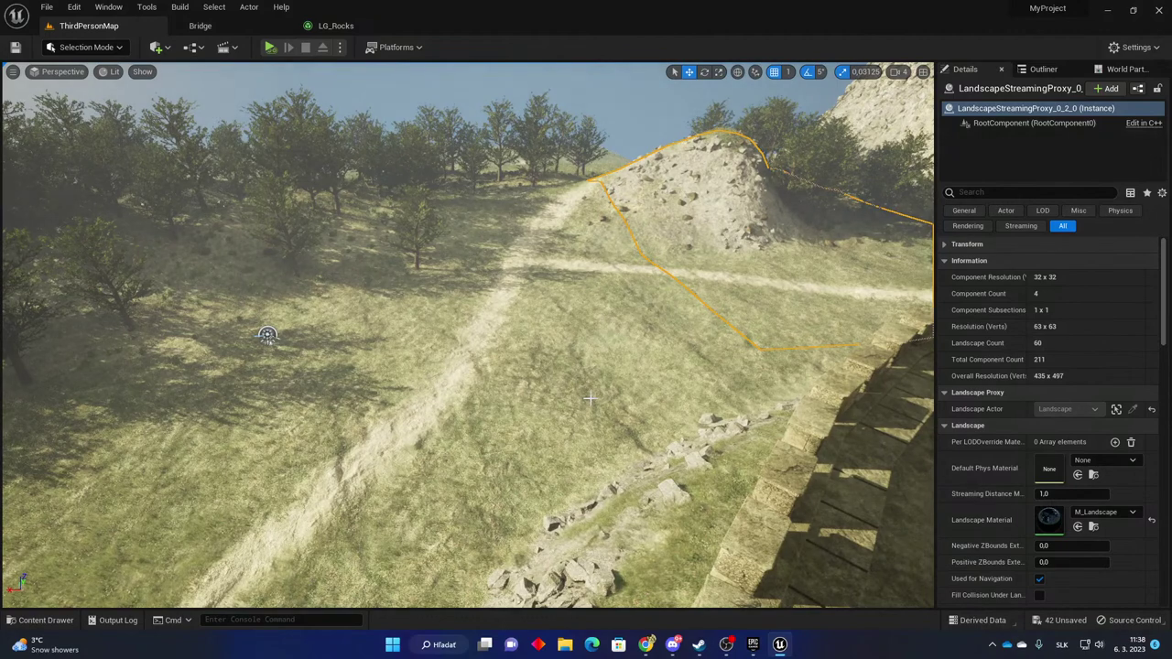
right_click_drag(267, 335, 192, 371)
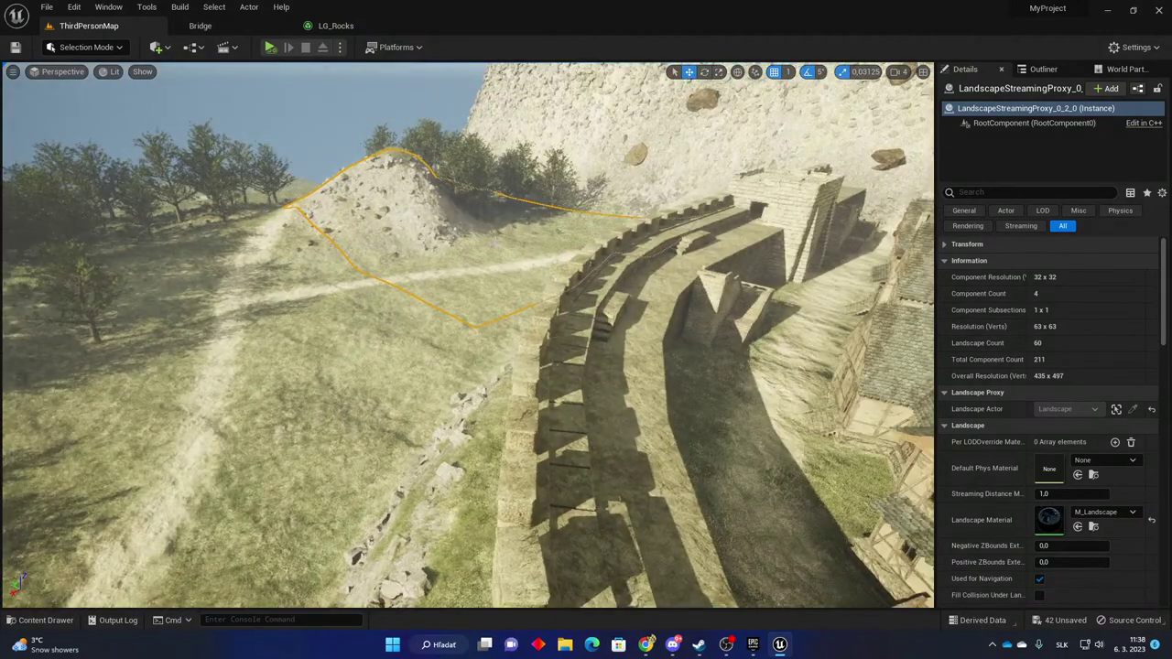
key("ctrl+space")
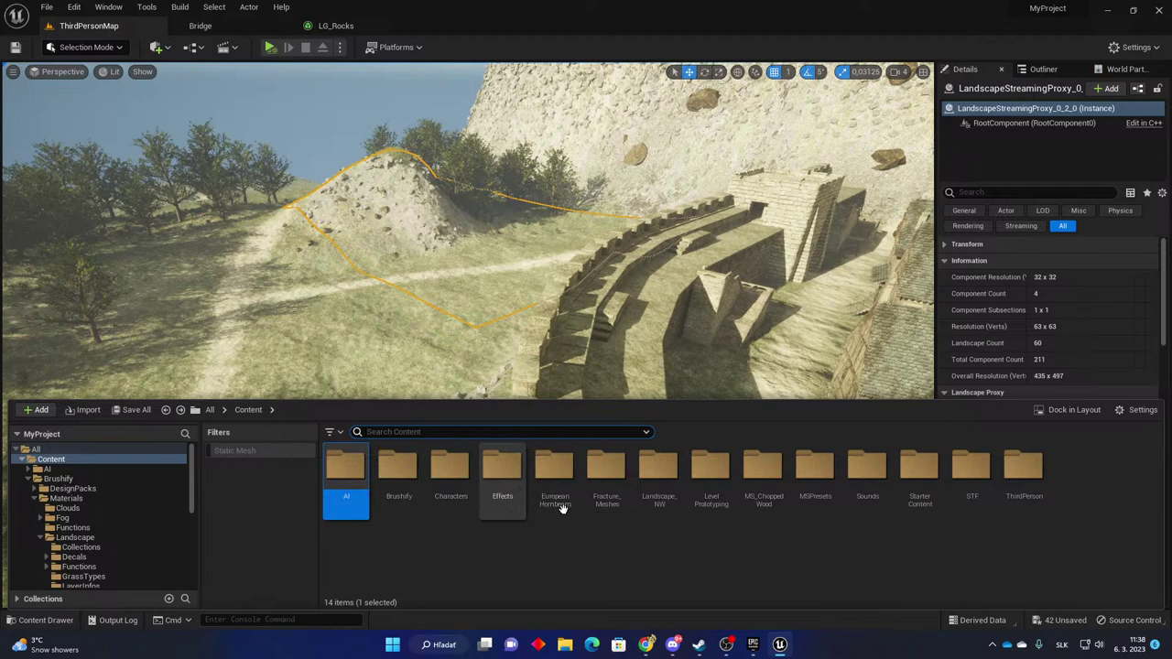
left_click(496, 490)
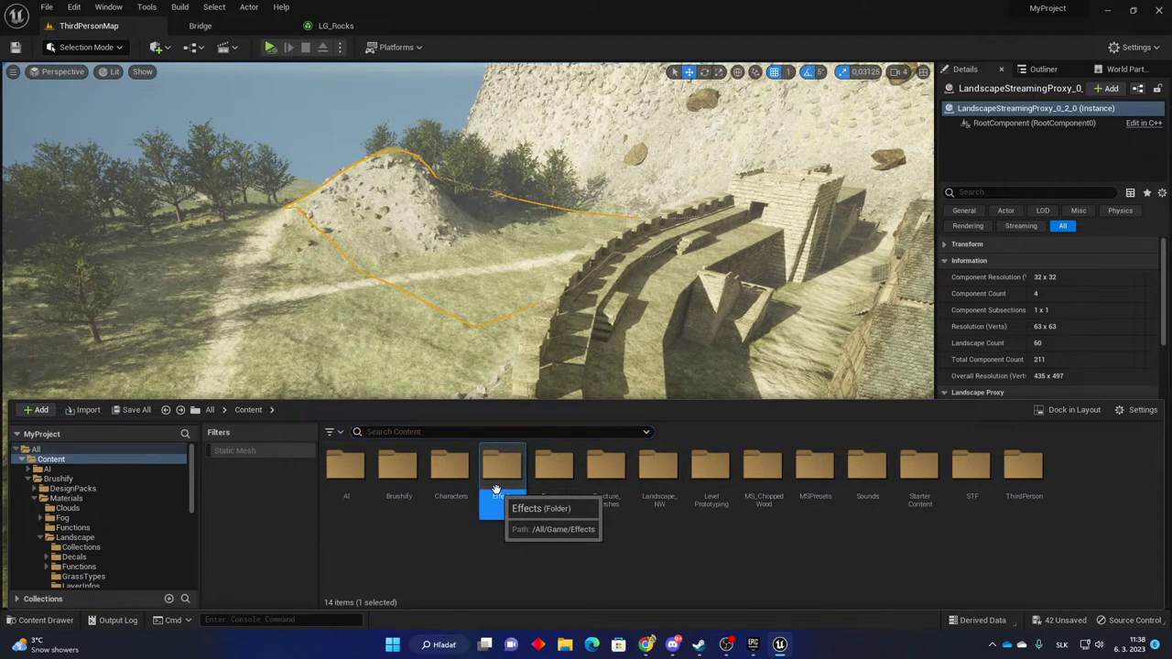
left_click(866, 471)
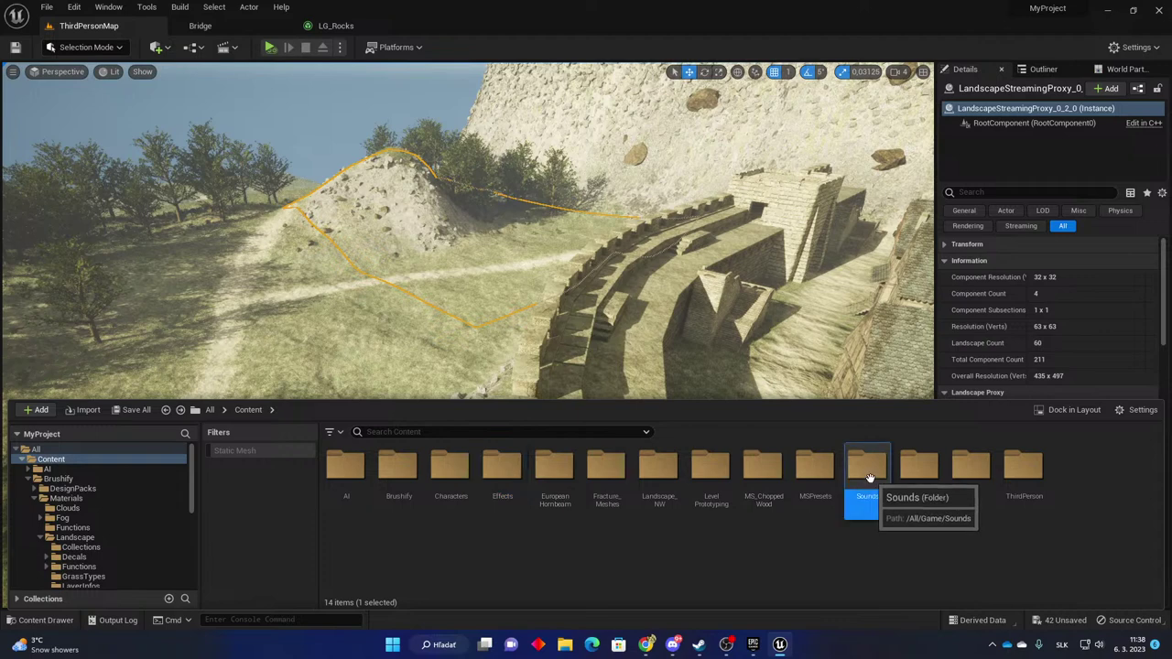
left_click(497, 486)
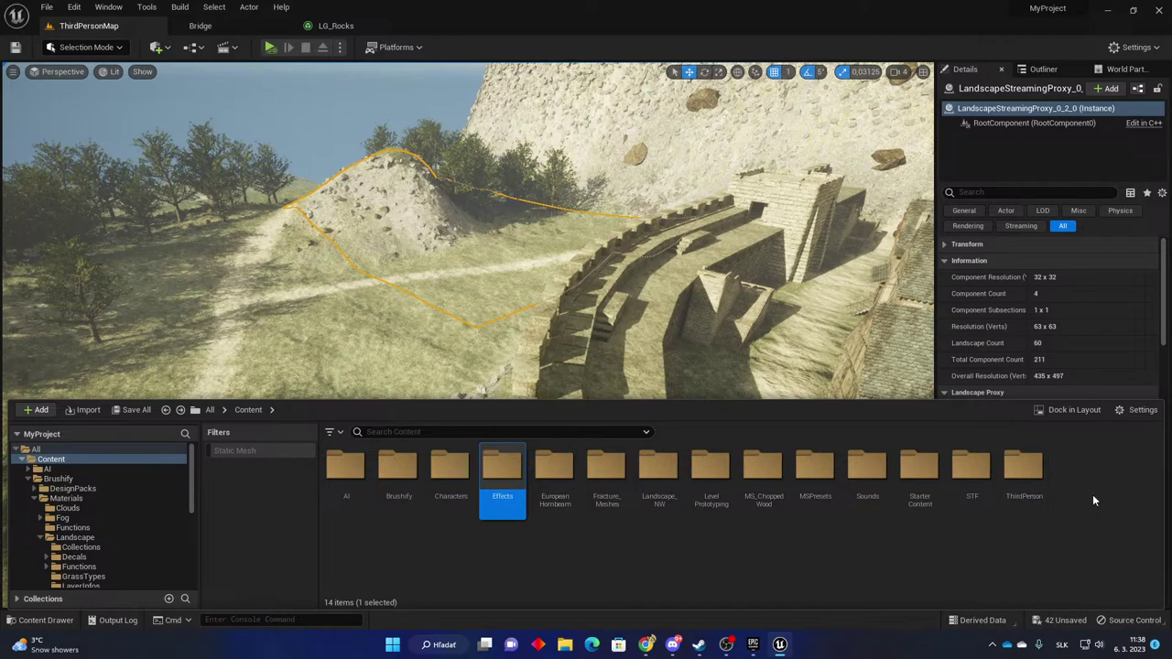
View the whole castle village from outside its front wall and open the AI folder.
right_click_drag(596, 321, 824, 330)
key("s")
right_click_drag(467, 313, 646, 288)
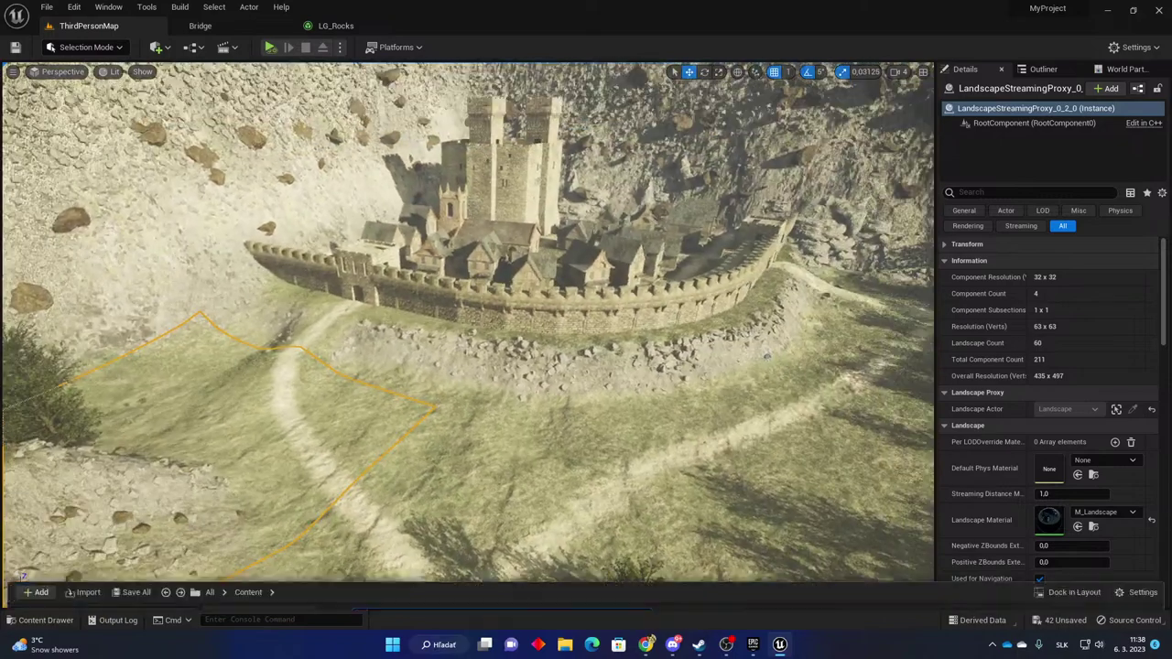
key("ctrl+space")
double_click(348, 460)
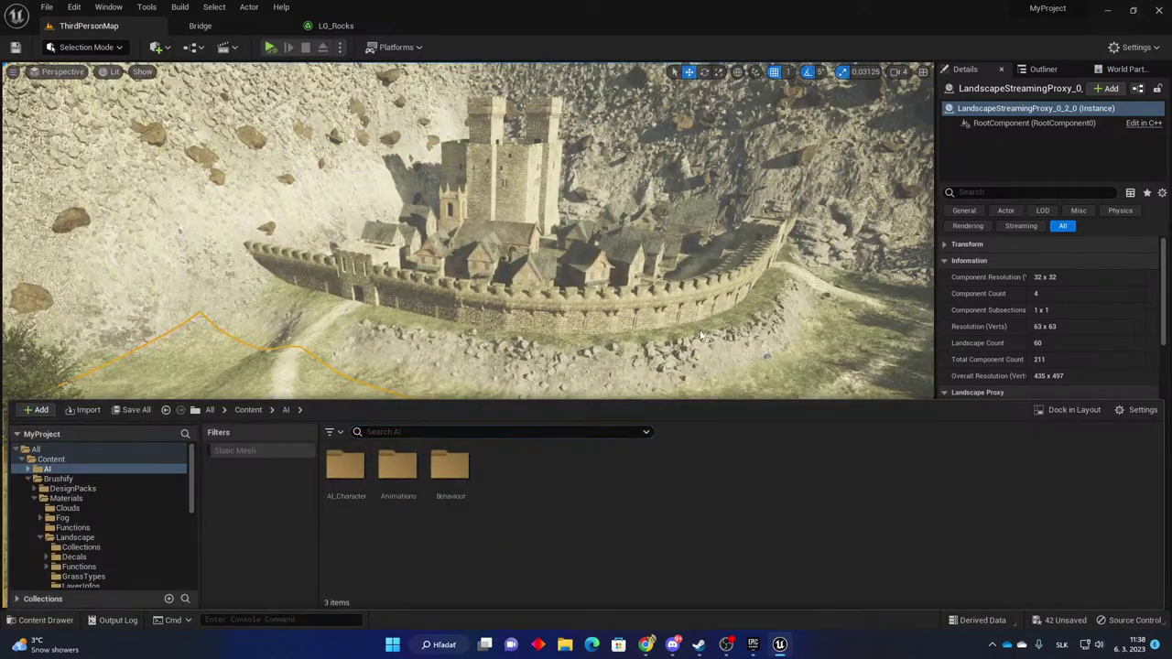
Close the content drawer and view the castle village and its curved wall from above.
right_click_drag(663, 372, 677, 371)
right_click_drag(751, 355, 739, 273)
key("ctrl+space")
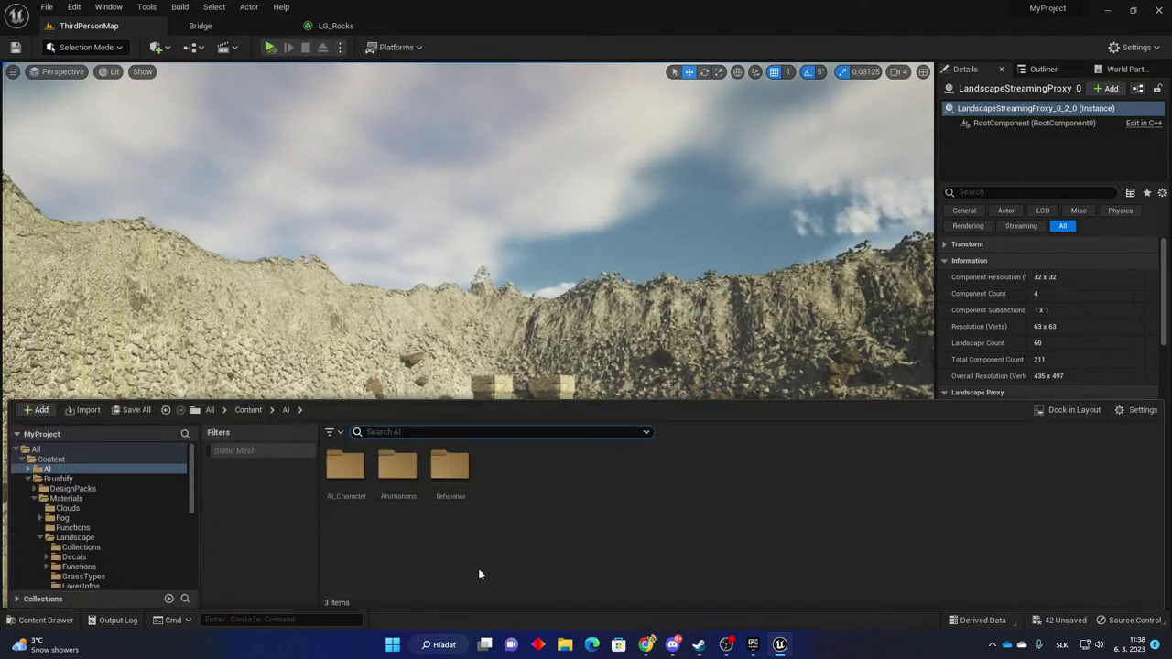
right_click_drag(476, 357, 366, 430)
key("s")
right_click_drag(621, 338, 559, 368)
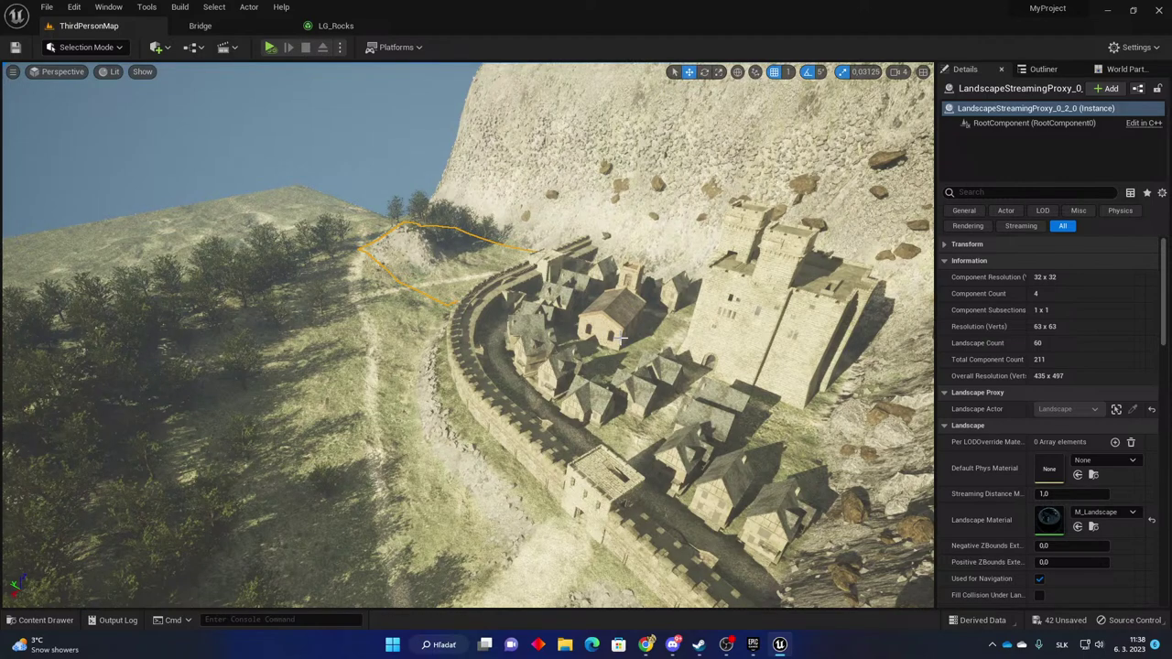
Examine the walled village, the forest and paths outside the wall, and the rocky cliff behind the castle from above.
scroll(694, 325, "up", 2)
right_click_drag(693, 325, 595, 289)
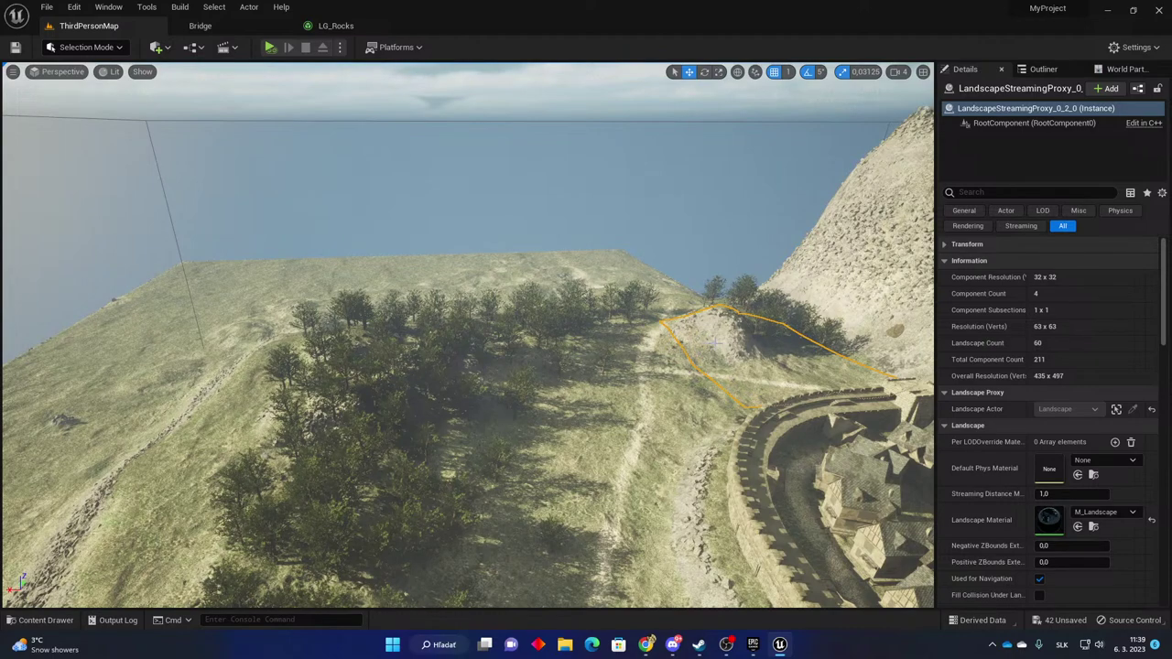
right_click_drag(468, 335, 718, 291)
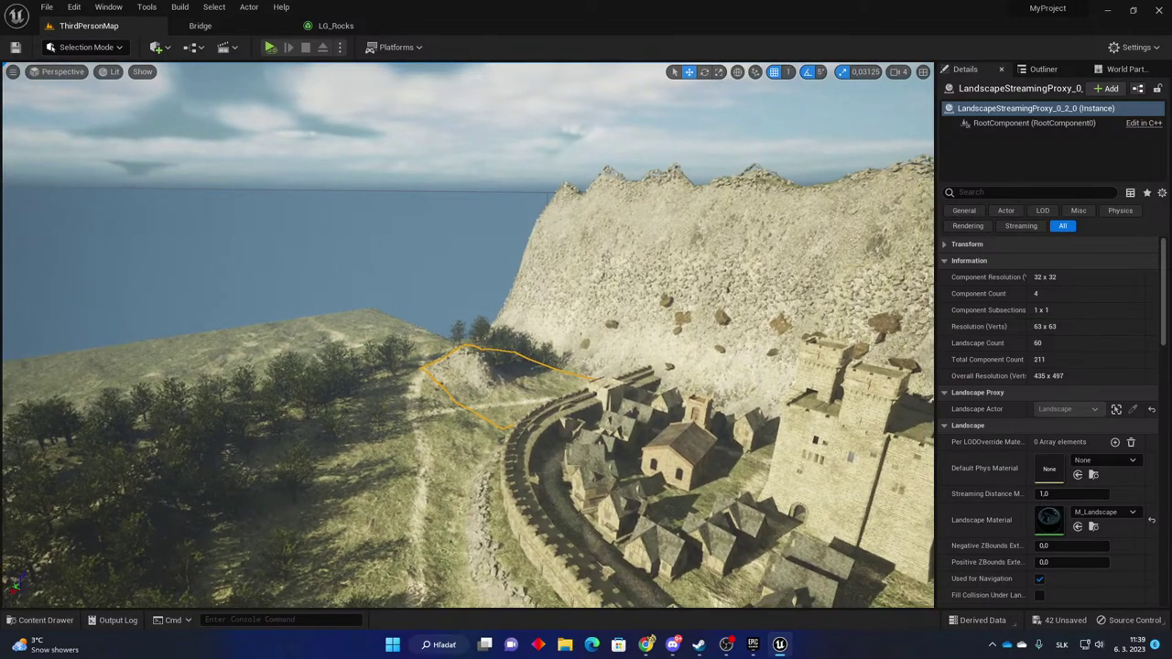
right_click_drag(842, 352, 851, 352)
mouse_move(469, 335)
right_mouse_down()
mouse_move(824, 314)
mouse_move(569, 332)
mouse_move(586, 335)
mouse_move(505, 315)
mouse_move(498, 341)
mouse_move(485, 341)
right_mouse_up()
right_click_drag(933, 352, 875, 362)
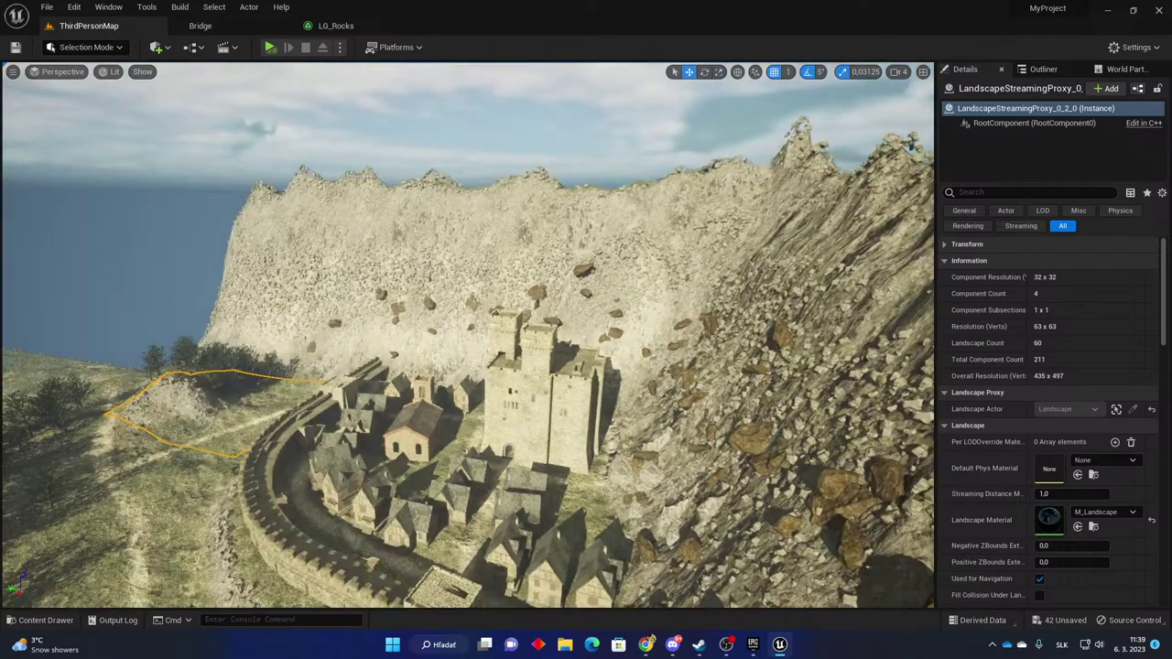
right_click_drag(469, 335, 311, 385)
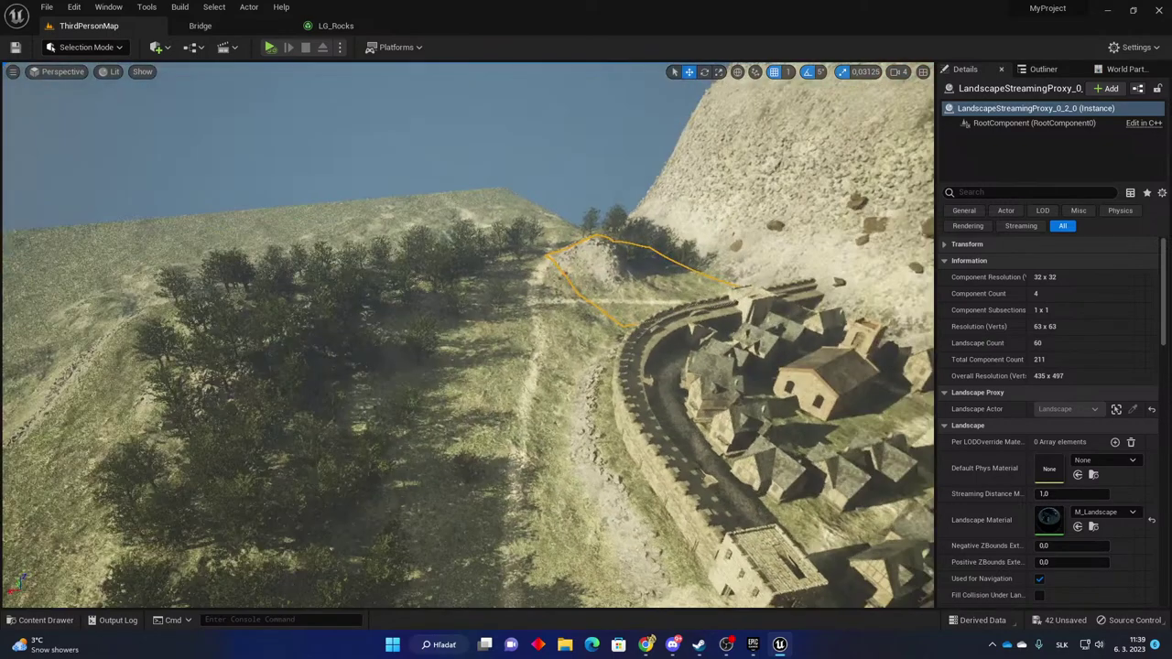
right_click_drag(468, 335, 641, 302)
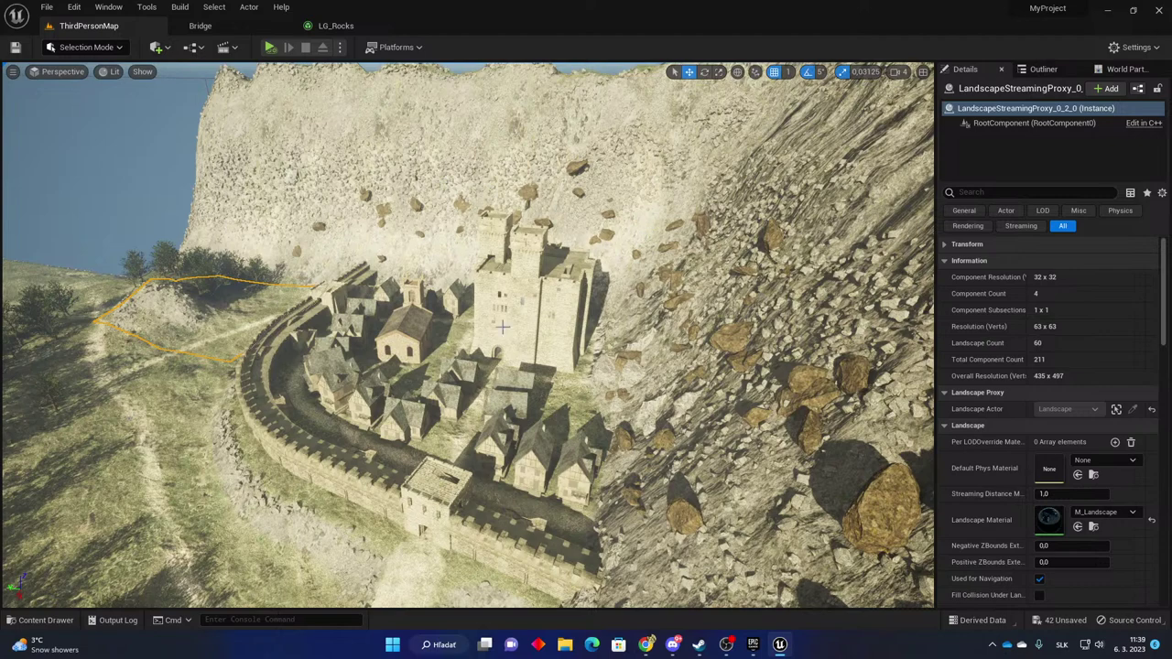
right_click_drag(445, 185, 352, 185)
right_click_drag(483, 237, 457, 240)
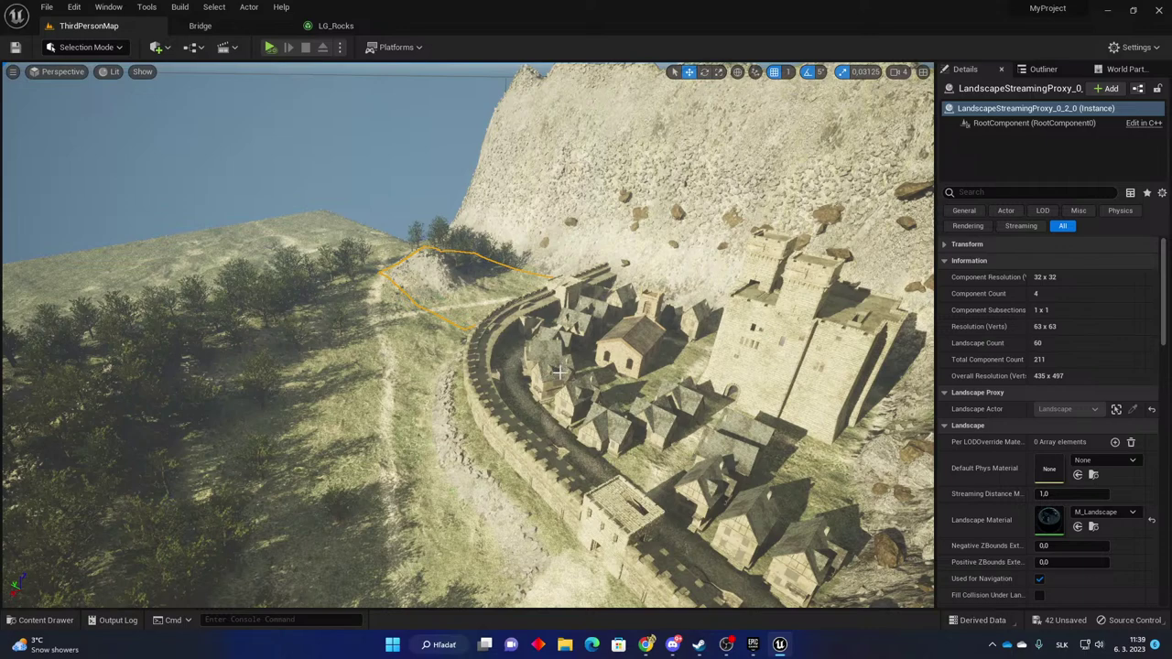
right_click_drag(632, 302, 549, 307)
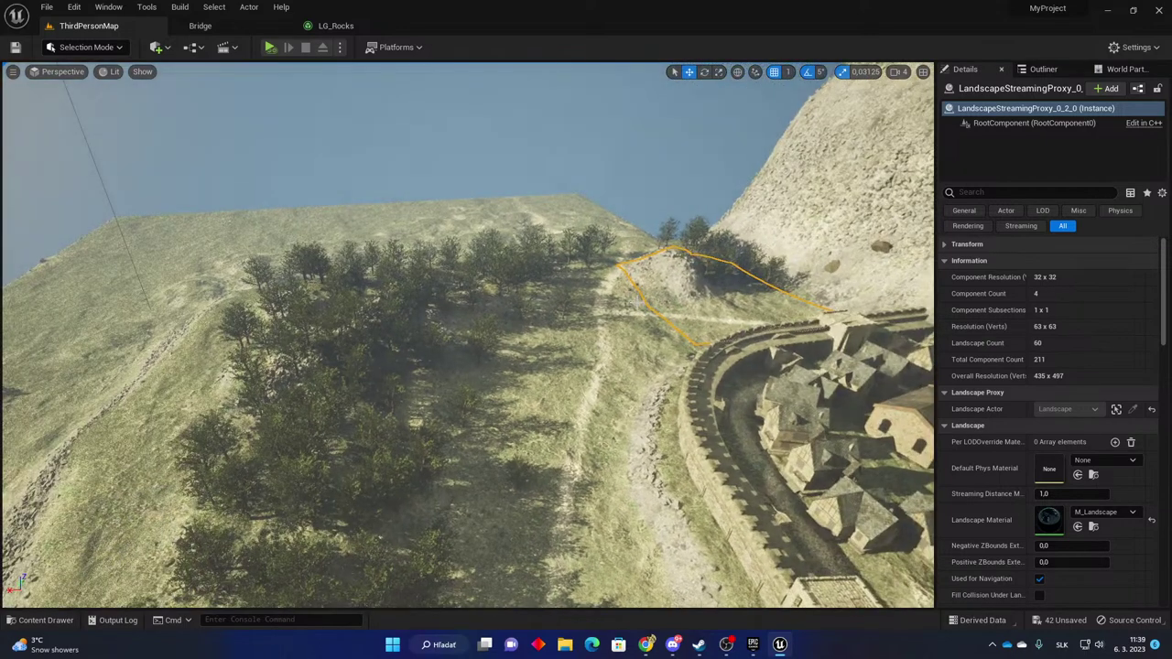
right_click_drag(467, 335, 566, 348)
right_click_drag(572, 280, 620, 306)
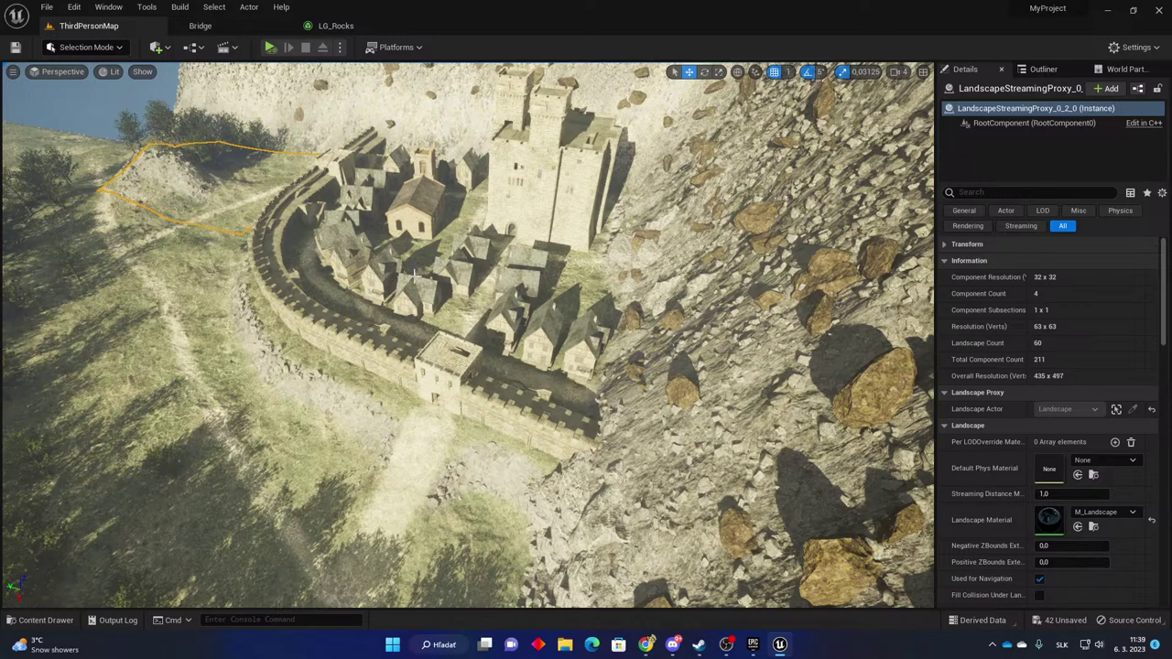
right_click_drag(607, 310, 476, 357)
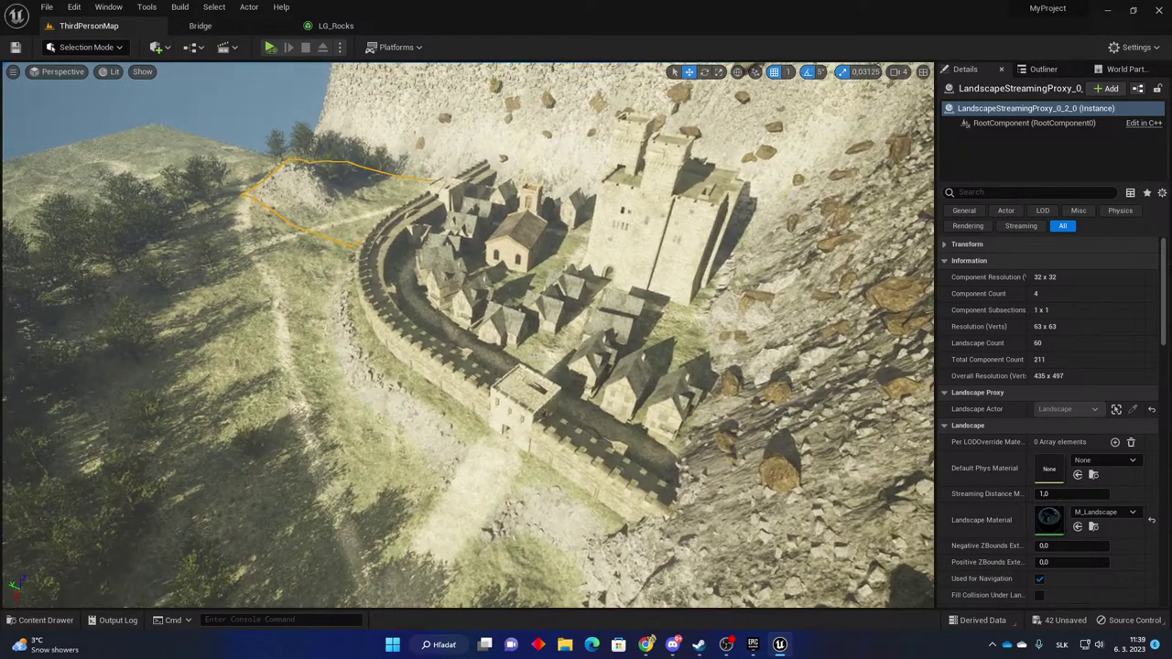
right_click_drag(615, 309, 507, 252)
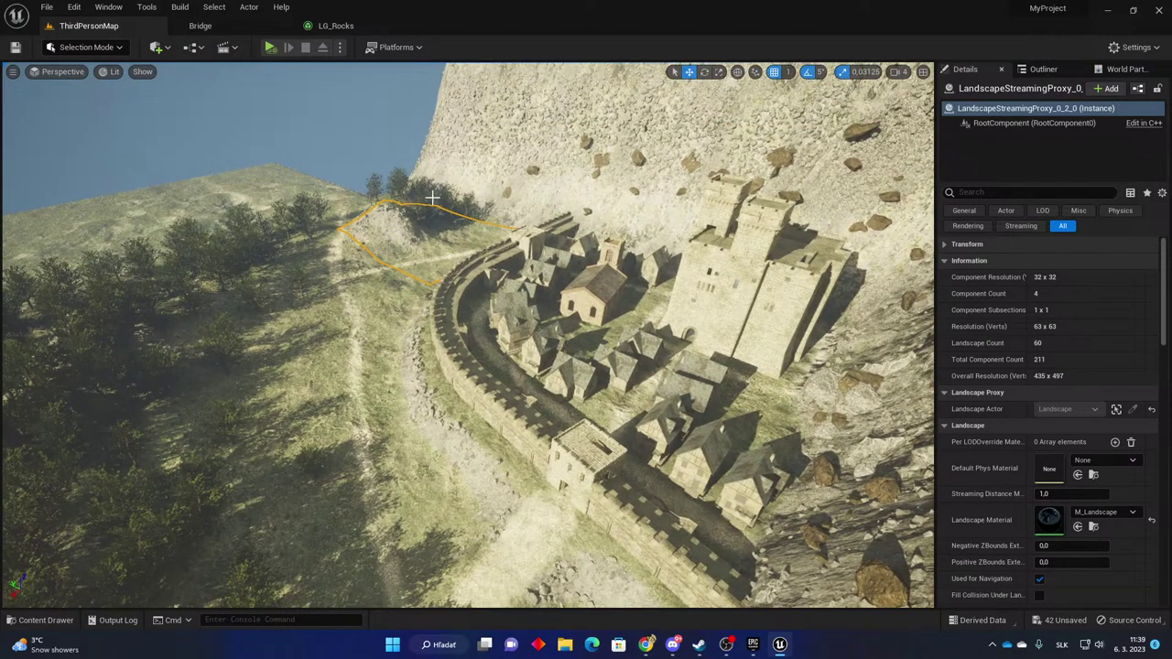
right_click_drag(626, 355, 311, 263)
right_click_drag(626, 355, 929, 372)
right_click_drag(468, 335, 247, 242)
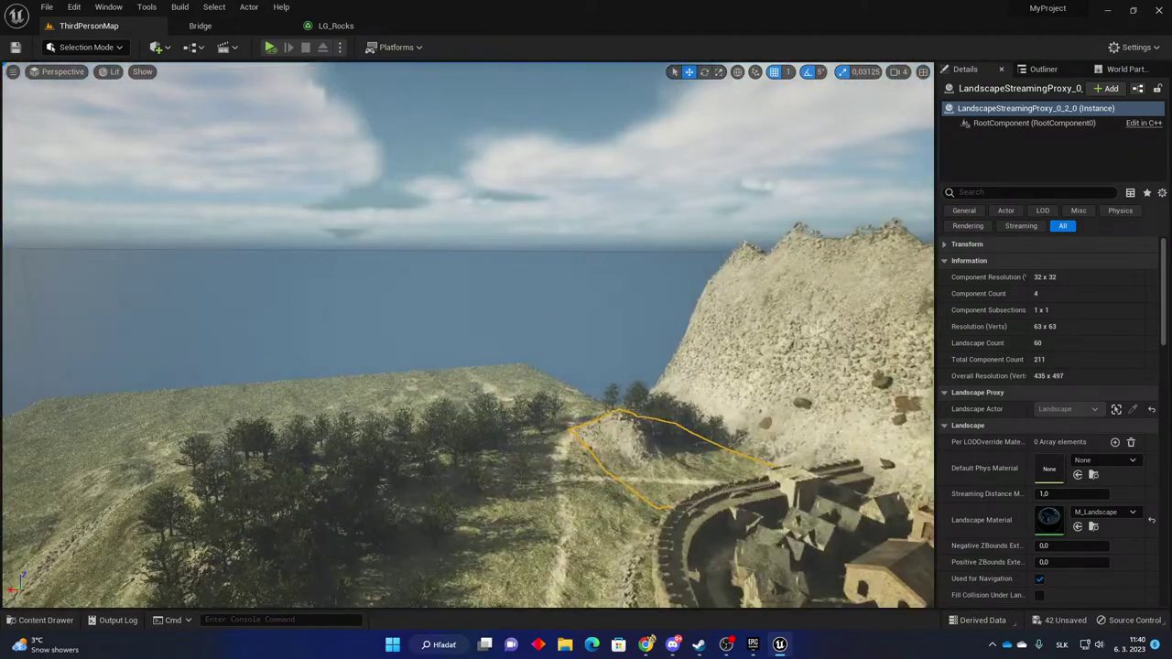
right_click_drag(248, 335, 925, 376)
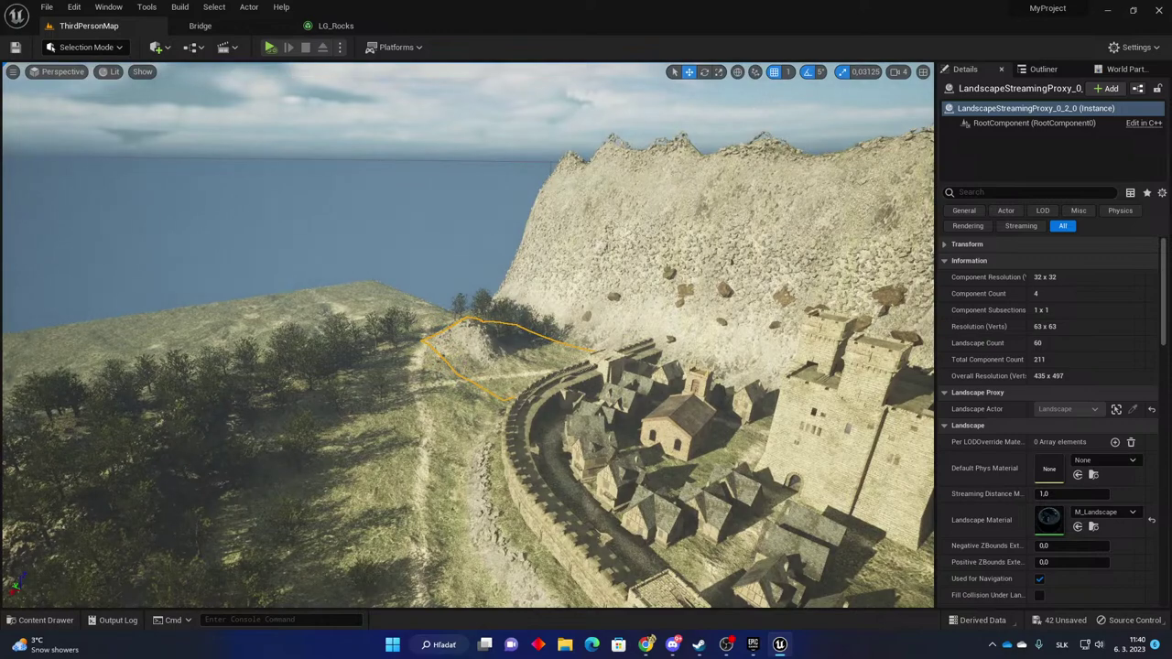
right_click_drag(468, 335, 485, 445)
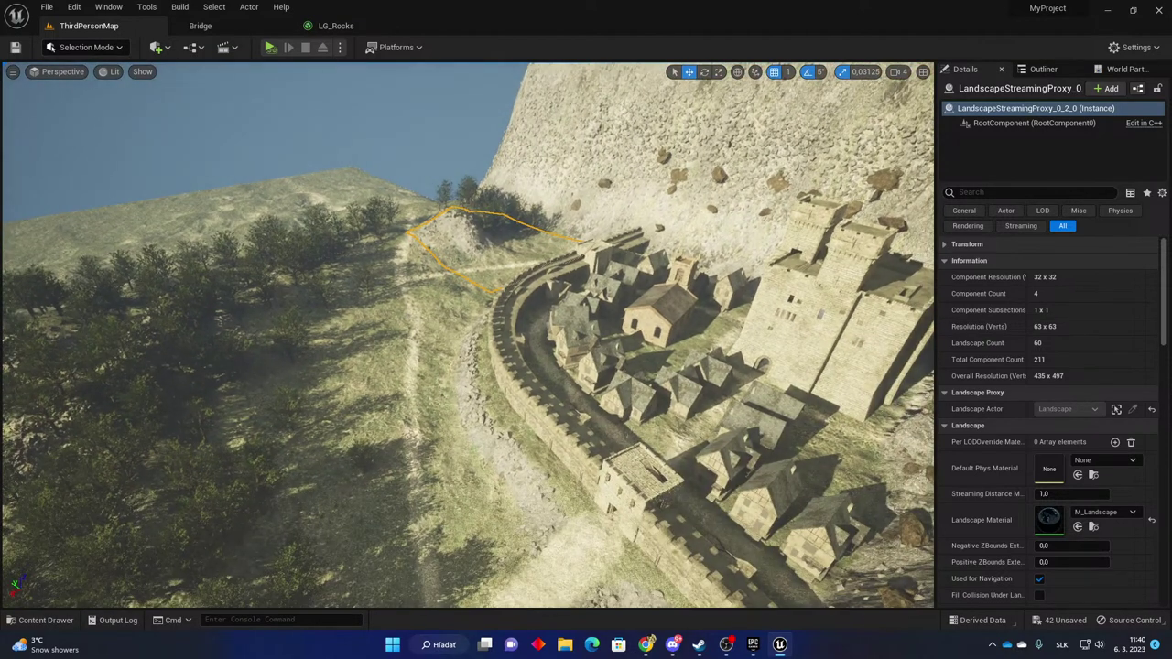
right_click_drag(468, 335, 169, 331)
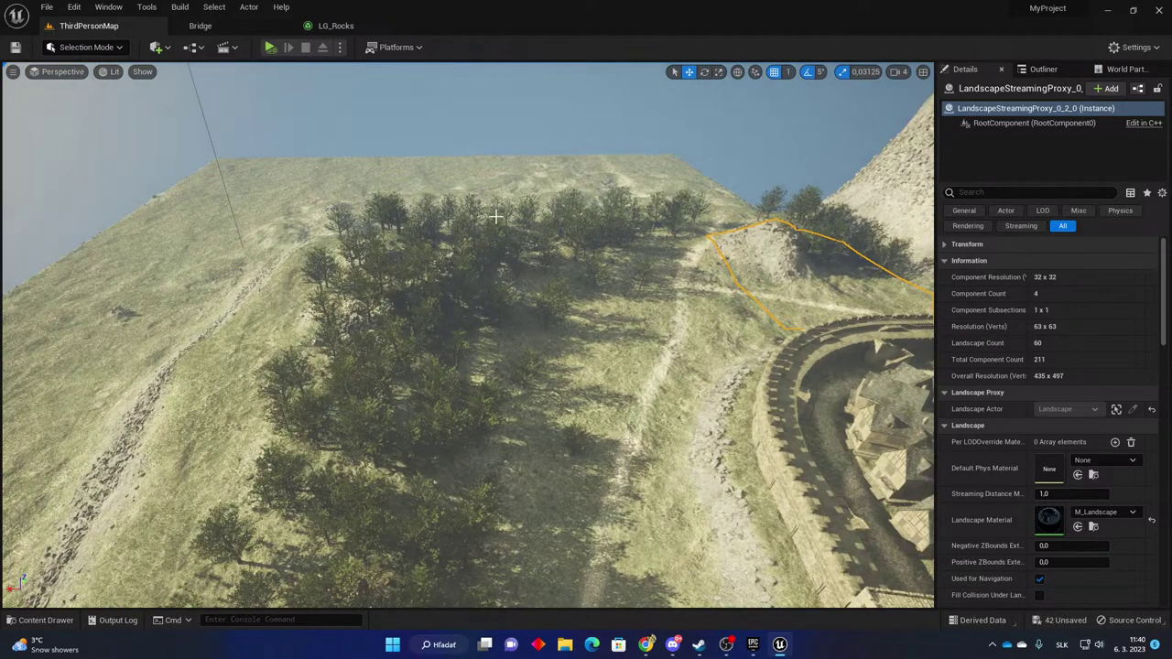
right_click_drag(468, 335, 708, 243)
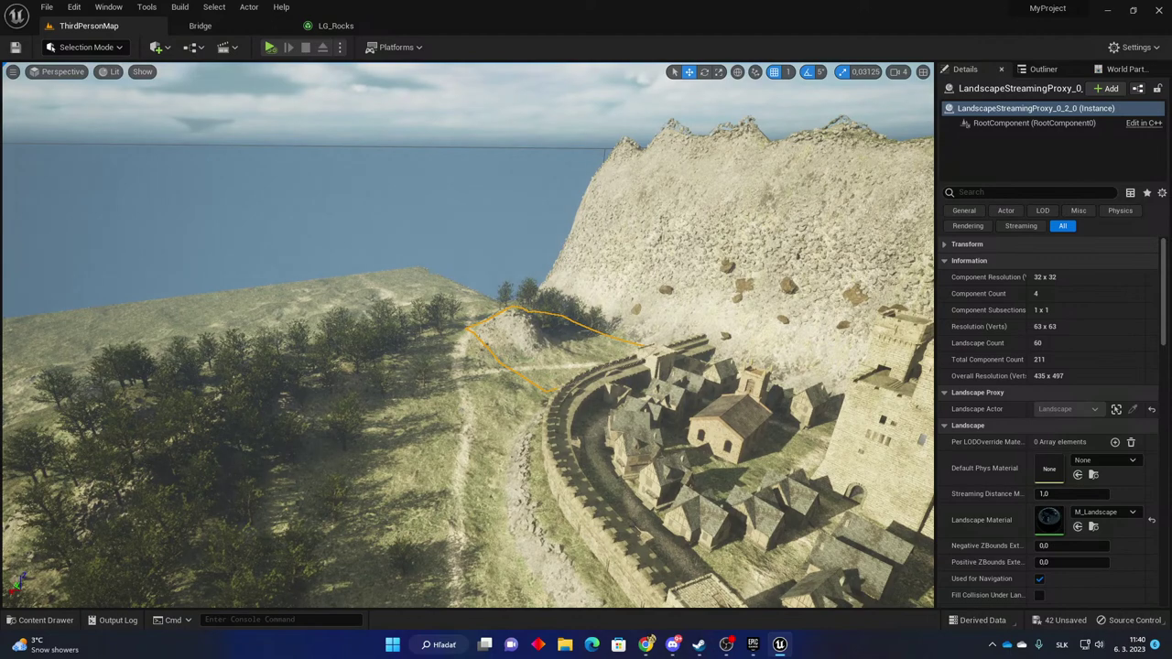
right_click_drag(467, 335, 851, 412)
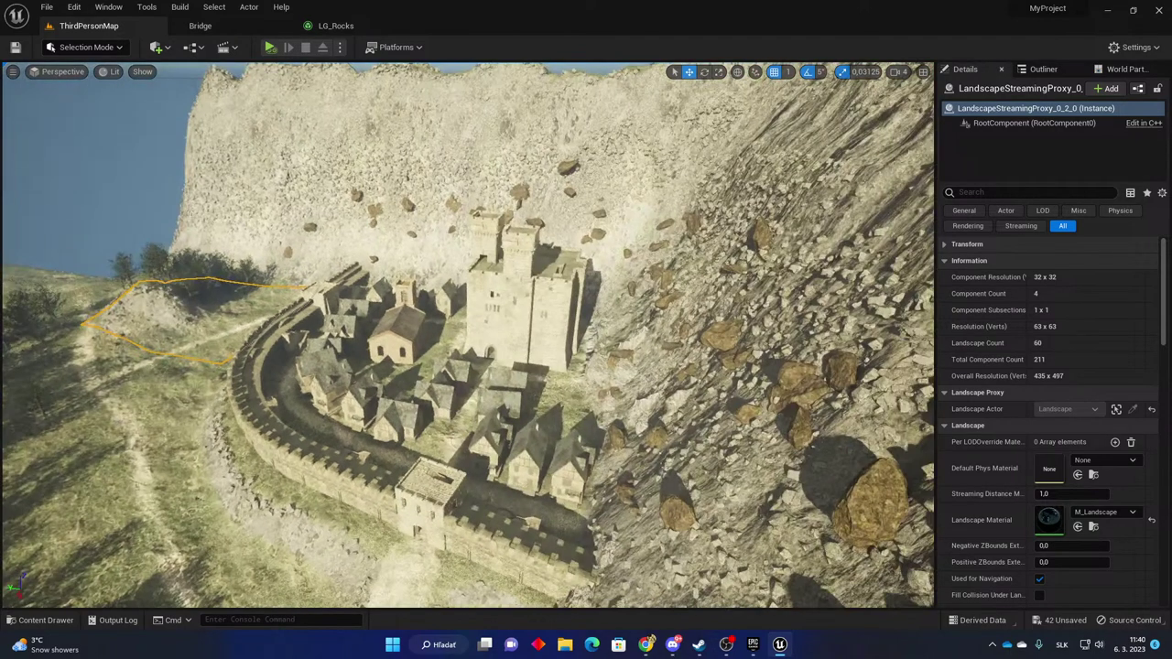
right_click_drag(468, 336, 362, 300)
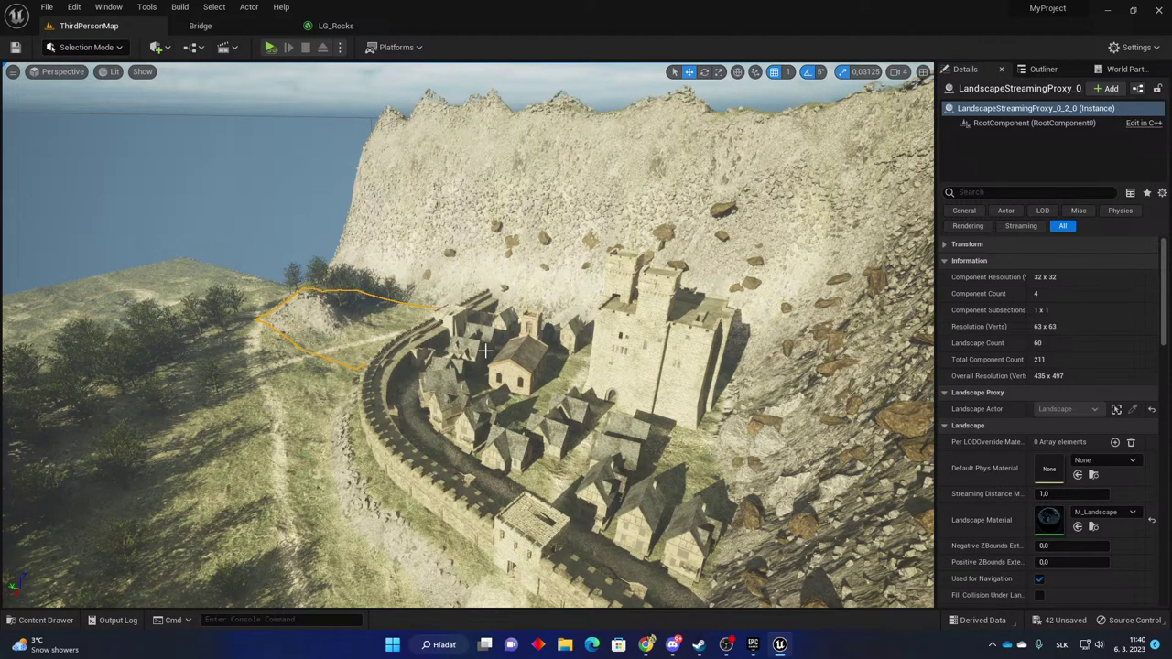
Inspect the wooded hill with its stony path, and compare it with the castle keep and surrounding cliffs.
key("f")
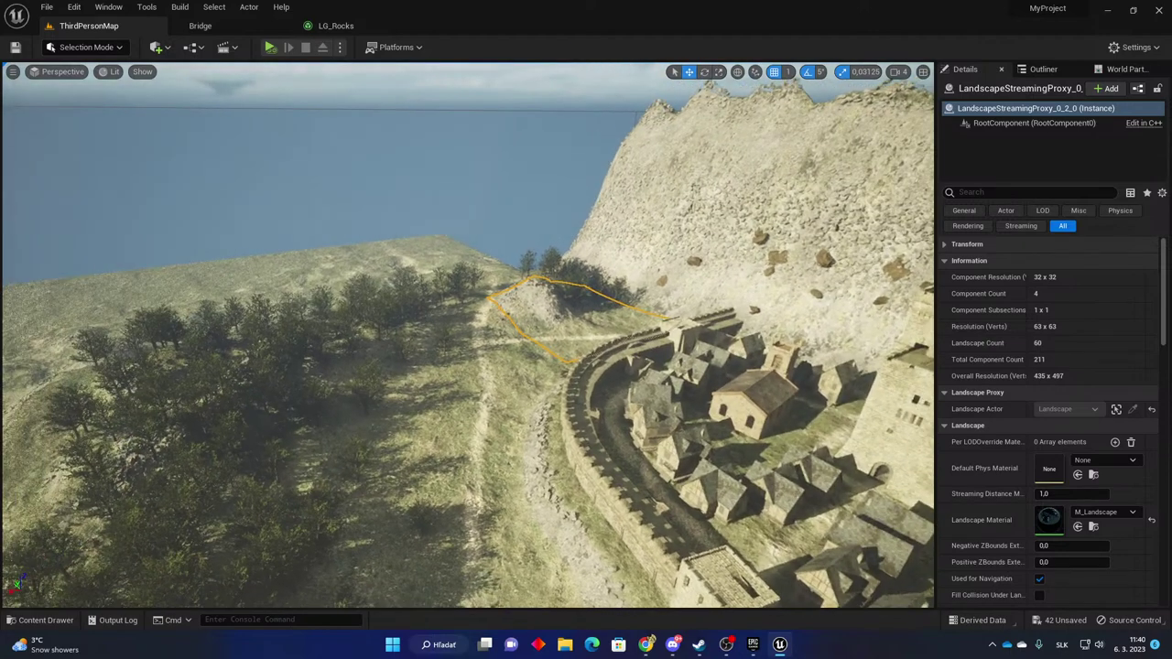
right_click_drag(606, 293, 531, 293)
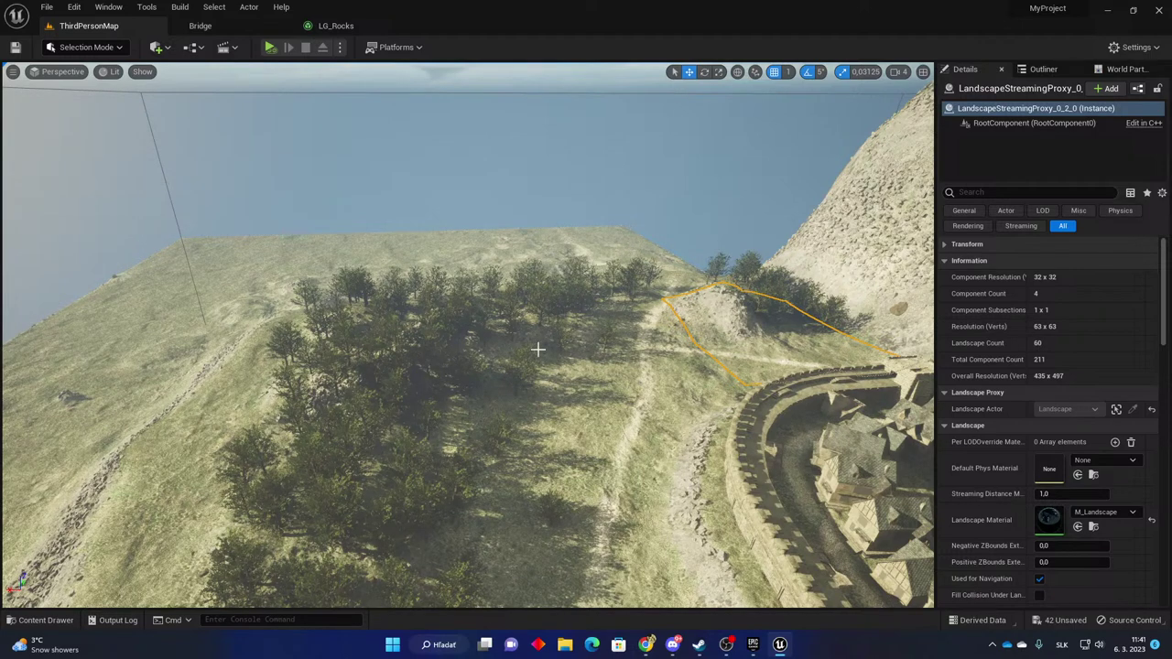
mouse_move(482, 348)
right_mouse_down()
mouse_move(403, 348)
mouse_move(472, 348)
right_mouse_up()
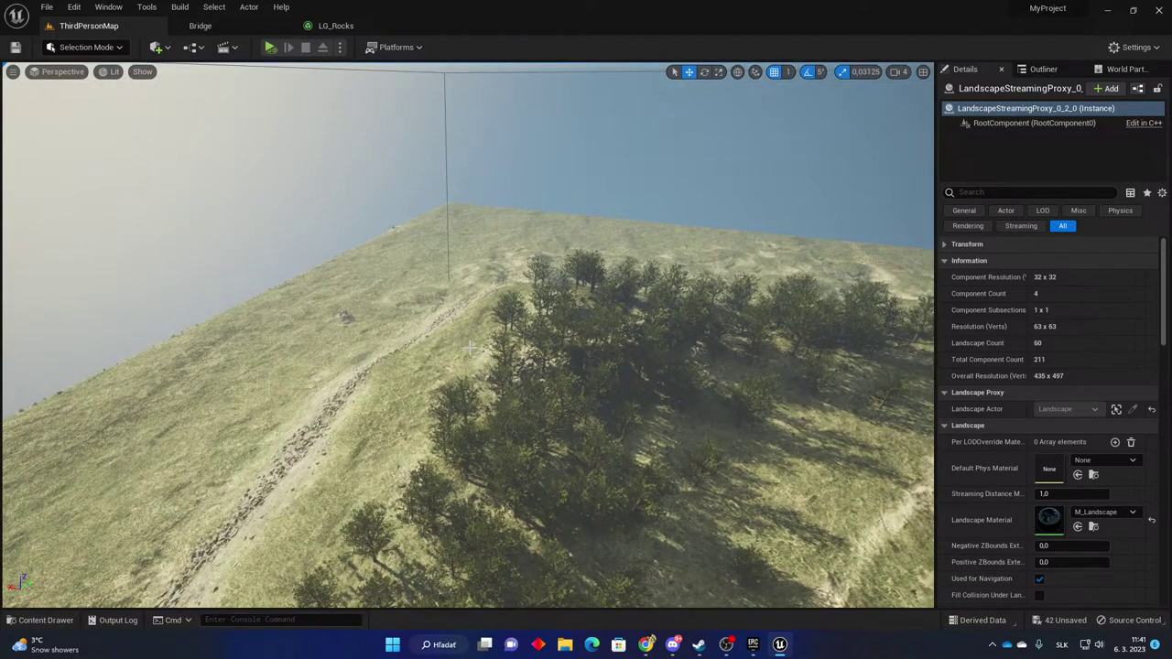
right_click_drag(472, 348, 724, 302)
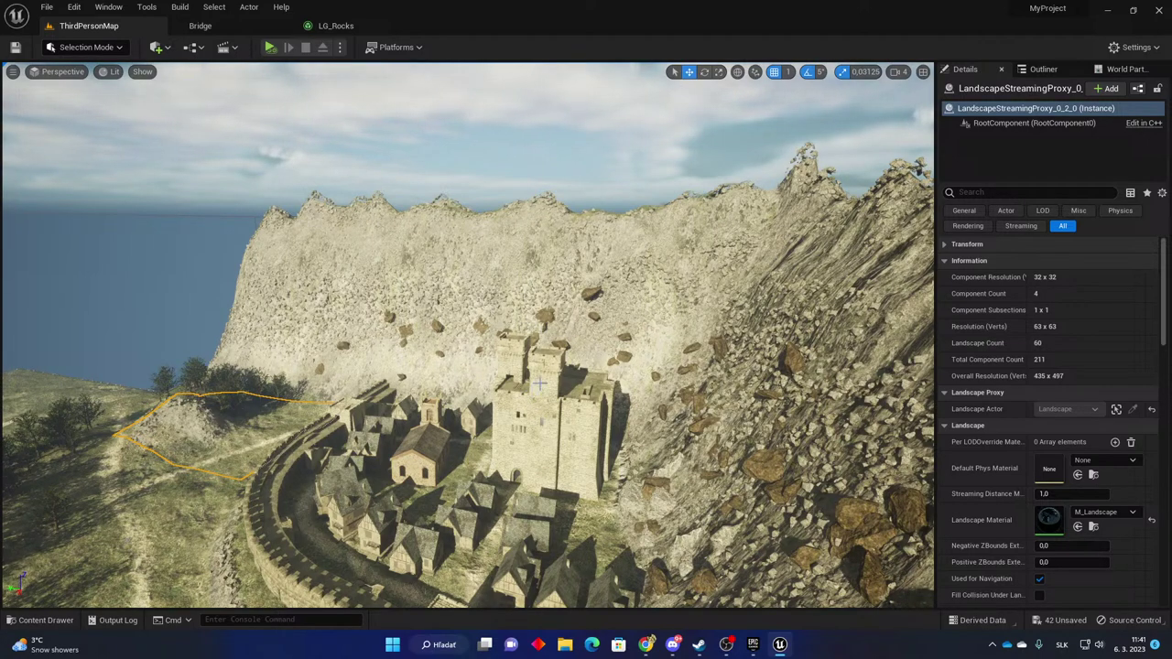
right_click_drag(533, 391, 440, 412)
right_click_drag(589, 341, 484, 360)
key("w")
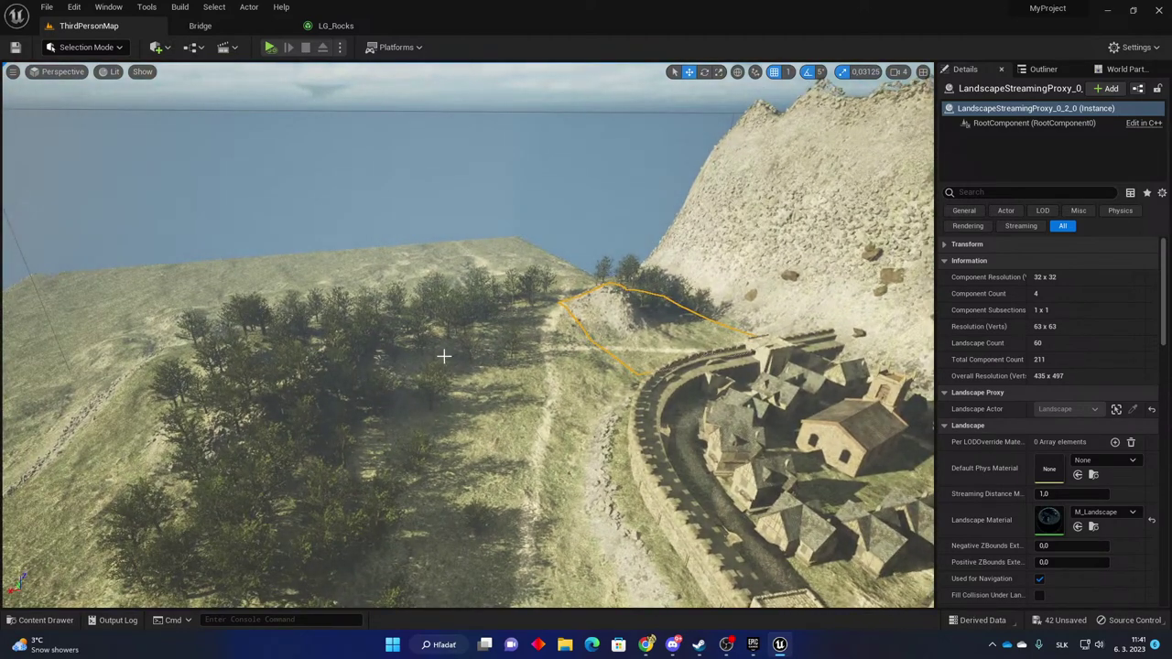
right_click_drag(162, 434, 531, 387)
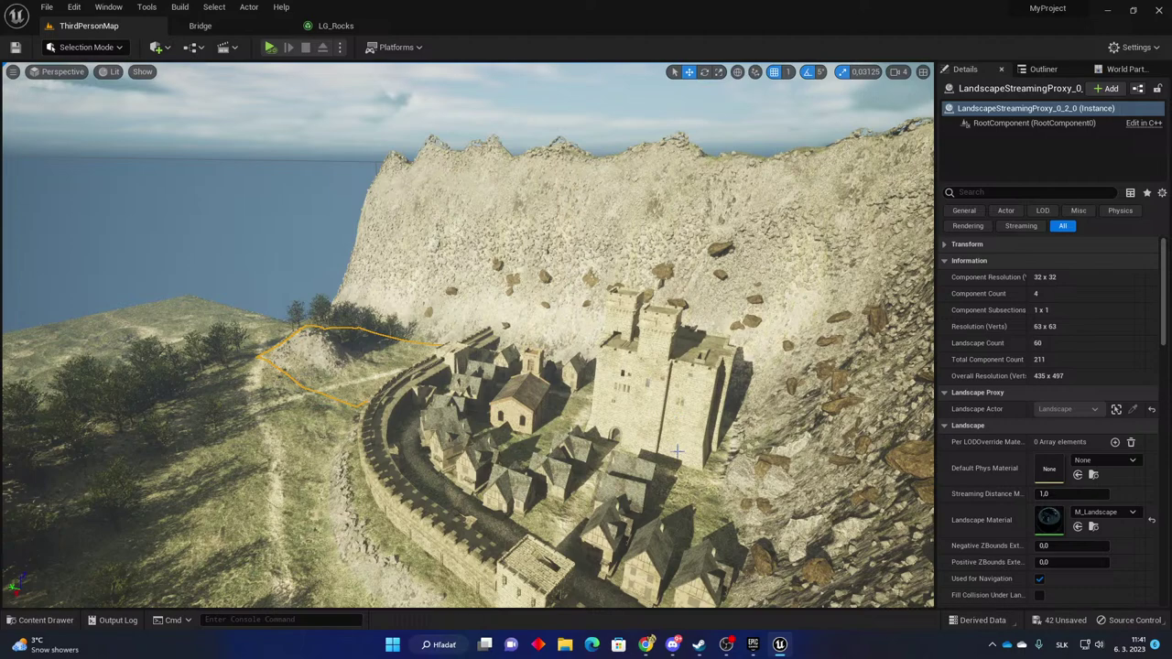
right_click_drag(676, 438, 531, 442)
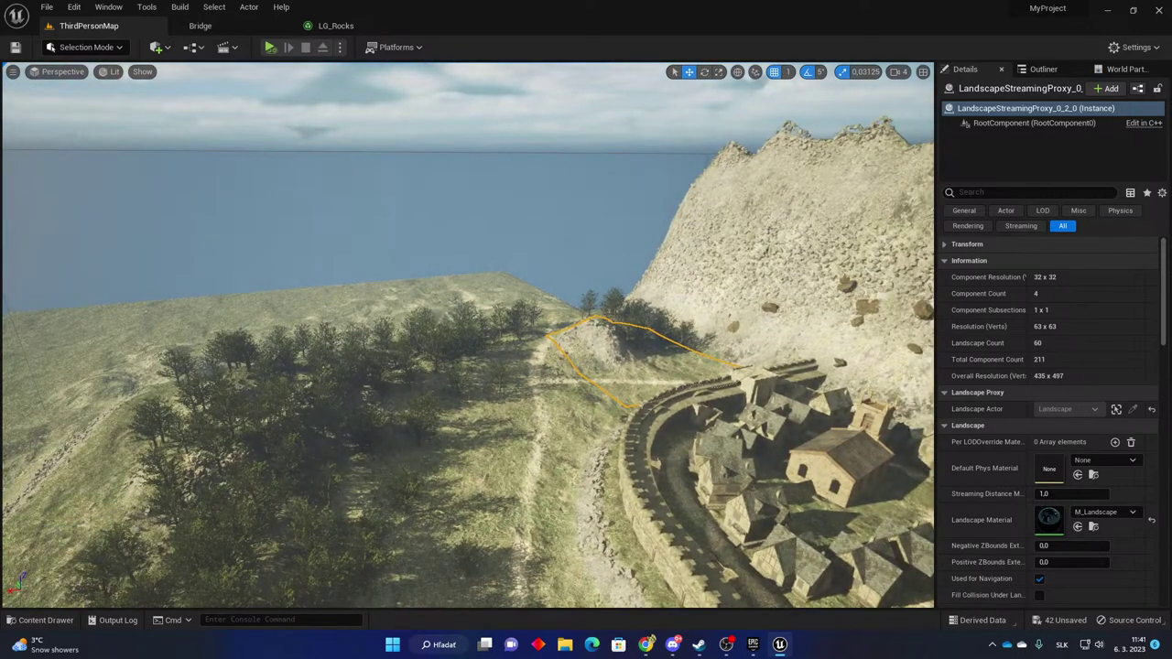
Run the pending autosave of the modified items immediately.
right_click_drag(531, 441, 537, 450)
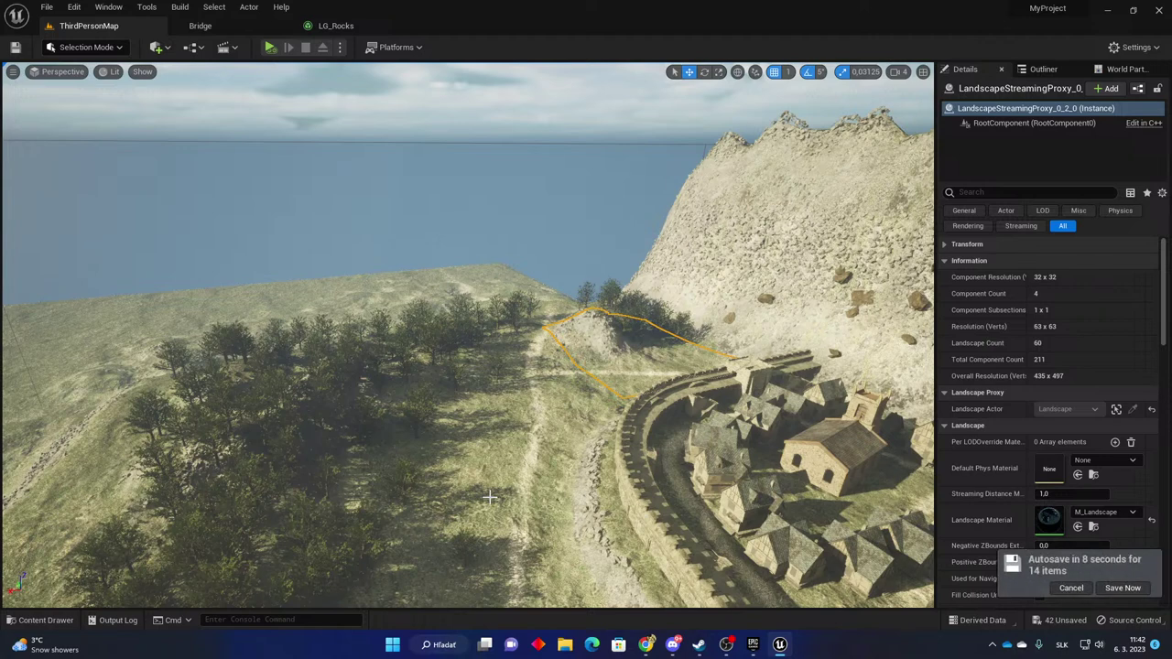
left_click(1123, 588)
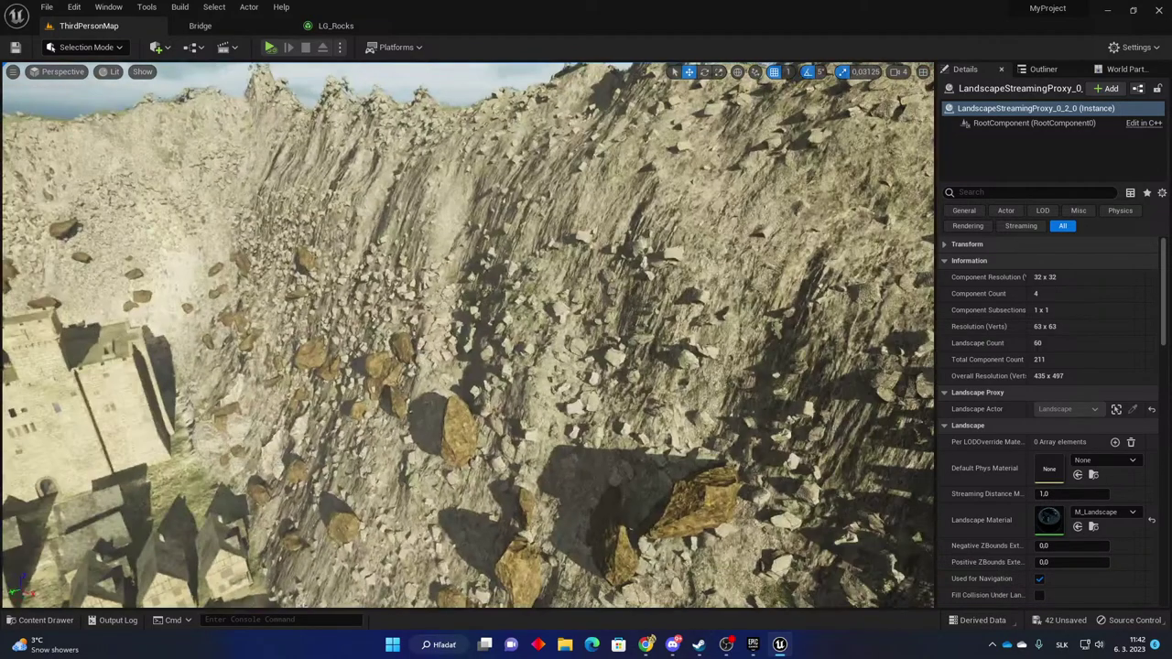
Look over the whole castle village one last time and switch to OBS.
right_click_drag(552, 325, 384, 316)
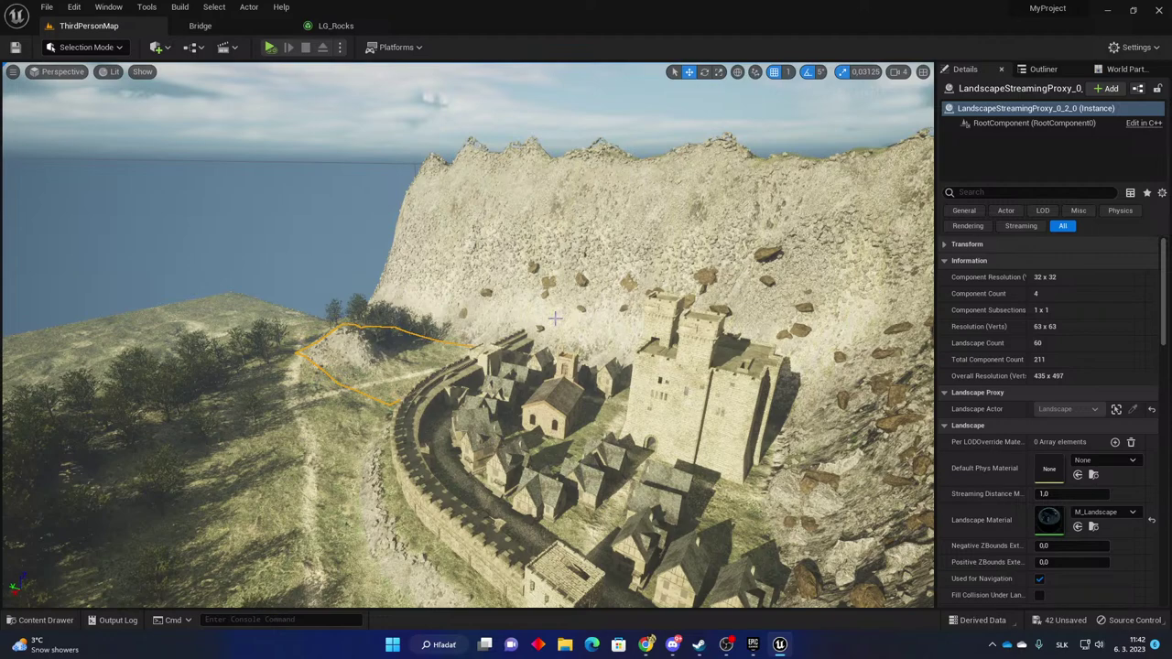
right_click_drag(688, 319, 623, 322)
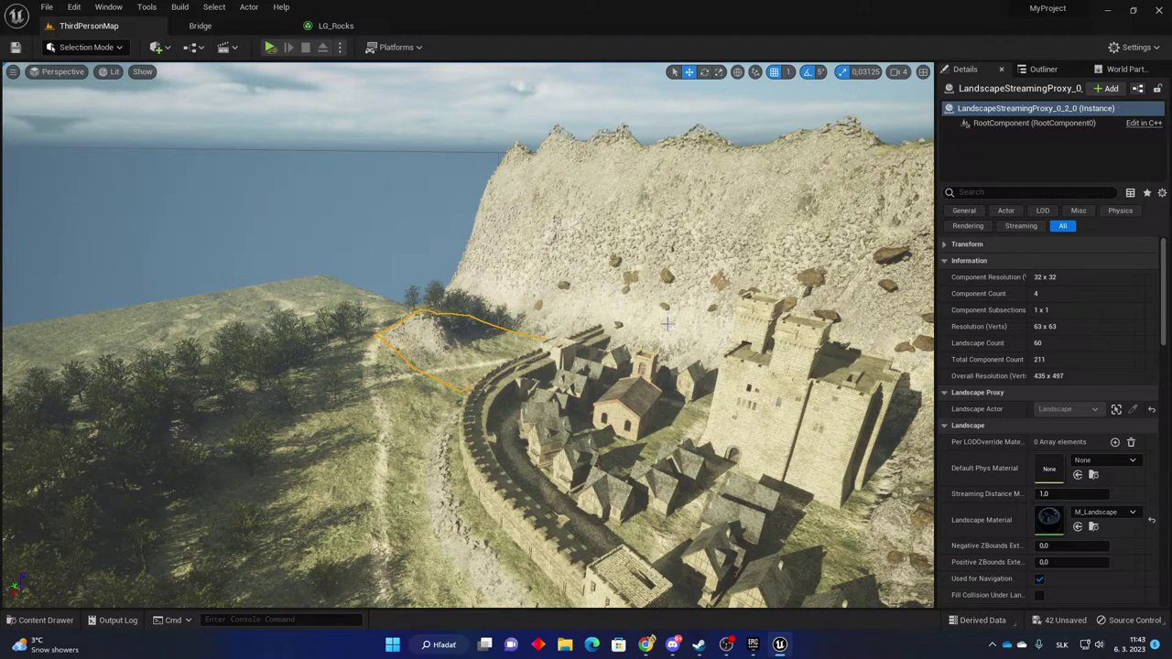
right_click_drag(663, 322, 576, 239)
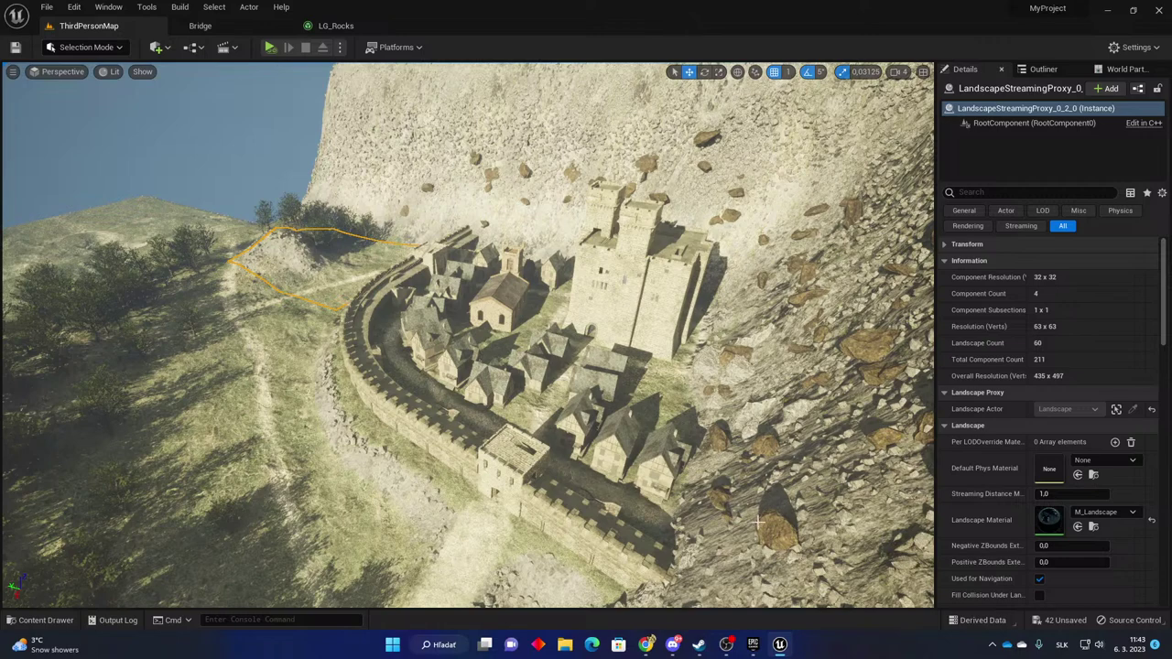
left_click(726, 645)
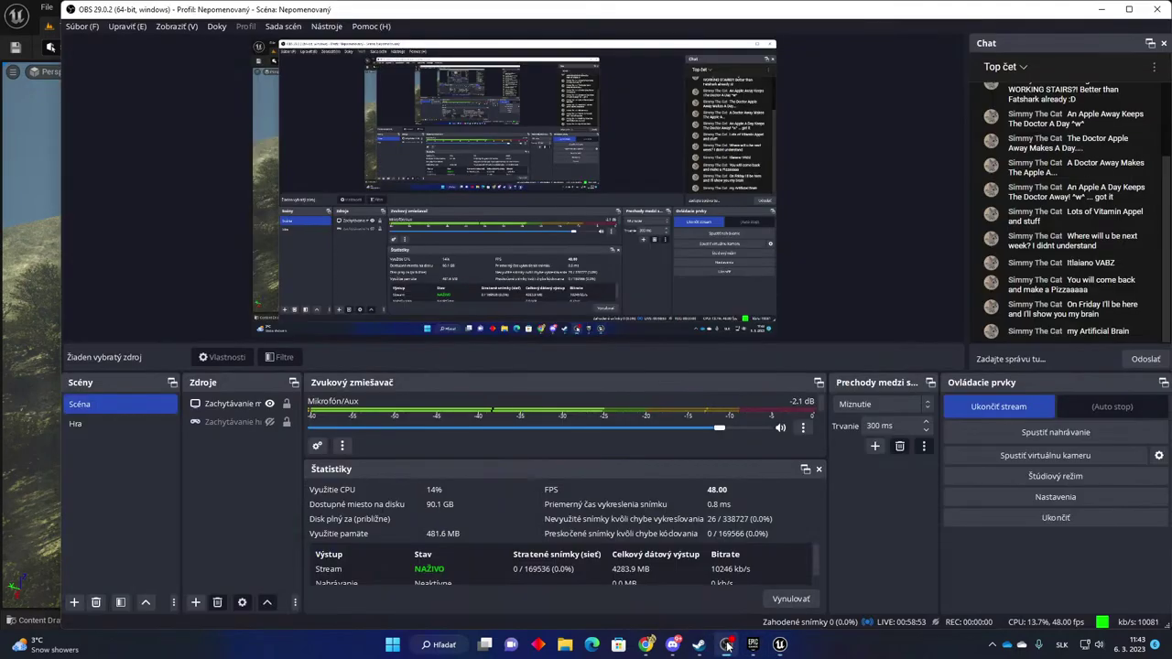